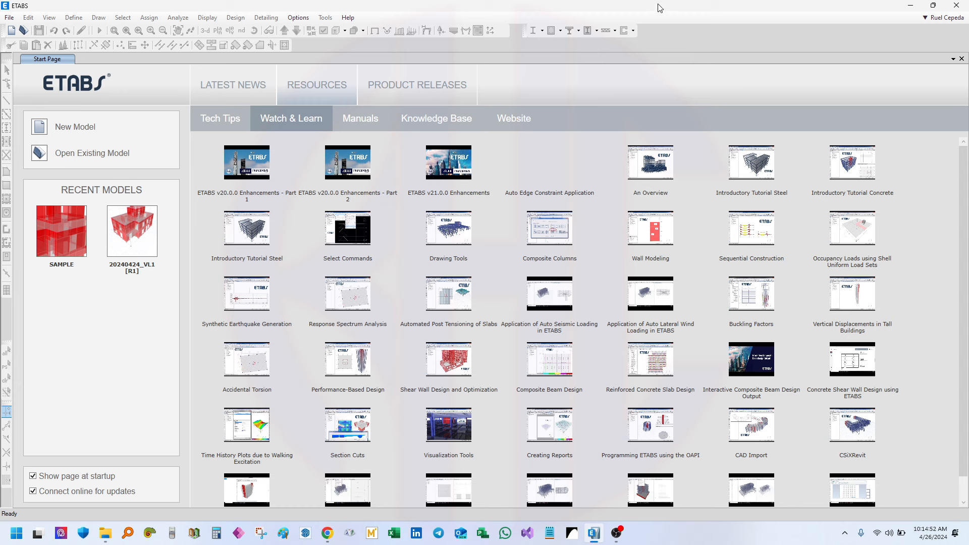
Start a new model using built-in settings with Metric SI display units
left_click(40, 130)
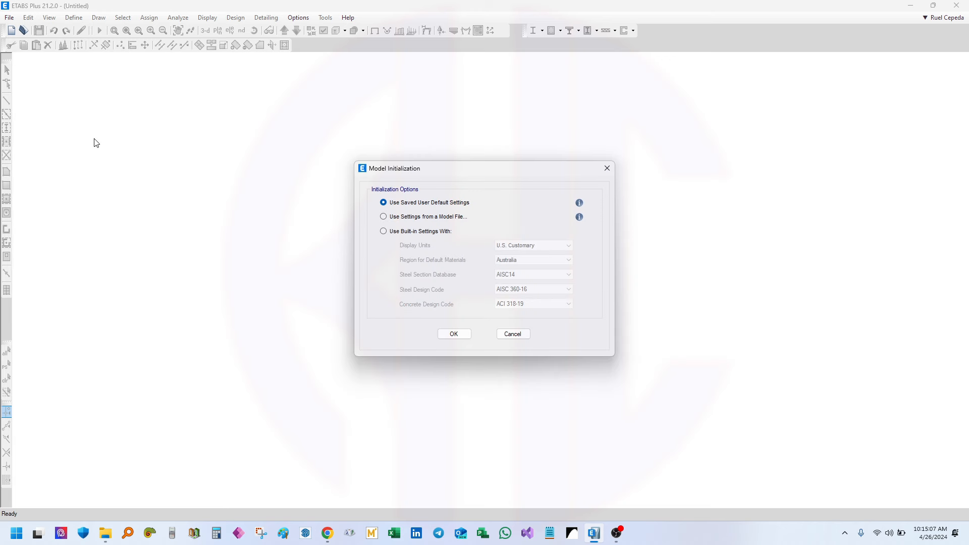
left_click_drag(472, 168, 440, 169)
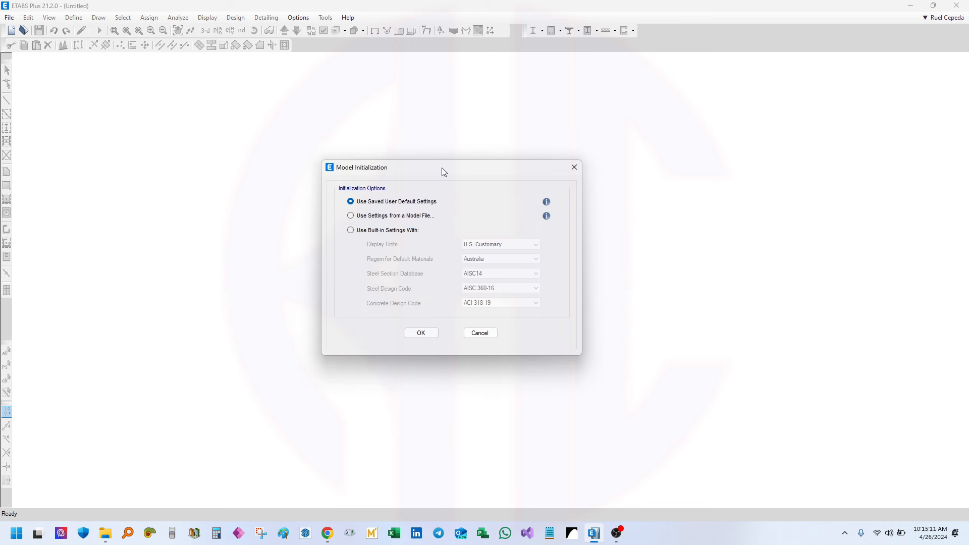
left_click_drag(442, 168, 430, 164)
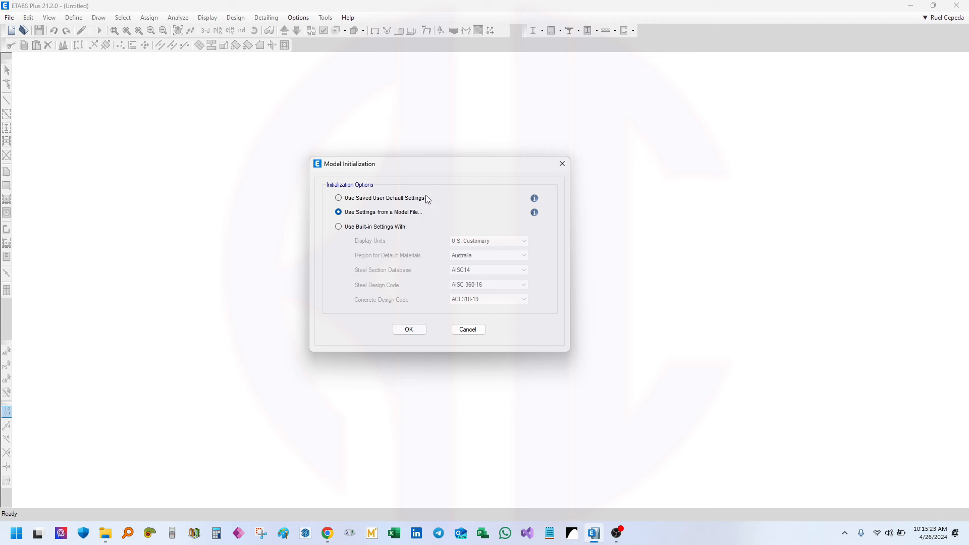
left_click_drag(474, 164, 484, 182)
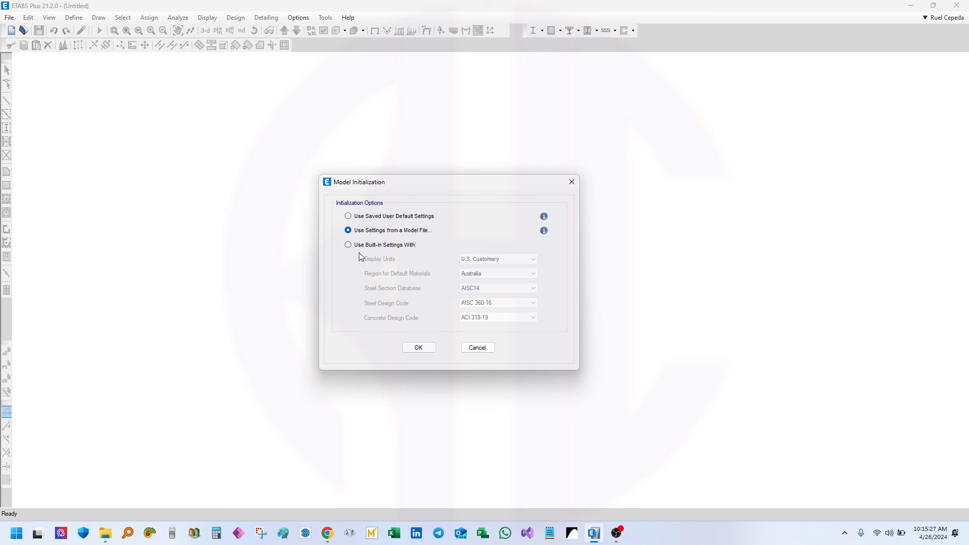
left_click(398, 247)
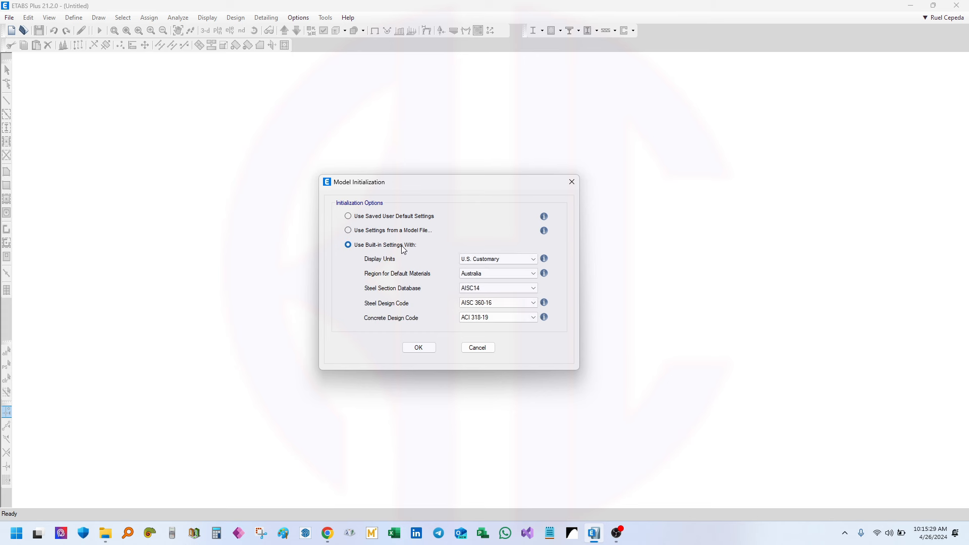
left_click(520, 259)
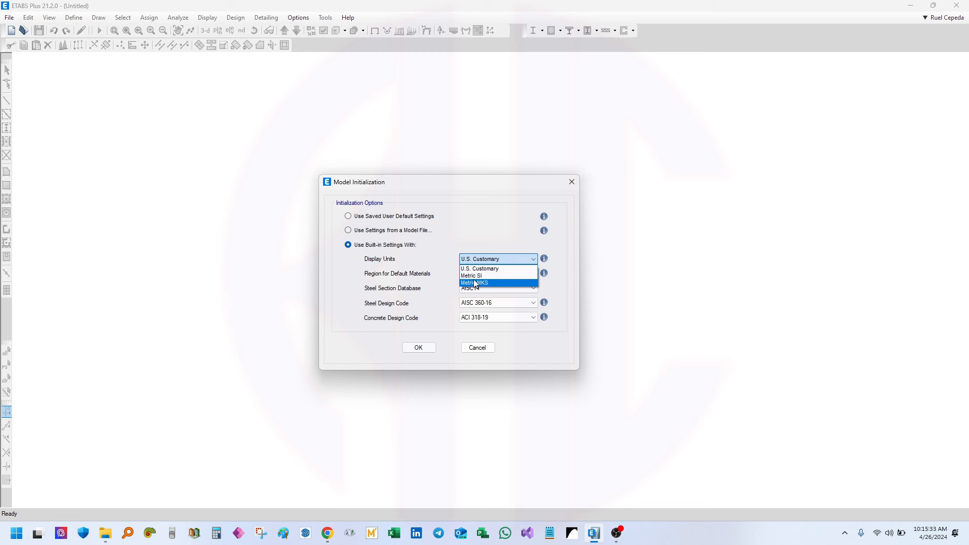
left_click(500, 276)
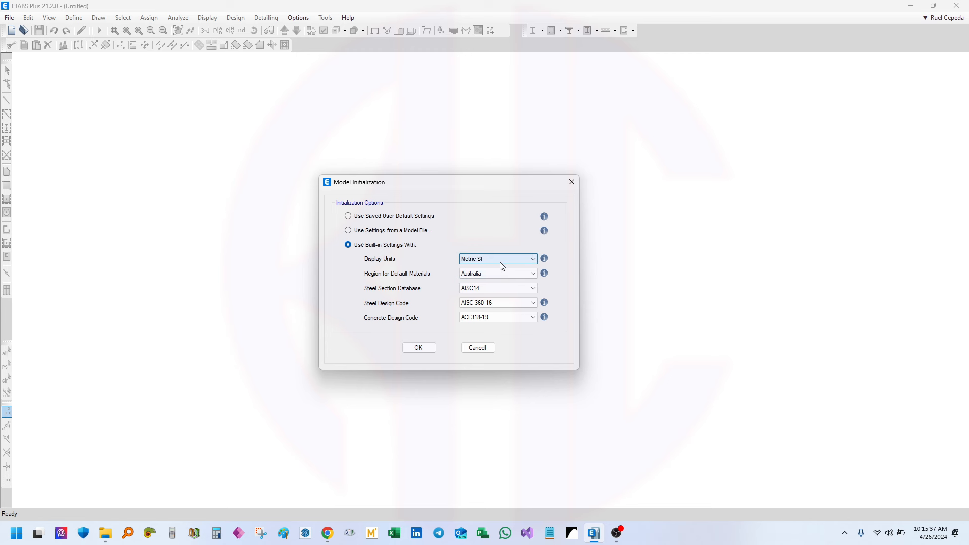
left_click(505, 260)
Set the default materials region to United States and the steel section database to AISC15
left_click(509, 276)
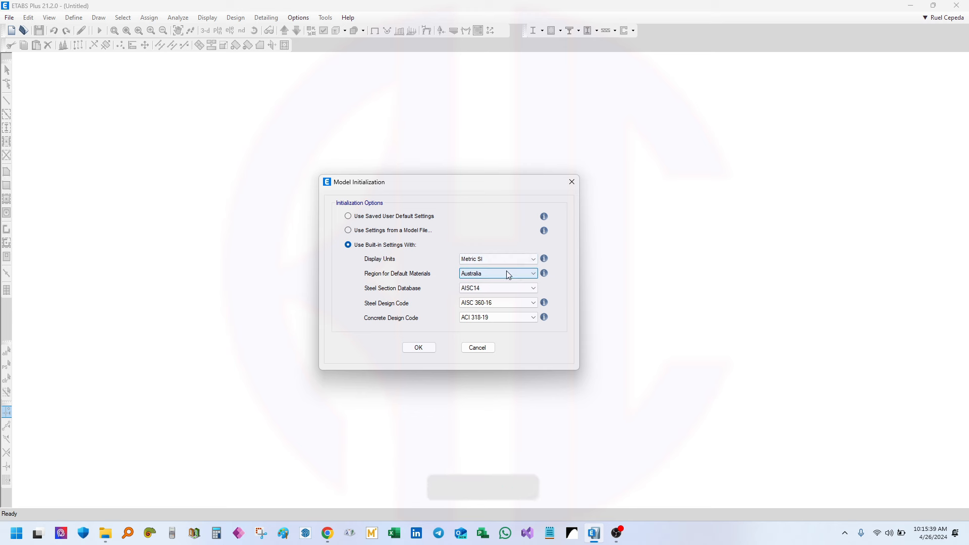
left_click(510, 273)
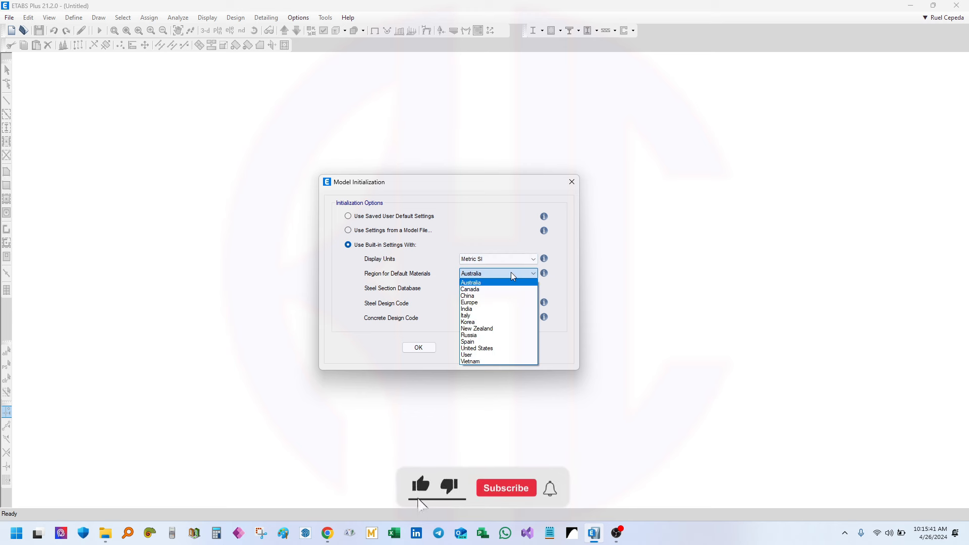
left_click(484, 349)
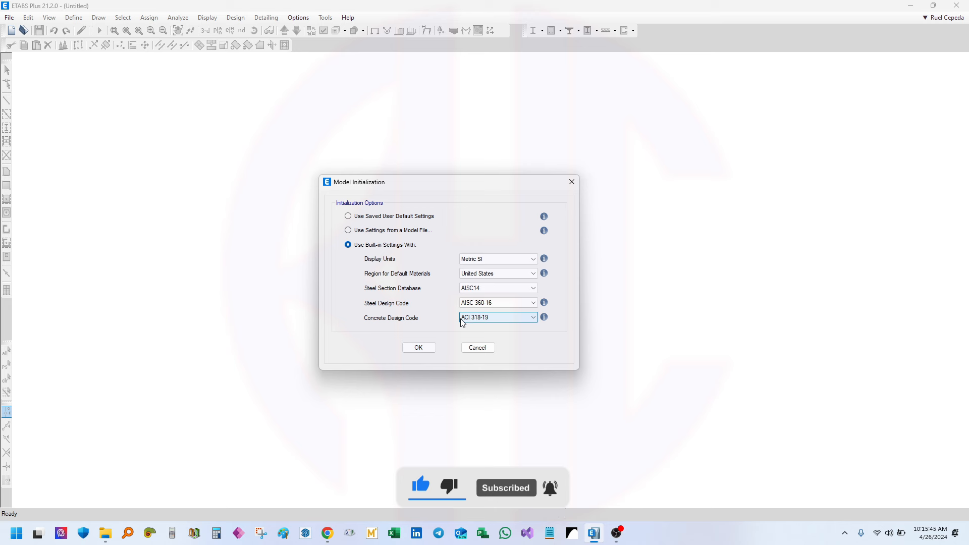
left_click(500, 290)
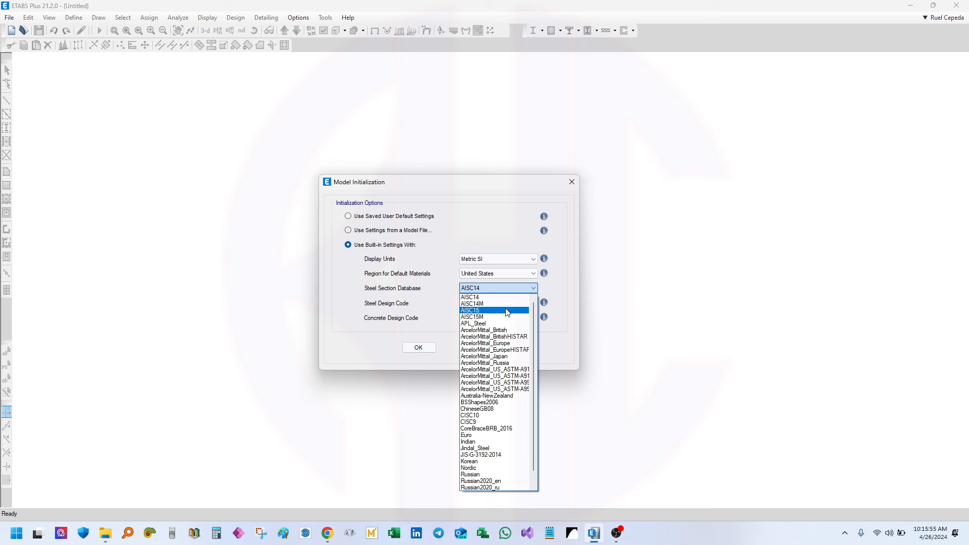
left_click(499, 311)
Check the available steel and concrete design codes, keeping AISC 360-16 and ACI 318-19
left_click(500, 302)
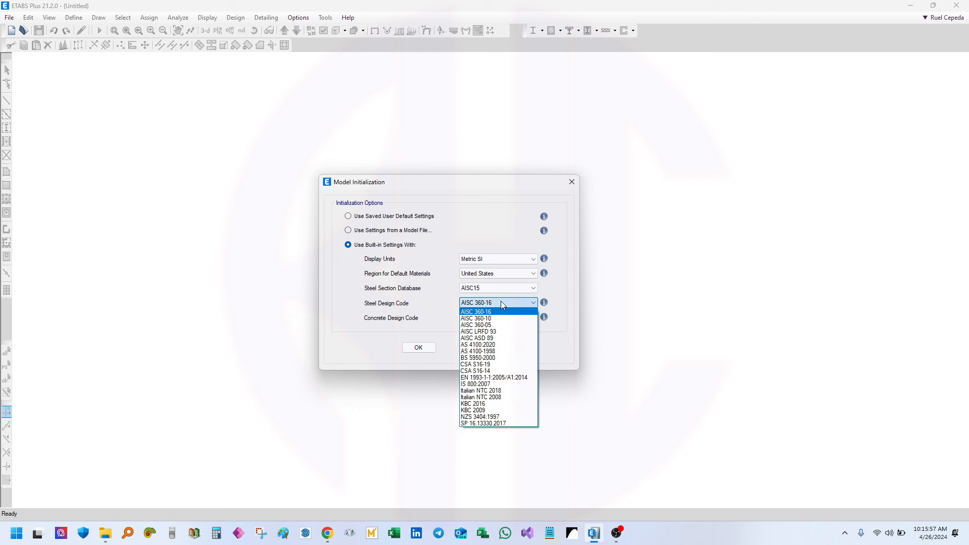
left_click(388, 305)
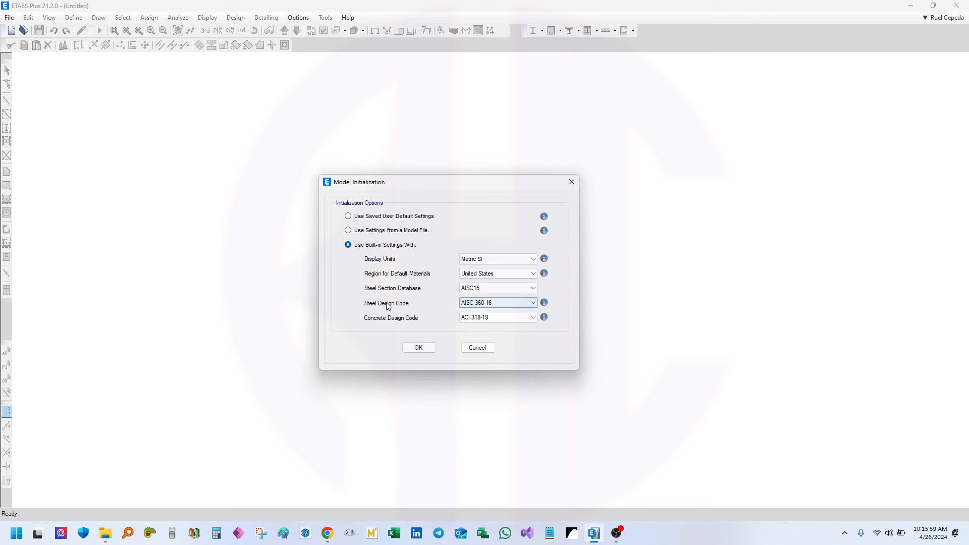
left_click(520, 304)
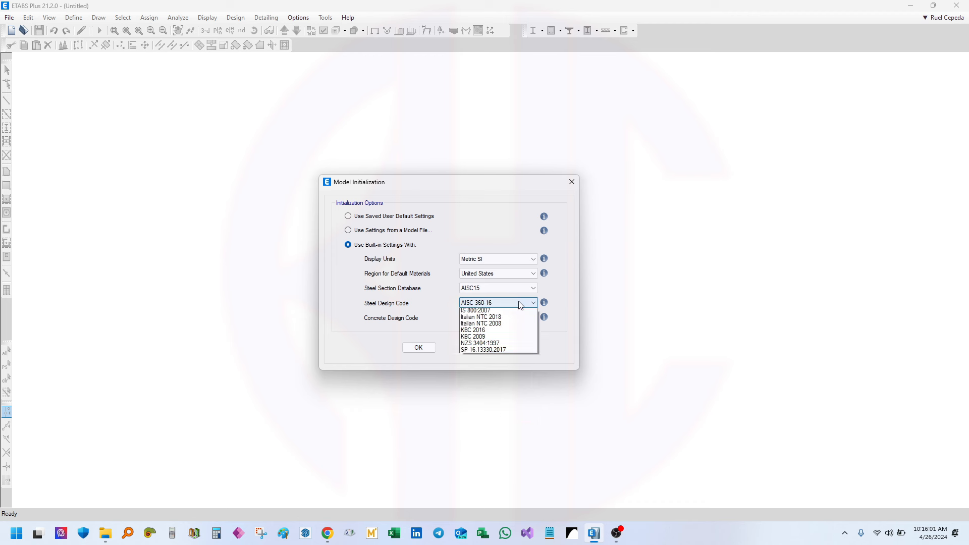
left_click(519, 302)
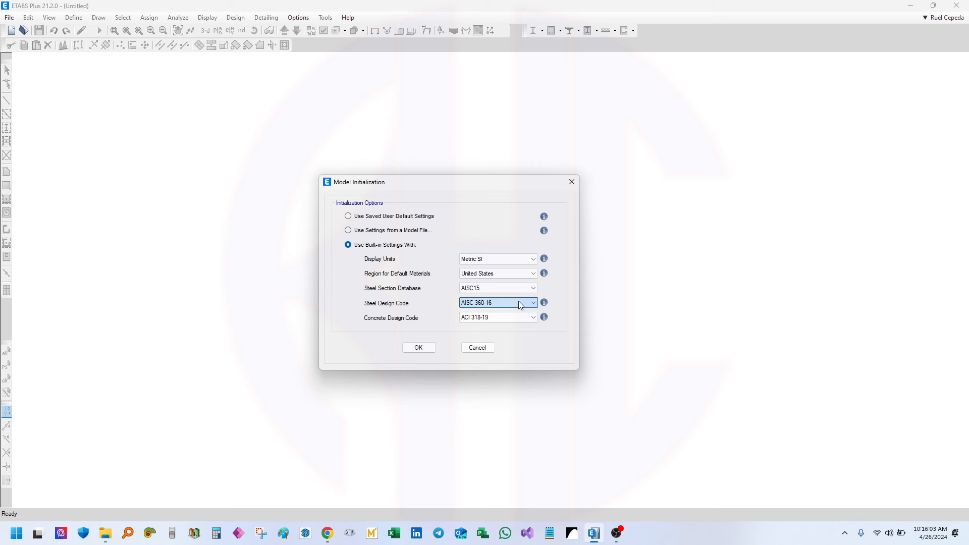
left_click(515, 323)
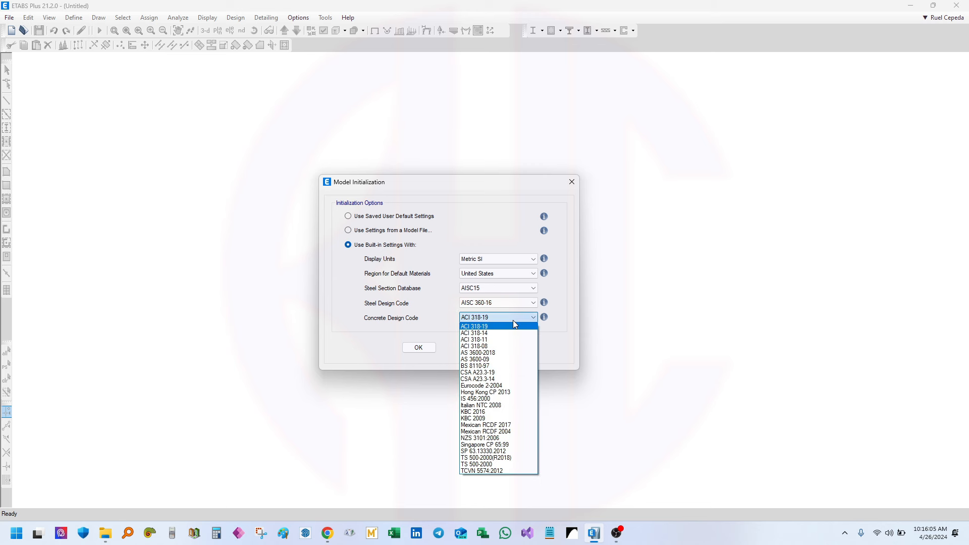
left_click(513, 321)
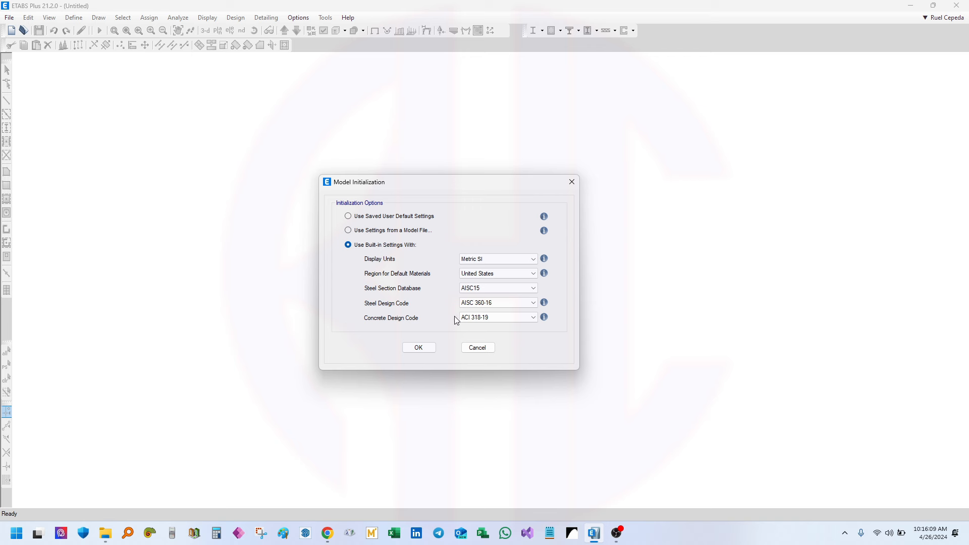
Accept the initialization settings and create the model from the Grid Only template with the default grid and story dimensions
left_click(420, 348)
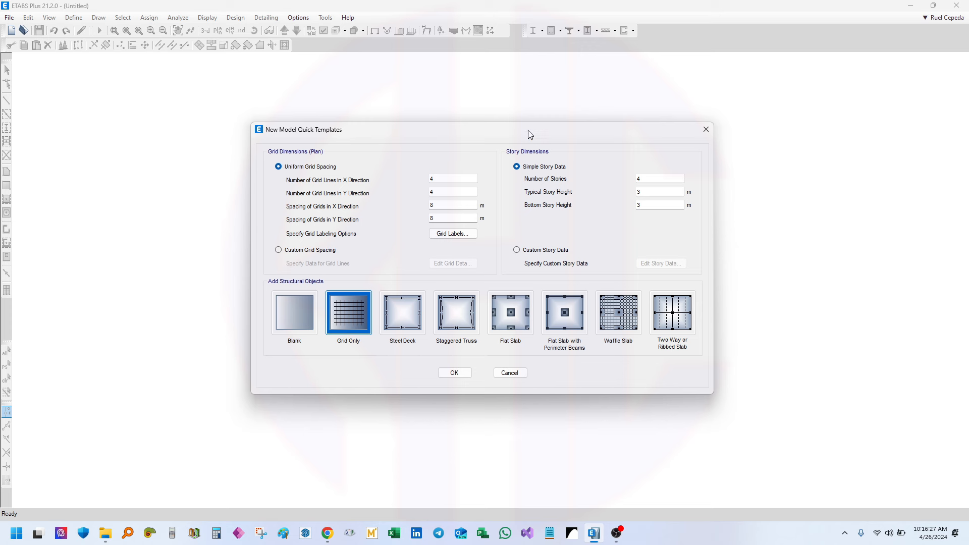
left_click_drag(493, 132, 484, 127)
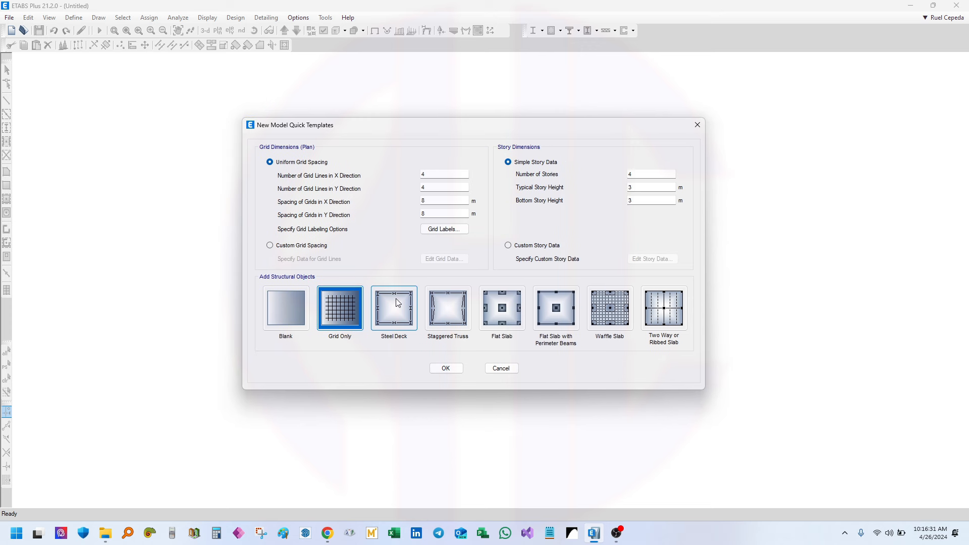
left_click(447, 368)
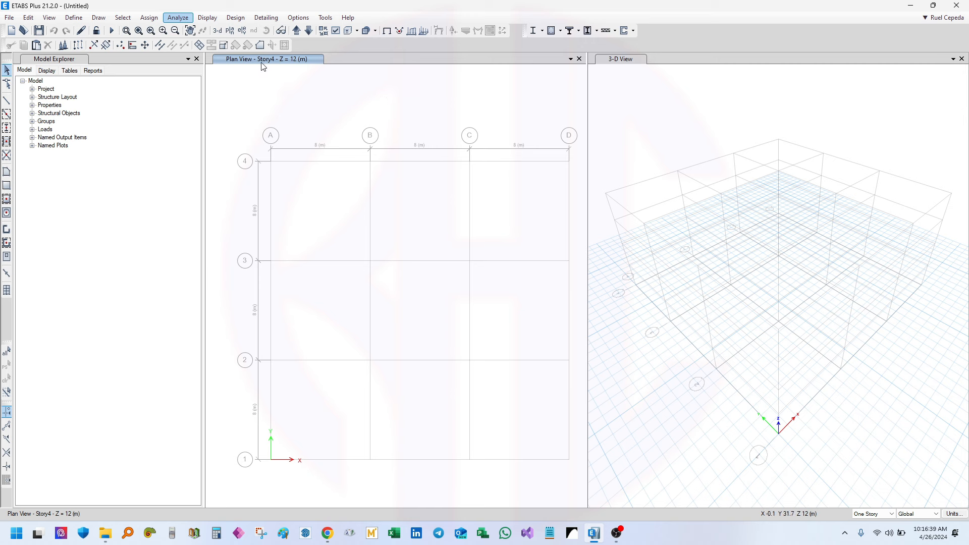
Examine the new grid in the plan and 3-D views, along with the options for adding and arranging windows
mouse_move(469, 171)
middle_mouse_down()
mouse_move(449, 158)
mouse_move(451, 172)
middle_mouse_up()
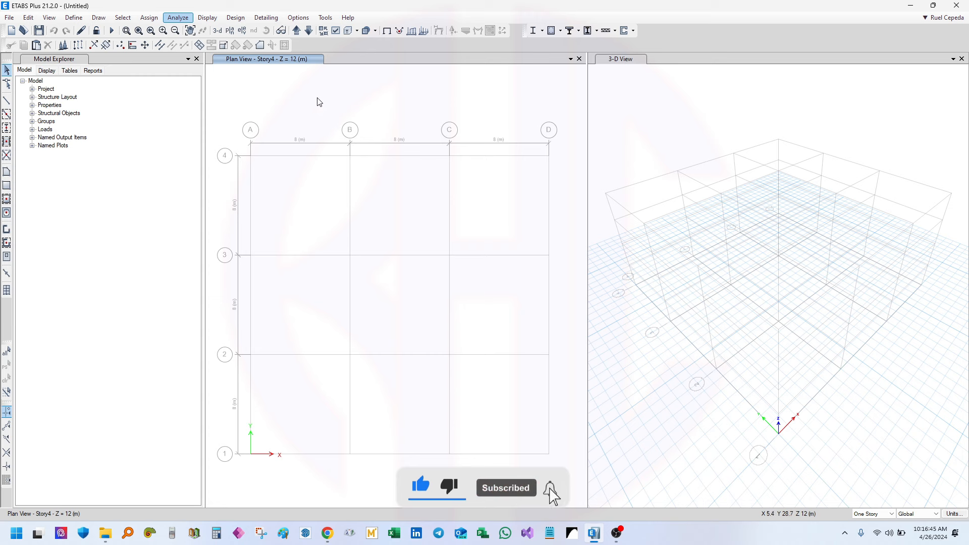
middle_click_drag(347, 108, 346, 120)
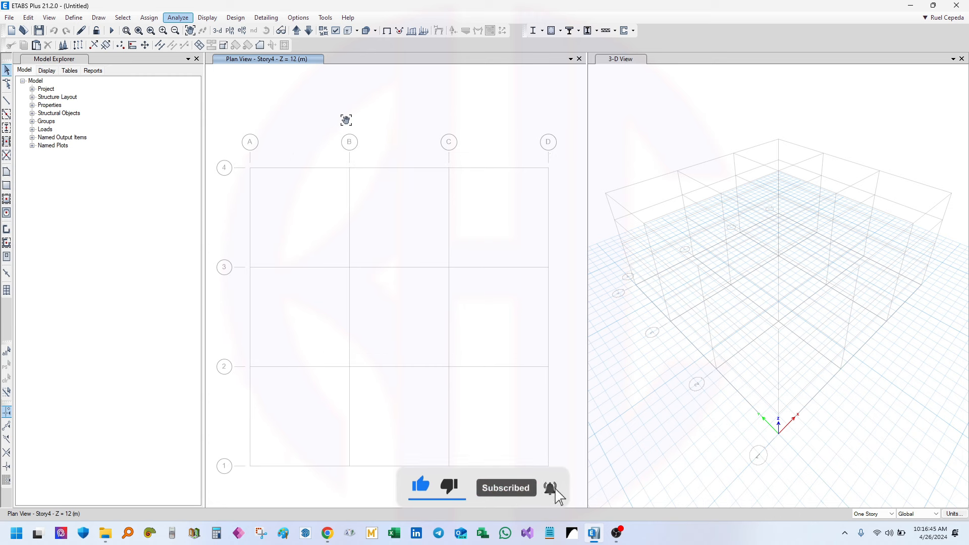
left_click(719, 97)
middle_click_drag(772, 108, 756, 115)
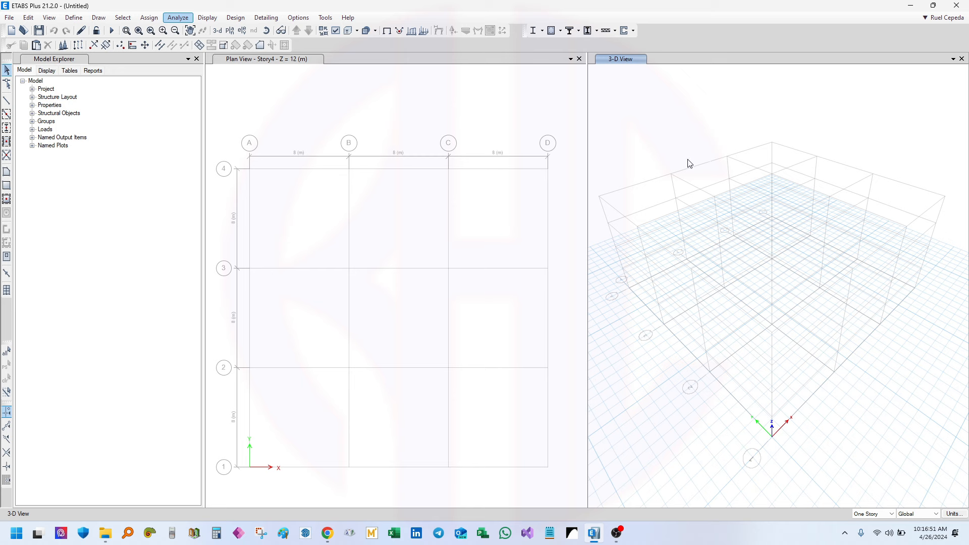
middle_click_drag(721, 214, 722, 204)
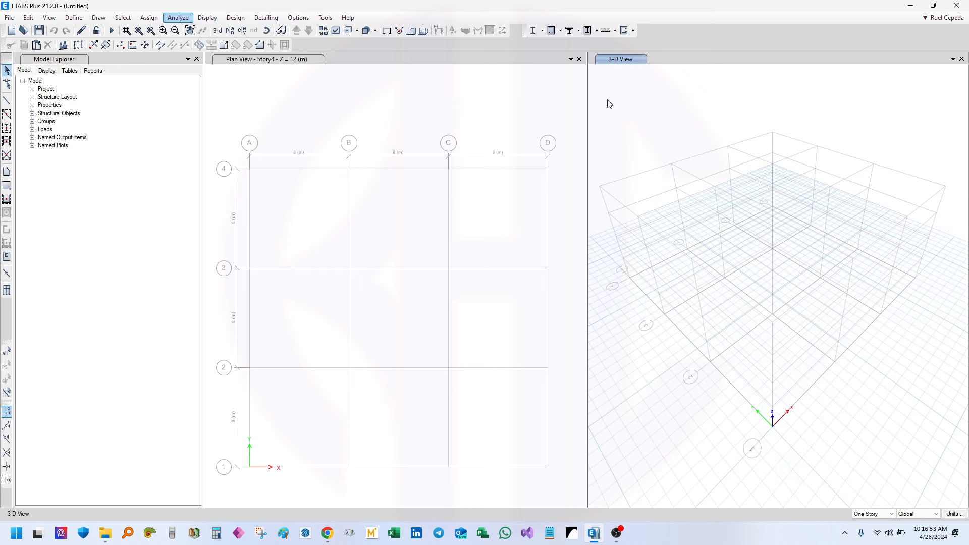
left_click(952, 59)
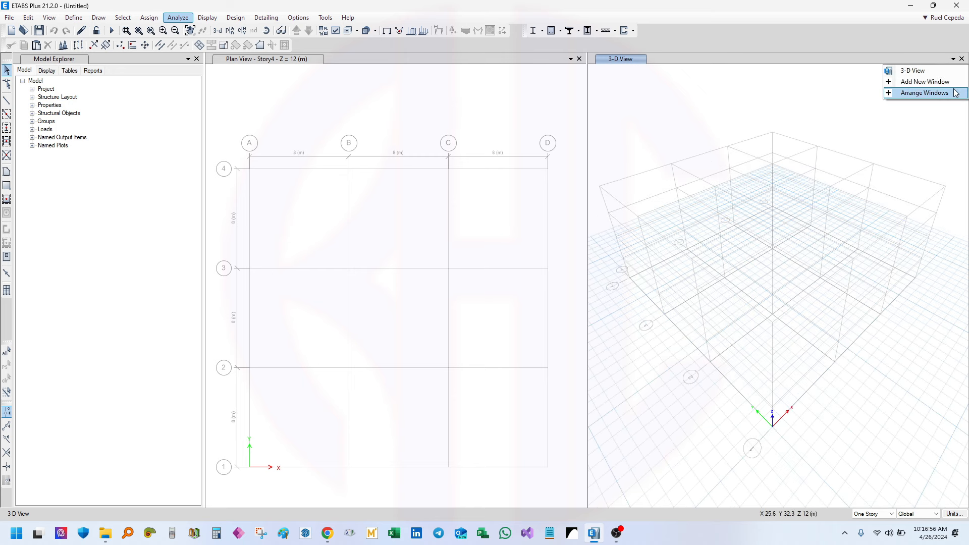
left_click(923, 50)
left_click(952, 60)
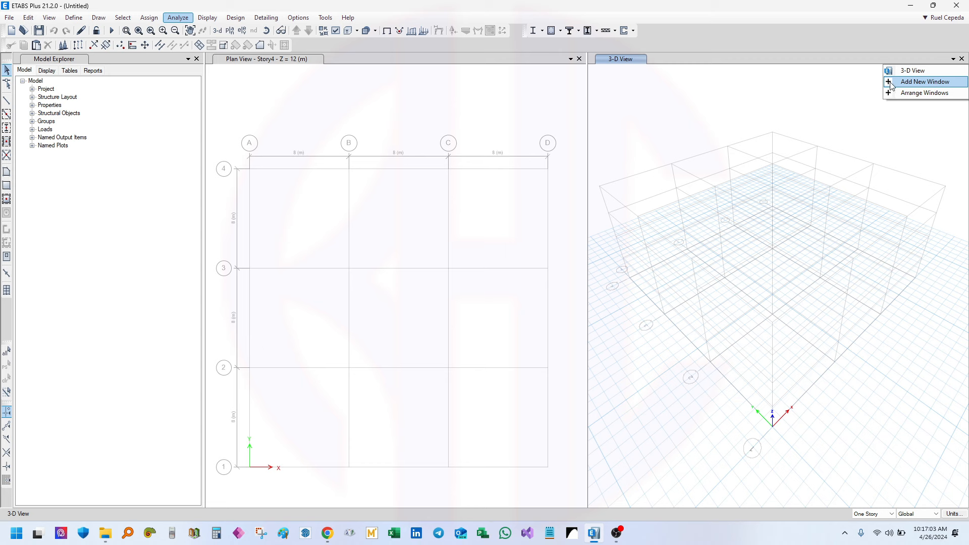
left_click(939, 91)
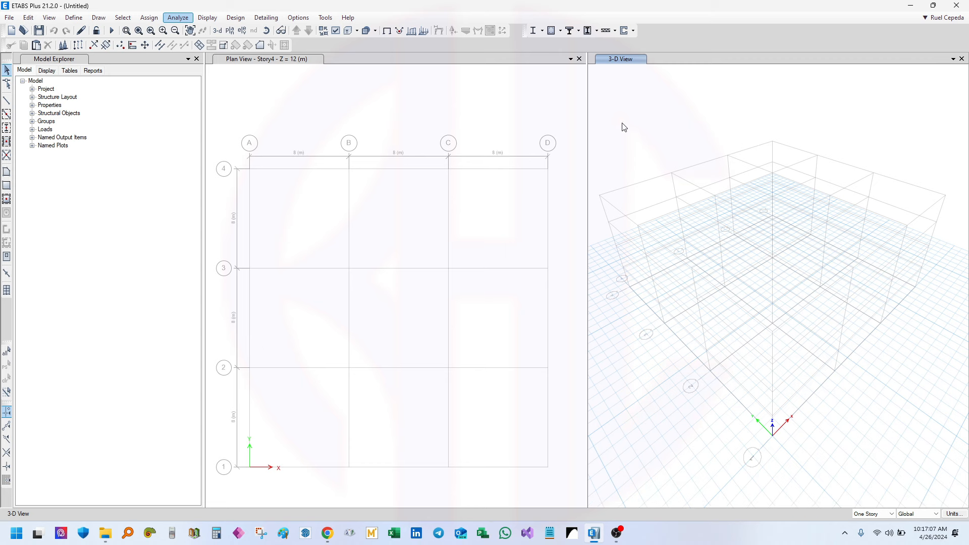
Close the Story4 plan view so that the 3-D view fills the workspace
left_click(579, 60)
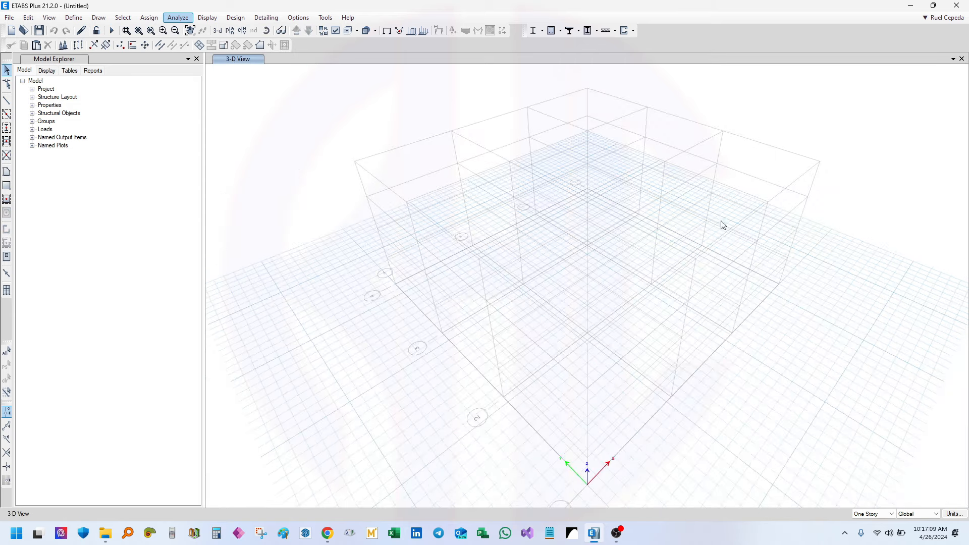
middle_click_drag(727, 241, 687, 277)
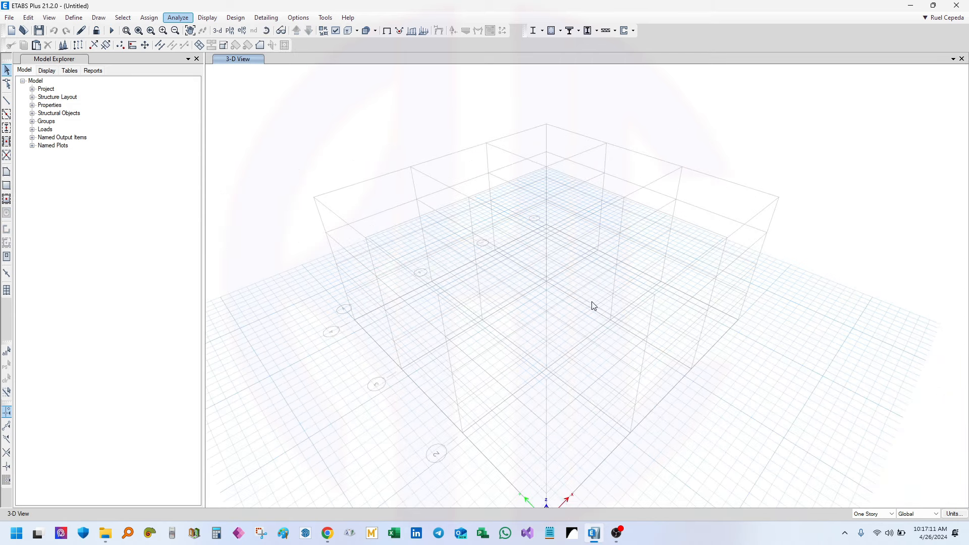
middle_click_drag(591, 305, 606, 285)
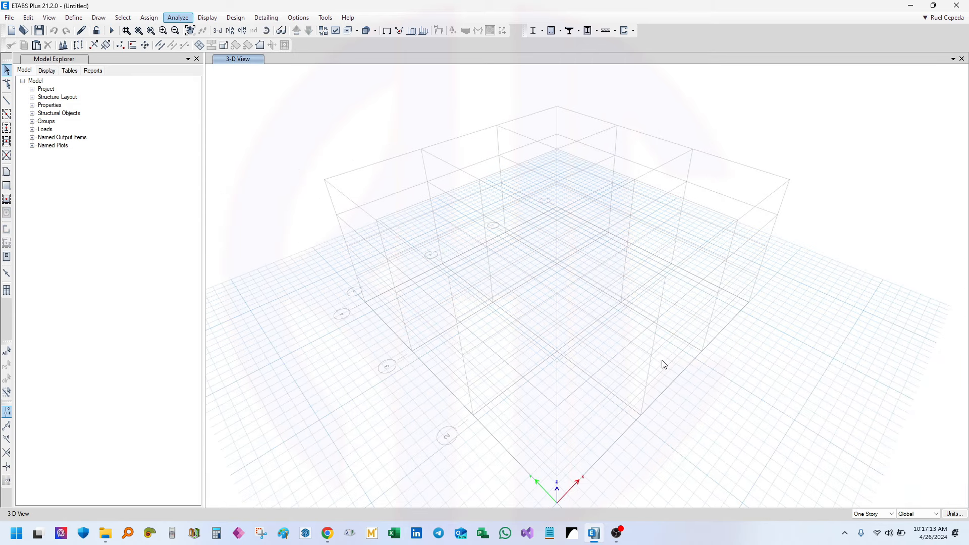
middle_click_drag(571, 349, 586, 333)
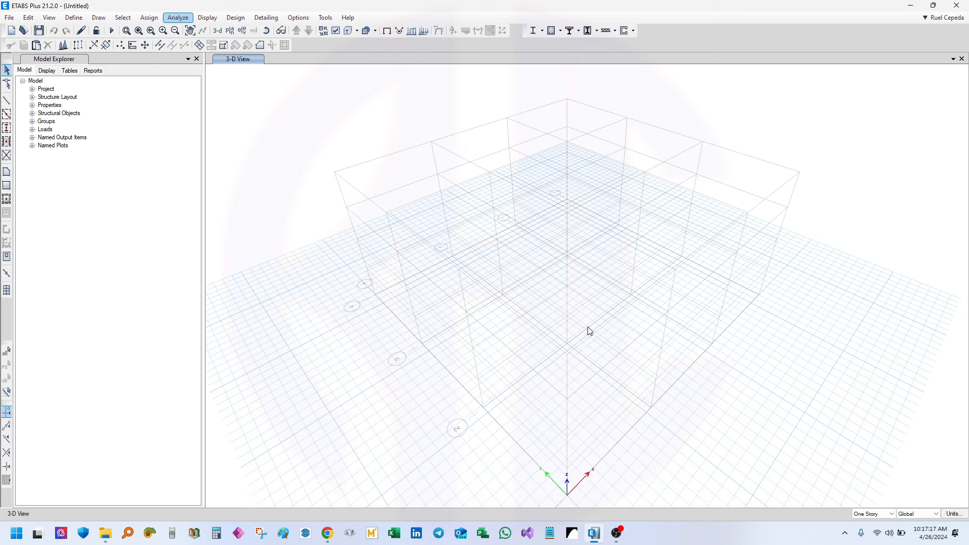
middle_click_drag(592, 325, 535, 316)
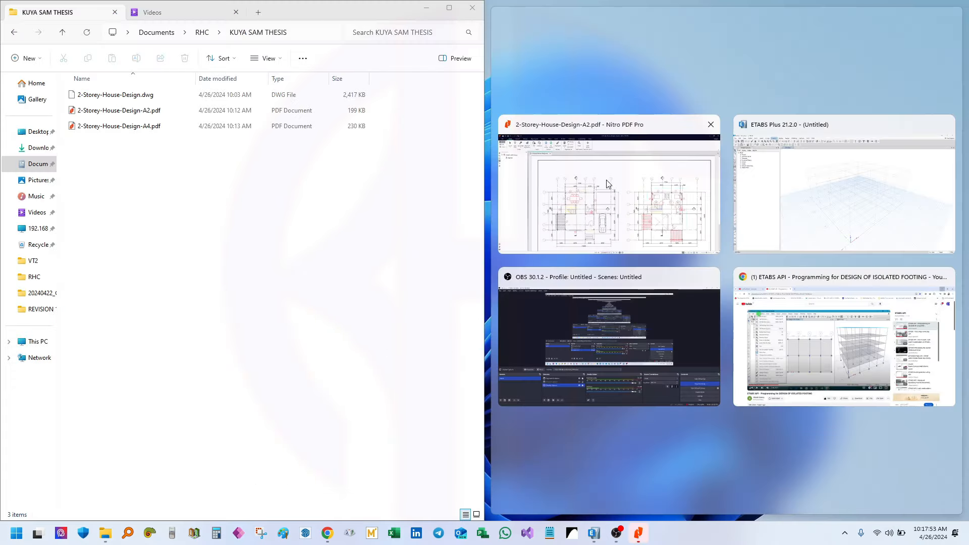
Switch to Nitro PDF Pro and view the floor plans in 2-Storey-House-Design-A2.pdf in a maximized window
left_click(671, 129)
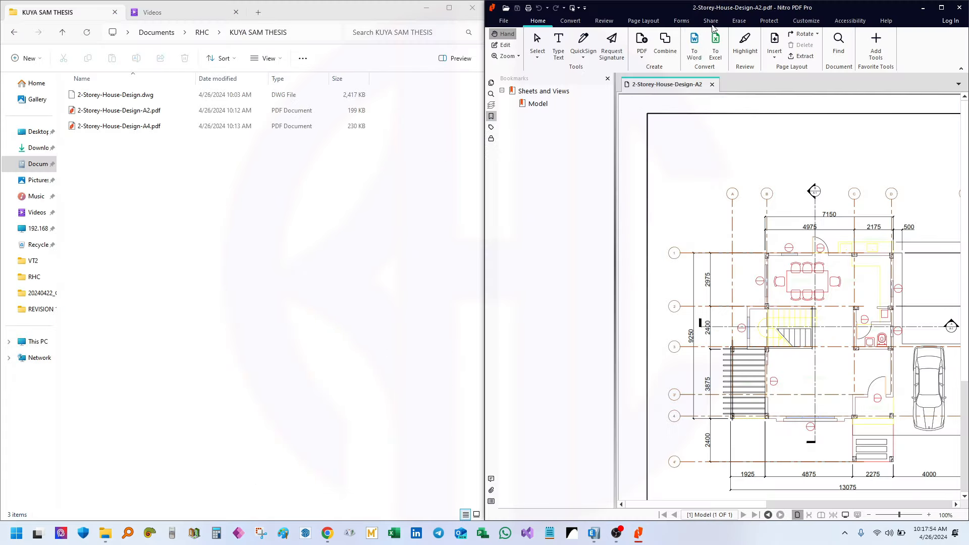
left_click_drag(729, 8, 532, 92)
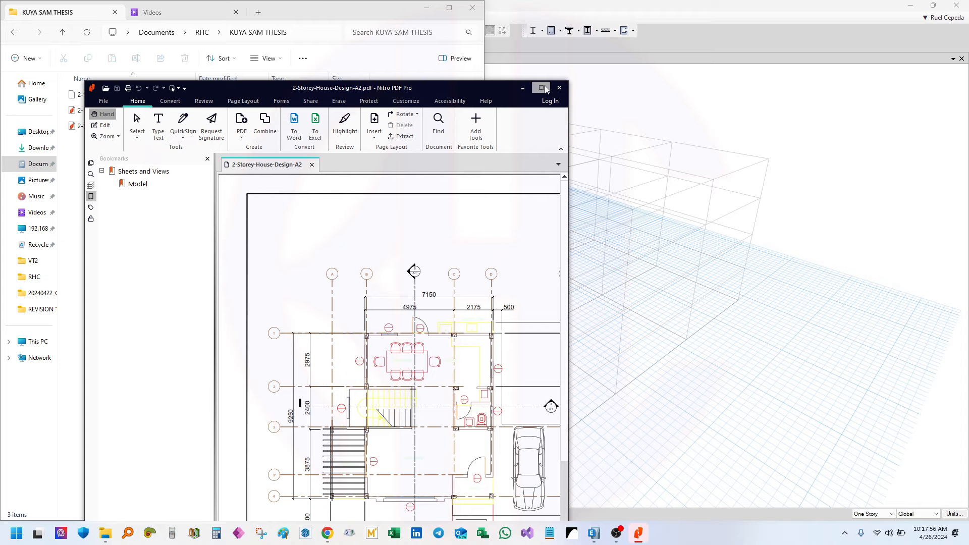
left_click(548, 88)
scroll(575, 208, "down", 2)
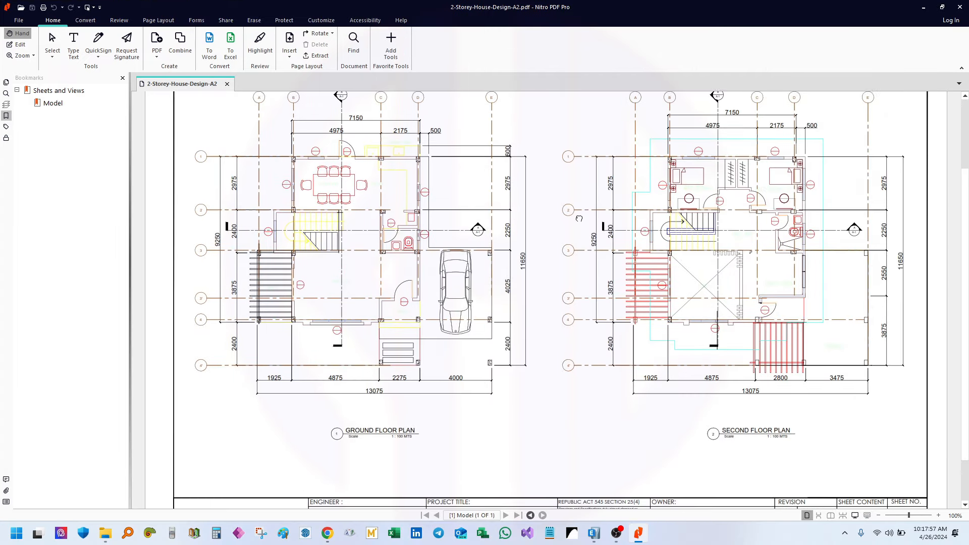
Review the floor plans, then open 2-Storey-House-Design-A4.pdf from the thesis folder and view the front and rear elevations
scroll(574, 212, "down", 3)
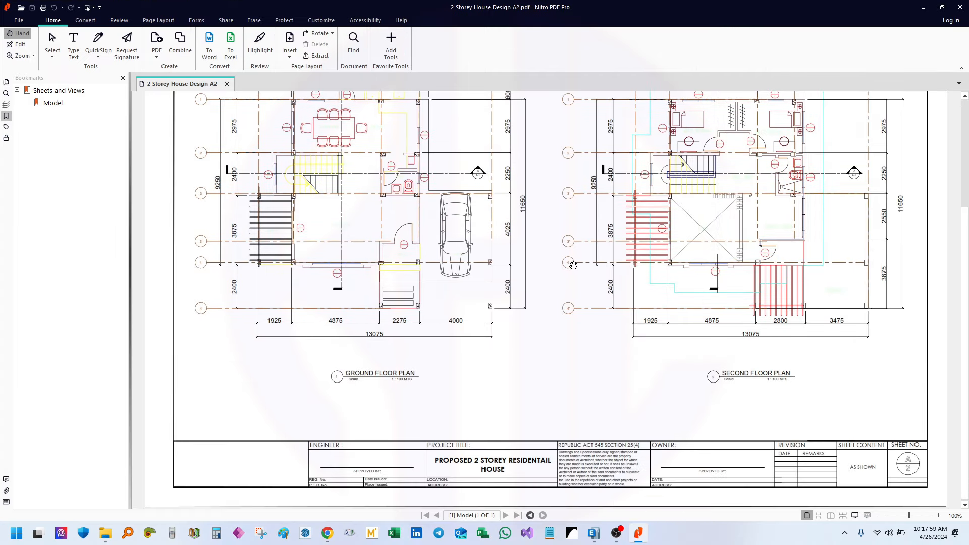
scroll(307, 397, "up", 4)
left_click(105, 533)
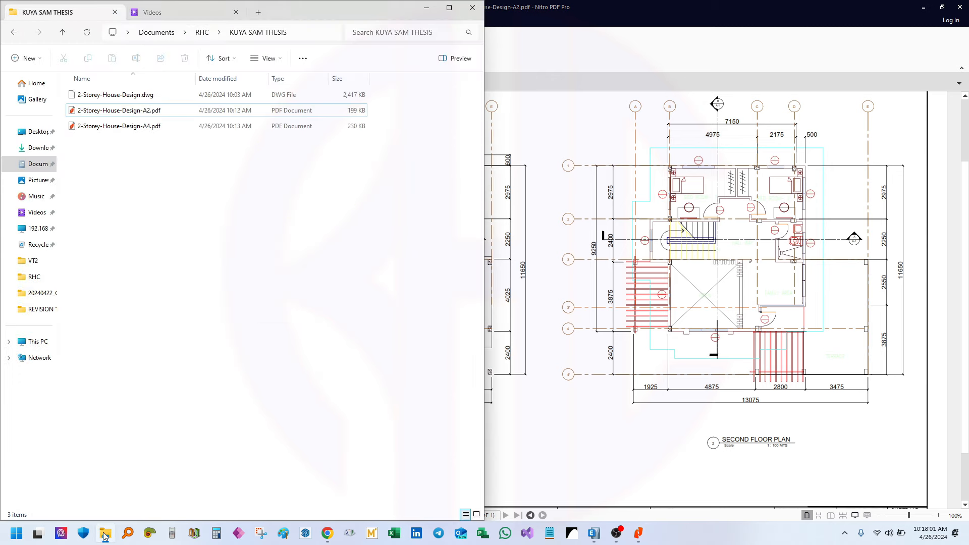
left_click(112, 126)
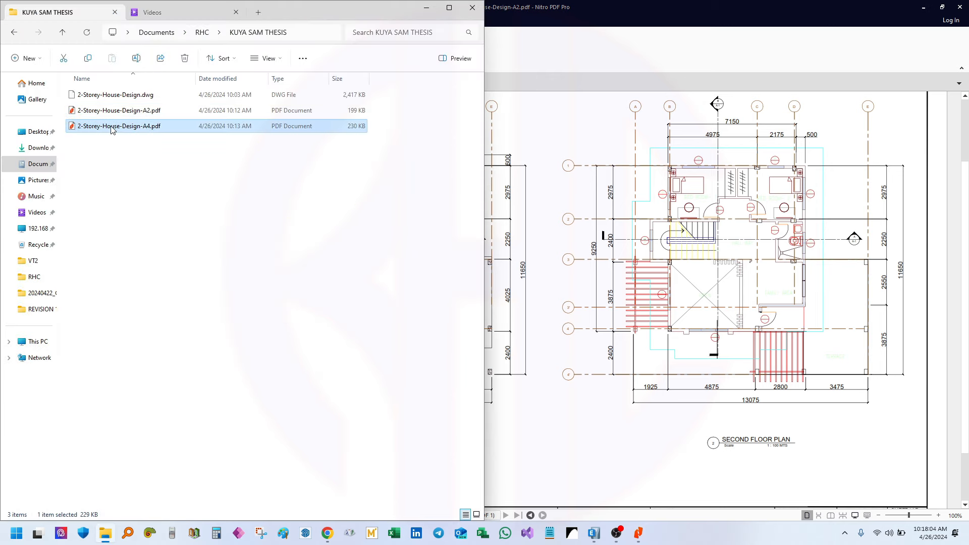
double_click(112, 127)
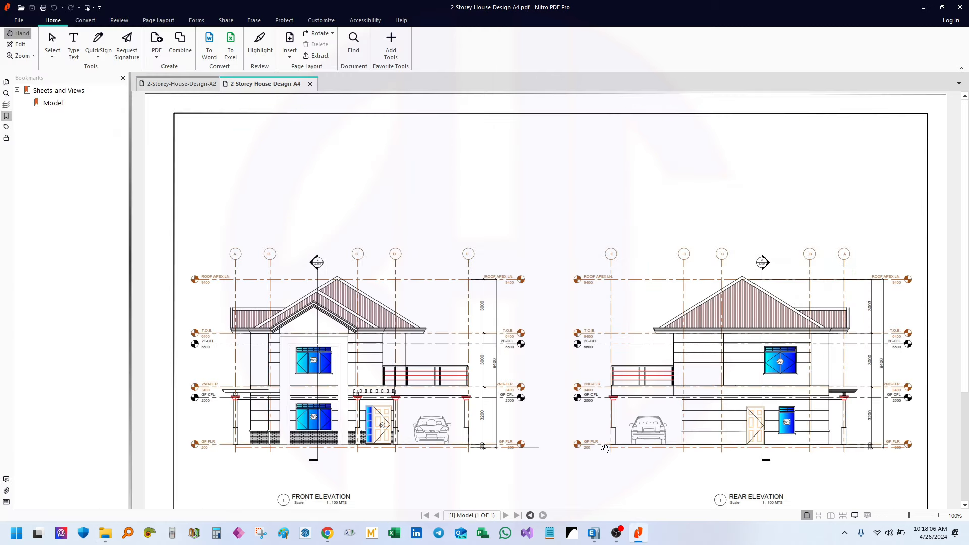
scroll(560, 323, "down", 5)
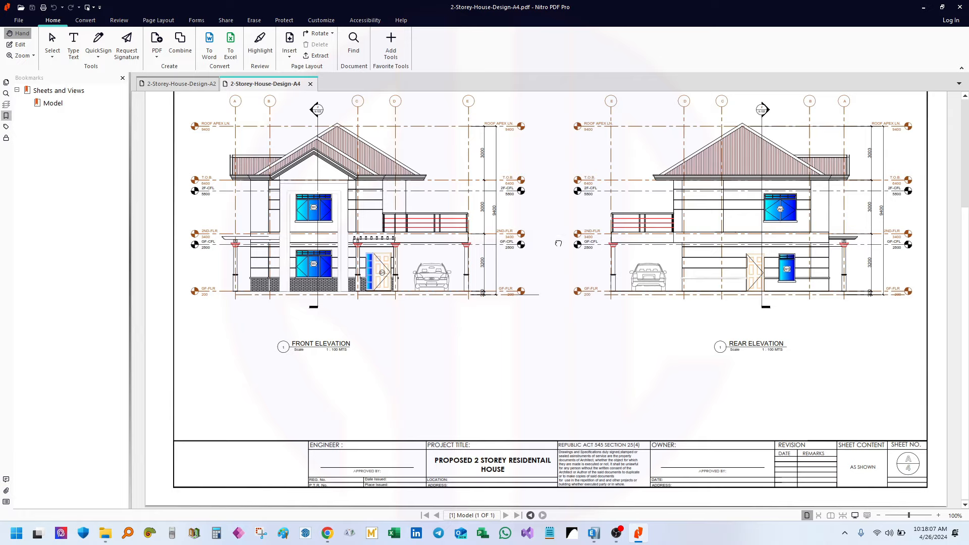
scroll(559, 244, "up", 4)
Return to the 2-Storey-House-Design-A2 floor plans, place them side by side with ETABS, and close the bookmarks pane
left_click(182, 84)
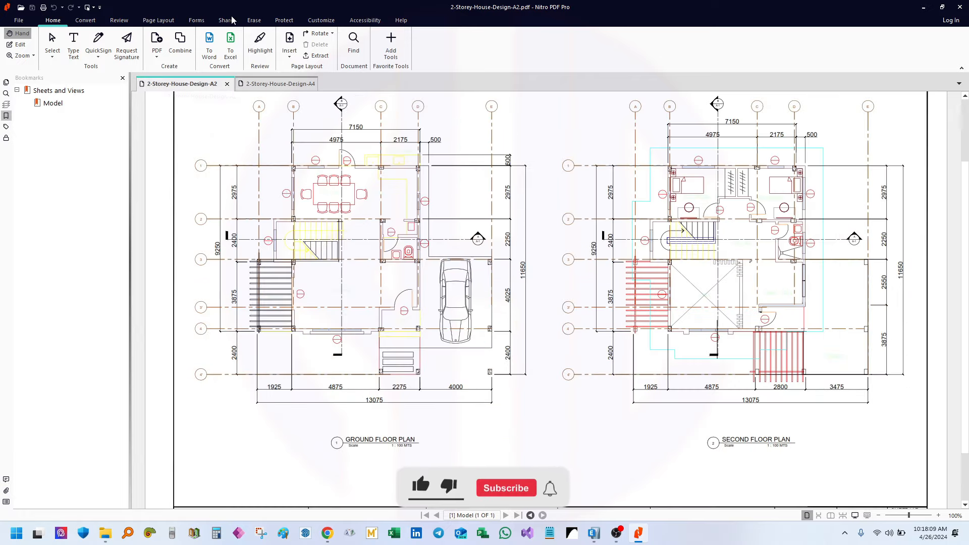
key("super+Left")
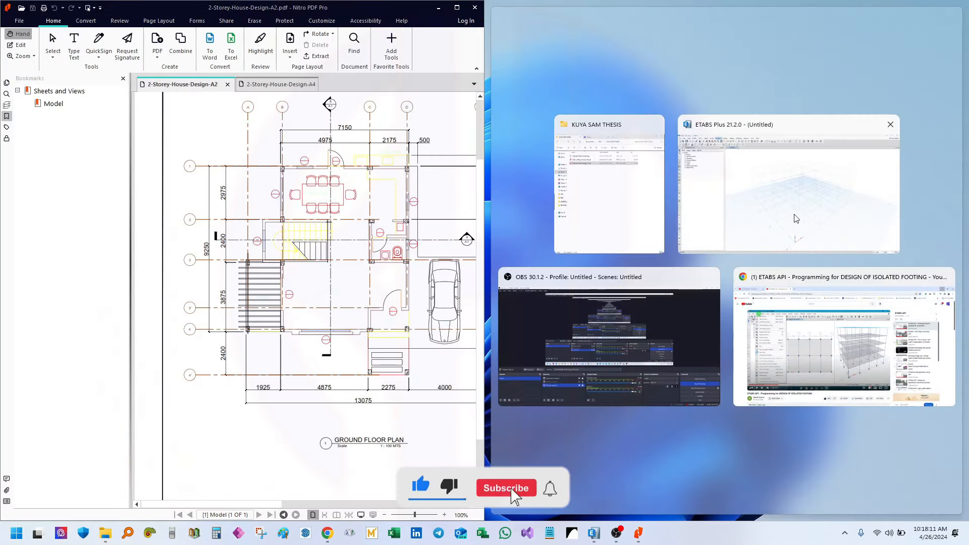
left_click(803, 219)
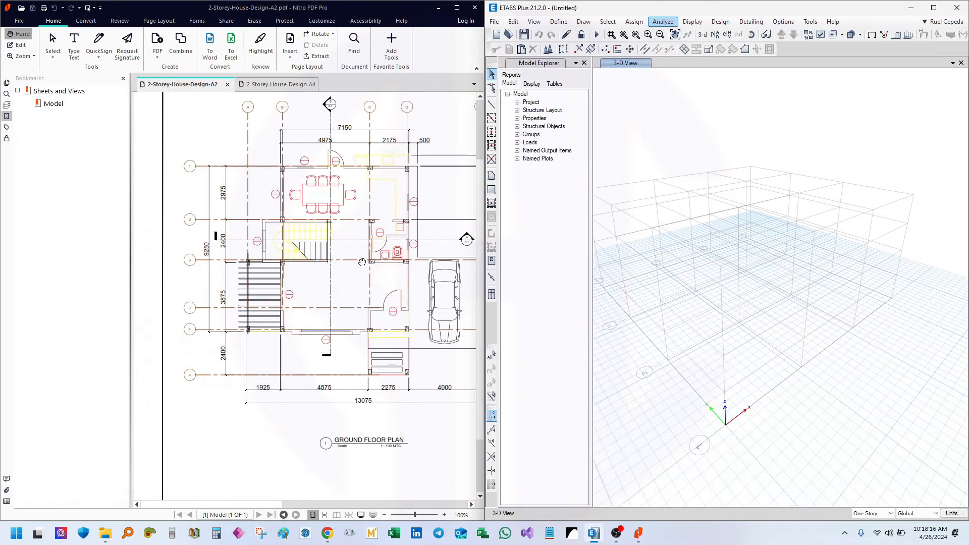
left_click(123, 78)
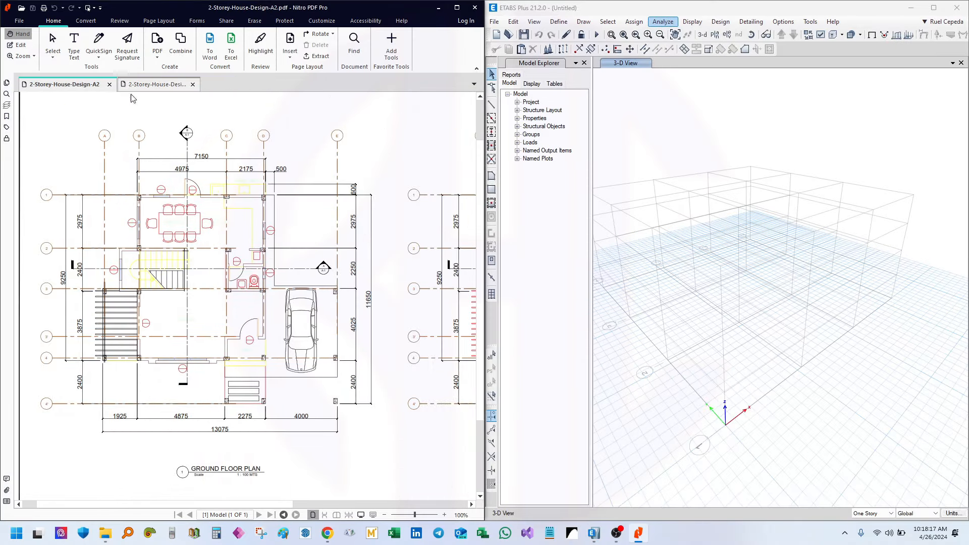
left_click_drag(211, 213, 204, 207)
middle_click_drag(746, 215, 792, 203)
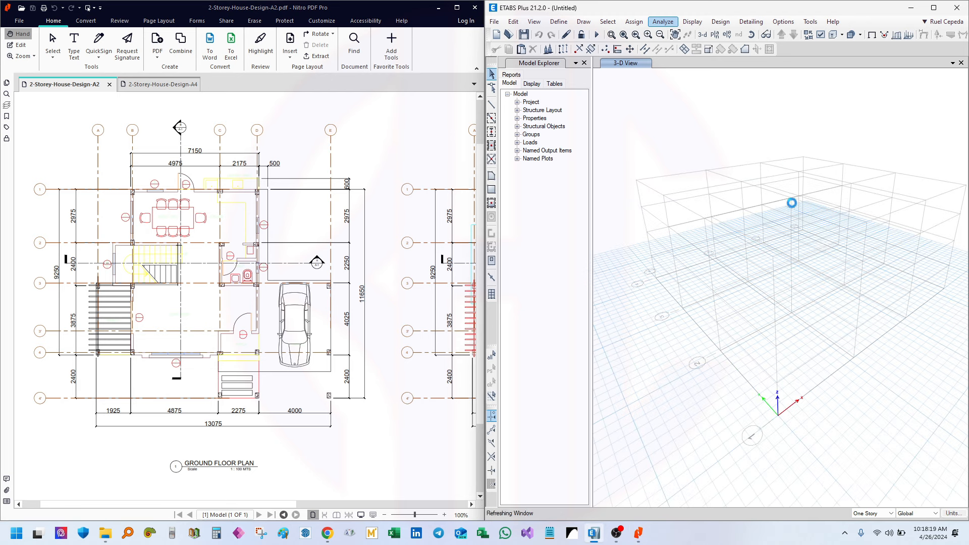
middle_click_drag(821, 242, 783, 223)
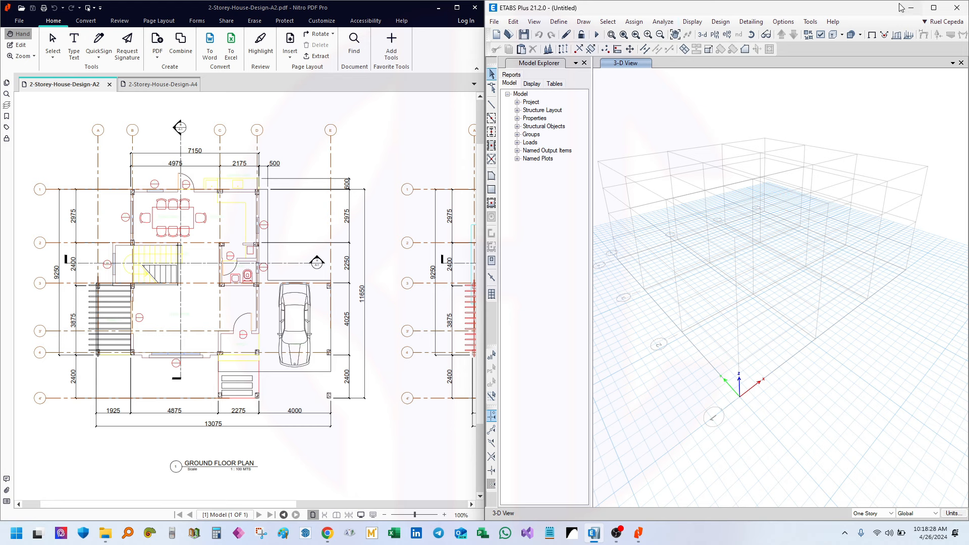
mouse_move(933, 11)
middle_click_drag(781, 226, 785, 237)
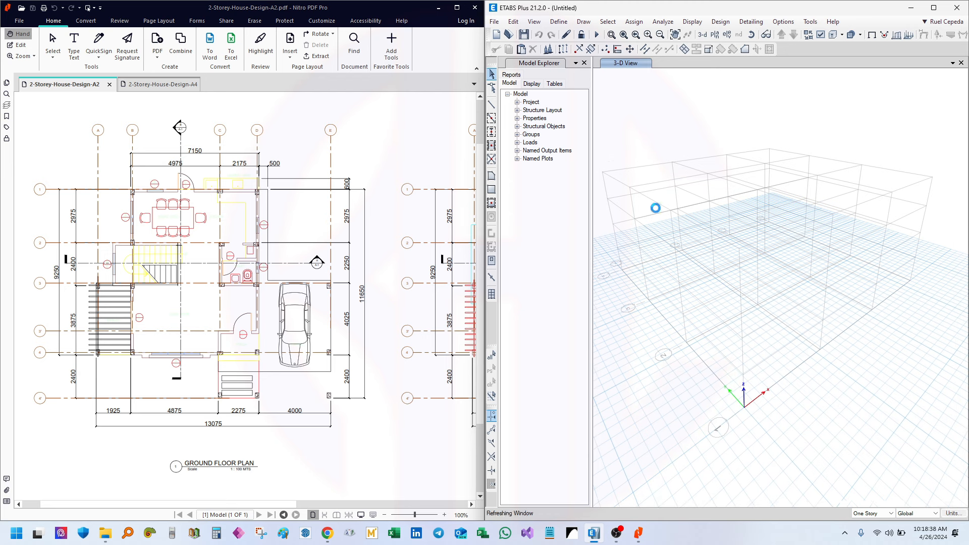
left_click(151, 189)
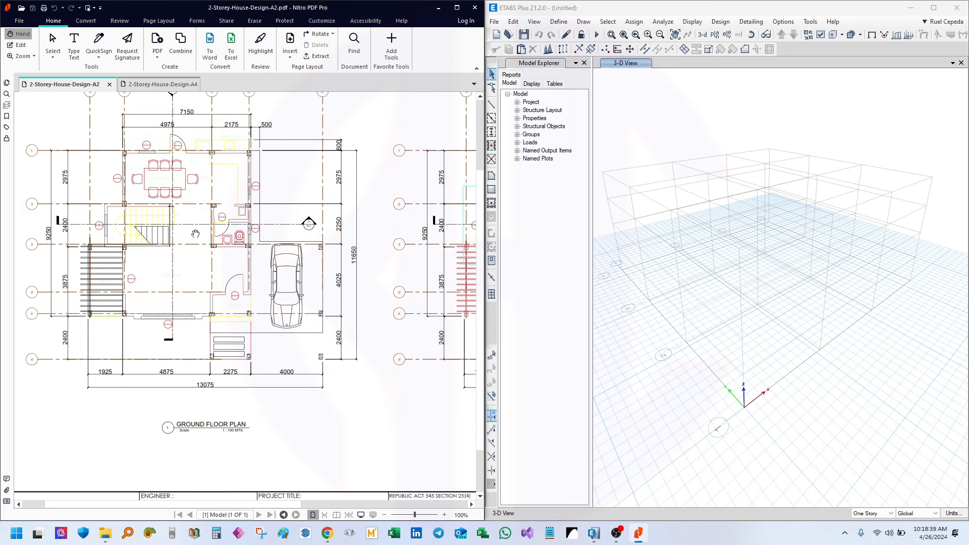
left_click_drag(195, 233, 188, 277)
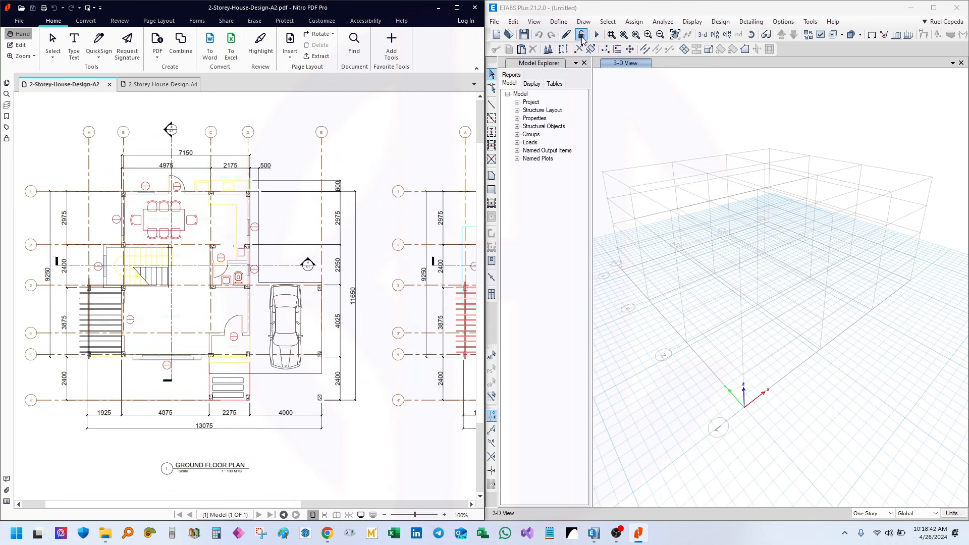
Maximize the ETABS window and look through its editing, definition and selection commands
left_click(933, 9)
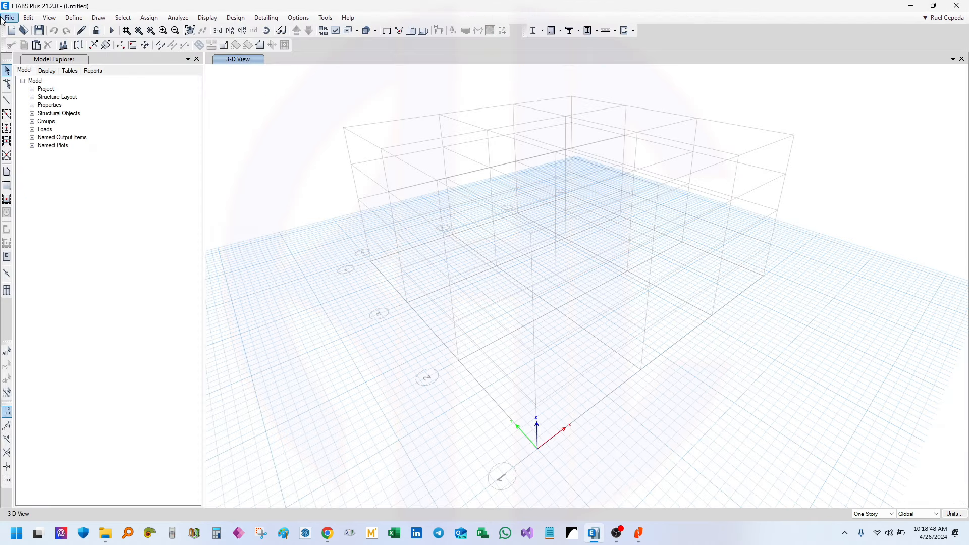
left_click(29, 18)
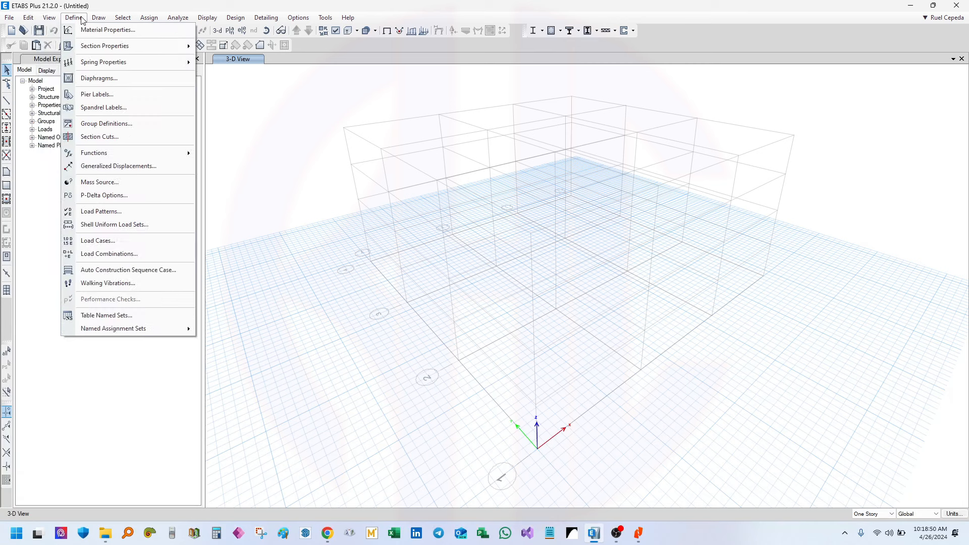
left_click(123, 18)
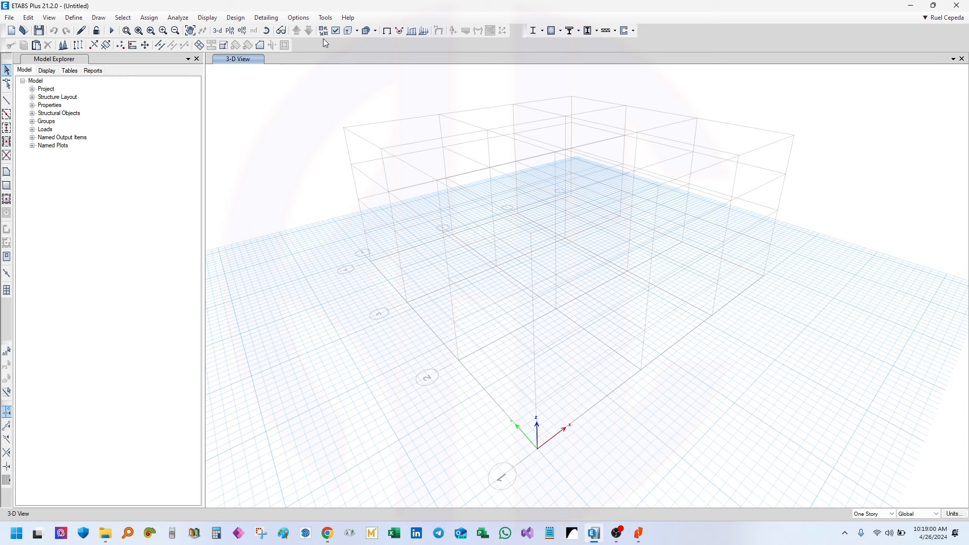
Hide the Edit toolbar in the toolbar customization, show it again, and accept the settings
left_click(299, 17)
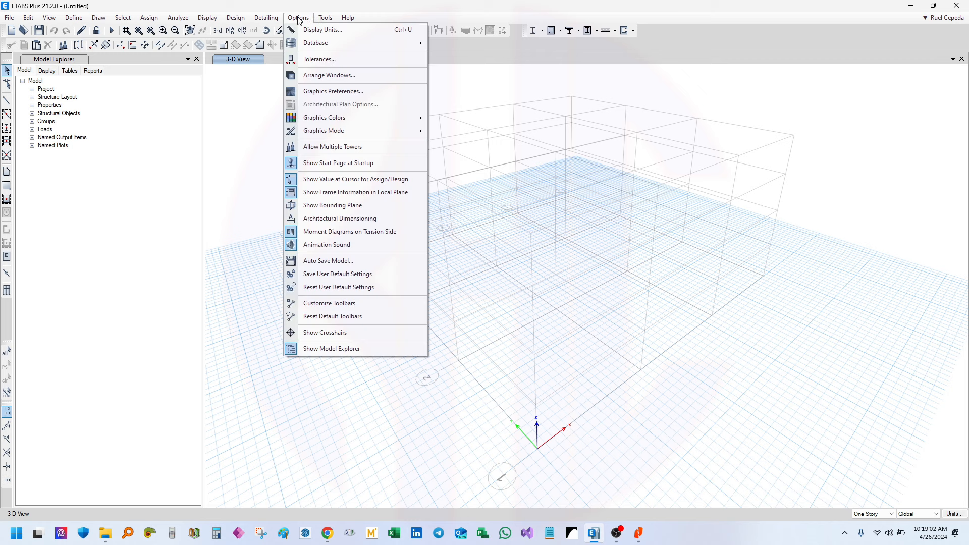
left_click(363, 302)
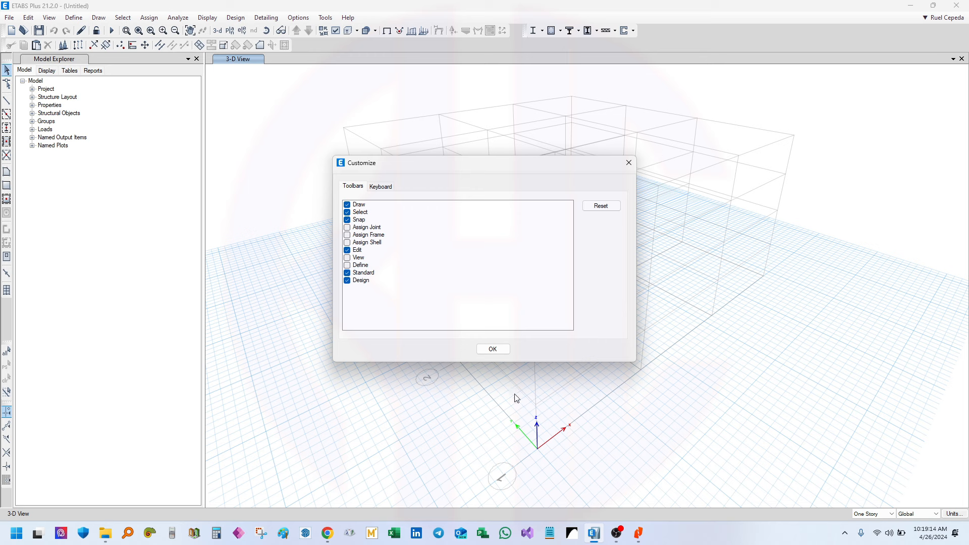
left_click(347, 250)
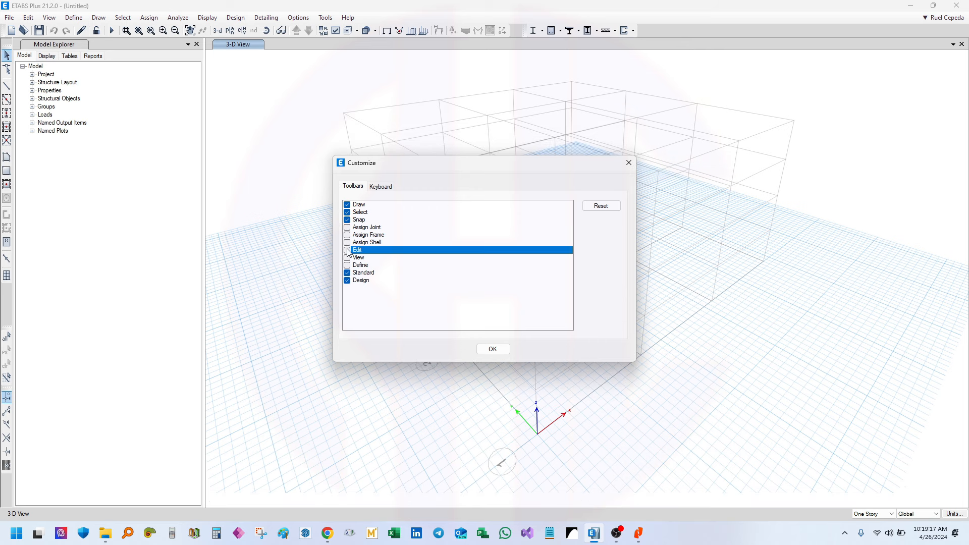
left_click(347, 250)
left_click(497, 353)
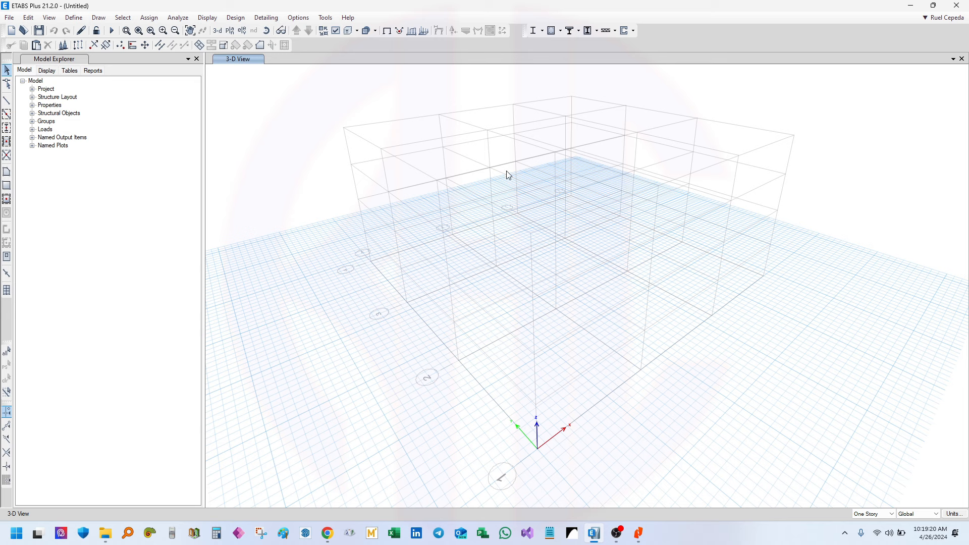
middle_click_drag(509, 175, 460, 189)
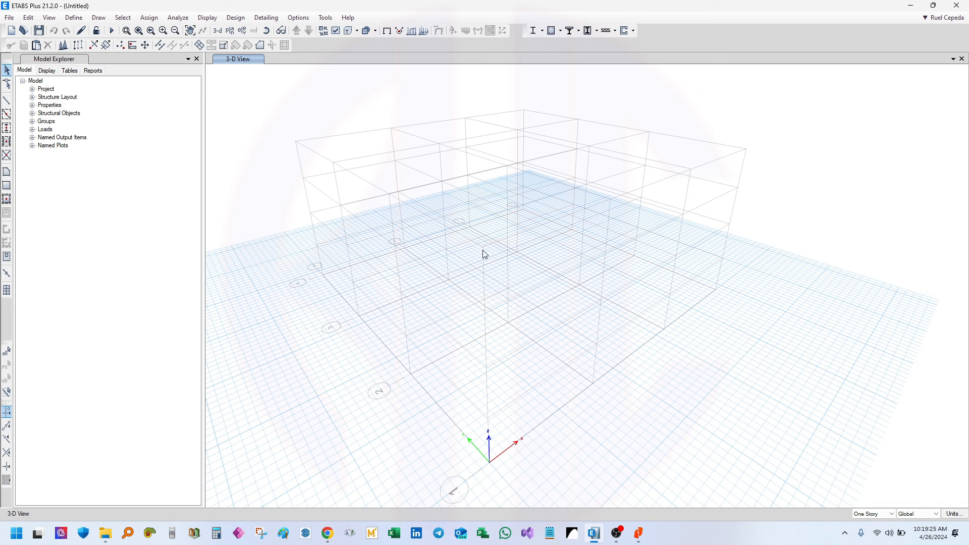
middle_click_drag(483, 254, 488, 243)
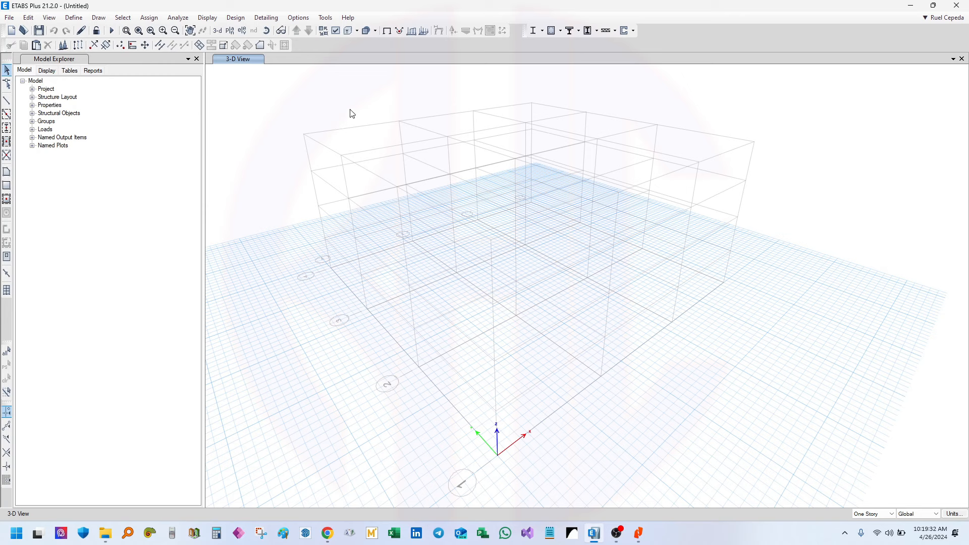
Start saving the model as an ETABS model file and move the save dialog clear of the window corner
left_click(13, 19)
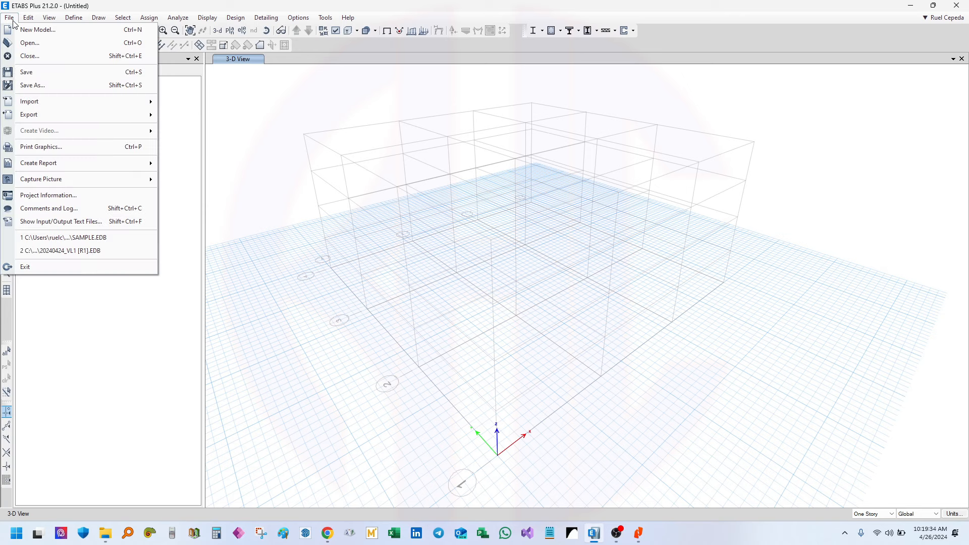
left_click(71, 71)
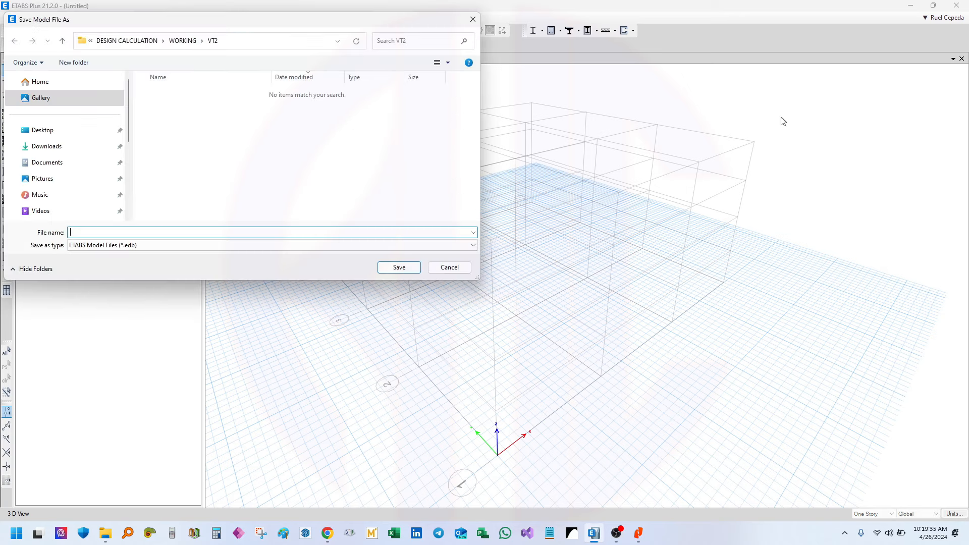
left_click_drag(251, 23, 502, 72)
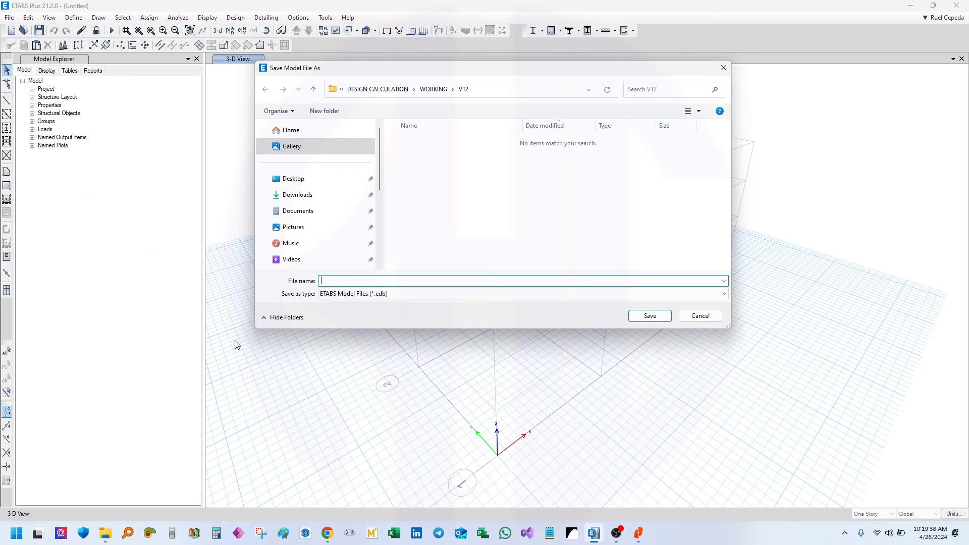
Switch to File Explorer, create a folder named ETABS in the thesis folder, and open it
left_click(104, 534)
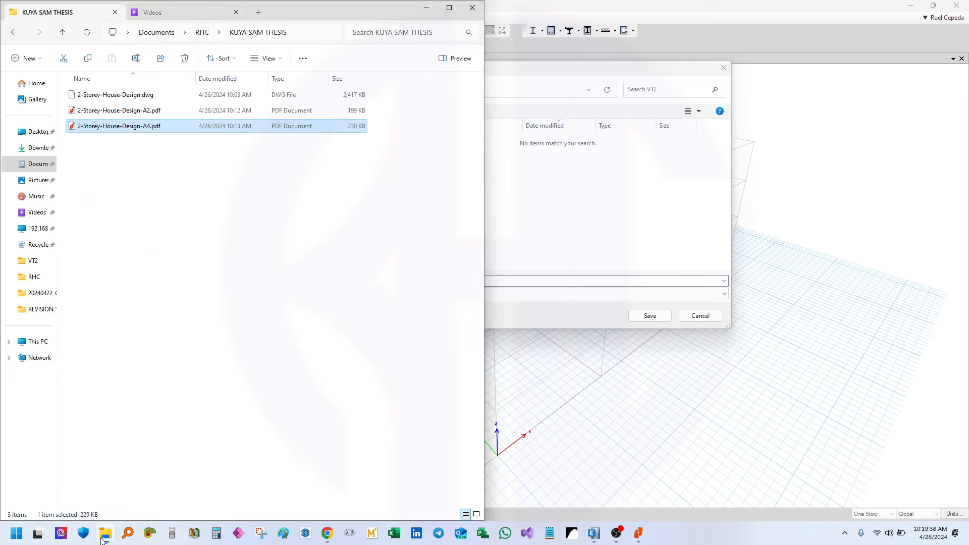
left_click(317, 34)
left_click(121, 183)
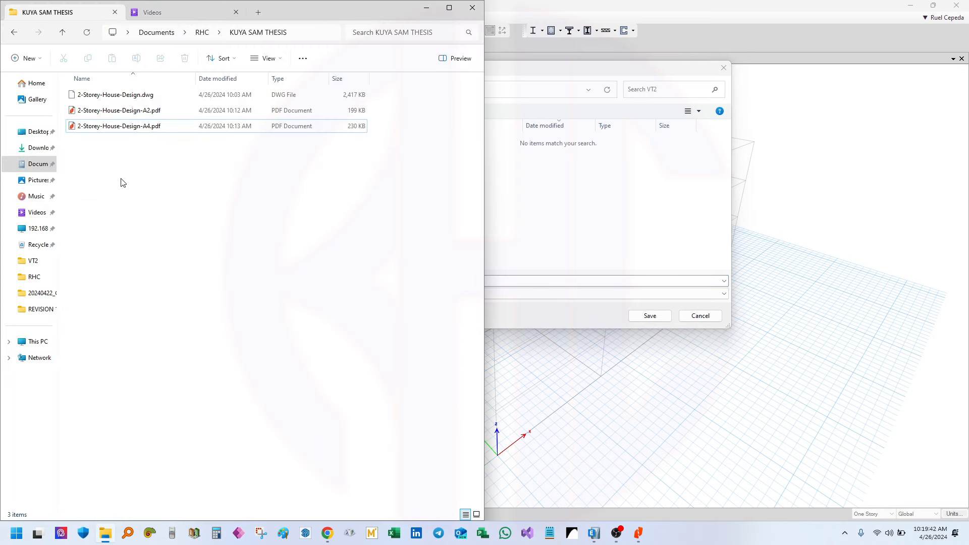
right_click(120, 167)
mouse_move(212, 244)
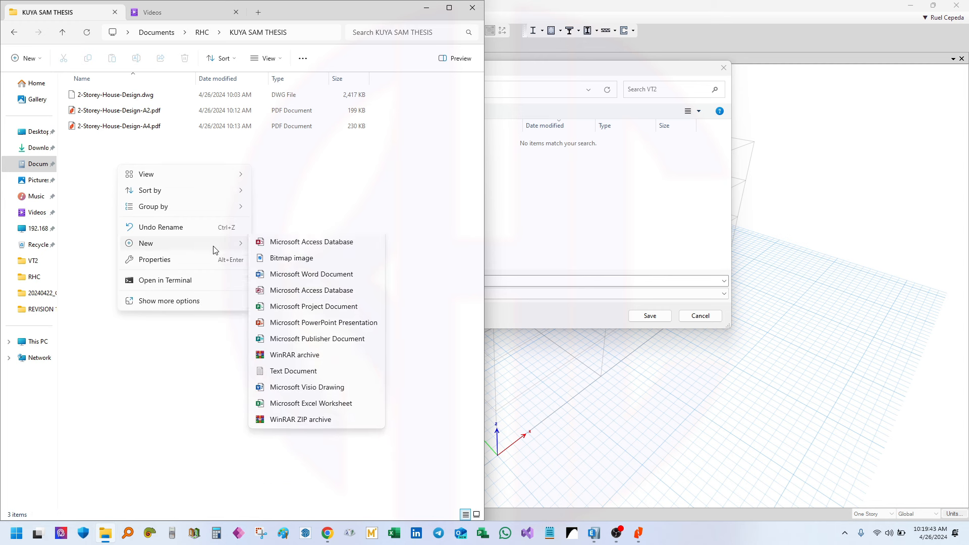
left_click(295, 247)
type("ETA")
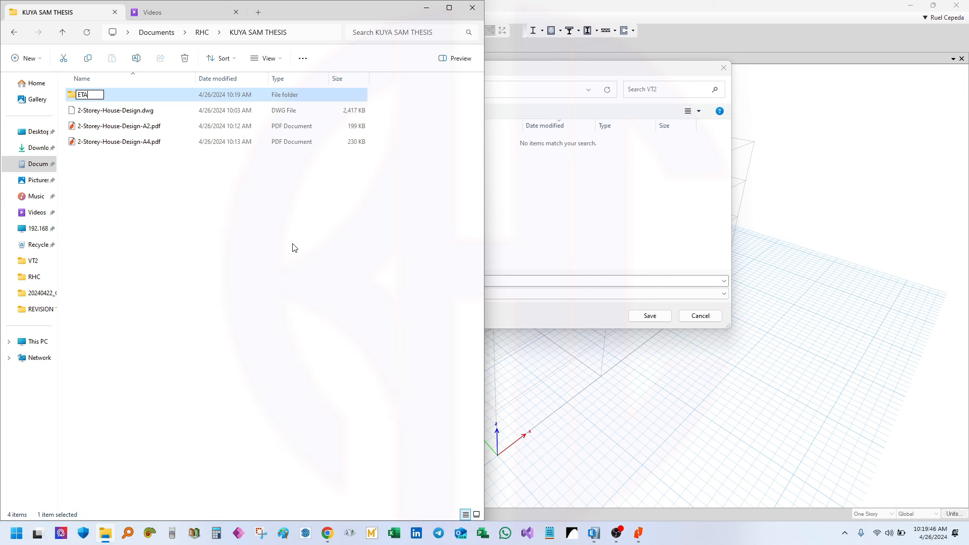
type("BS")
key("Return")
key("Return")
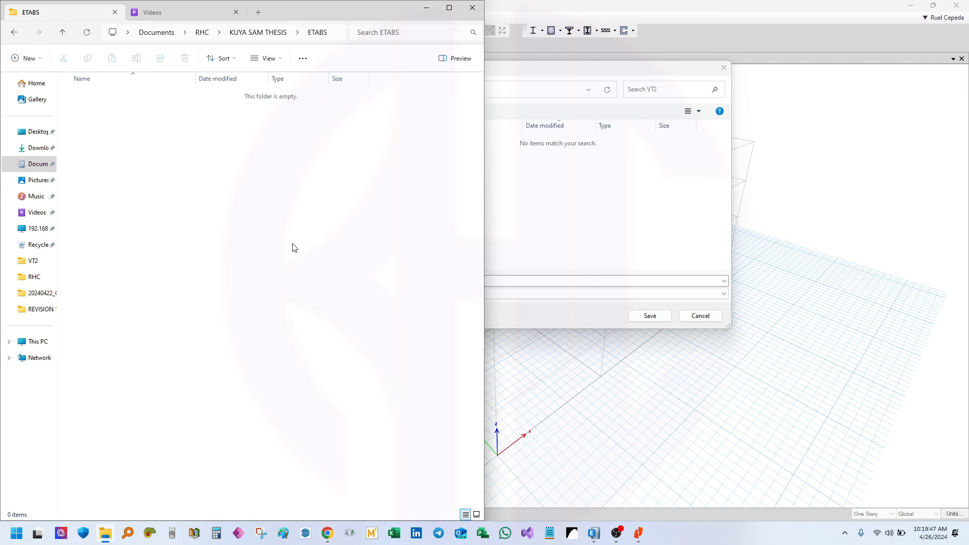
Maximize the File Explorer window, copy the full path of the ETABS folder, and return to the ETABS save dialog
left_click(449, 9)
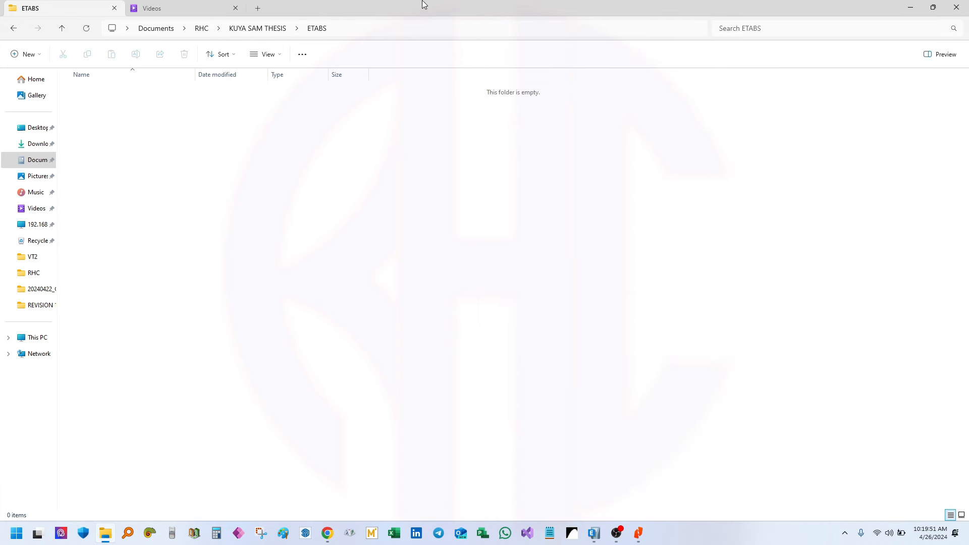
left_click(355, 23)
right_click(235, 28)
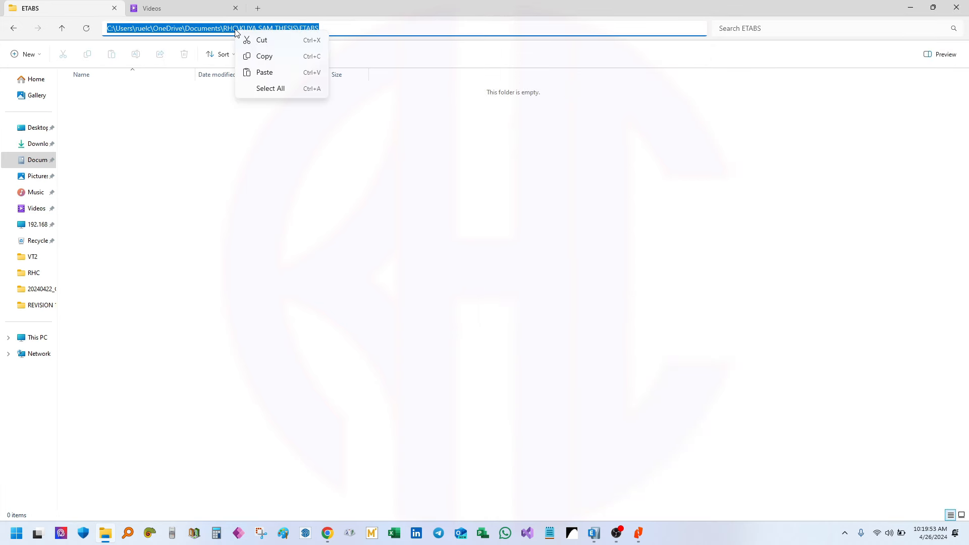
left_click(298, 56)
left_click(911, 7)
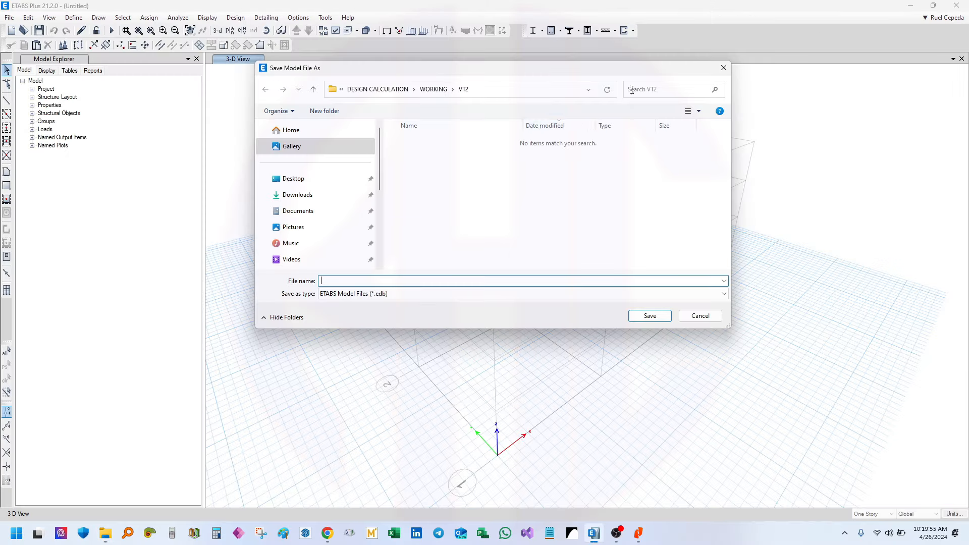
Point the save dialog to the copied ETABS folder path and save the model as 2 STOREY RESIDENTIAL BUILDING
left_click(505, 90)
key("ctrl+v")
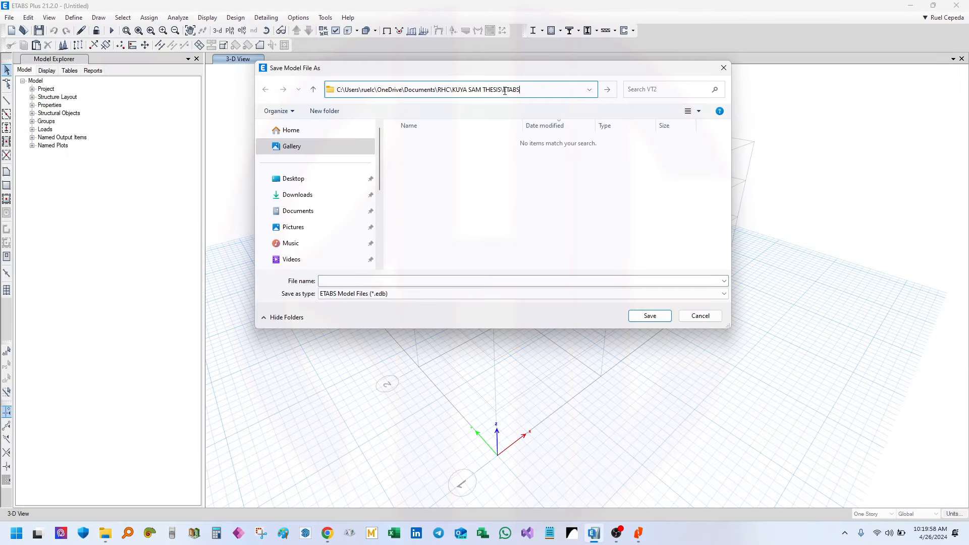
key("Return")
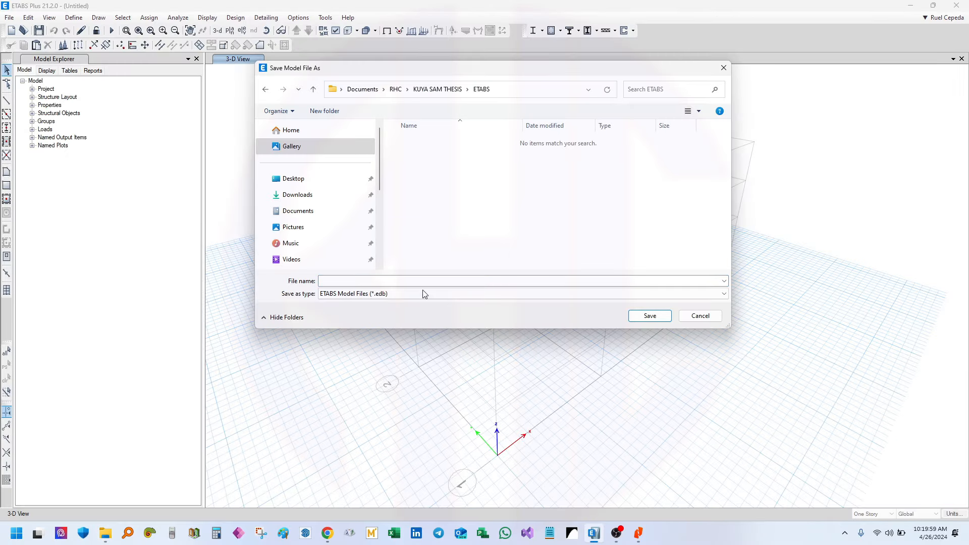
left_click(437, 281)
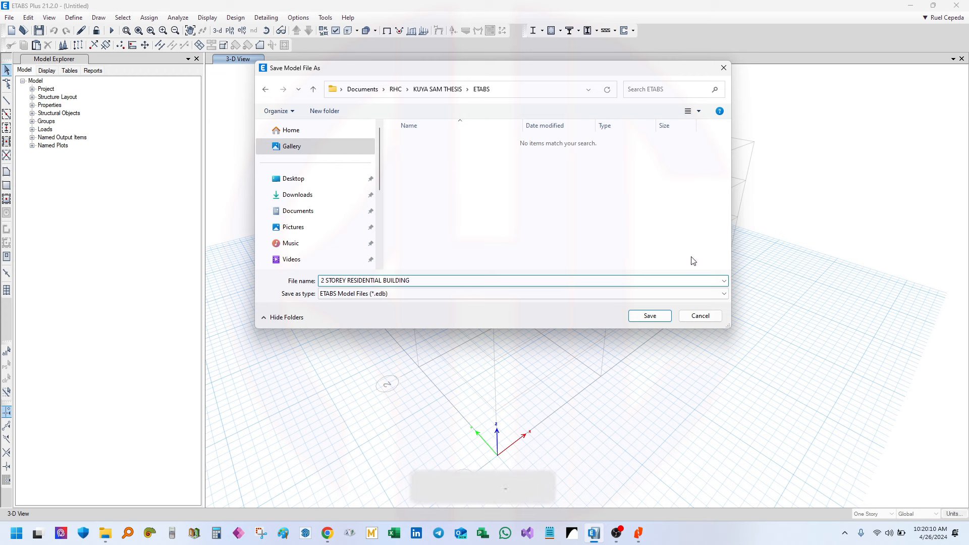
left_click(650, 316)
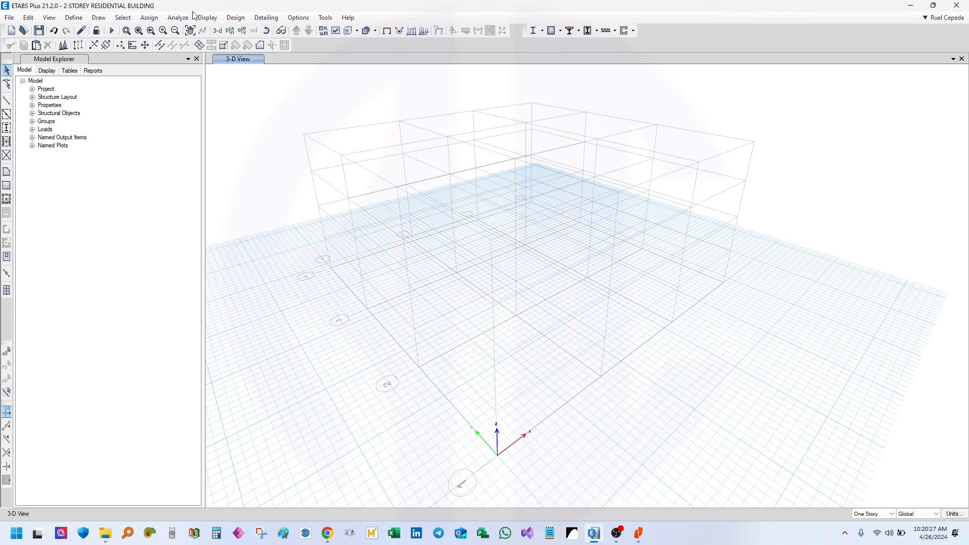
Switch to File Explorer and inspect the files saved for the model in the ETABS folder, widening the name column
left_click(101, 538)
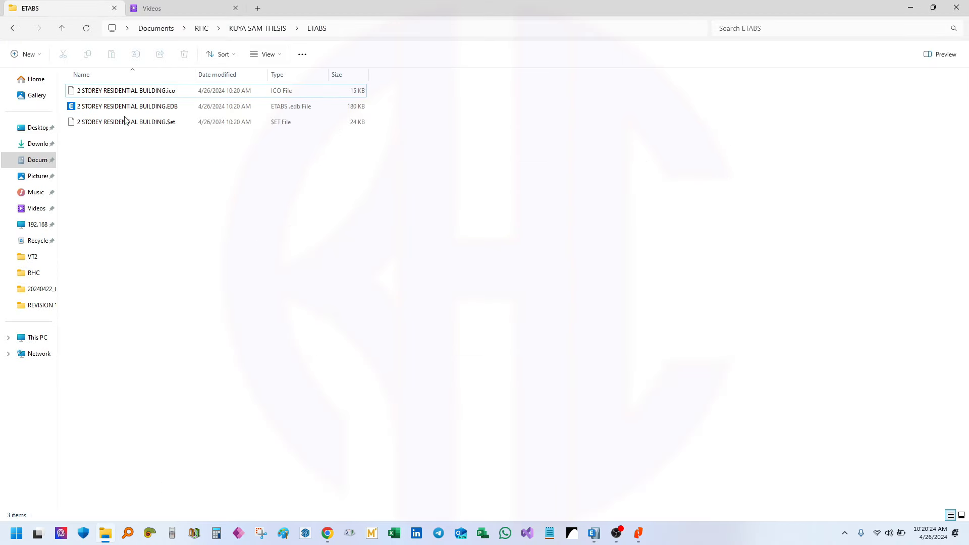
mouse_move(195, 75)
left_mouse_down()
mouse_move(289, 75)
mouse_move(202, 83)
left_mouse_up()
left_click(181, 109)
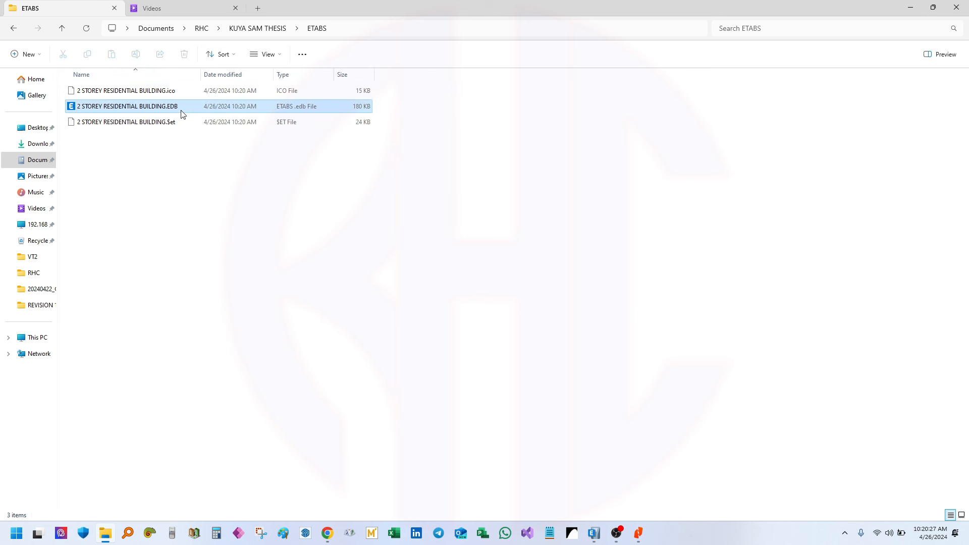
left_click(183, 125)
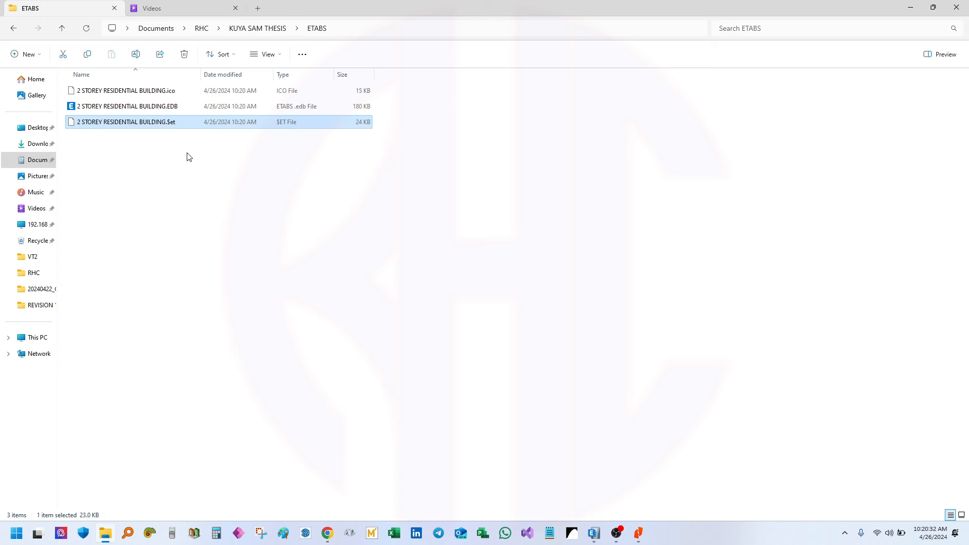
left_click(172, 153)
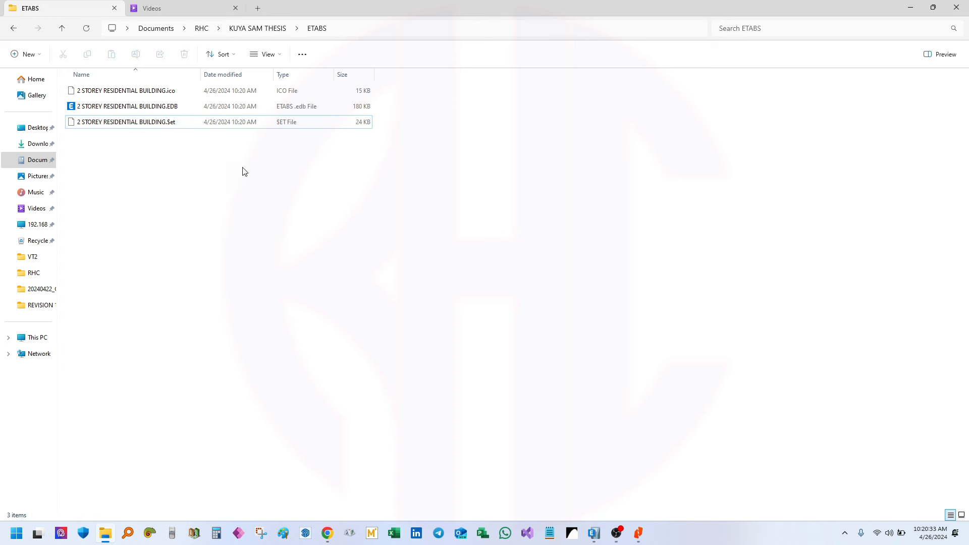
left_click_drag(242, 168, 171, 121)
left_click(150, 169)
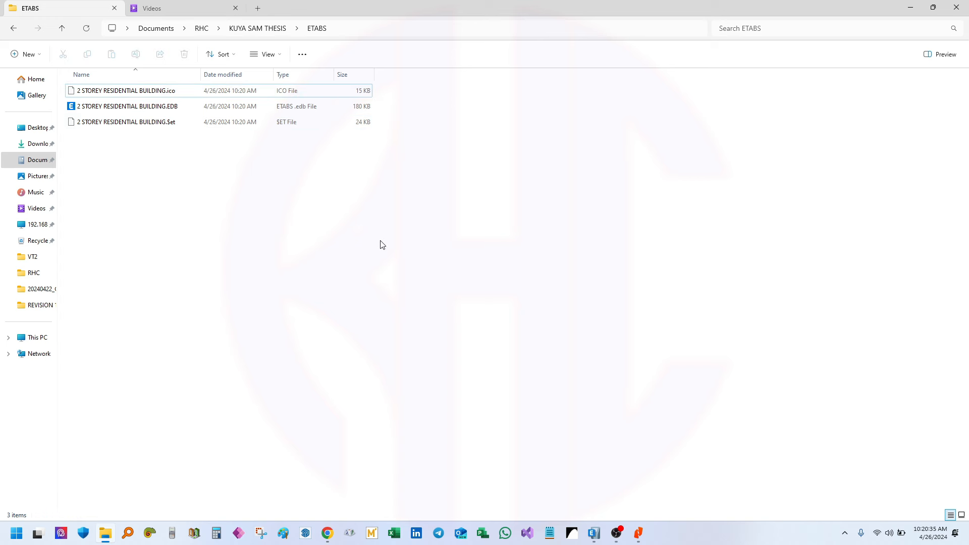
Place the ETABS window beside the floor plan PDF and widen it so the plan takes the narrower share
middle_click_drag(417, 259, 478, 264)
key("super+Right")
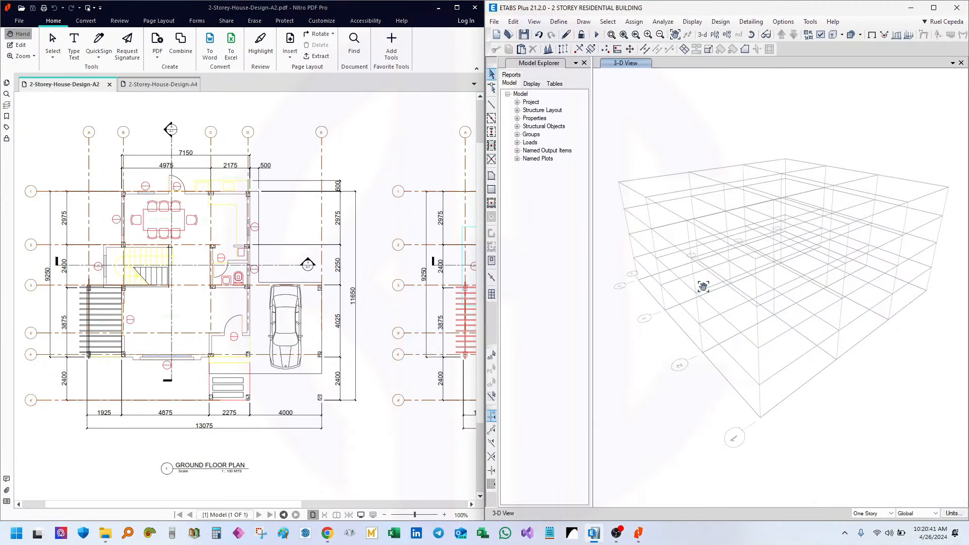
left_click_drag(483, 261, 387, 262)
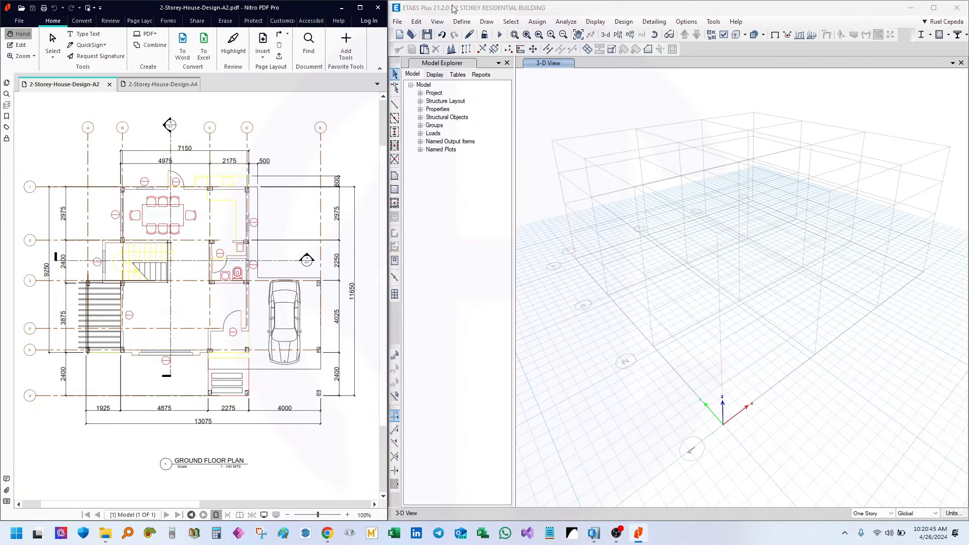
Open the data of grid system G1 from the story and grid system editor, keeping the dialogs clear of the plan
left_click(416, 22)
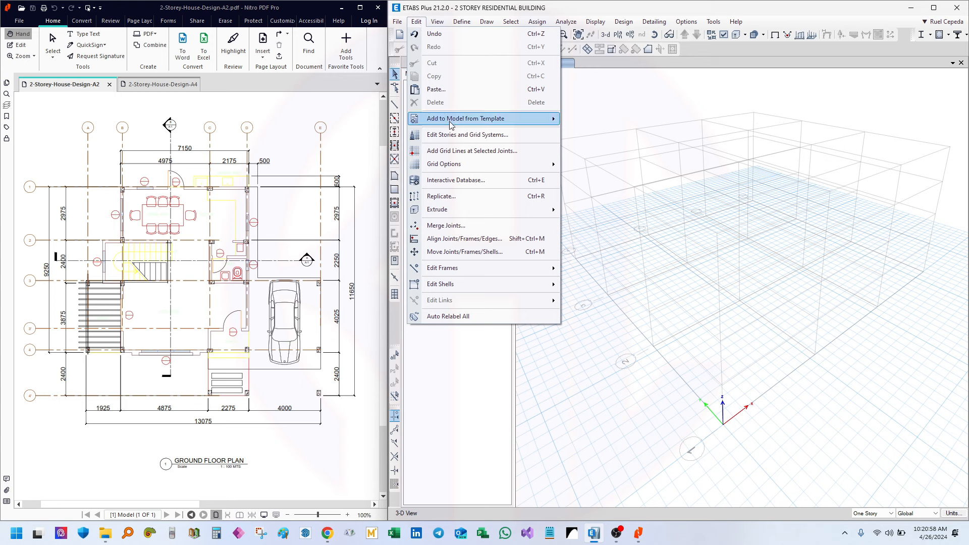
left_click(508, 137)
left_click_drag(480, 123, 736, 102)
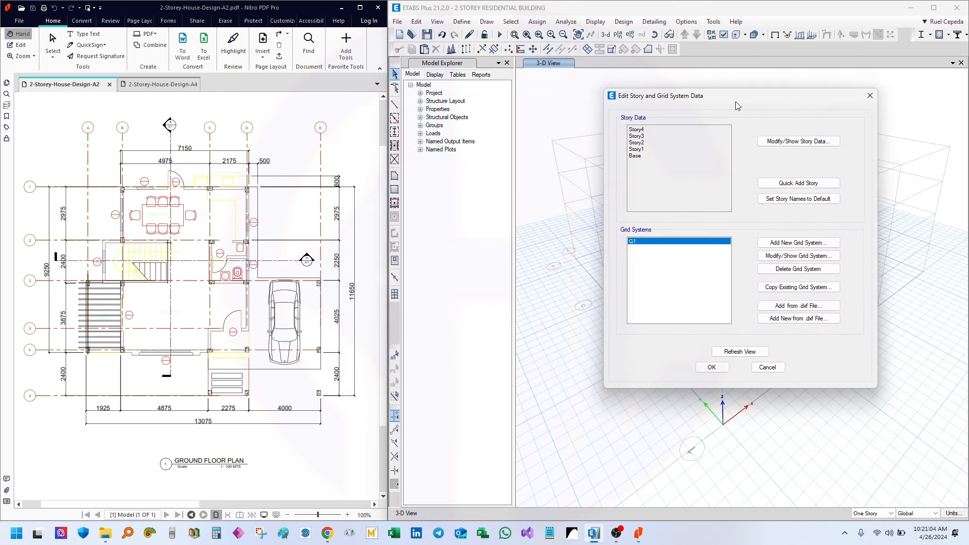
left_click(825, 258)
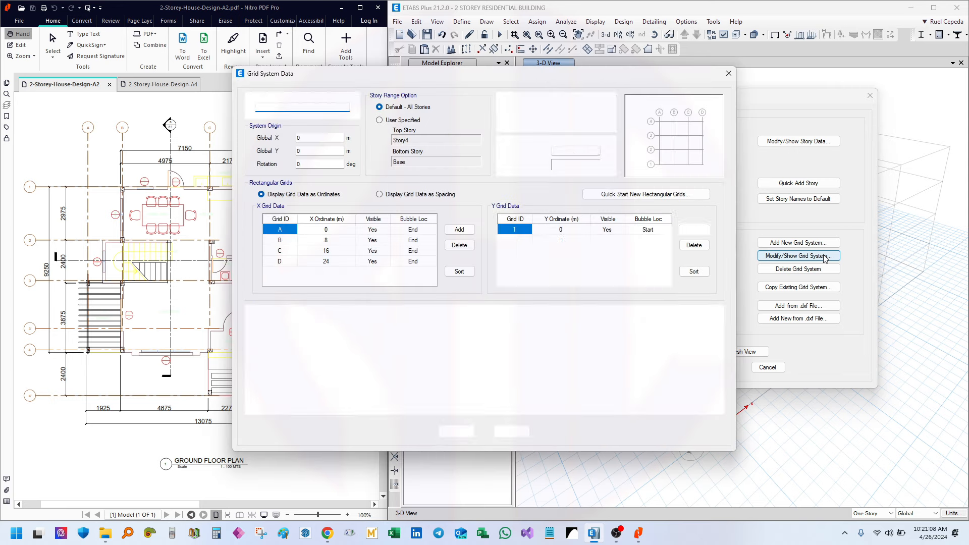
left_click_drag(489, 78, 677, 80)
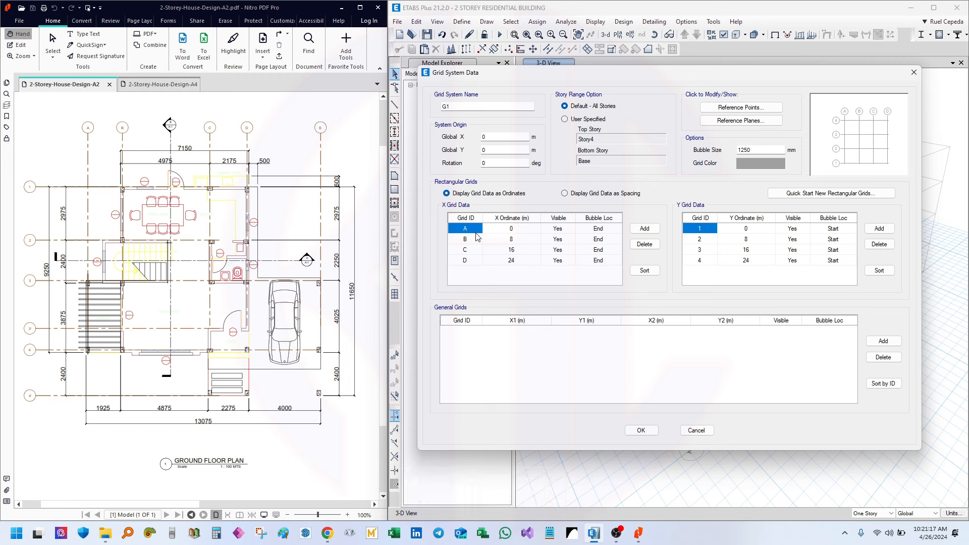
Display the rectangular grid data as spacing instead of ordinates and go through the X spacing values
left_click_drag(477, 233, 563, 272)
left_click_drag(712, 232, 740, 274)
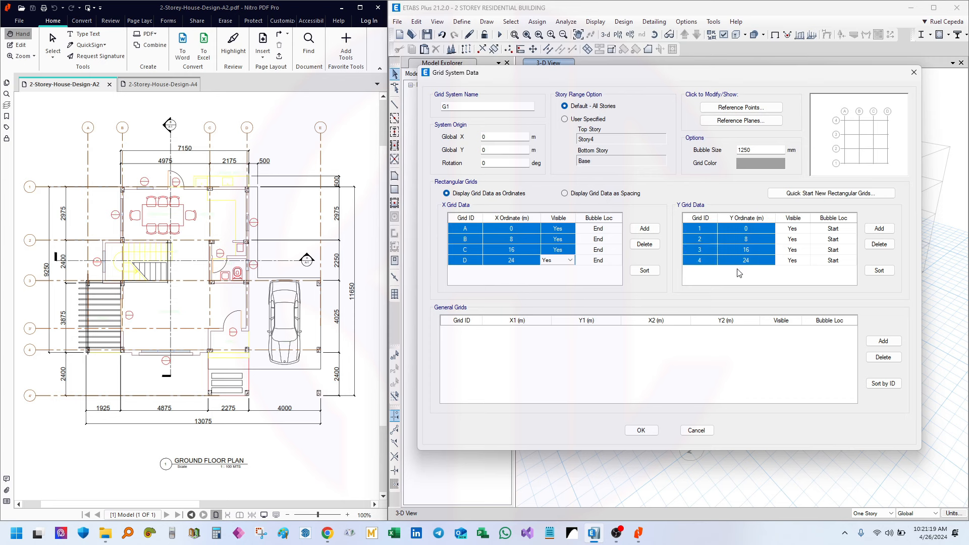
left_click(565, 193)
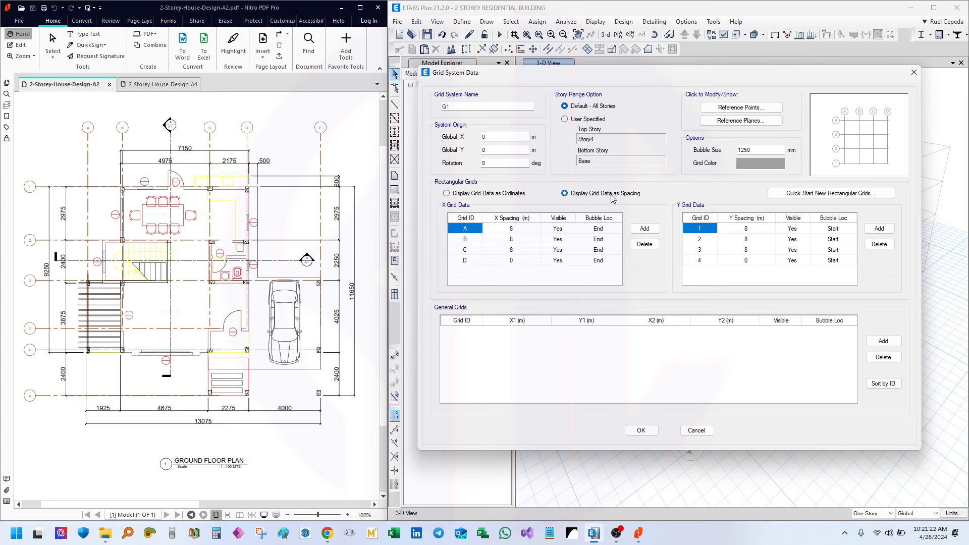
left_click(524, 231)
left_click(525, 240)
left_click(525, 251)
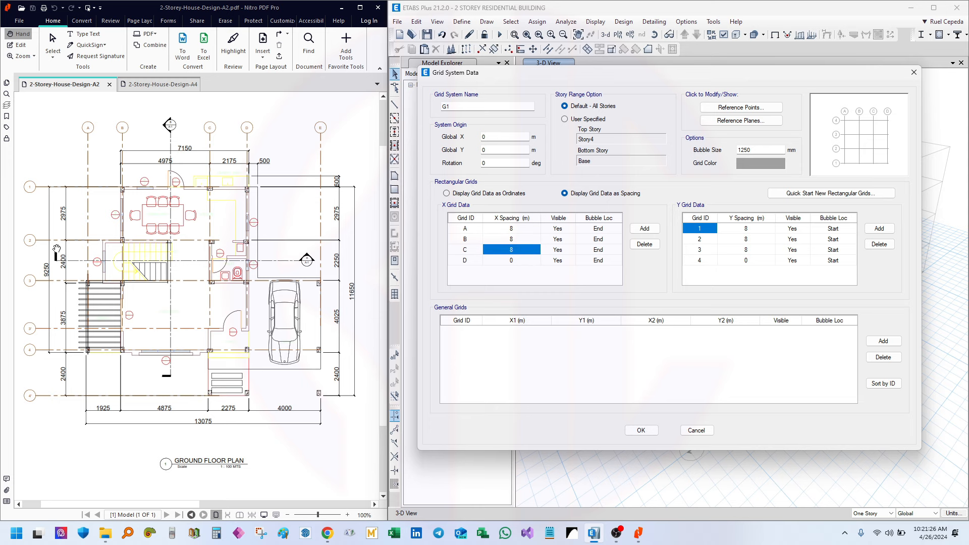
Examine the ground floor plan's numbered and lettered grid lines and the dimensions between them in the PDF
left_click_drag(60, 229, 102, 227)
scroll(79, 204, "up", 3, "ctrl")
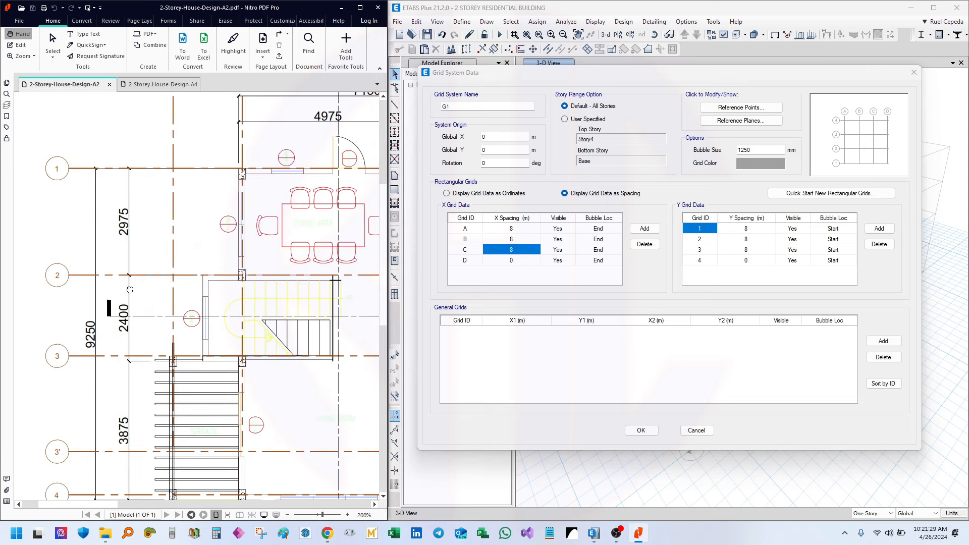
left_click_drag(130, 290, 160, 177)
left_click_drag(185, 291, 163, 228)
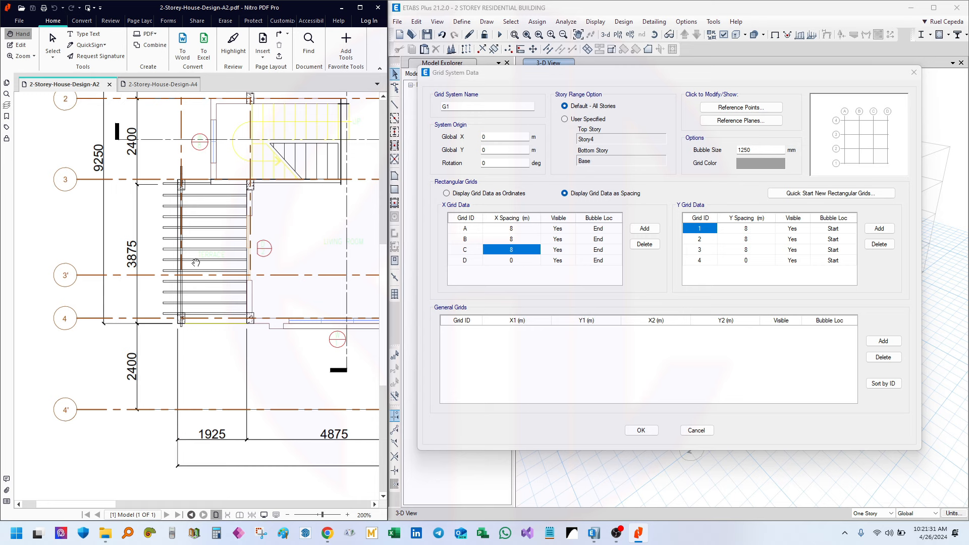
left_click_drag(196, 263, 184, 345)
left_click_drag(248, 257, 233, 287)
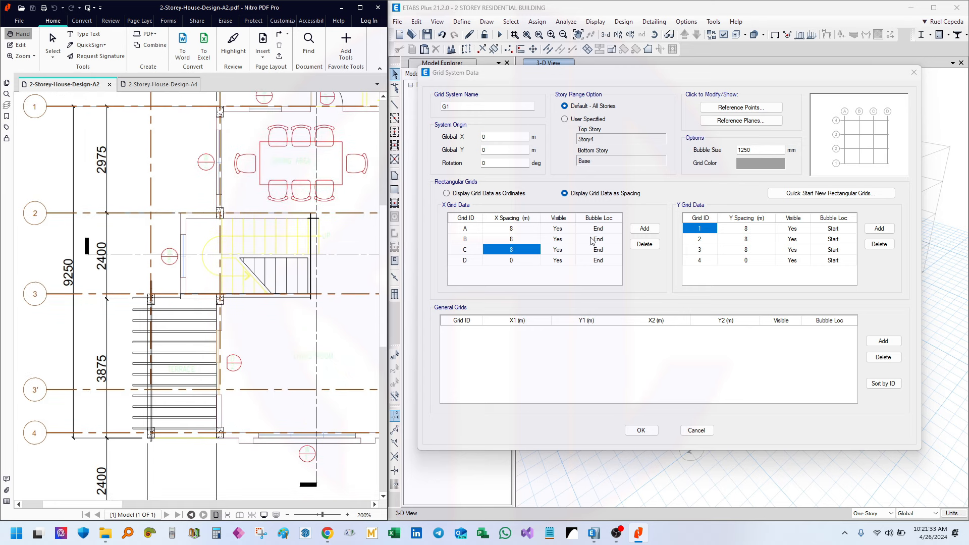
left_click_drag(136, 177, 135, 291)
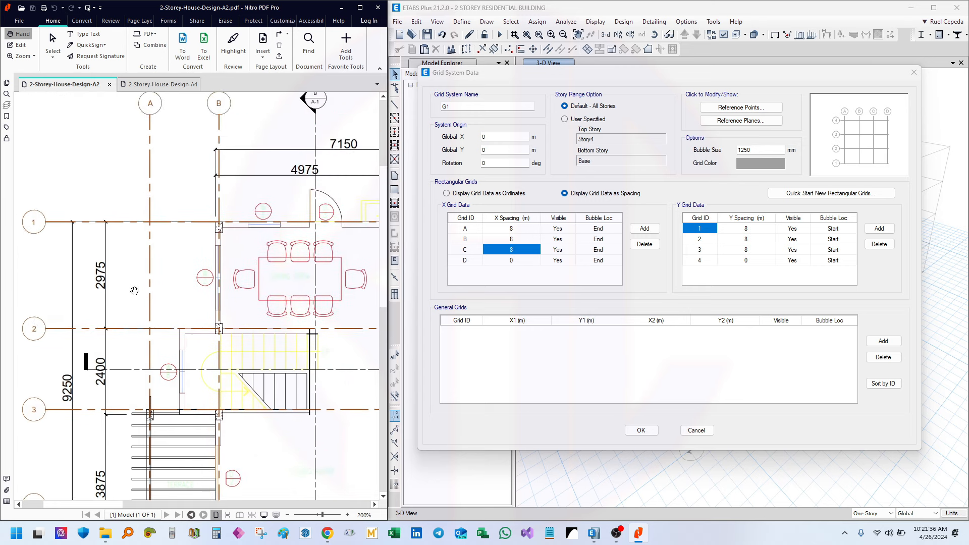
left_click_drag(243, 366, 265, 220)
left_click_drag(244, 345, 206, 301)
mouse_move(228, 367)
left_mouse_down()
mouse_move(238, 257)
mouse_move(231, 324)
mouse_move(210, 305)
mouse_move(254, 309)
left_mouse_up()
left_click_drag(238, 237, 217, 316)
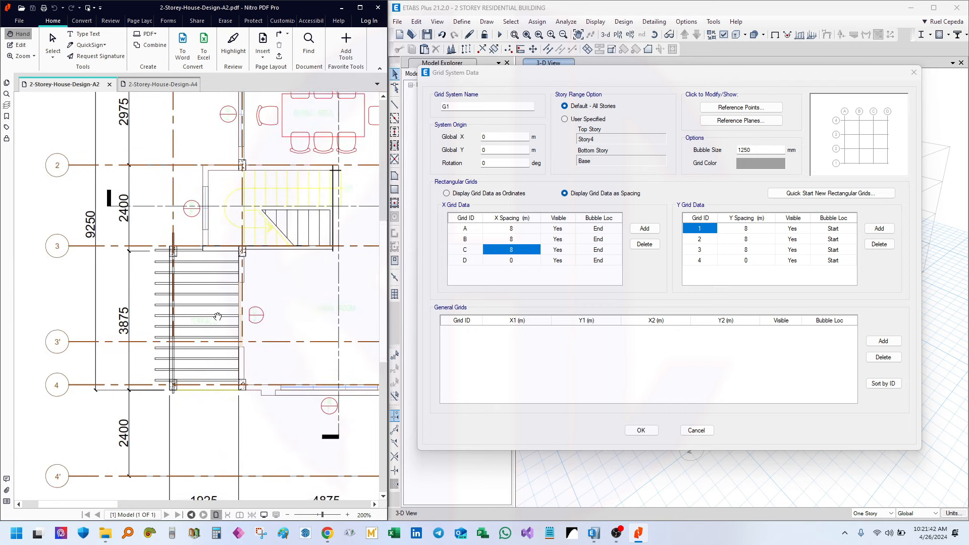
scroll(184, 310, "down", 1, "ctrl")
left_click_drag(203, 236, 176, 337)
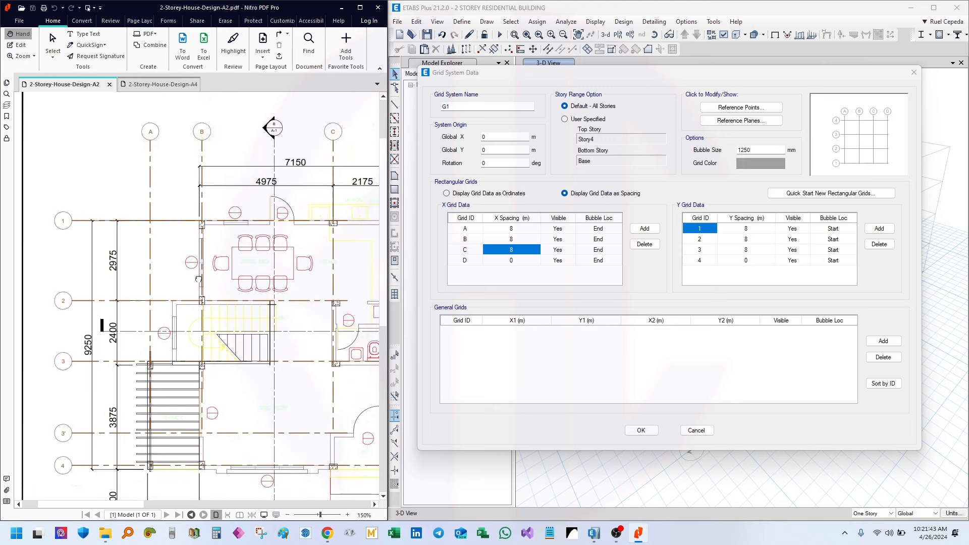
left_click_drag(255, 178, 208, 286)
mouse_move(269, 261)
left_mouse_down()
mouse_move(240, 261)
mouse_move(220, 245)
left_mouse_up()
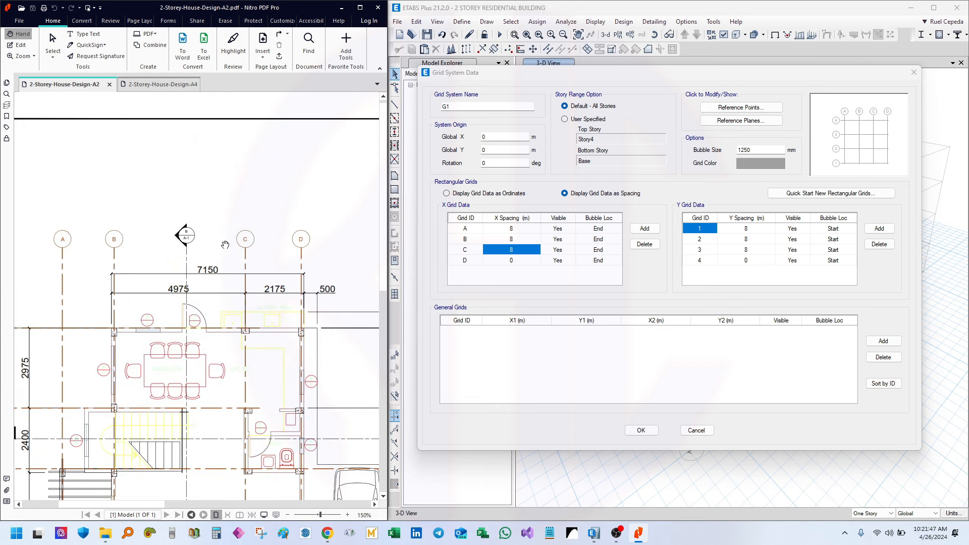
left_click_drag(297, 244, 298, 233)
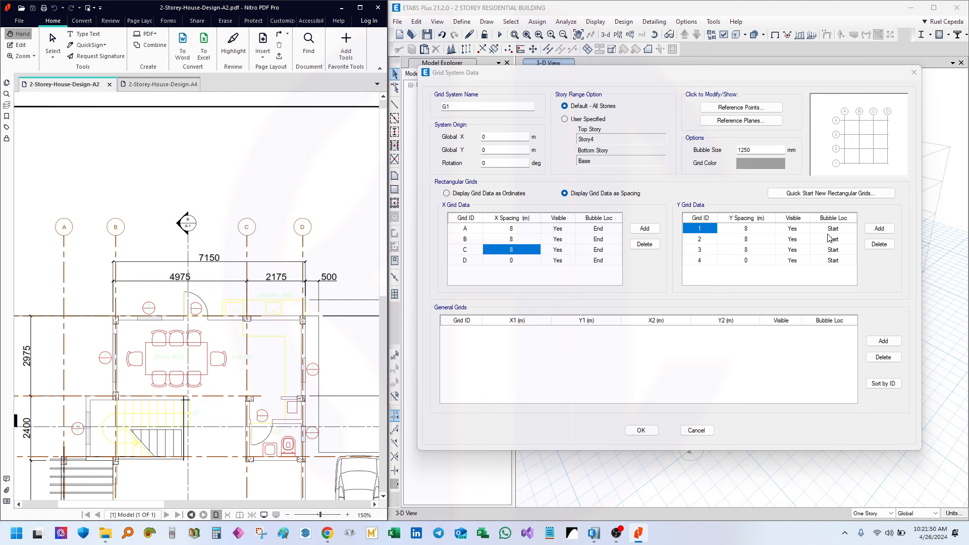
Compare the X and Y grid IDs in the grid data with the grid line labels on the ground floor plan
left_click_drag(463, 226, 465, 274)
left_click_drag(168, 361, 291, 187)
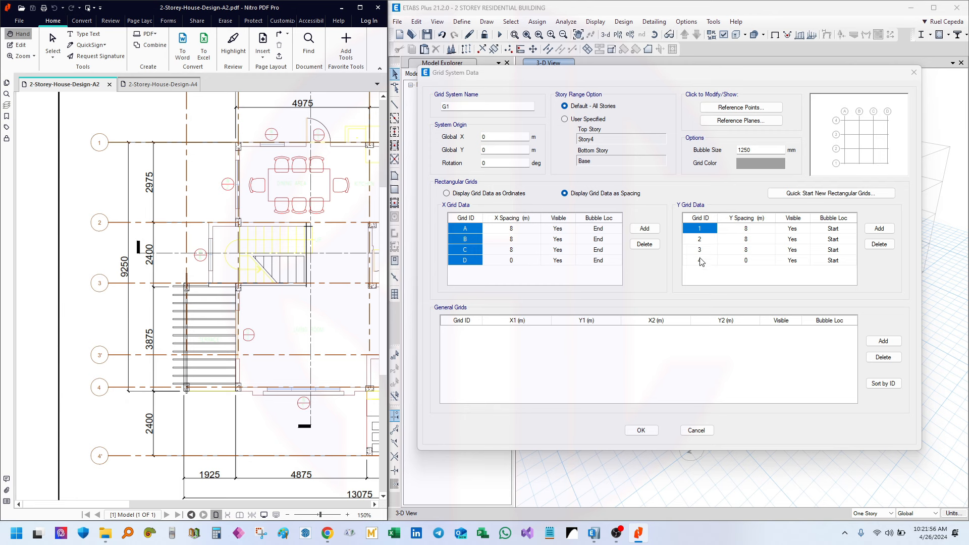
scroll(148, 334, "down", 1)
left_click_drag(184, 248, 180, 298)
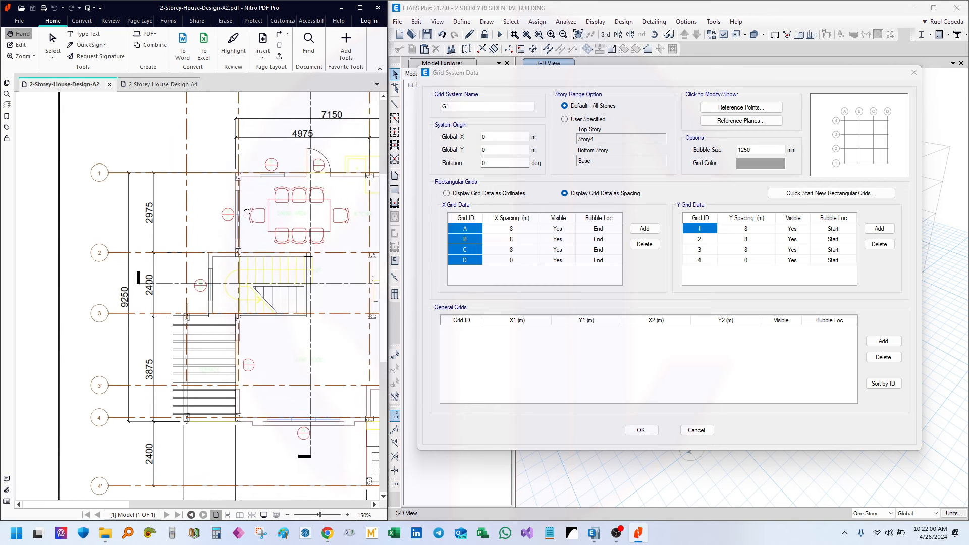
left_click(840, 126)
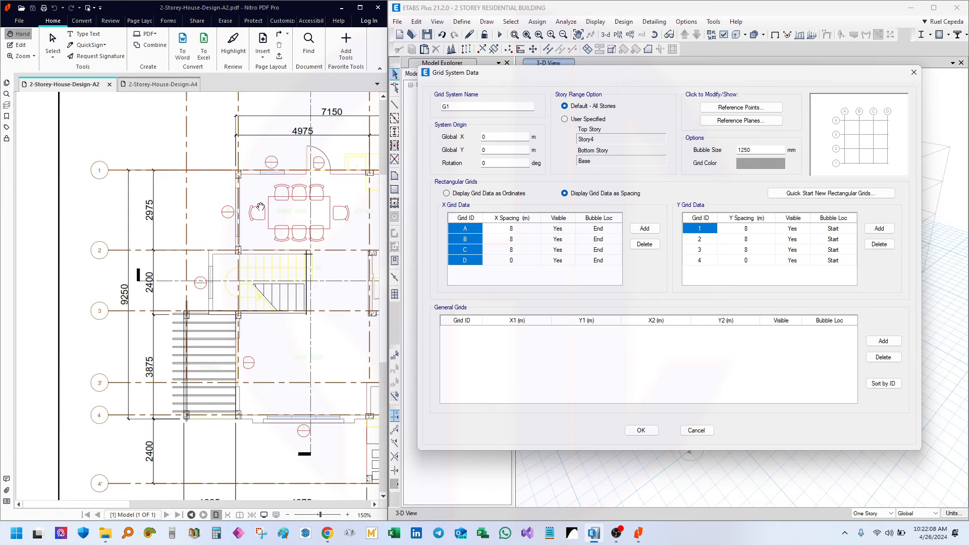
left_click(226, 207)
scroll(211, 192, "down", 2)
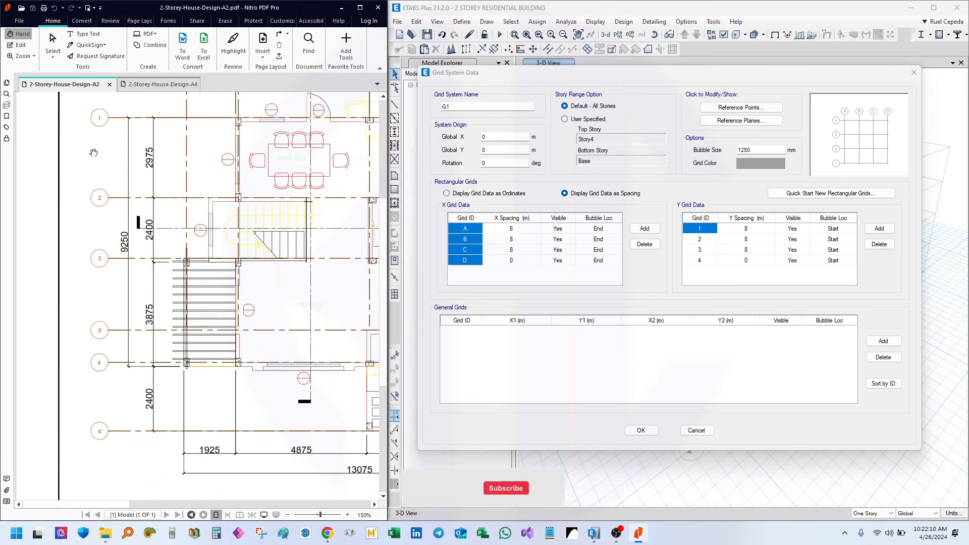
scroll(156, 124, "up", 1)
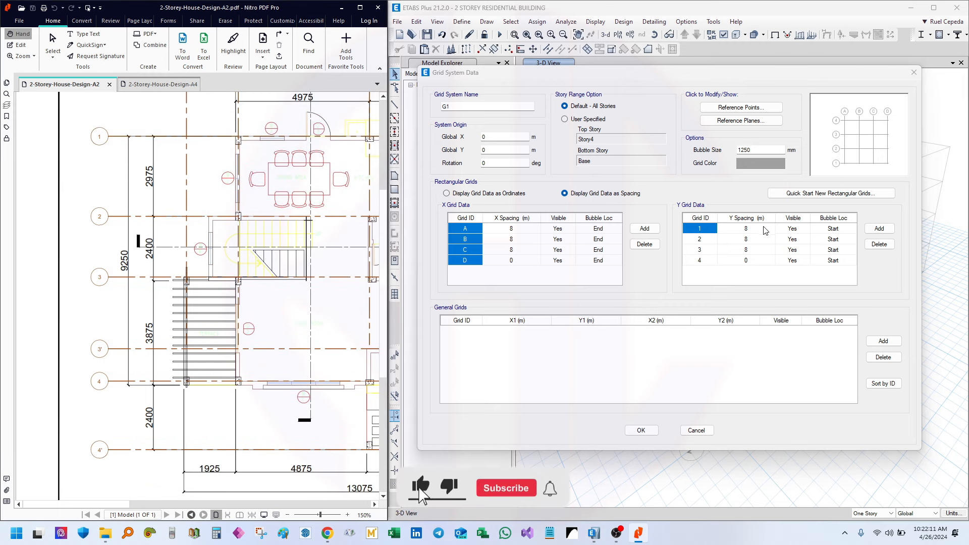
left_click(706, 241)
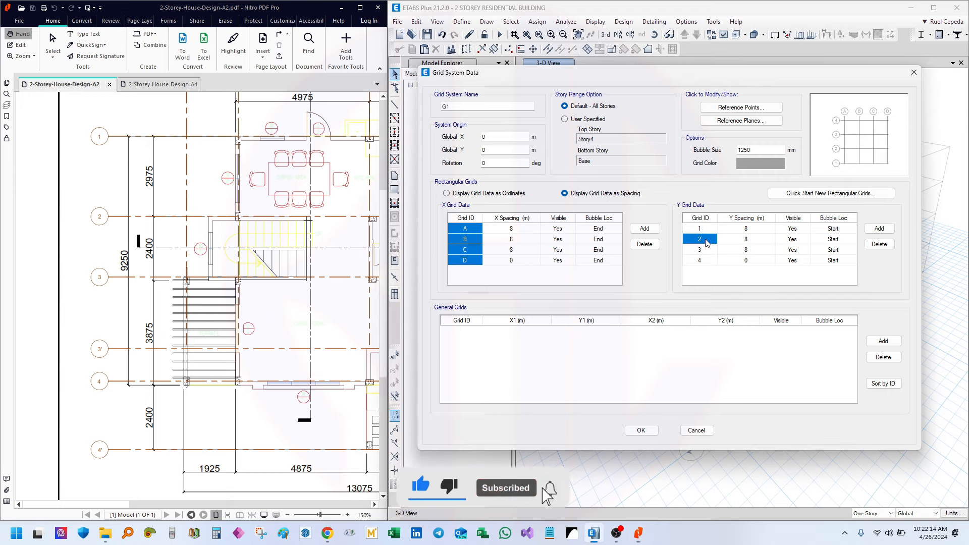
Check the X grid IDs A to D and Y grid IDs 1 to 4 against the bubbles around the ground floor plan
left_click(705, 259)
left_click(702, 229)
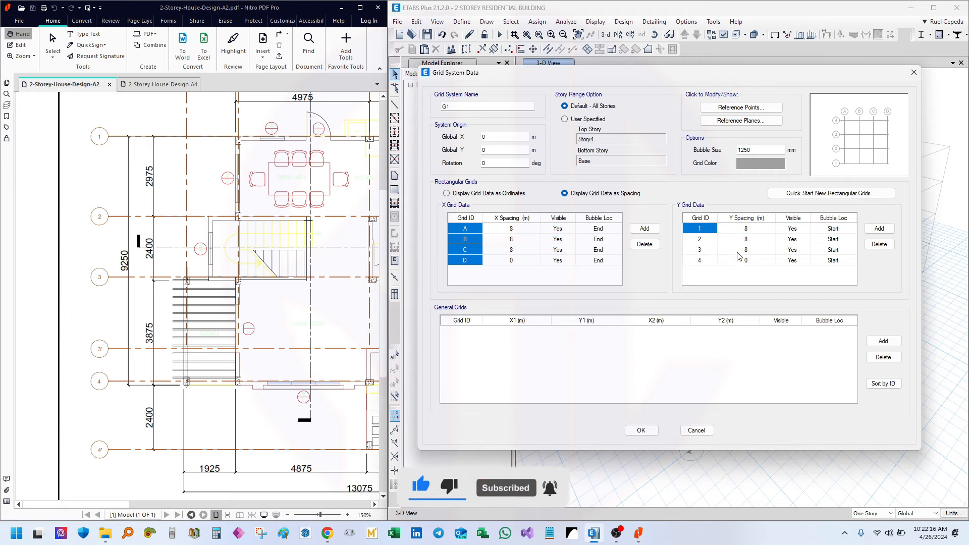
left_click_drag(221, 130, 181, 202)
mouse_move(194, 454)
left_mouse_down()
mouse_move(173, 454)
mouse_move(148, 372)
mouse_move(150, 221)
left_mouse_up()
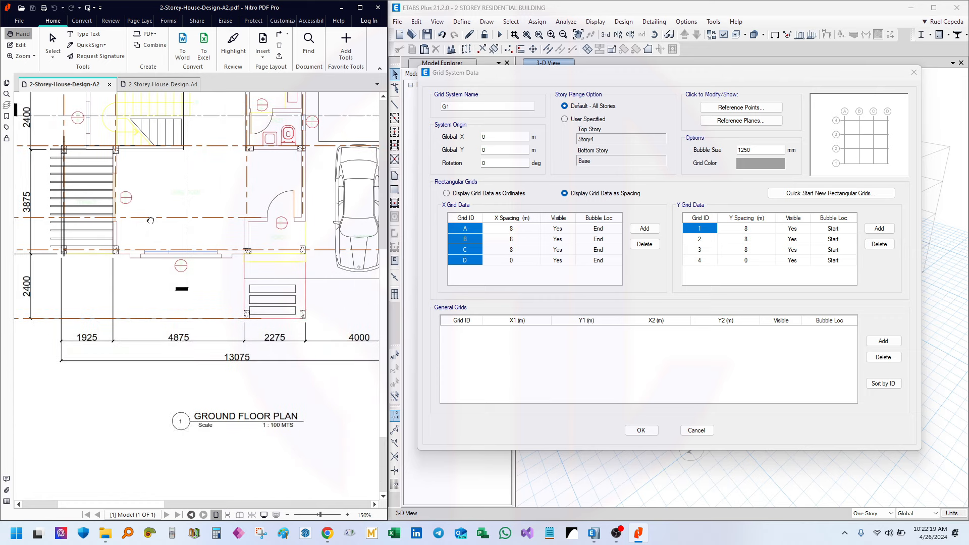
mouse_move(180, 282)
left_mouse_down()
mouse_move(153, 278)
mouse_move(273, 193)
left_mouse_up()
scroll(148, 212, "up", 5)
mouse_move(232, 273)
left_mouse_down()
mouse_move(175, 263)
mouse_move(166, 378)
mouse_move(205, 335)
left_mouse_up()
left_click(473, 239)
left_click(470, 261)
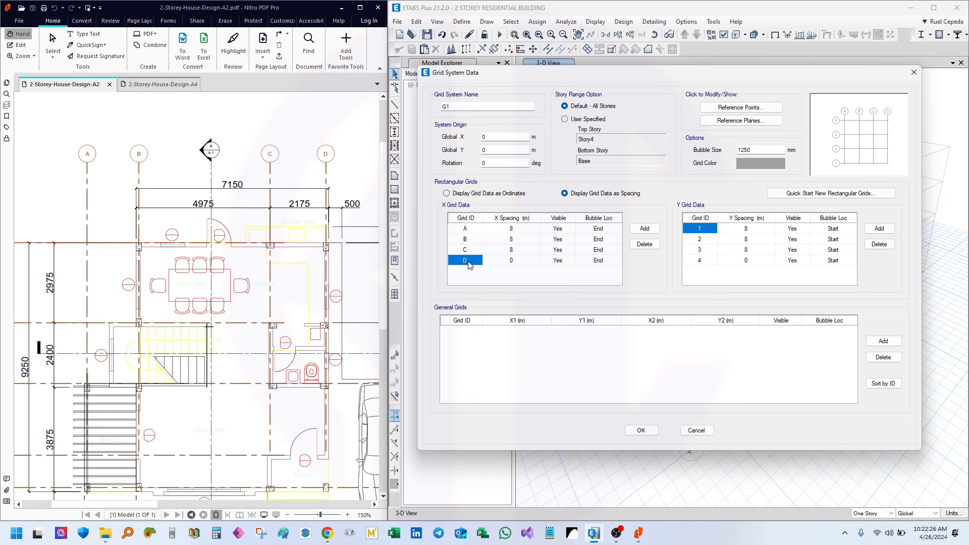
left_click_drag(267, 288, 264, 265)
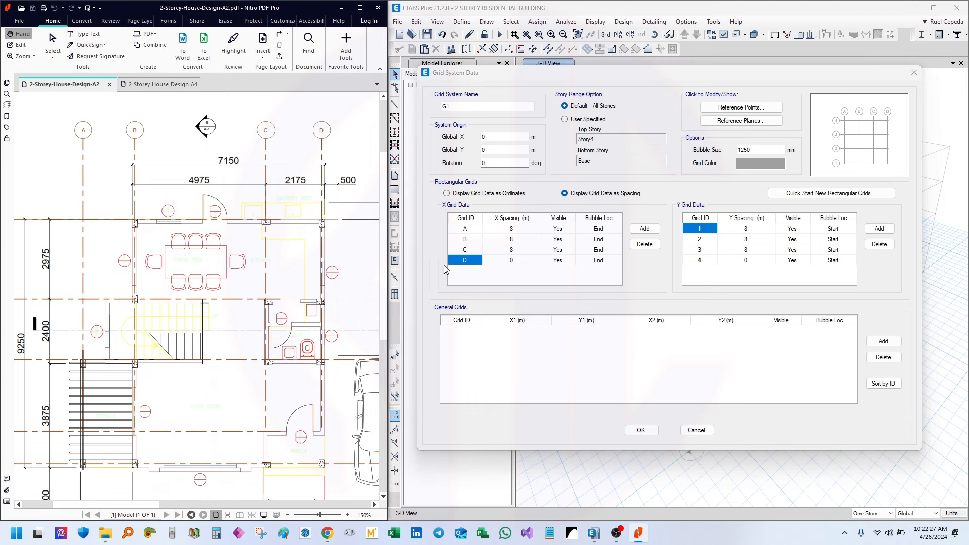
left_click(472, 250)
left_click(474, 263)
left_click_drag(296, 271, 278, 266)
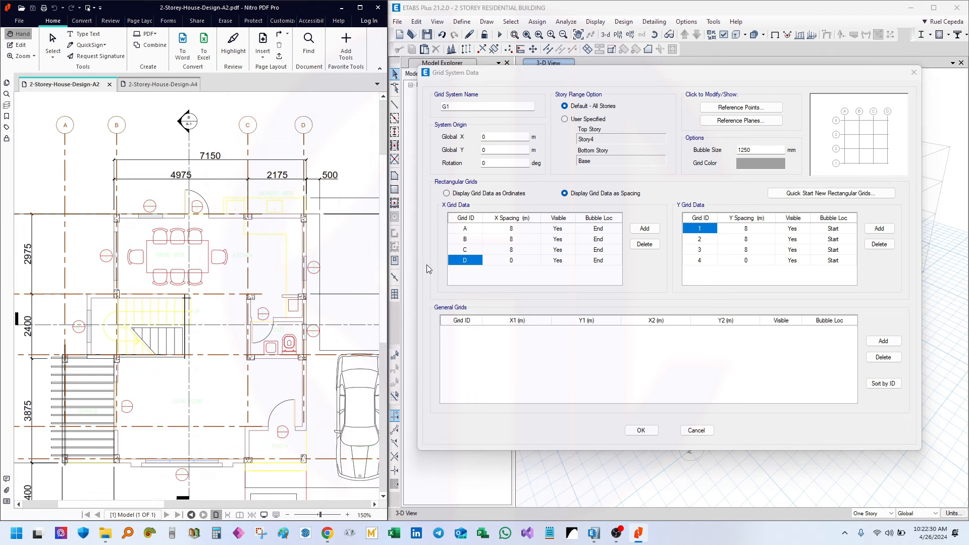
Set the X spacing of grid line A to 1.925 m, matching the first bay on the ground floor plan
left_click(644, 229)
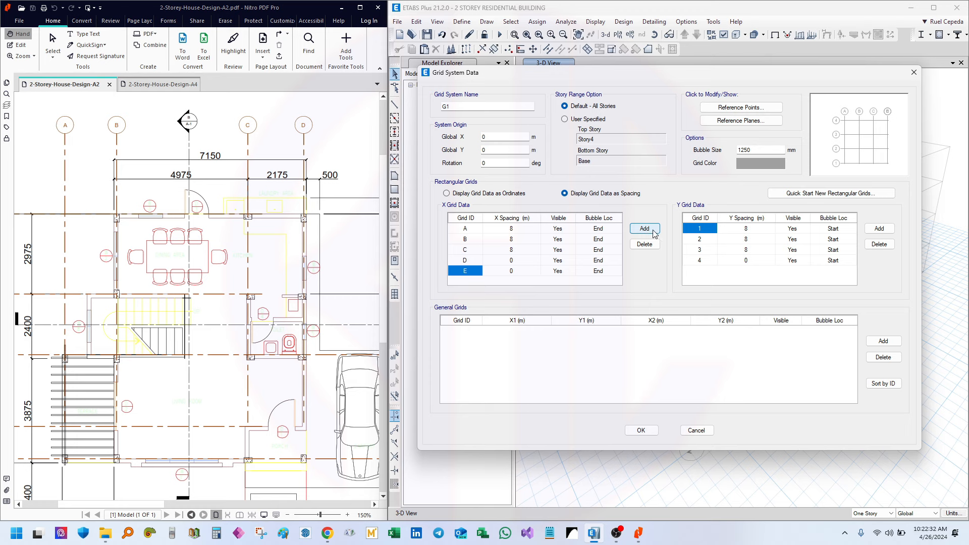
left_click(645, 245)
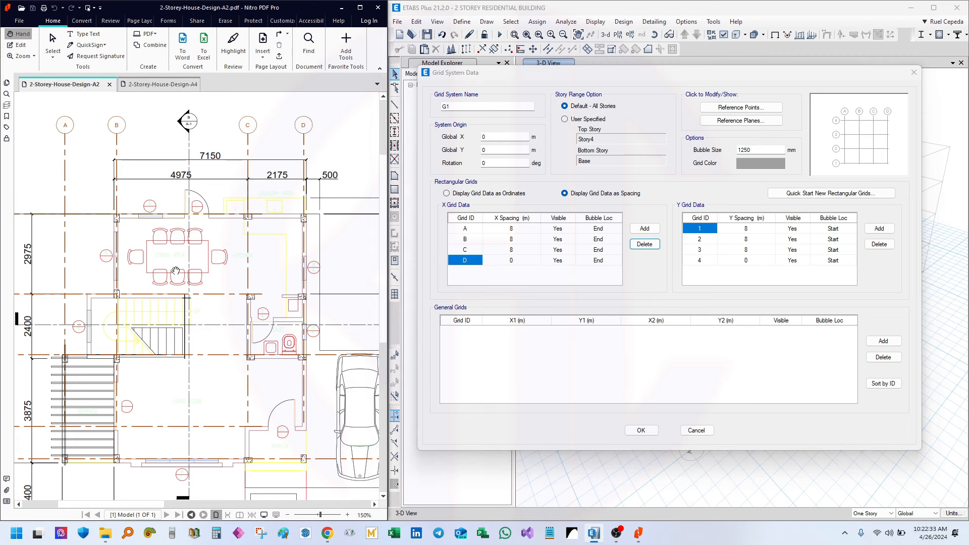
mouse_move(118, 468)
left_mouse_down()
mouse_move(181, 299)
mouse_move(168, 280)
left_mouse_up()
left_click(511, 229)
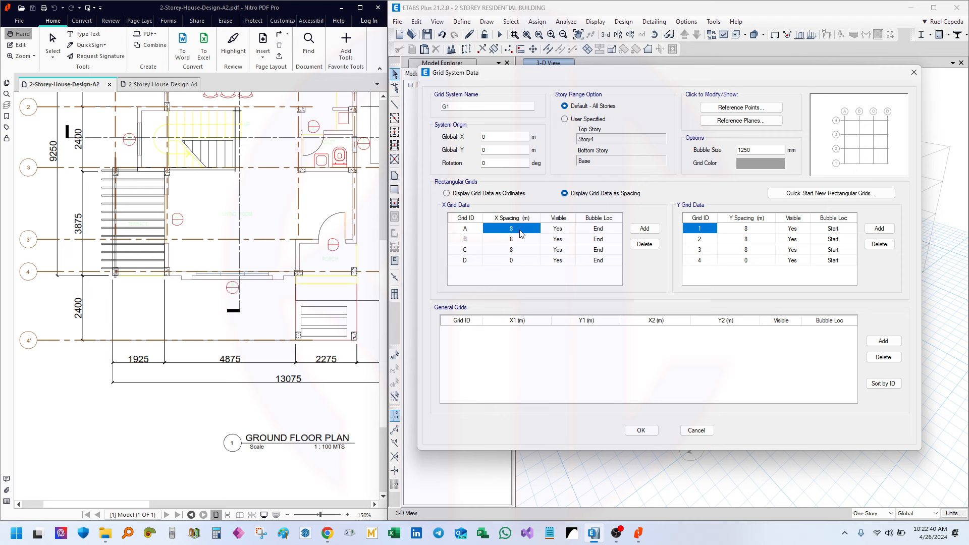
type("1.925")
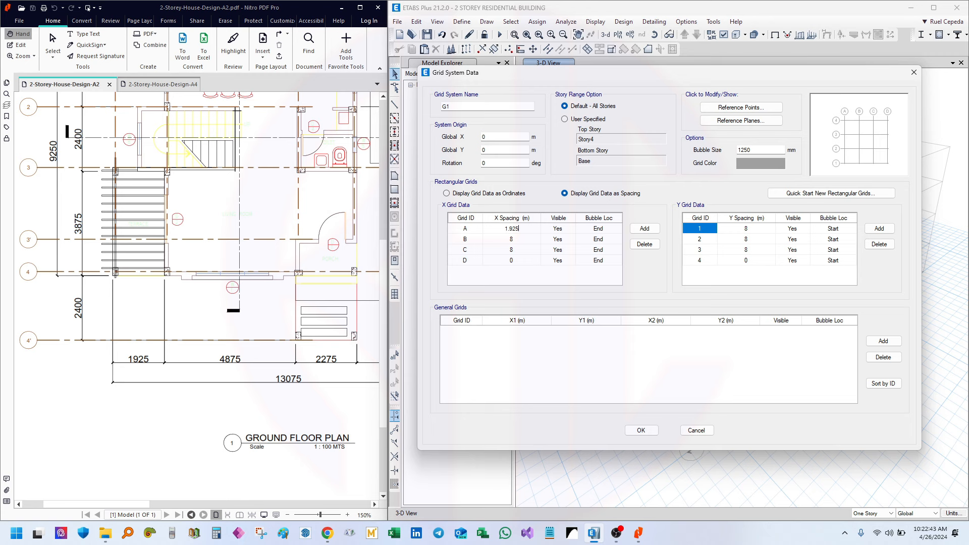
key("Return")
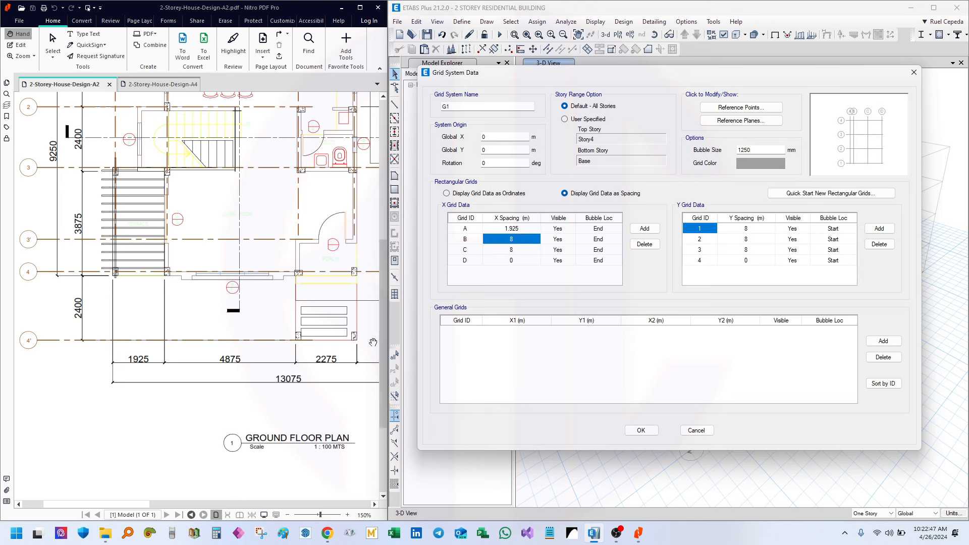
Set the X spacing of grid line B to 4.875 m
left_click_drag(237, 330, 206, 352)
left_click(512, 248)
left_click(514, 239)
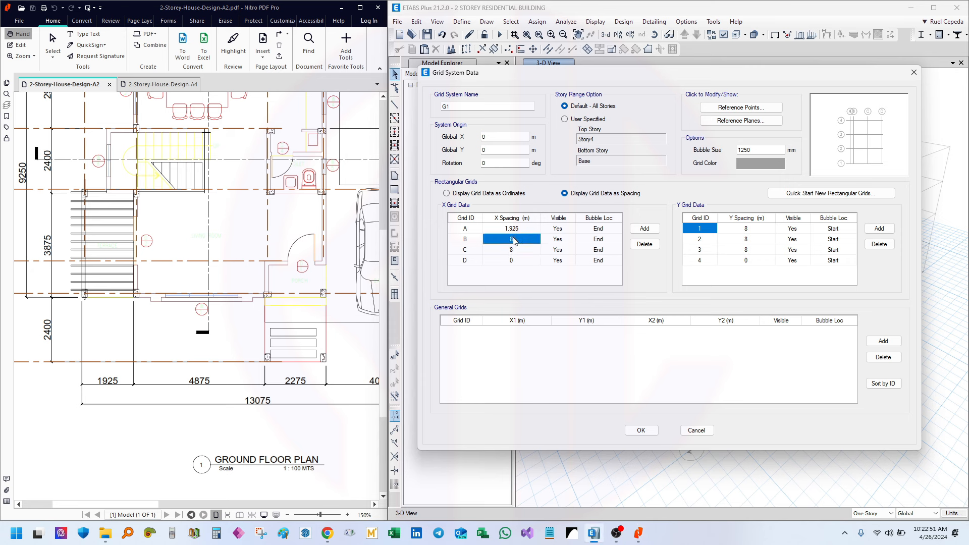
type("4.875")
left_click(529, 252)
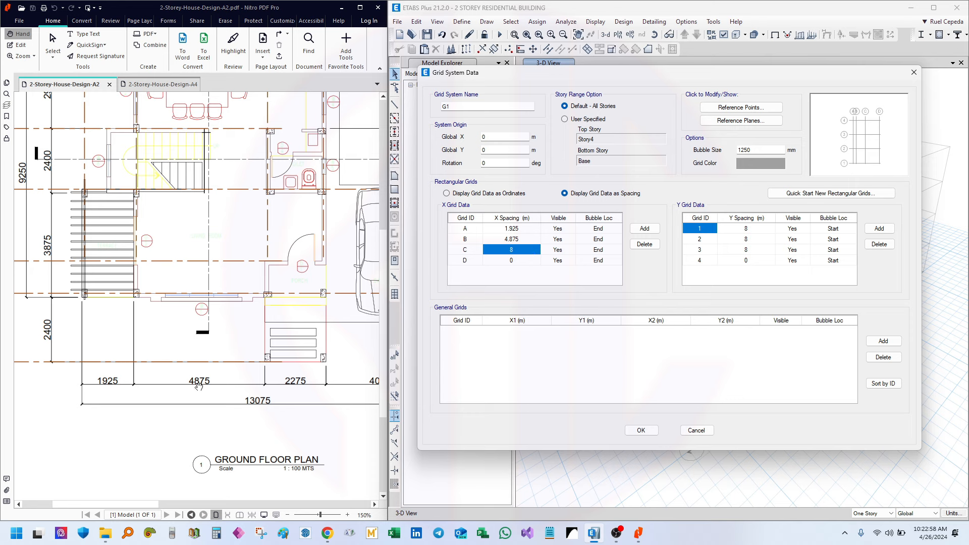
Check the C to D bay on the ground floor plan and set the X spacing of grid line C to 2.275 m
mouse_move(300, 184)
left_mouse_down()
mouse_move(214, 184)
mouse_move(215, 449)
mouse_move(215, 419)
left_mouse_up()
scroll(214, 449, "down", 5)
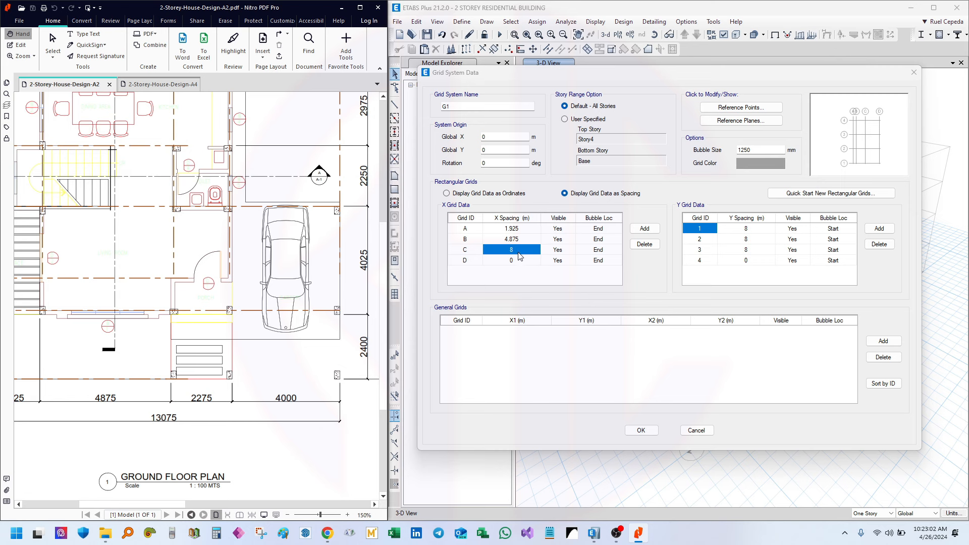
left_click(519, 253)
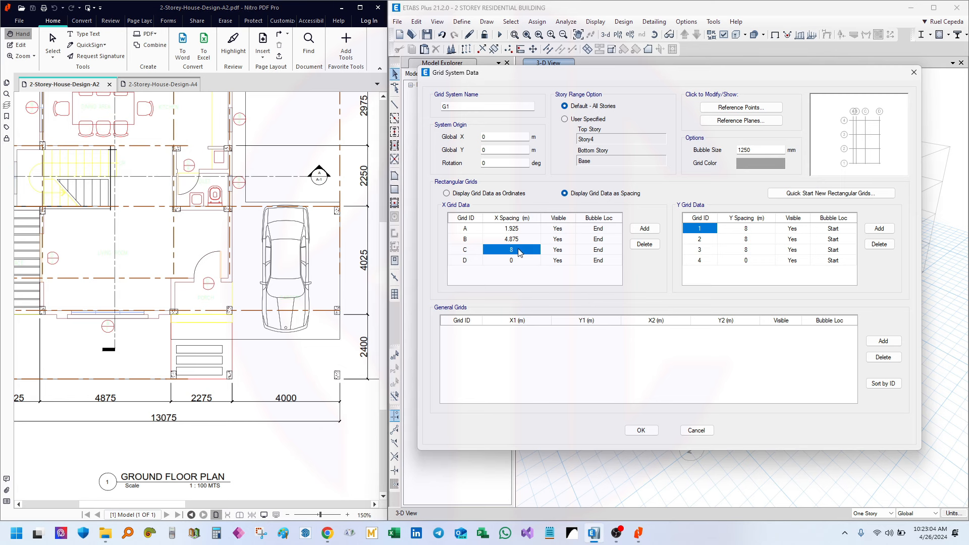
type("2.275")
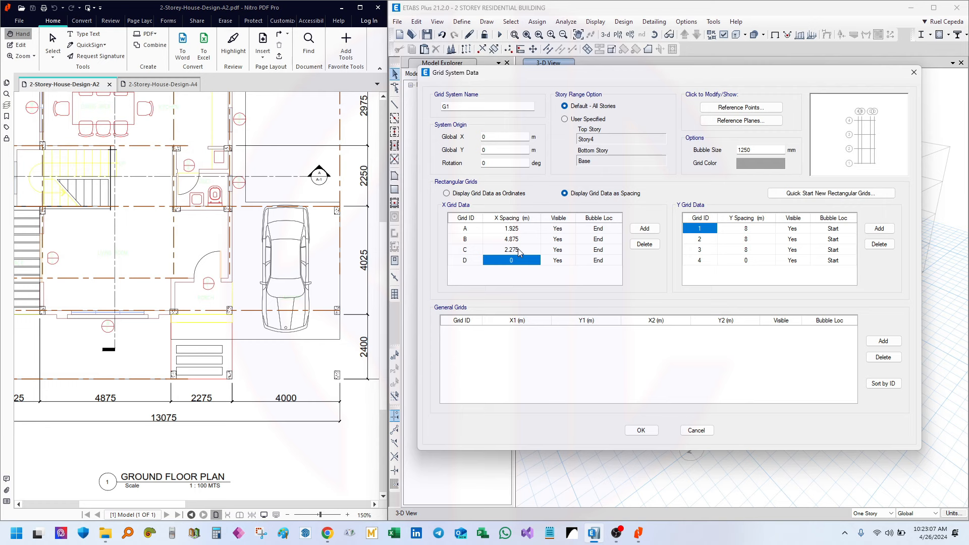
key("Return")
Add a fifth X grid line E after D, matching grid line E on the ground floor plan
mouse_move(276, 96)
left_mouse_down()
mouse_move(228, 222)
mouse_move(231, 281)
left_mouse_up()
mouse_move(328, 217)
left_mouse_down()
mouse_move(249, 228)
mouse_move(277, 156)
mouse_move(180, 166)
mouse_move(268, 210)
left_mouse_up()
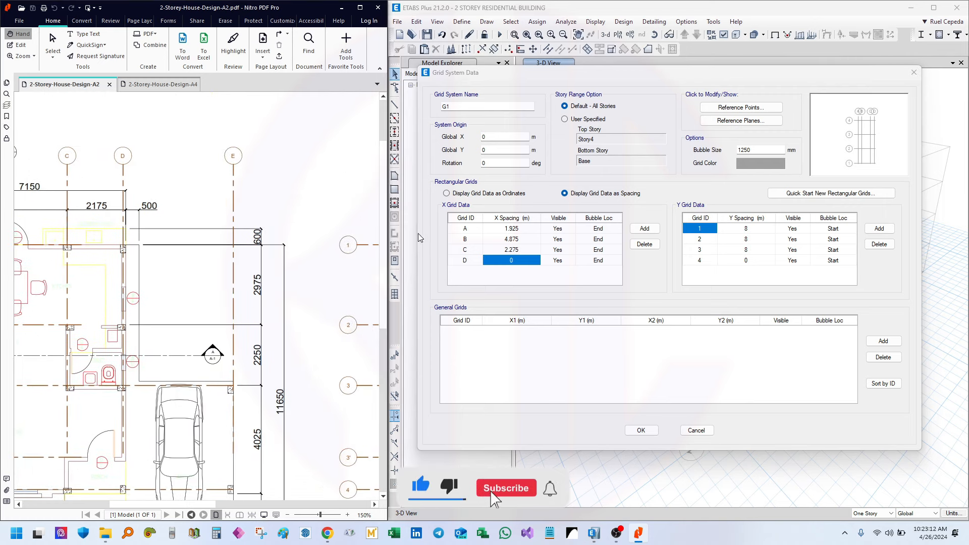
left_click(675, 240)
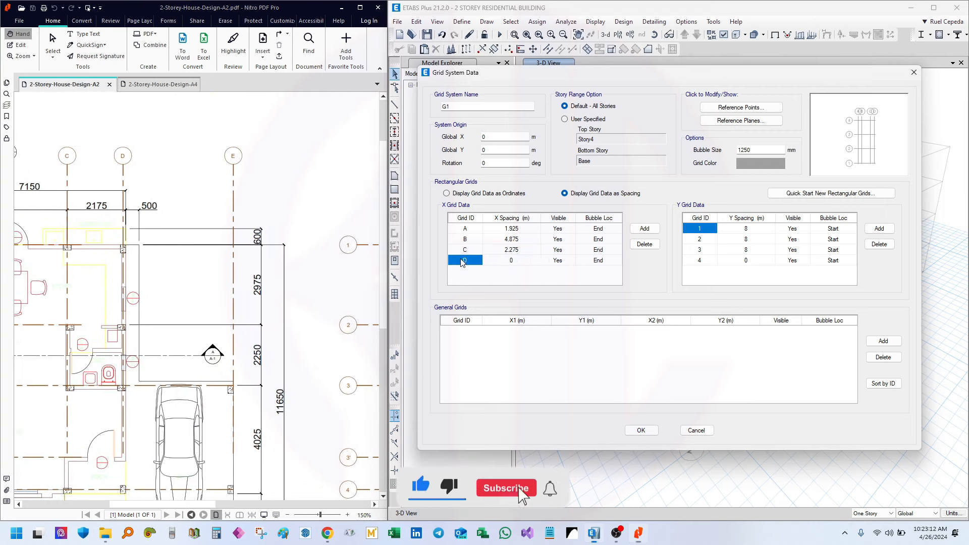
left_click(644, 229)
Go through the X grid IDs A to E and compare the D and E rows with the ground floor plan
left_click(511, 261)
left_click_drag(227, 232, 219, 199)
scroll(371, 201, "up", 1)
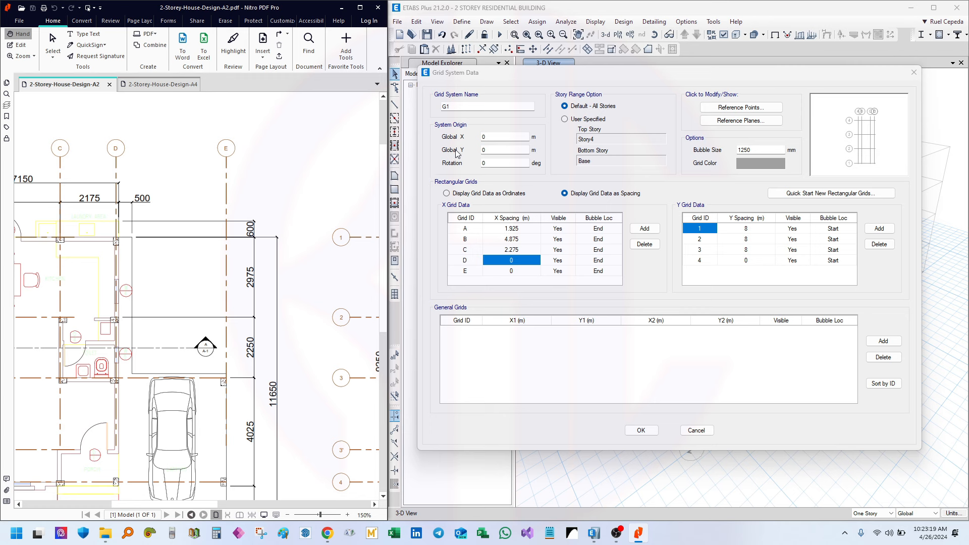
left_click_drag(464, 229, 469, 275)
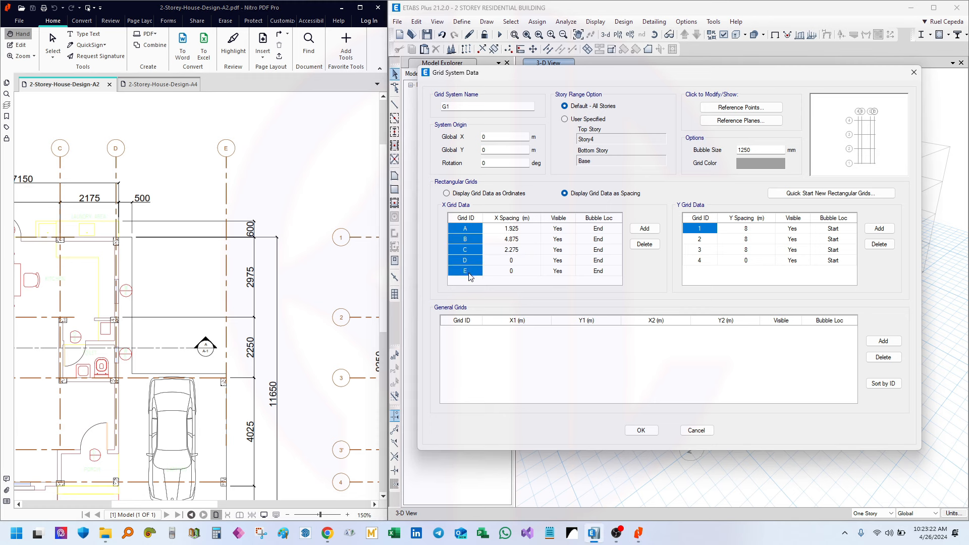
left_click(468, 272)
left_click(466, 262)
left_click(470, 248)
left_click(468, 261)
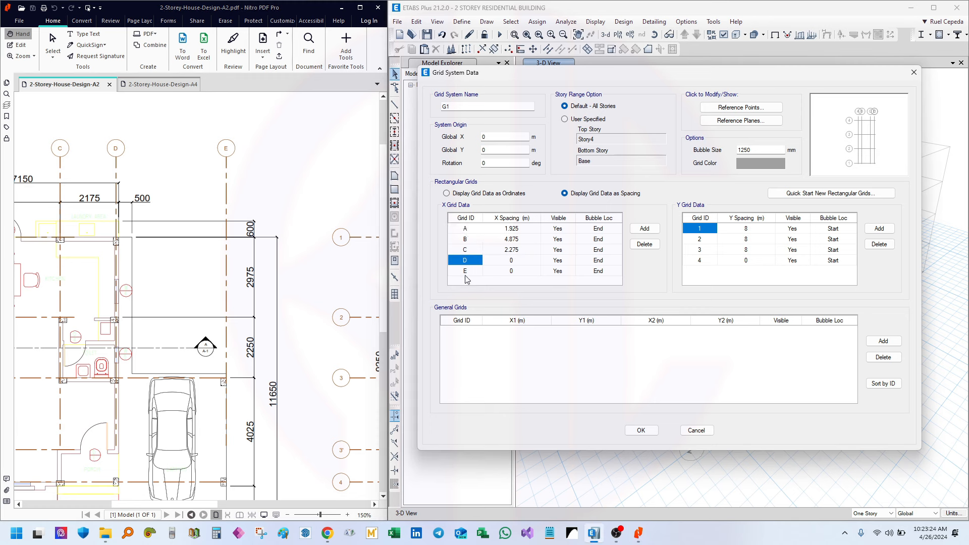
left_click(469, 273)
Set the X spacing of grid line D to 4 m, following the carport bay dimension on the ground floor plan
left_click(504, 262)
left_click(262, 277)
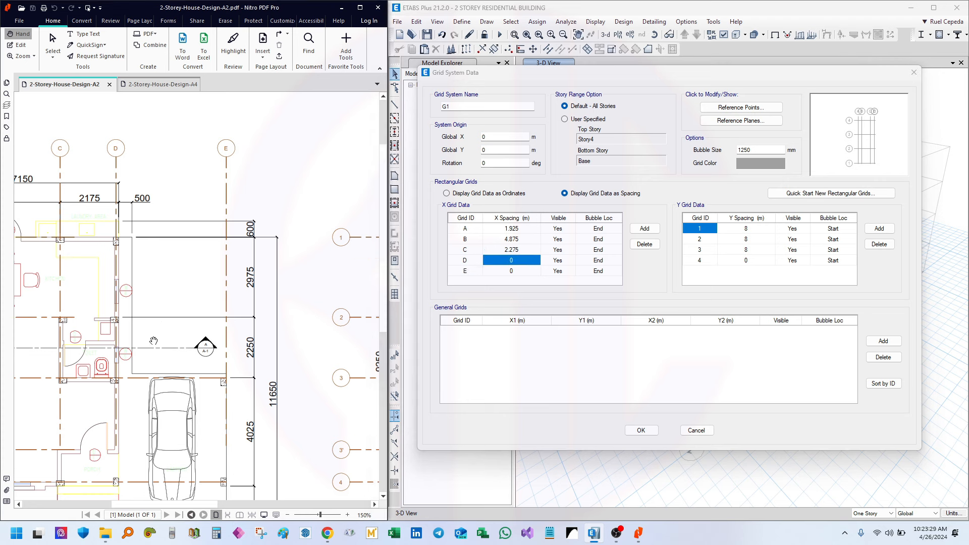
scroll(166, 227, "down", 5)
scroll(176, 321, "down", 2)
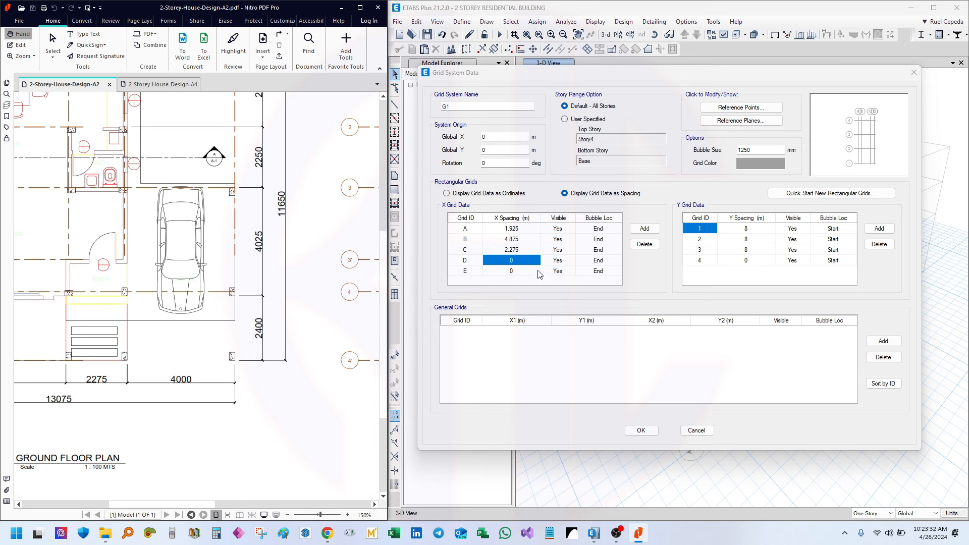
left_click(523, 263)
type("4")
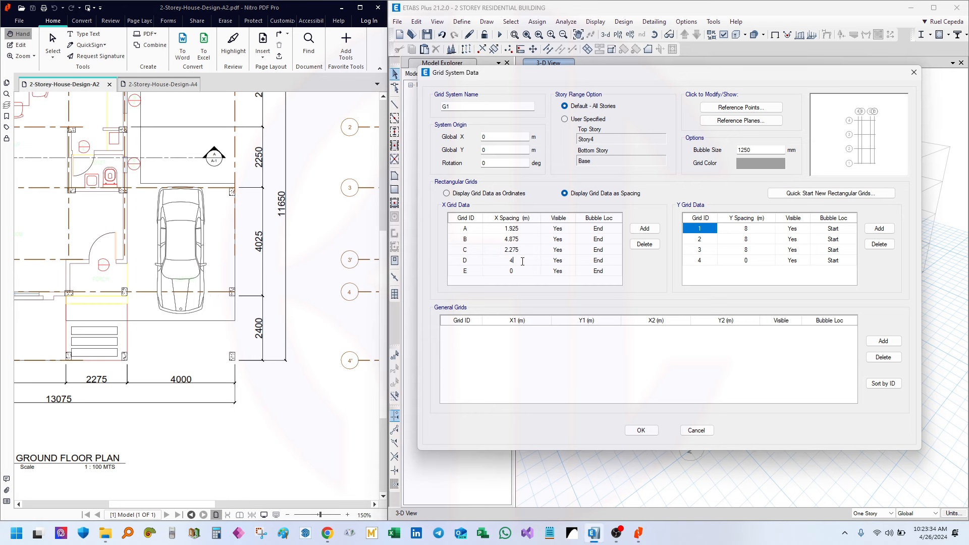
left_click(523, 273)
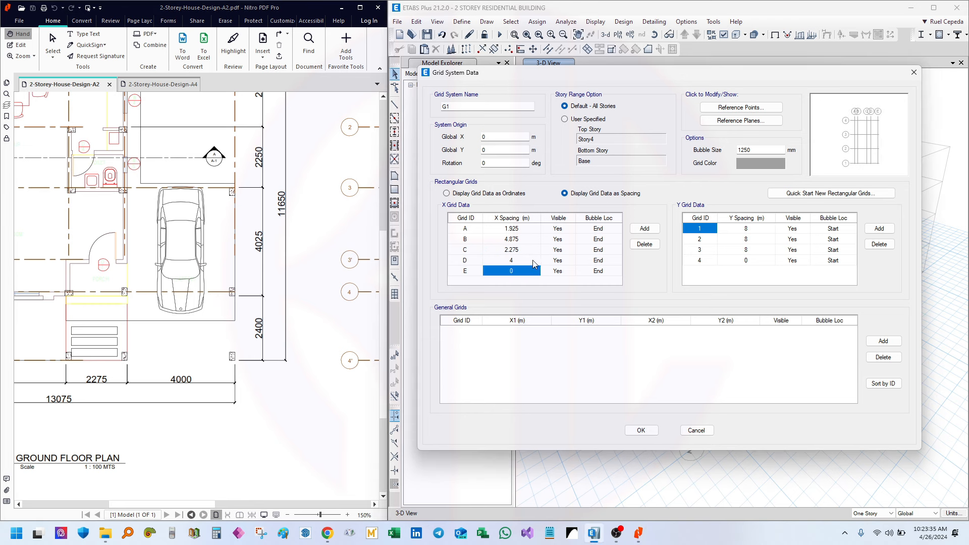
Examine the numbered grid lines on the ground floor plan, including the primed ones, and compare them with the Y grid IDs
mouse_move(253, 122)
left_mouse_down()
mouse_move(257, 256)
mouse_move(130, 258)
left_mouse_up()
mouse_move(268, 253)
left_mouse_down()
mouse_move(131, 217)
mouse_move(266, 195)
left_mouse_up()
left_click_drag(0, 208, 273, 219)
left_click_drag(128, 253, 305, 265)
left_click_drag(143, 253, 347, 254)
left_click_drag(181, 238, 213, 212)
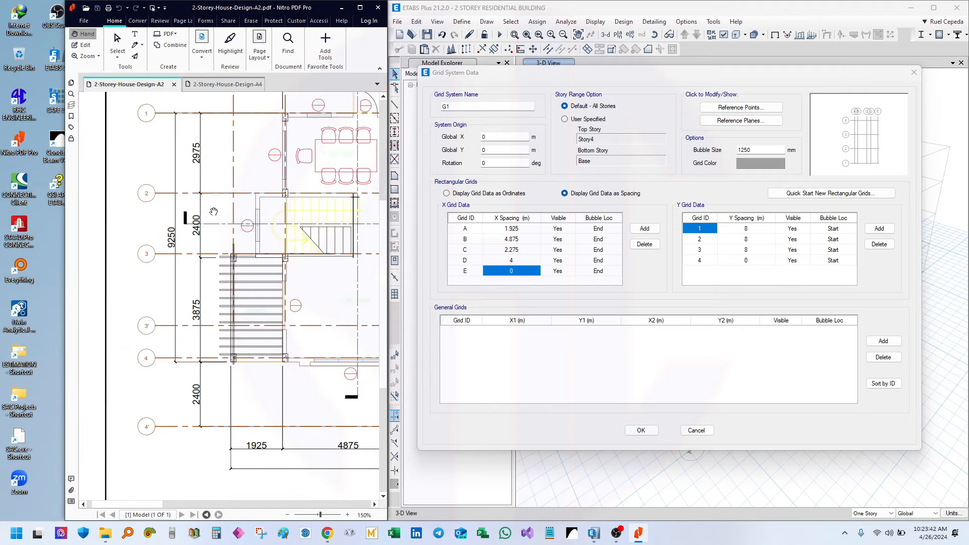
left_click_drag(204, 315, 203, 302)
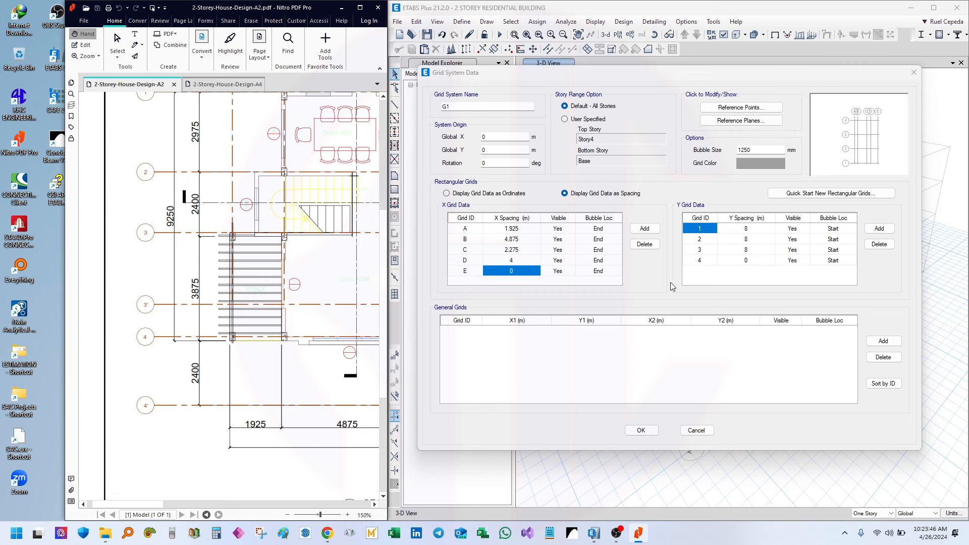
left_click(707, 261)
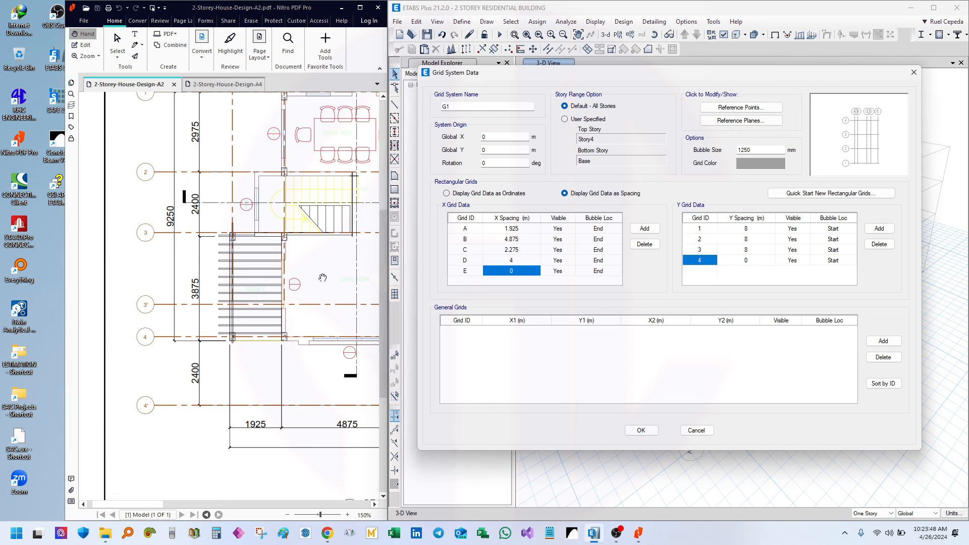
mouse_move(268, 201)
left_mouse_down()
mouse_move(264, 236)
mouse_move(273, 212)
left_mouse_up()
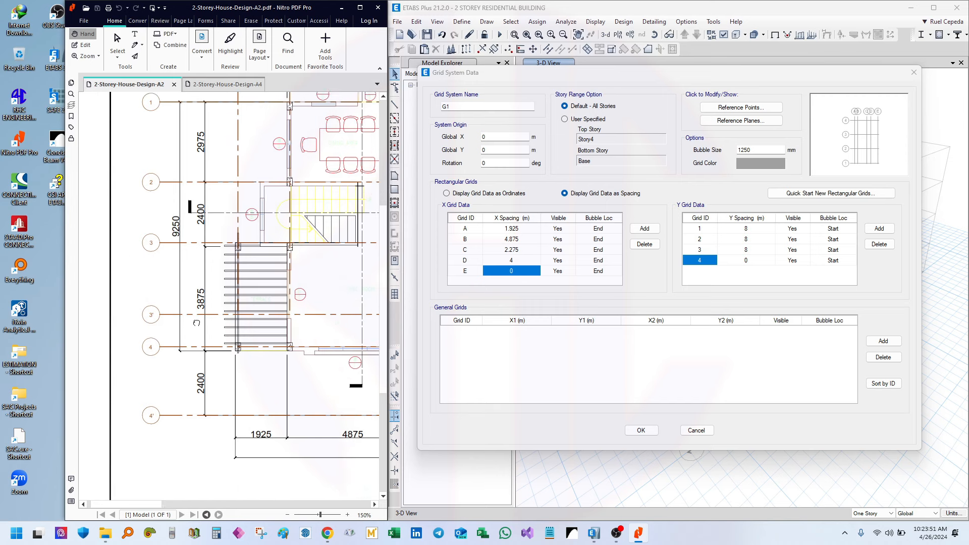
left_click_drag(196, 323, 195, 315)
Add two more Y grid lines, 5 and 6, to the grid data to cover the plan's six numbered grid lines
left_click(883, 230)
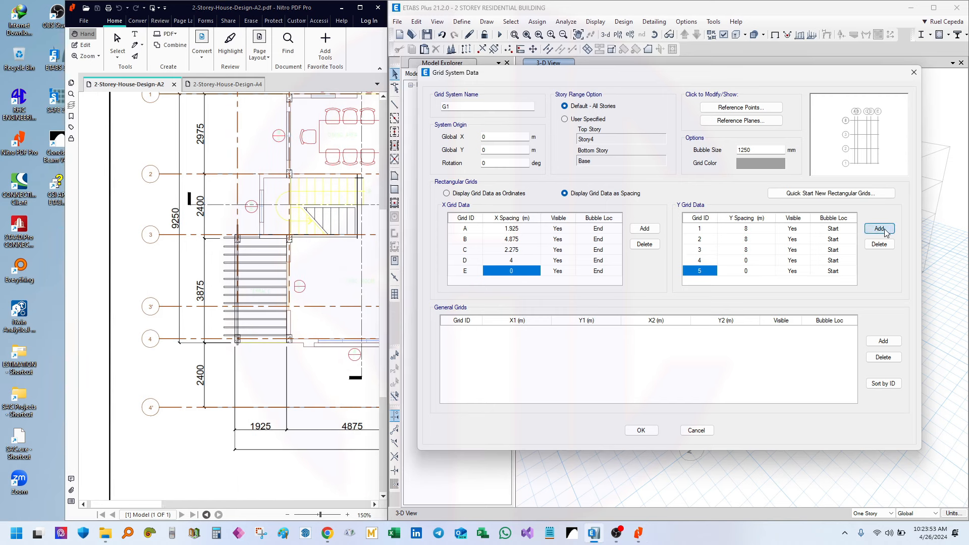
left_click(882, 230)
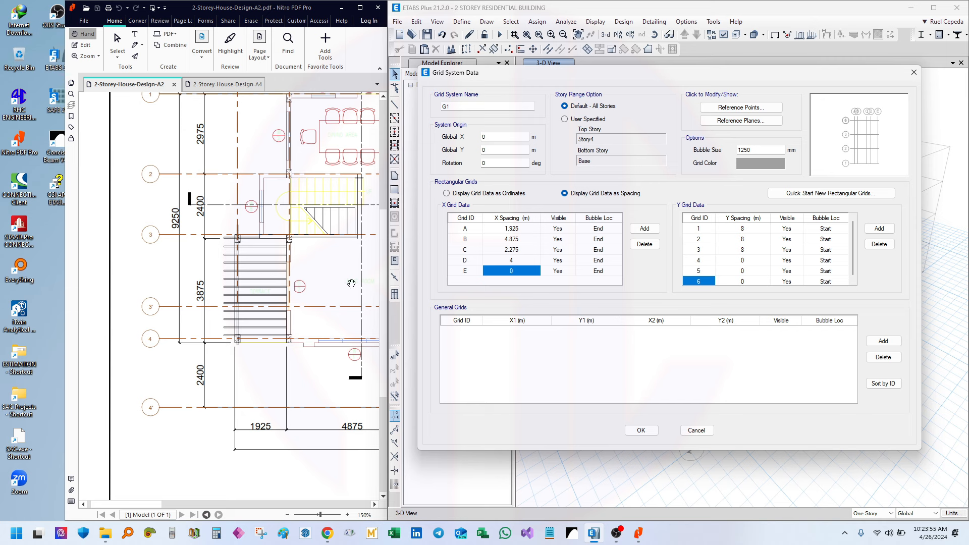
left_click_drag(351, 284, 336, 311)
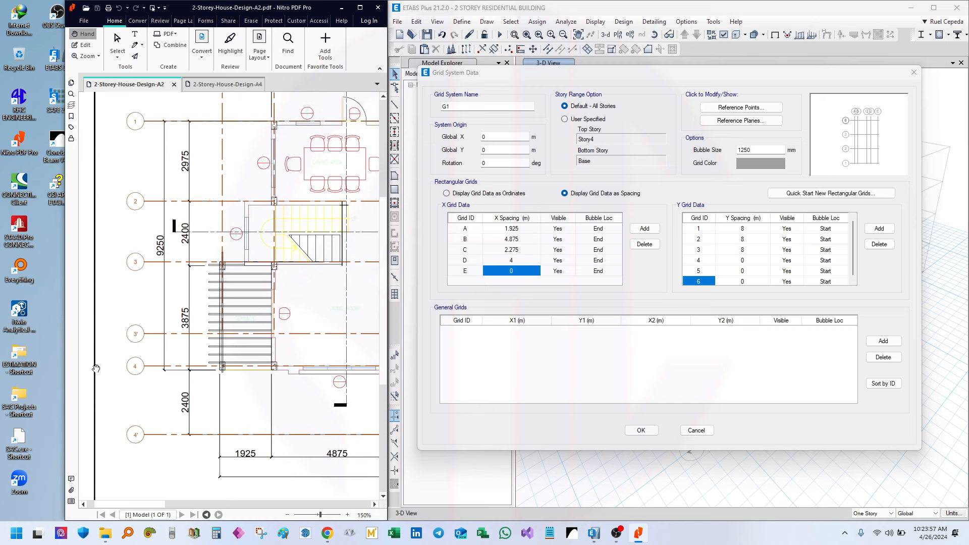
Rename the first three Y grid IDs as 4', 4 and 3', following the lowest grid lines on the ground floor plan
left_click(704, 232)
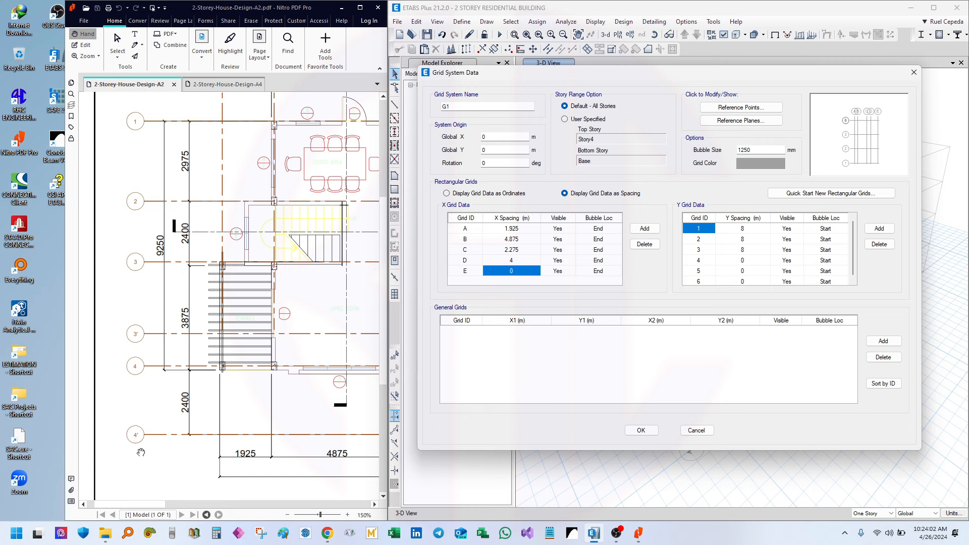
mouse_move(156, 266)
left_mouse_down()
mouse_move(158, 387)
mouse_move(178, 295)
left_mouse_up()
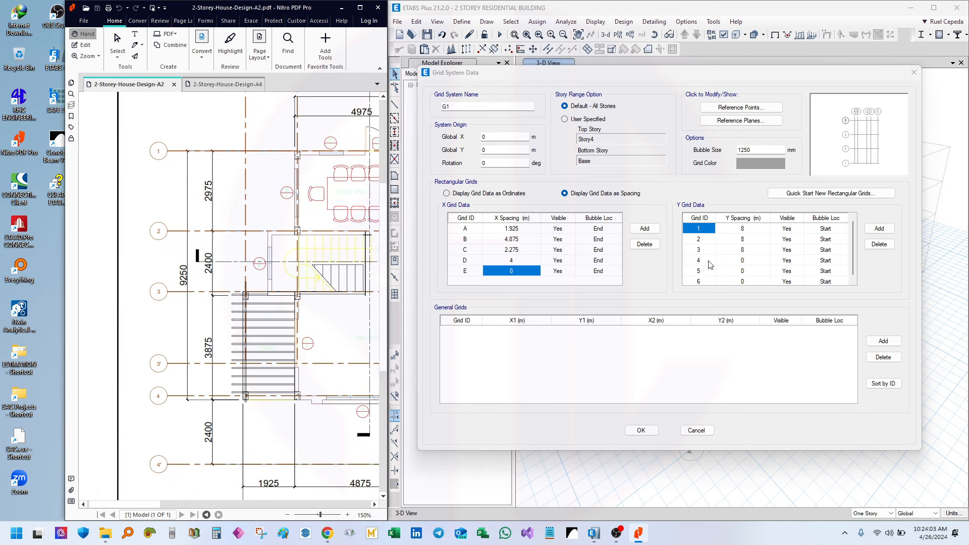
left_click(710, 264)
left_click(705, 234)
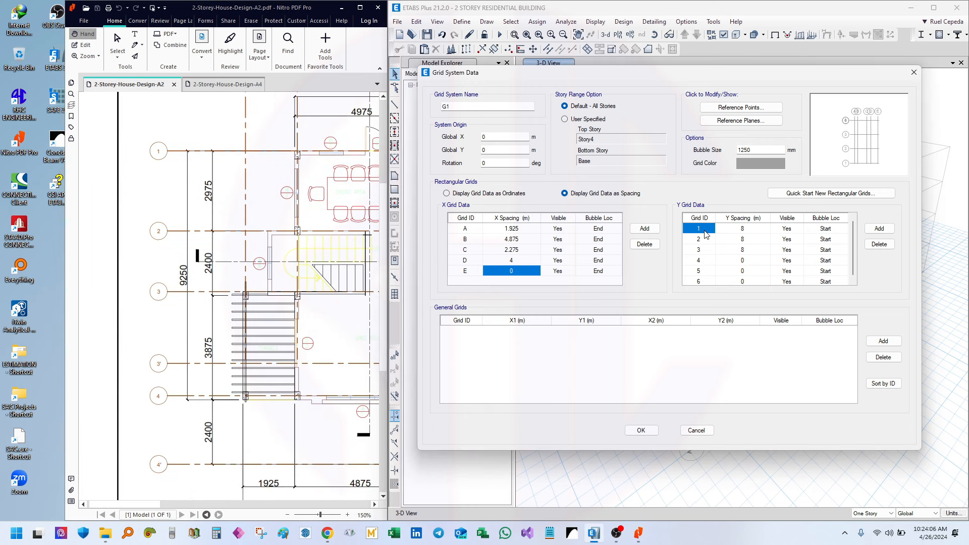
type("4\"")
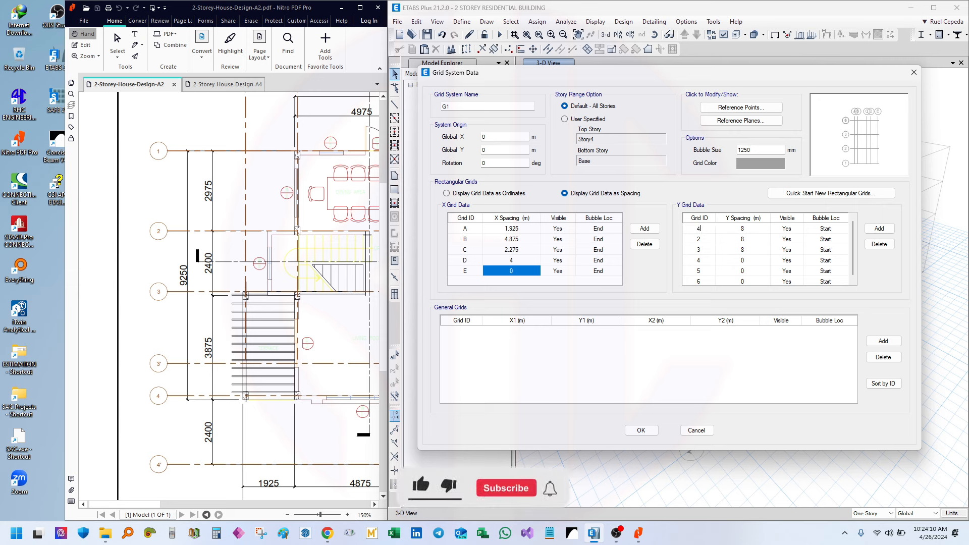
left_click(710, 242)
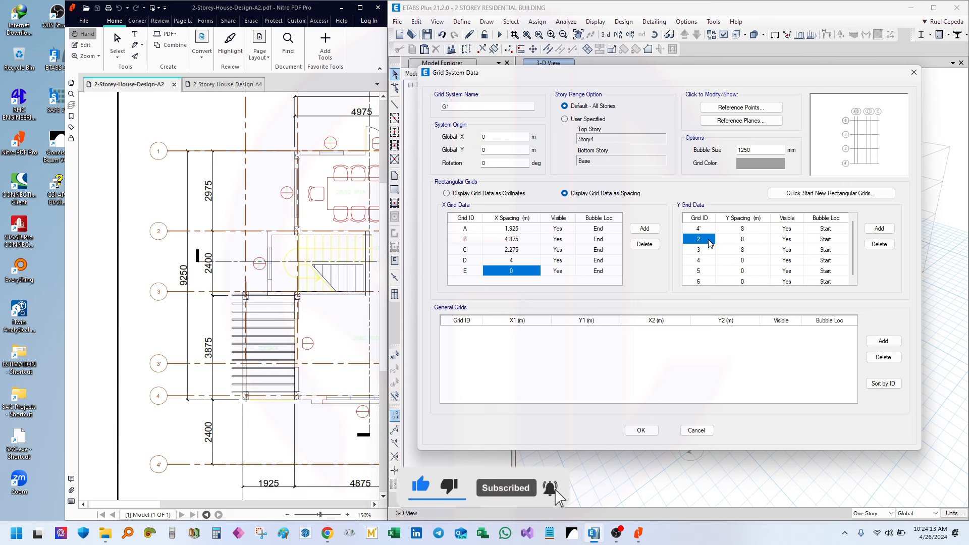
type("4")
key("Return")
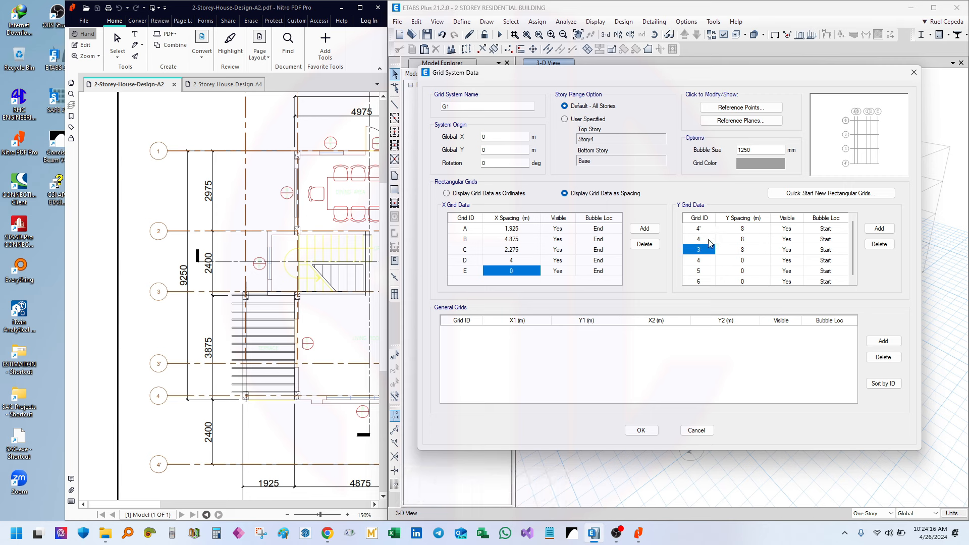
type("3'")
key("Return")
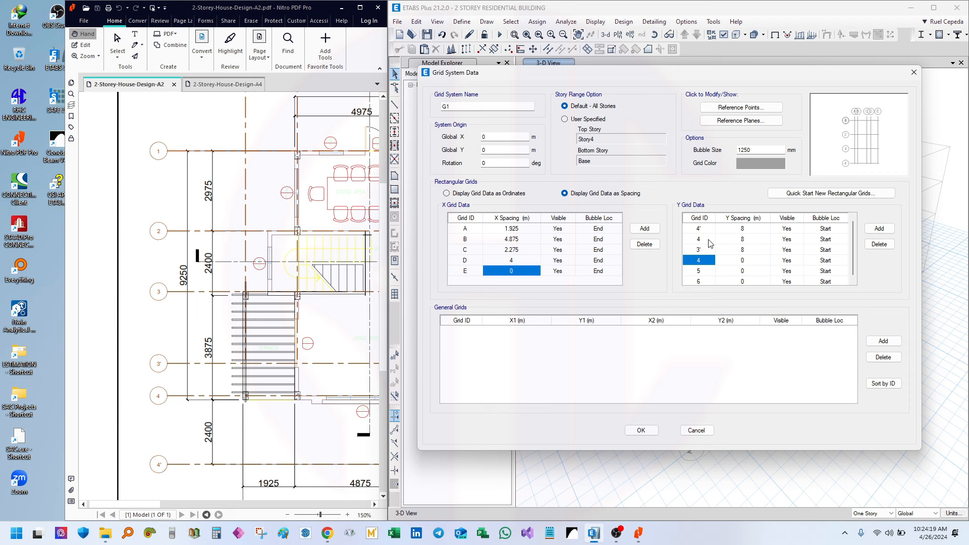
Rename the remaining three Y grid IDs as 3, 2 and 1
type("3")
key("Return")
type("2")
key("Return")
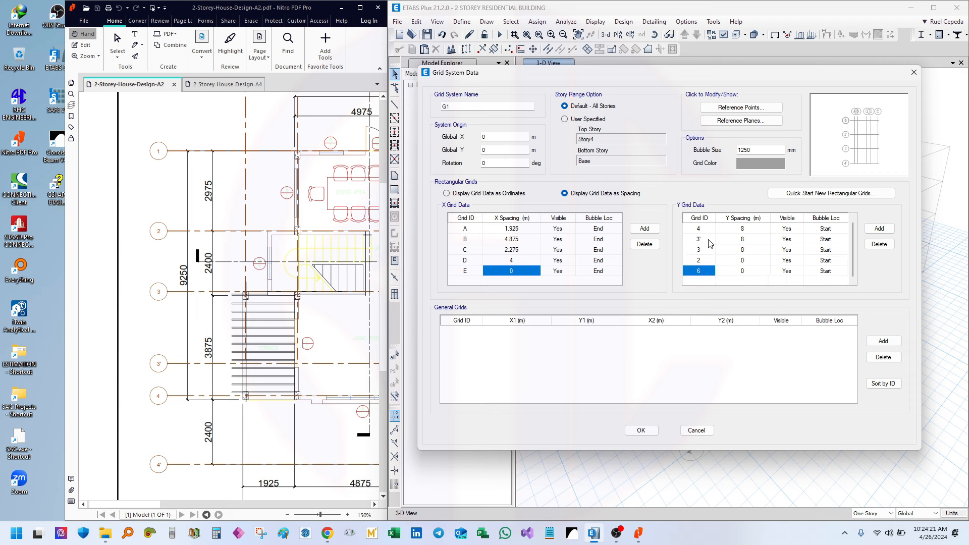
type("1")
key("Return")
scroll(764, 251, "up", 1)
Set the Y spacing of grid line 4' to 2.4 m and that of grid line 4 to 3.875 m from the plan dimensions
left_click(749, 233)
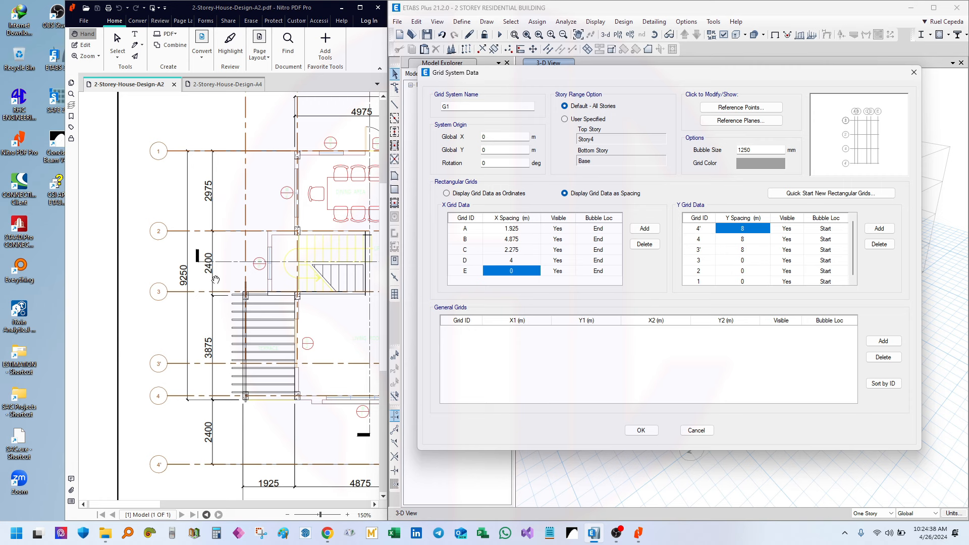
left_click_drag(220, 381, 200, 251)
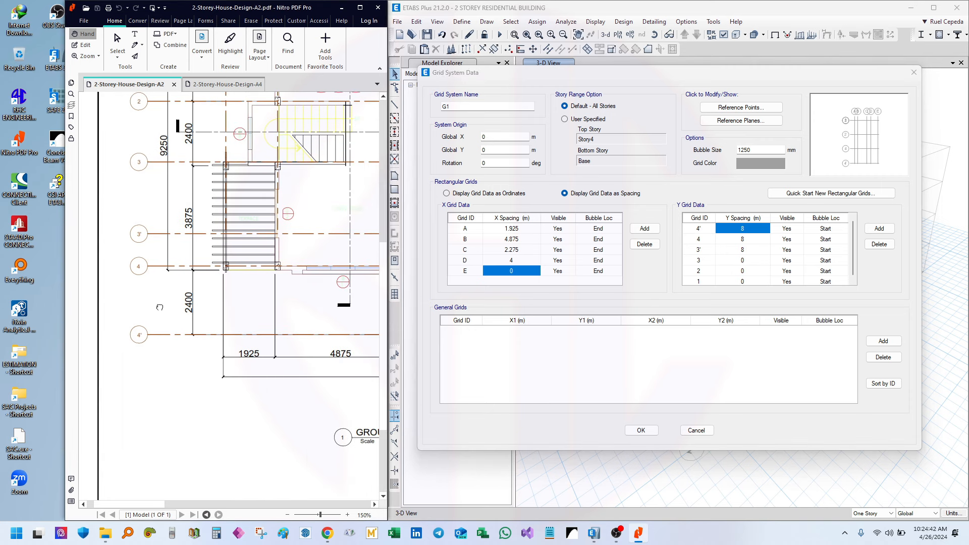
left_click_drag(160, 308, 167, 313)
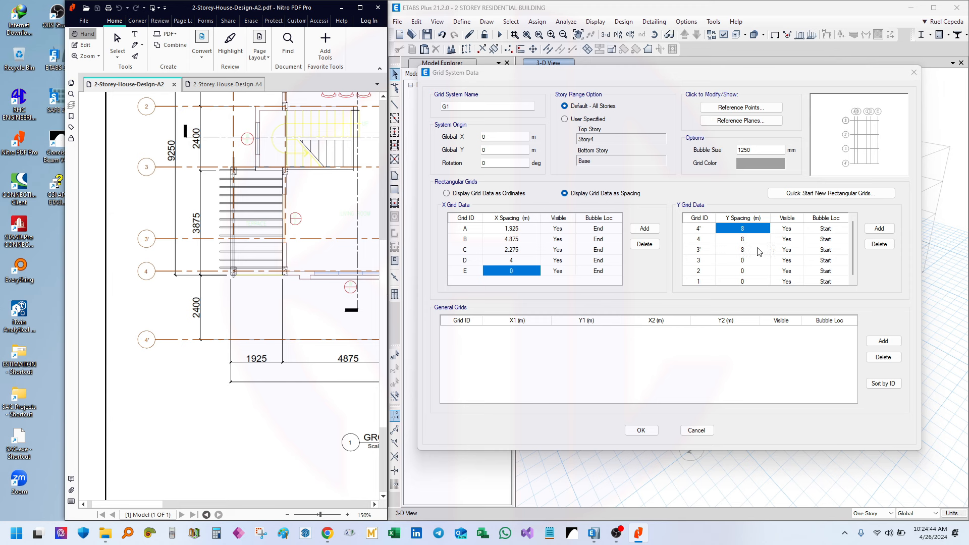
left_click(757, 248)
left_click(752, 231)
type("2")
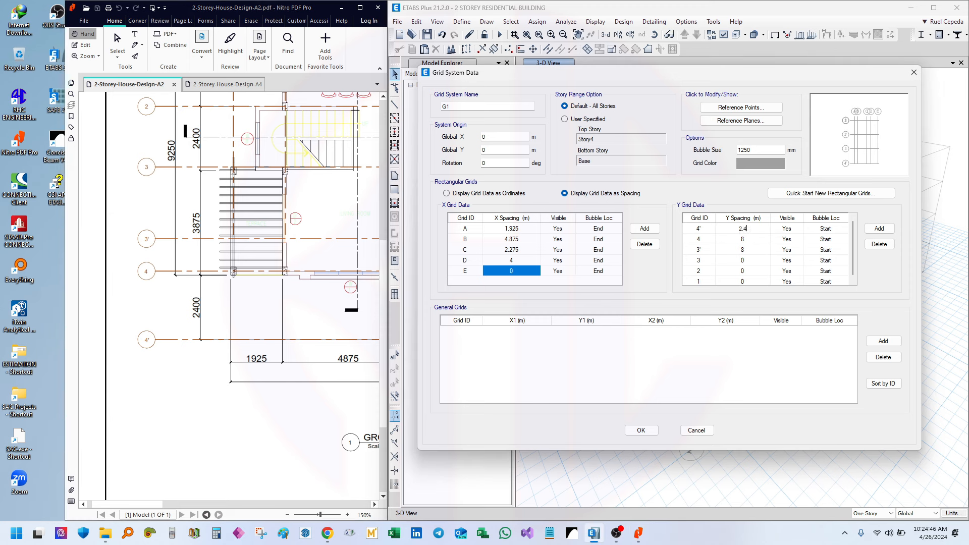
type(".4")
left_click(754, 236)
type("3.875")
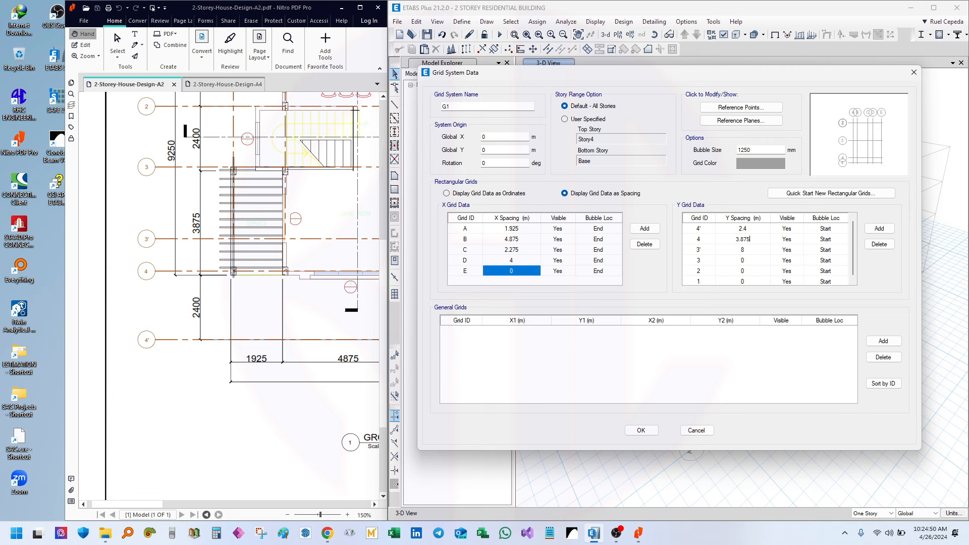
key("Return")
Set the Y spacing of grid line 3' to 2.4 m and that of grid line 3 to 2.975 m
left_click_drag(174, 174, 190, 320)
left_click(752, 250)
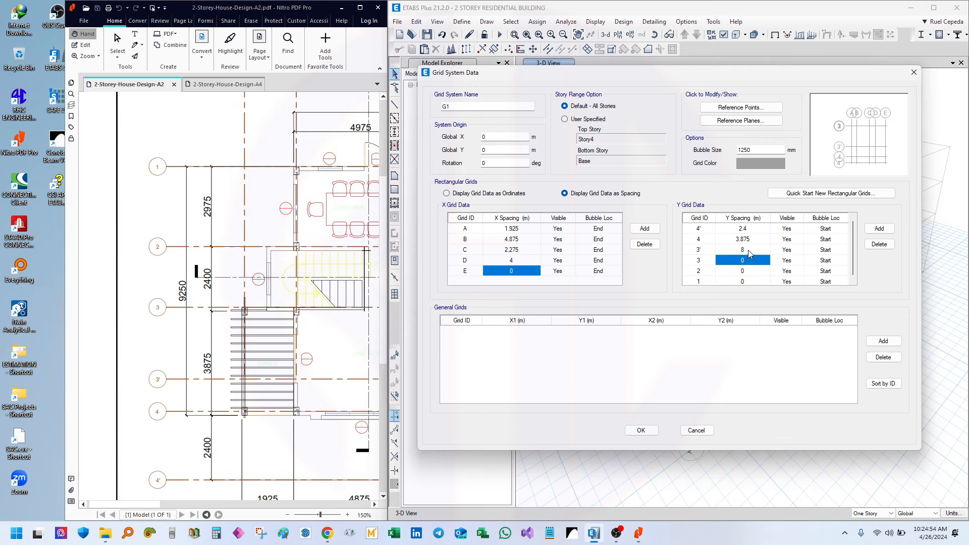
type("2.4")
key("Return")
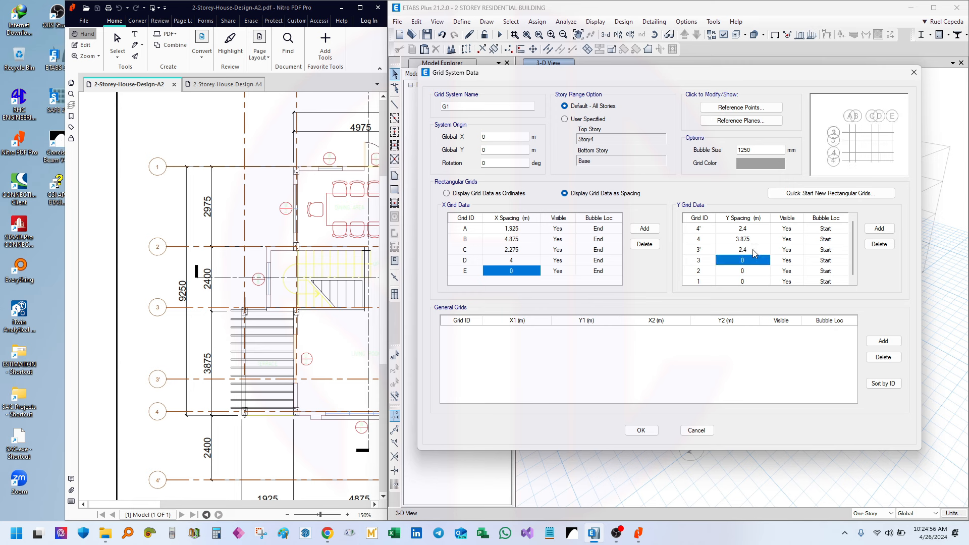
type("2.975")
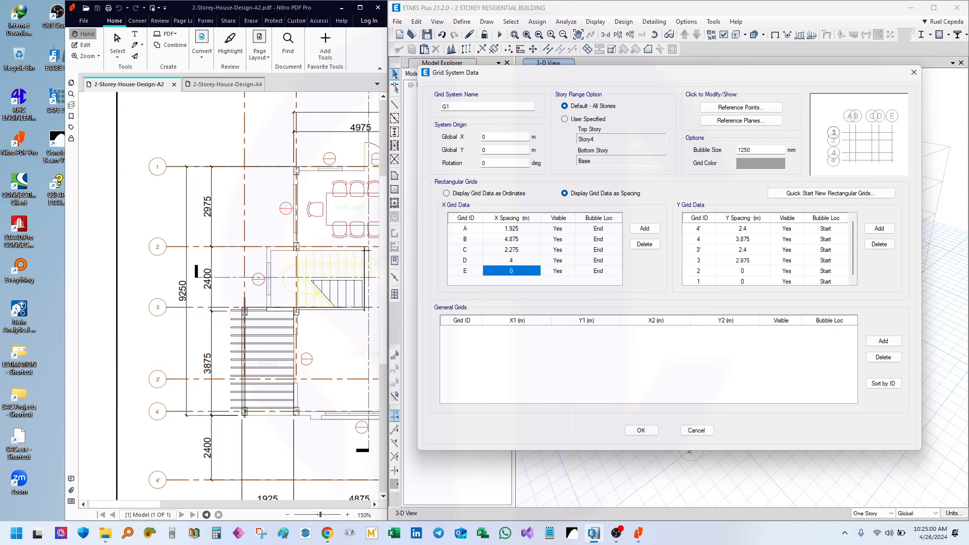
key("Return")
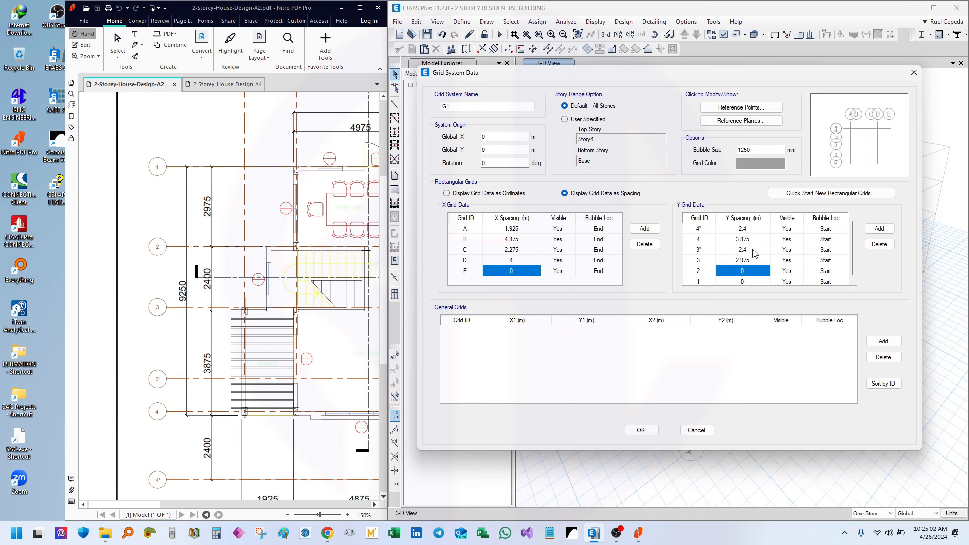
Examine on the ground floor plan where the 2400 and 3875 dimensions end relative to grid lines 4', 4, 3' and 3
left_click_drag(222, 311, 194, 227)
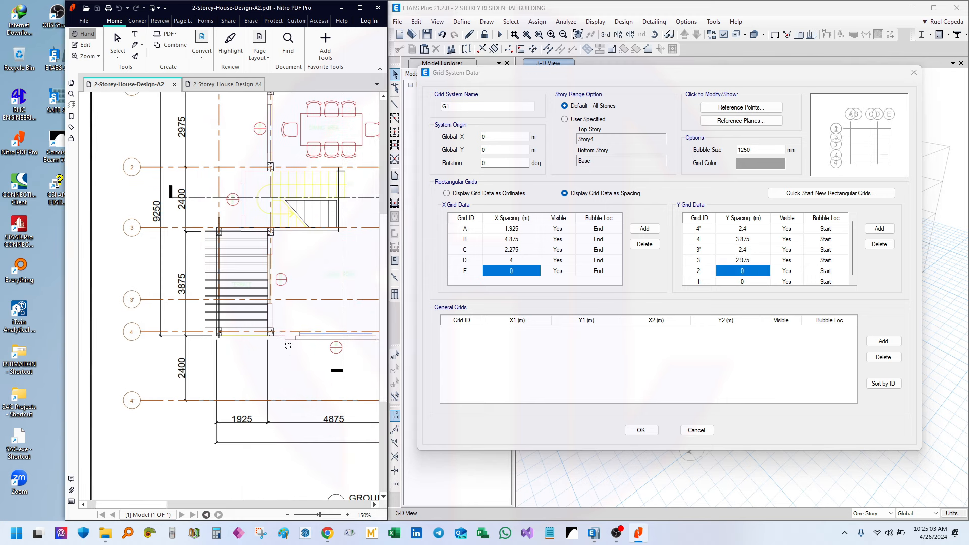
mouse_move(292, 351)
left_mouse_down()
mouse_move(273, 296)
mouse_move(279, 340)
mouse_move(112, 341)
left_mouse_up()
left_click_drag(289, 323, 297, 346)
left_click_drag(131, 321, 314, 324)
left_click_drag(197, 314, 183, 237)
scroll(166, 281, "up", 2, "ctrl")
left_click_drag(179, 183, 182, 312)
scroll(182, 312, "down", 2, "ctrl")
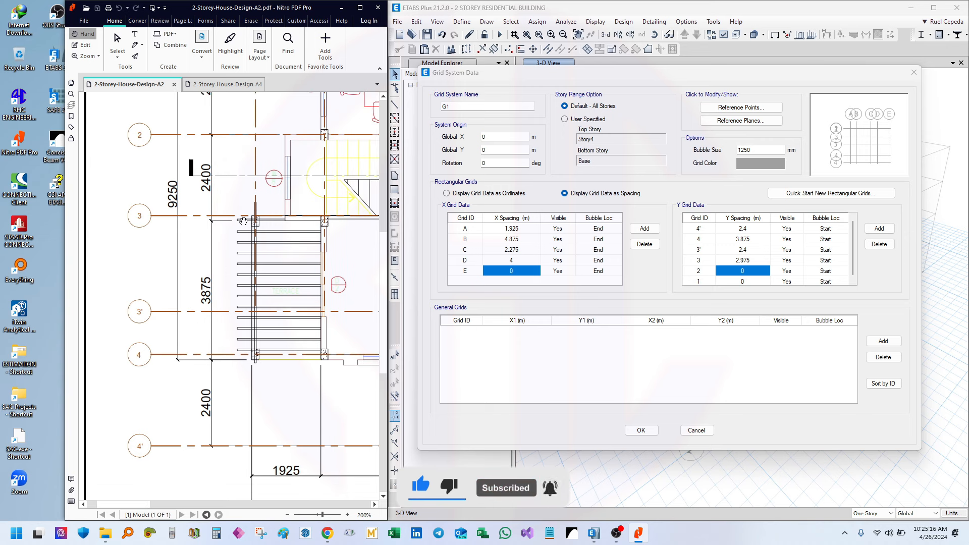
left_click_drag(244, 221, 221, 252)
left_click_drag(230, 327, 294, 350)
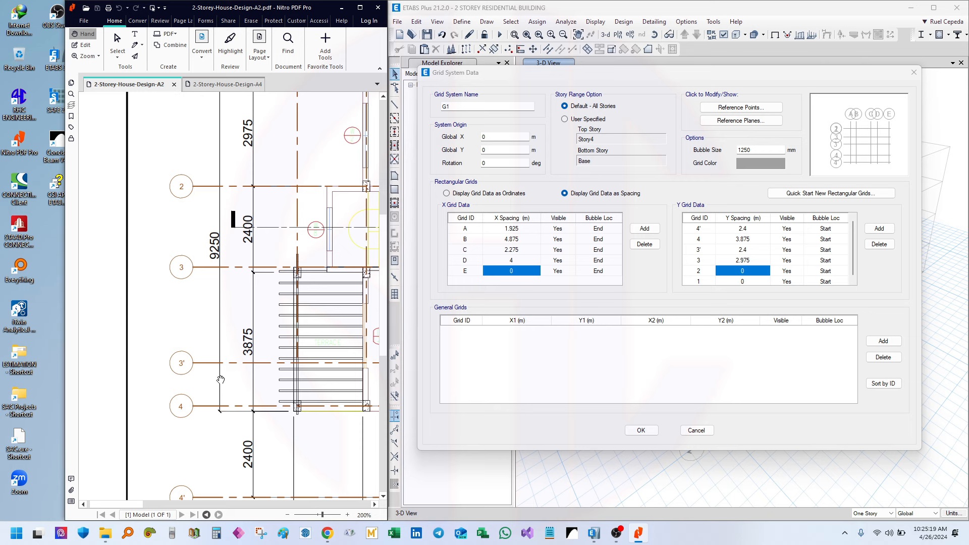
scroll(221, 378, "up", 2, "ctrl")
mouse_move(164, 348)
left_mouse_down()
mouse_move(123, 319)
mouse_move(101, 329)
mouse_move(136, 305)
left_mouse_up()
left_click_drag(340, 196, 363, 209)
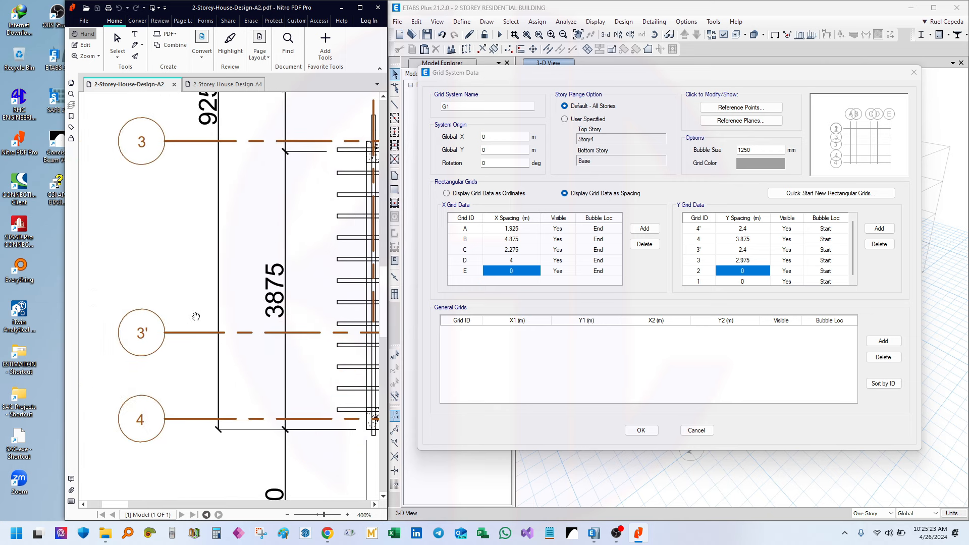
left_click_drag(195, 316, 109, 309)
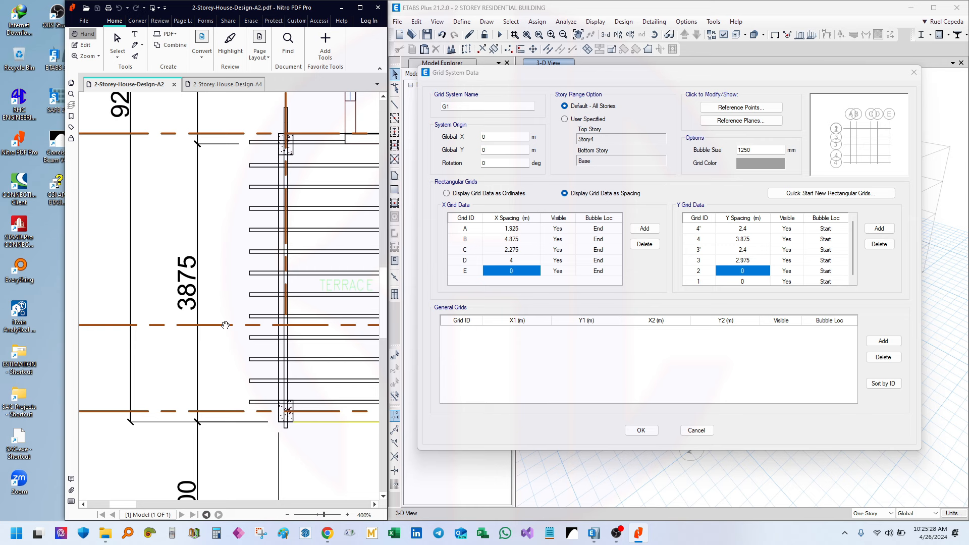
scroll(197, 352, "down", 3, "ctrl")
scroll(214, 382, "down", 3)
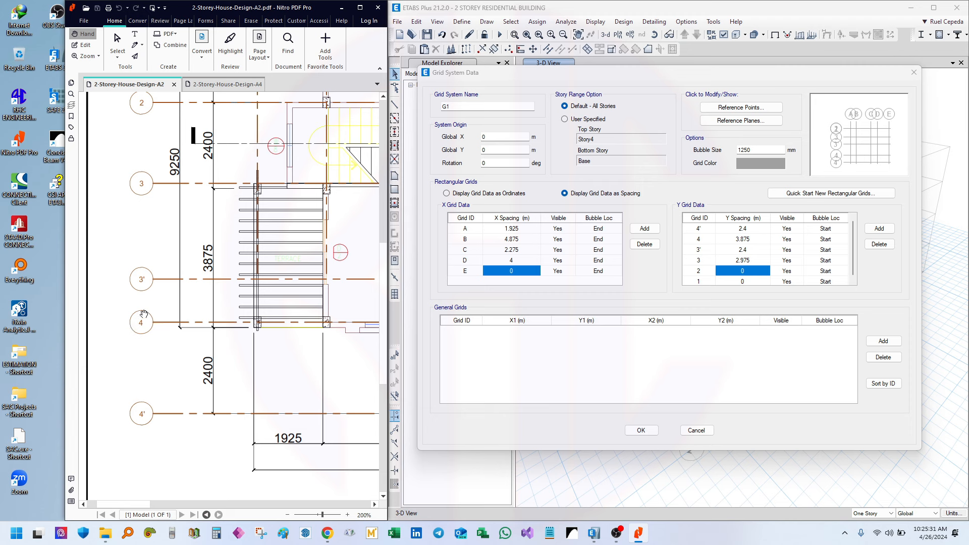
Set the Y spacing of grid line 4' to 2.55 m
scroll(147, 388, "up", 3, "ctrl")
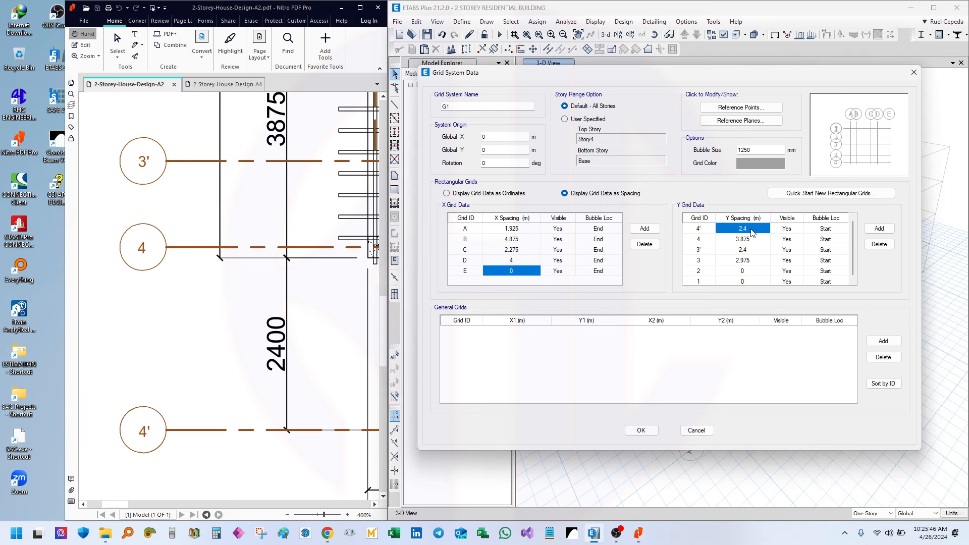
left_click_drag(756, 231, 754, 281)
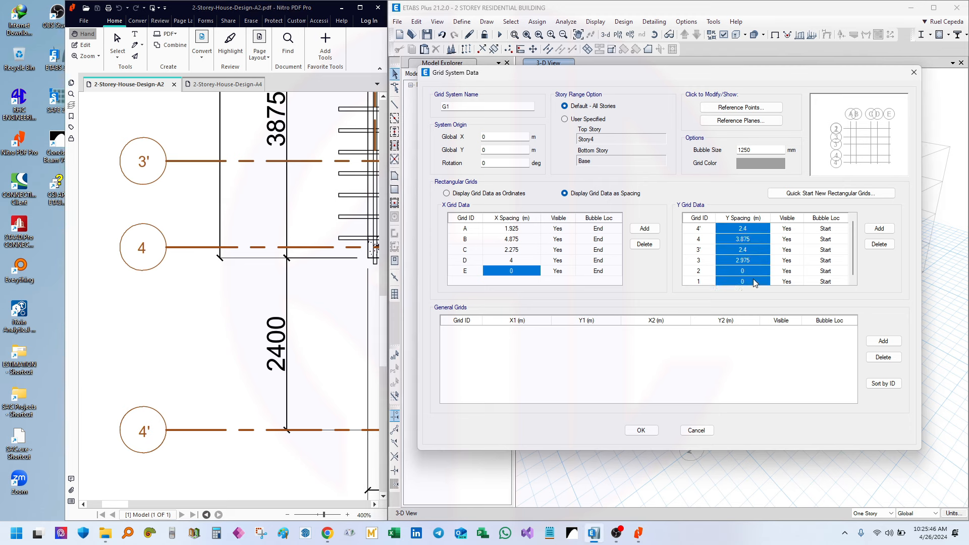
left_click(746, 229)
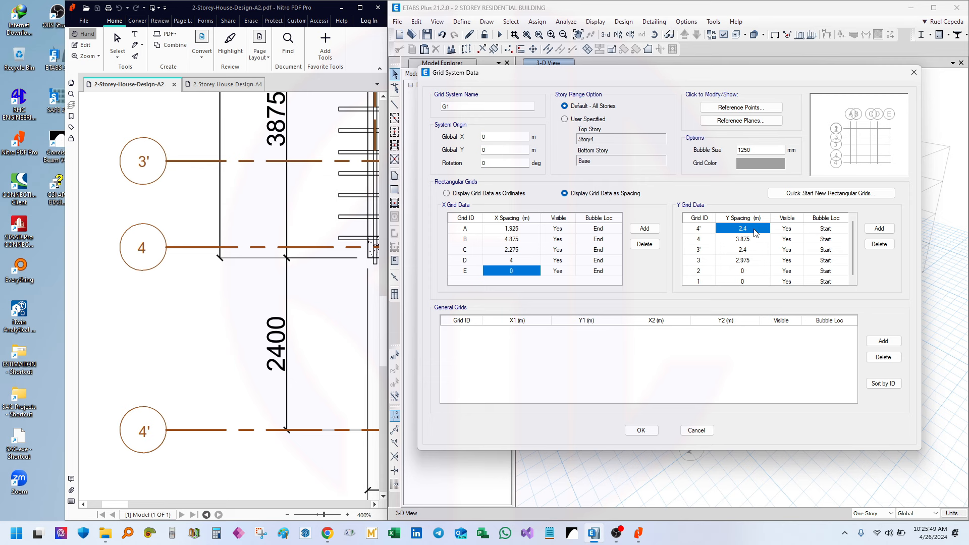
type("2.55")
key("Return")
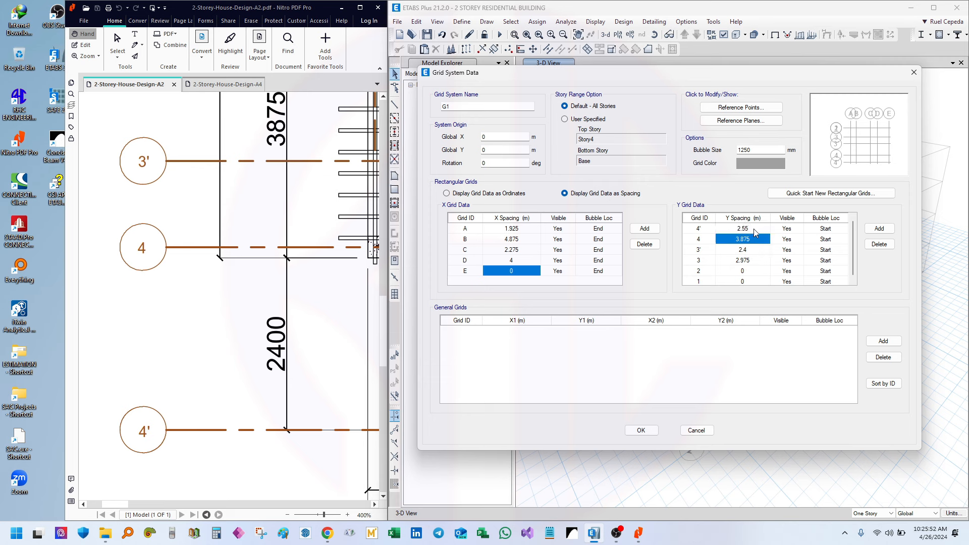
Set the Y spacing of grid line 4 to 1.2 m after checking the distance between grid lines 4 and 3' on the plan
left_click_drag(151, 184, 141, 288)
left_click(737, 240)
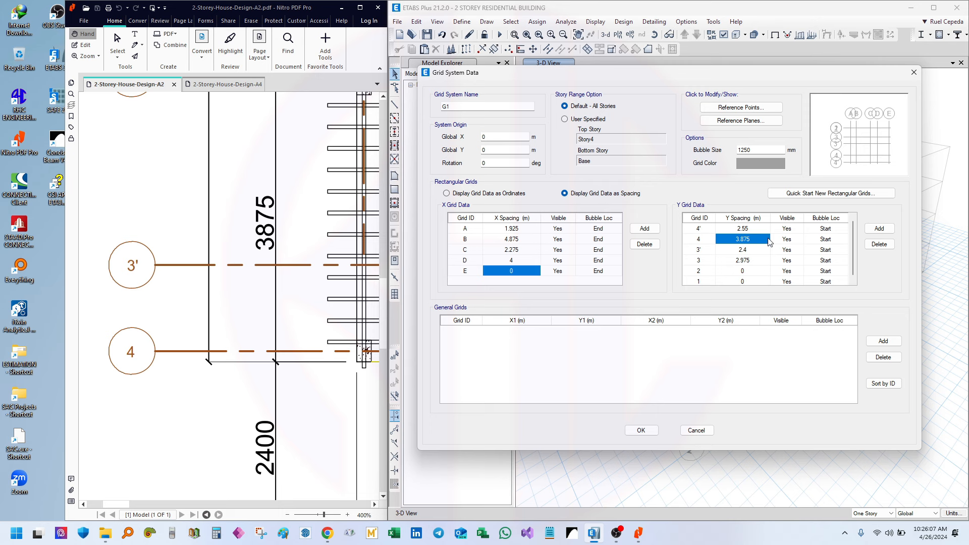
left_click_drag(185, 355, 185, 339)
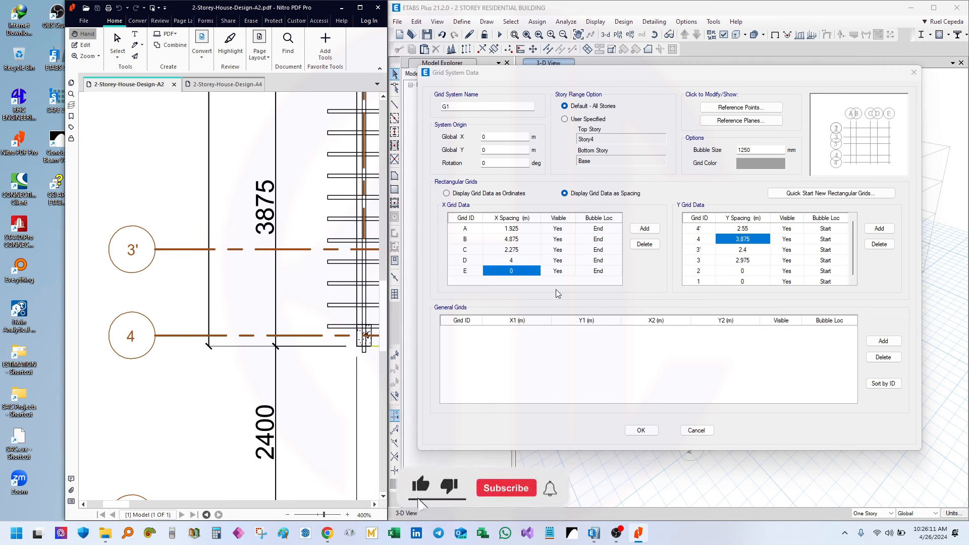
left_click(753, 251)
left_click(750, 240)
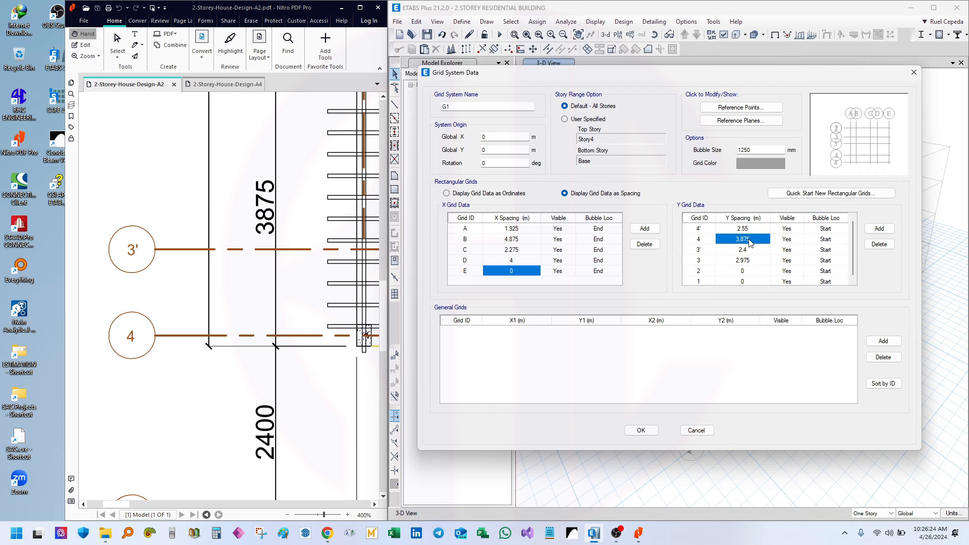
type("1.2")
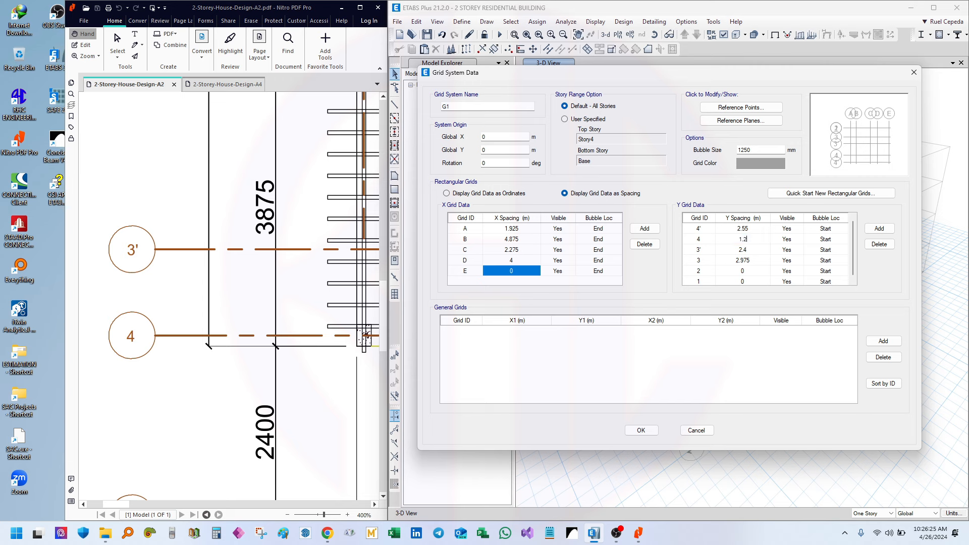
key("Down")
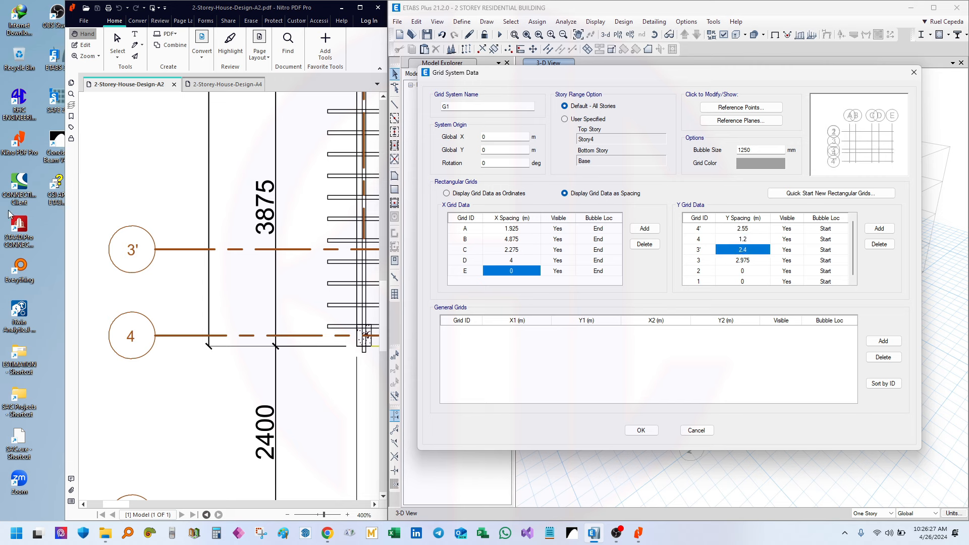
Set the Y spacing of grid line 3' to 2.67 m after checking the distance between grid lines 3' and 3 on the plan
left_click(194, 183)
left_click_drag(194, 183, 178, 366)
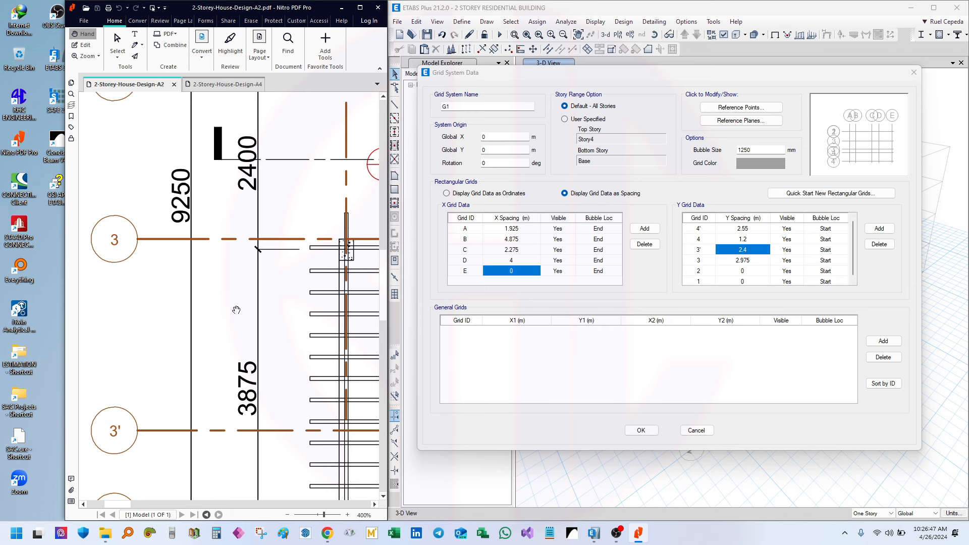
left_click(742, 261)
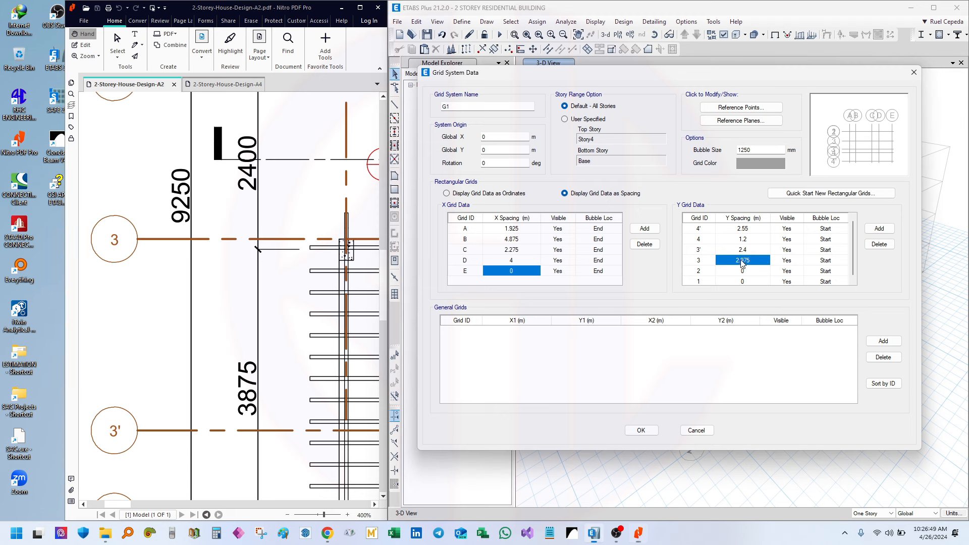
left_click(744, 251)
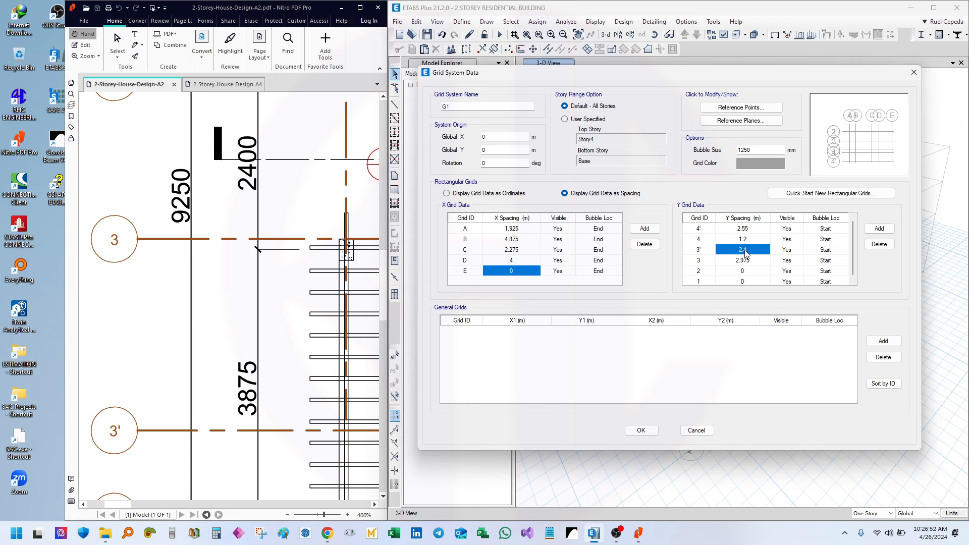
type("2.67")
key("Return")
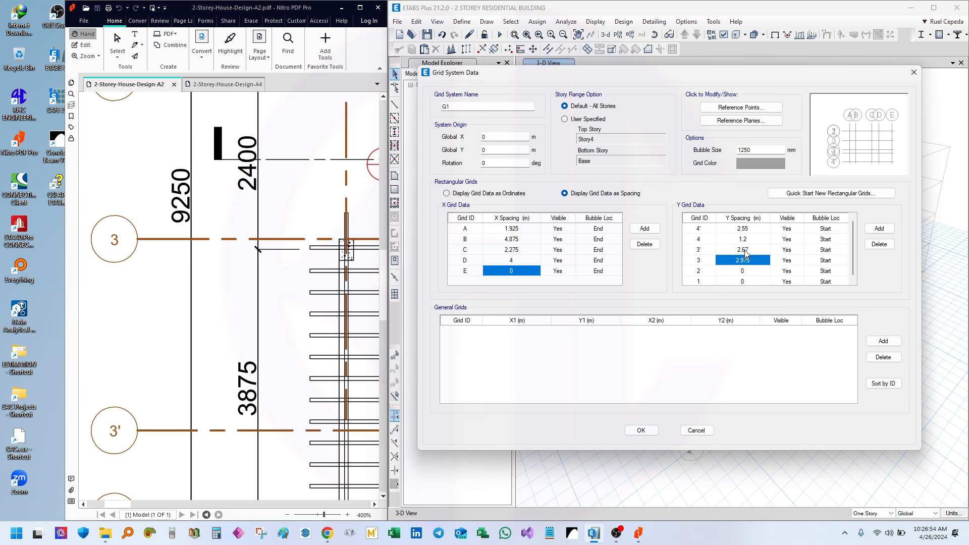
Examine the plan dimensions between grid lines 3, 2 and 1 against the Y spacing rows of grid lines 3' and 3
left_click_drag(275, 266, 218, 280)
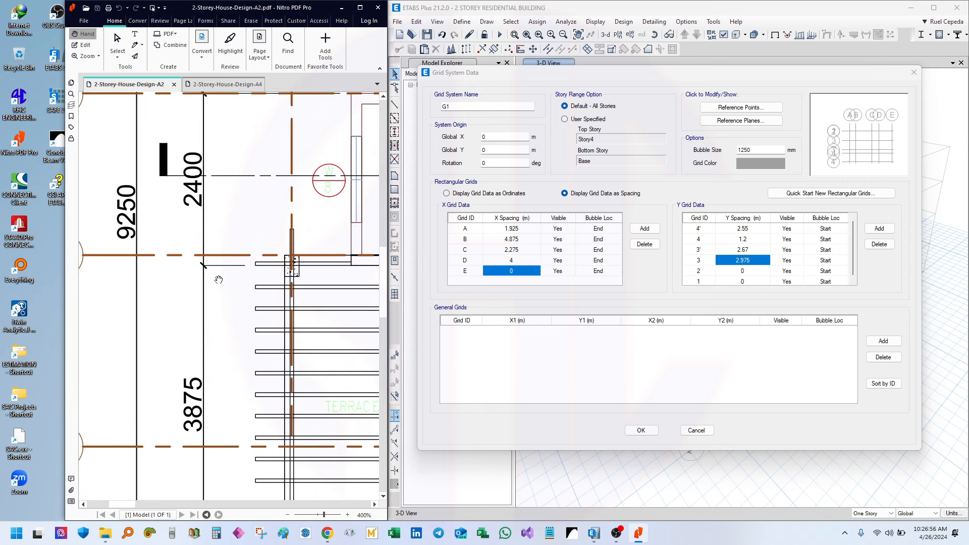
scroll(227, 272, "down", 2, "ctrl")
scroll(218, 266, "up", 3)
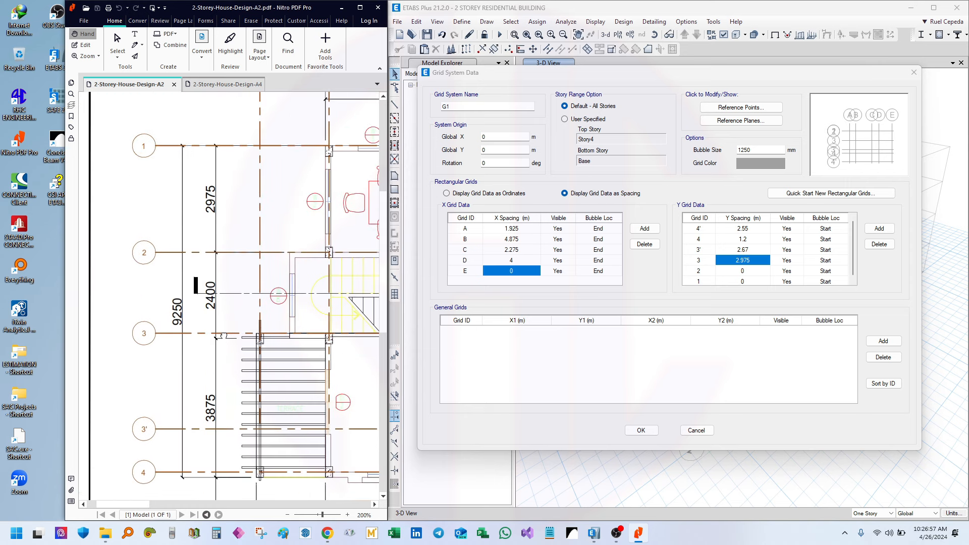
left_click_drag(181, 276, 183, 288)
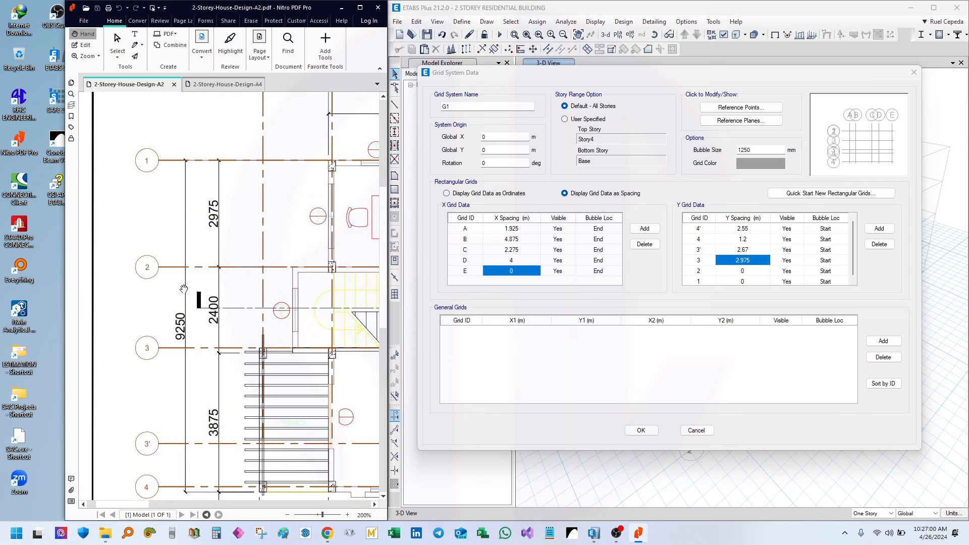
left_click(746, 251)
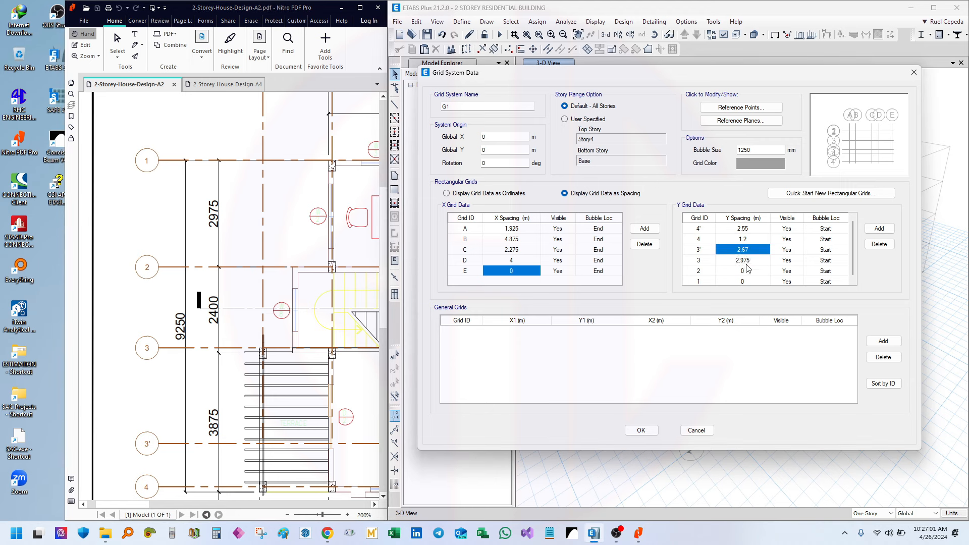
left_click(747, 262)
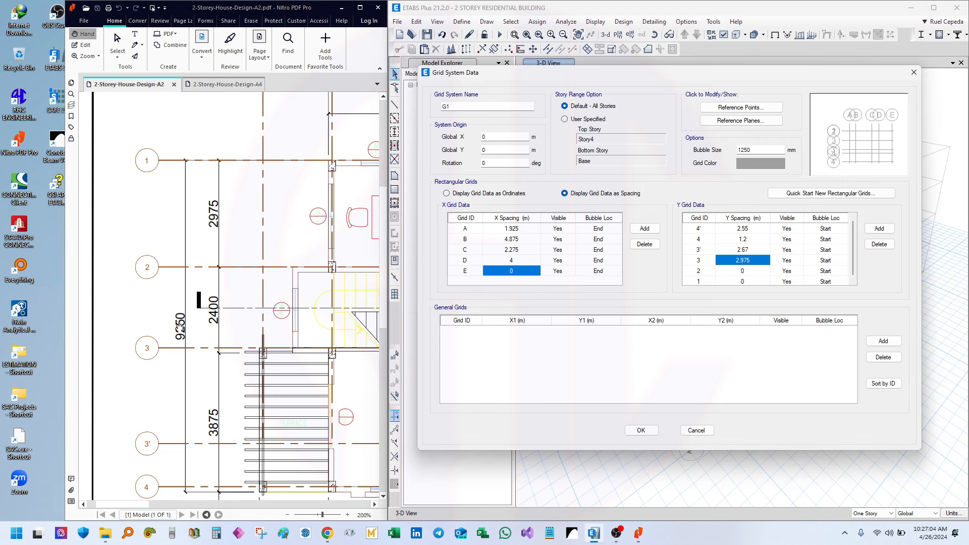
left_click_drag(172, 316, 183, 316)
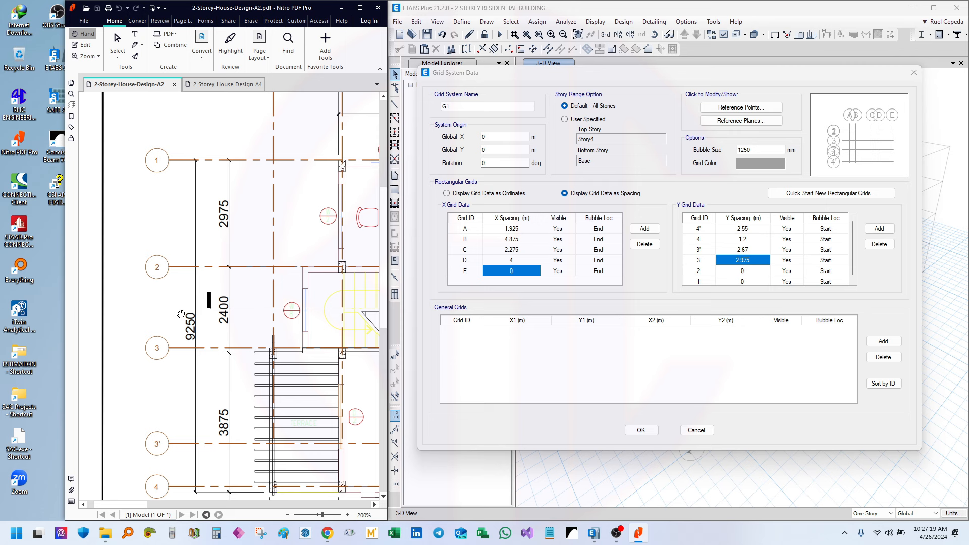
left_click(746, 251)
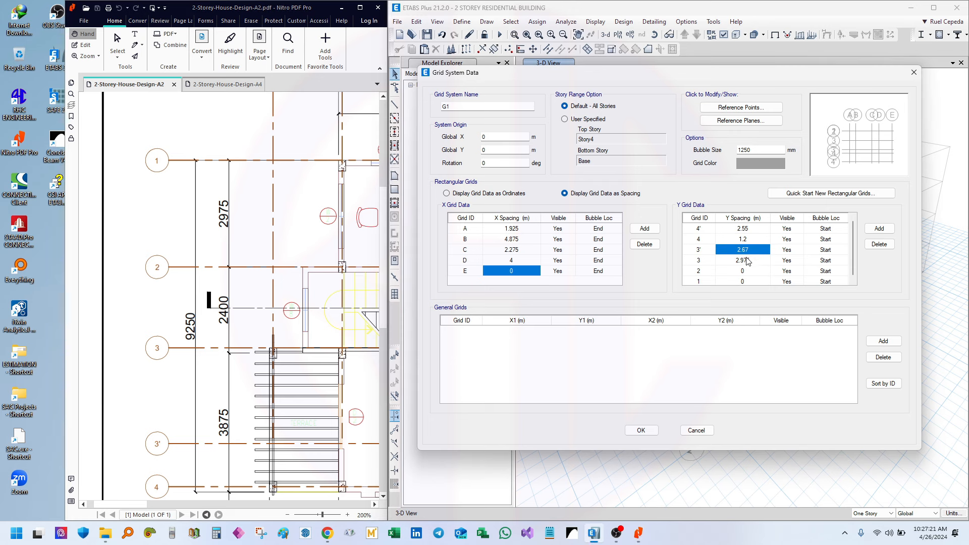
left_click(748, 261)
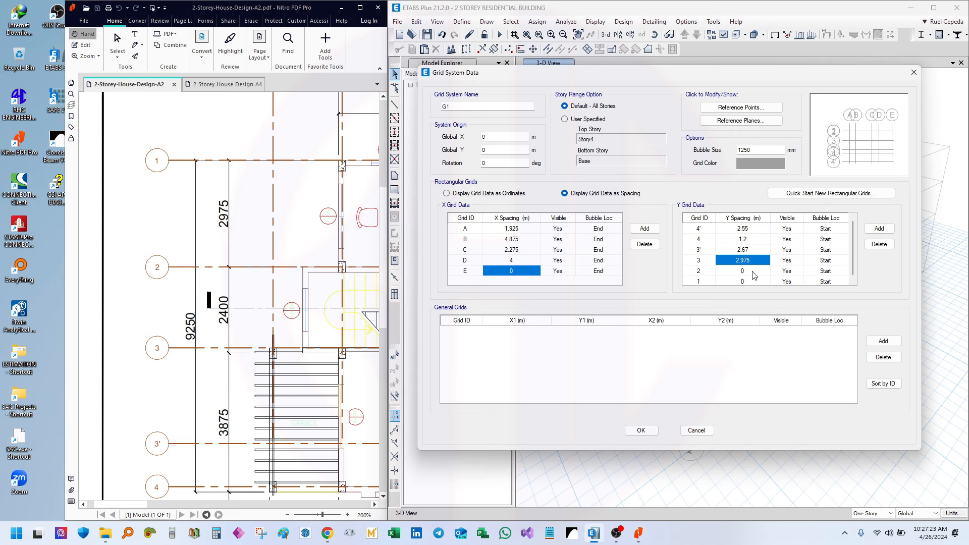
Set the Y spacing of grid line 3 to 2.25 m and that of grid line 2 to 2.975 m
left_click(752, 272)
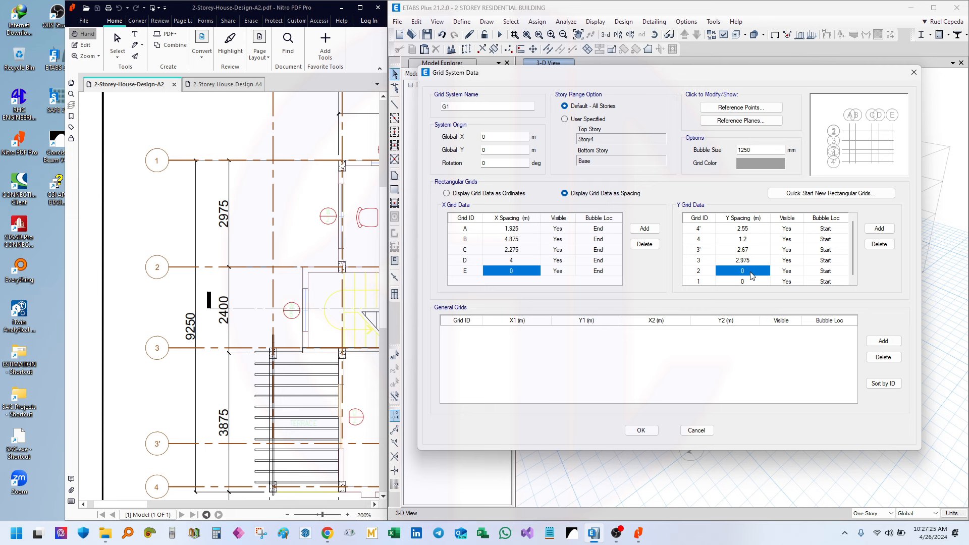
type("2.")
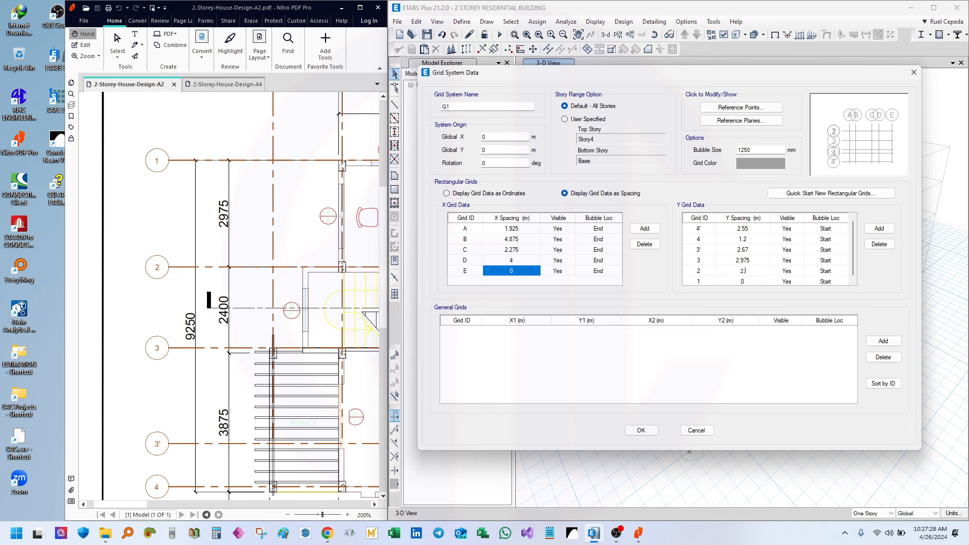
left_click(750, 261)
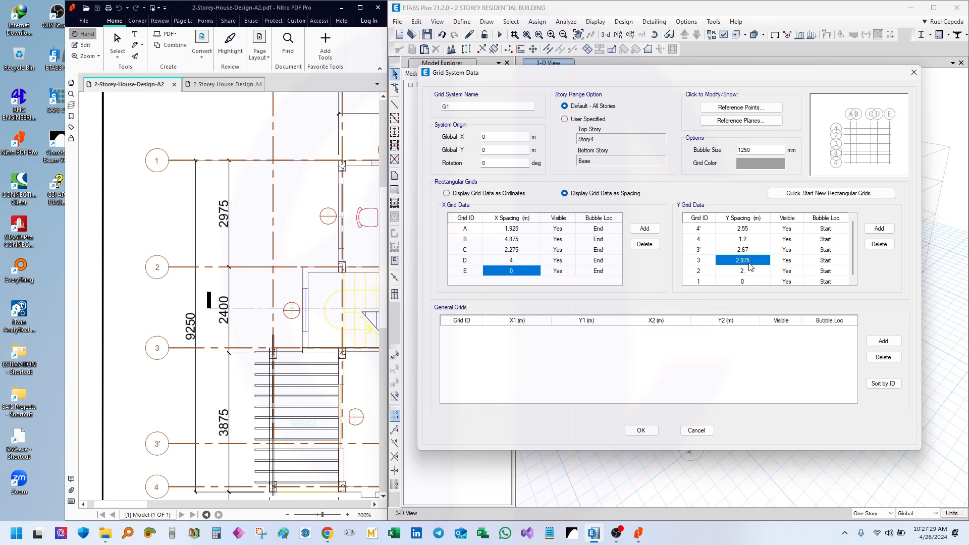
type("2.2")
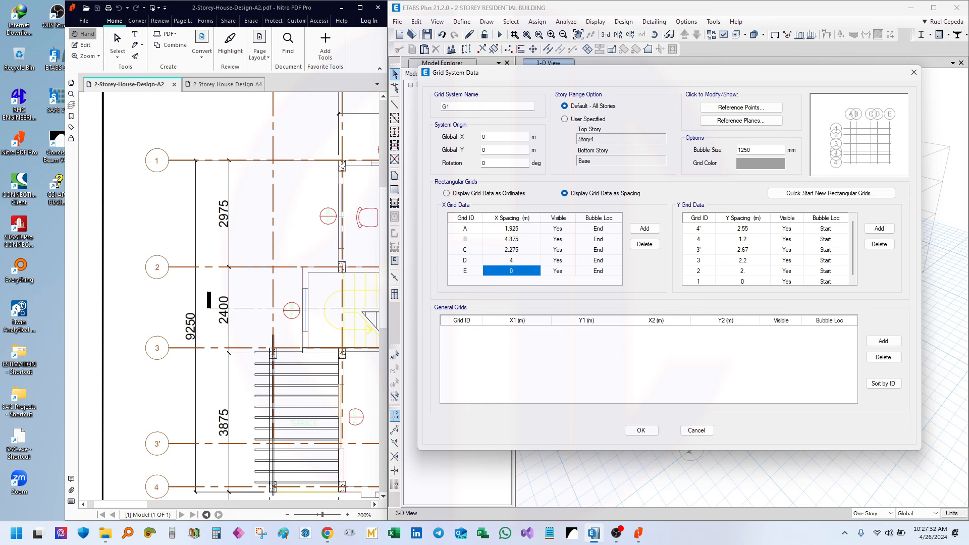
type("5")
left_click(746, 271)
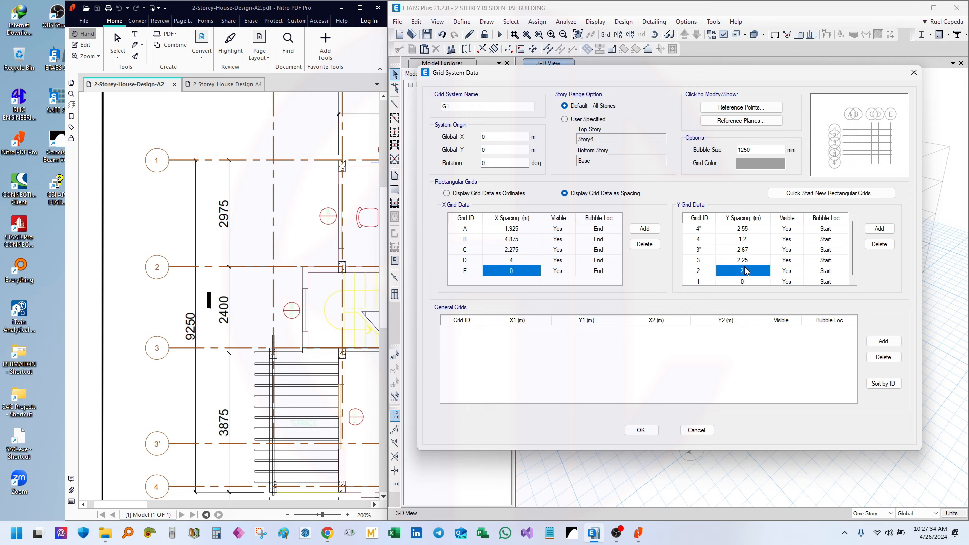
type("2.9")
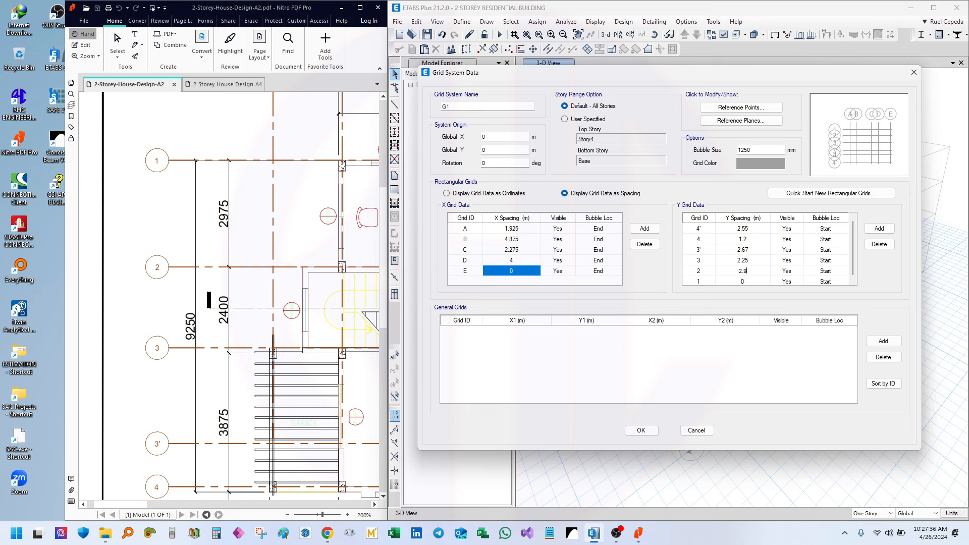
type("75")
key("Return")
Review the Y grid IDs and their spacings row by row from grid line 4' to grid line 2
scroll(757, 262, "up", 1)
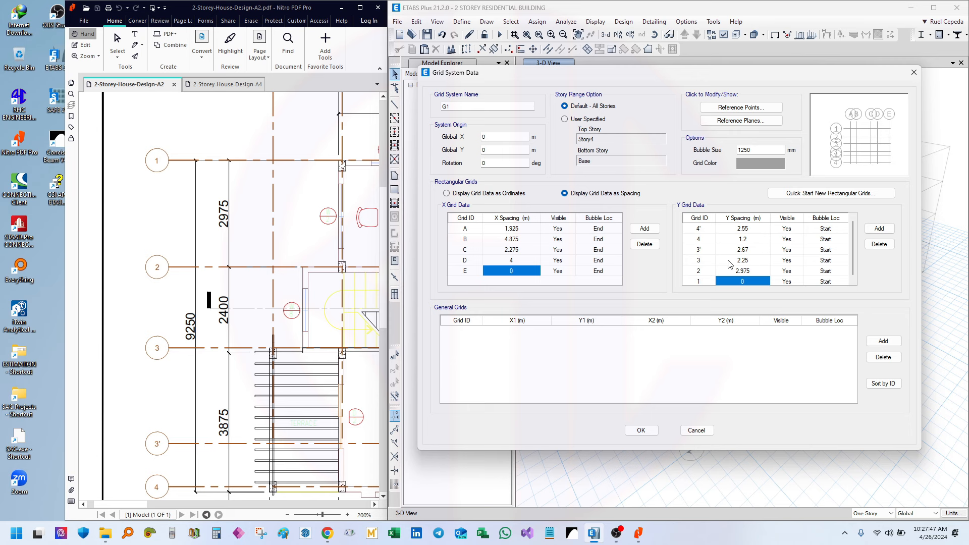
left_click(741, 271)
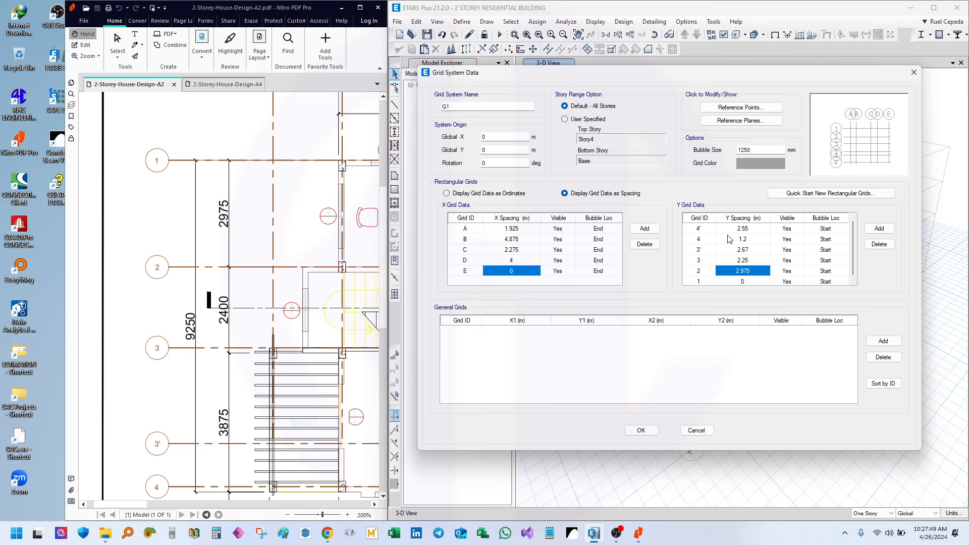
left_click(706, 228)
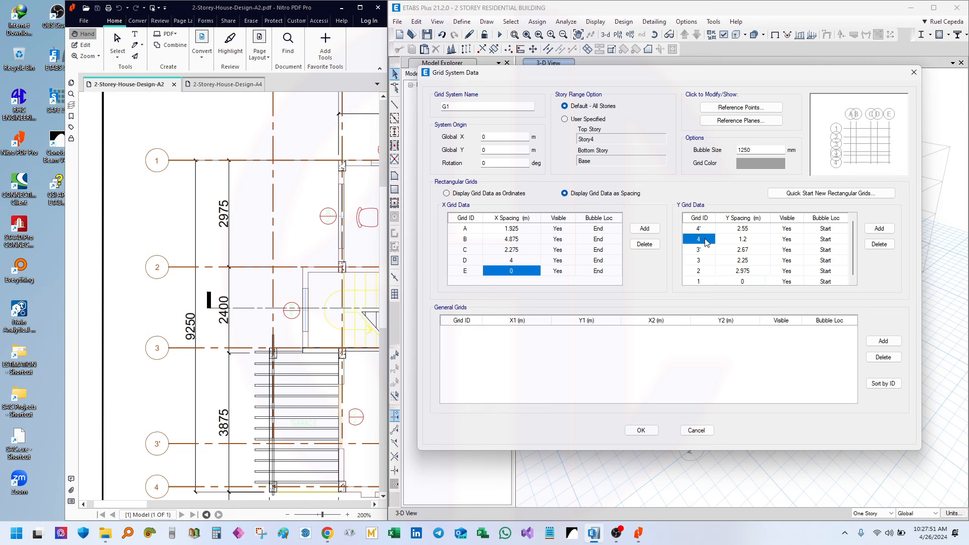
left_click(753, 230)
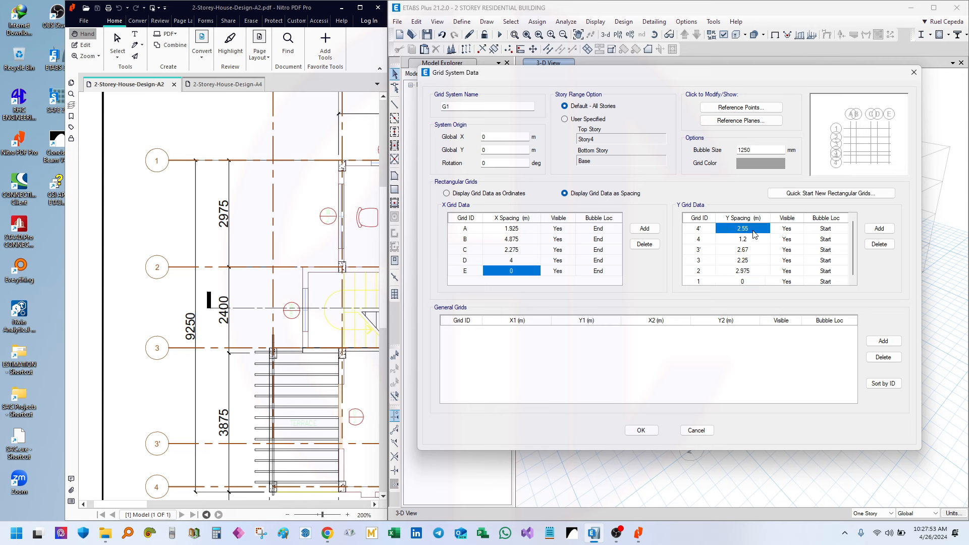
left_click(705, 239)
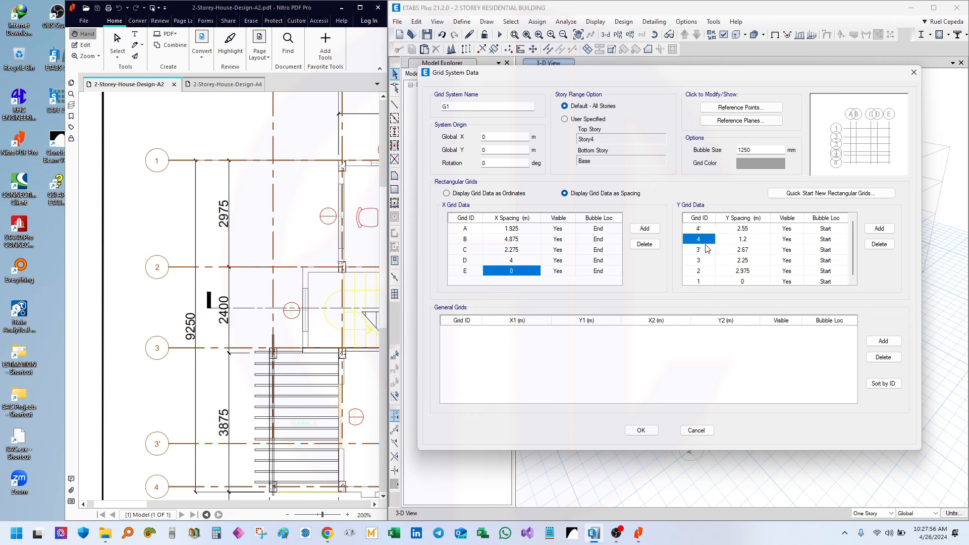
left_click(751, 240)
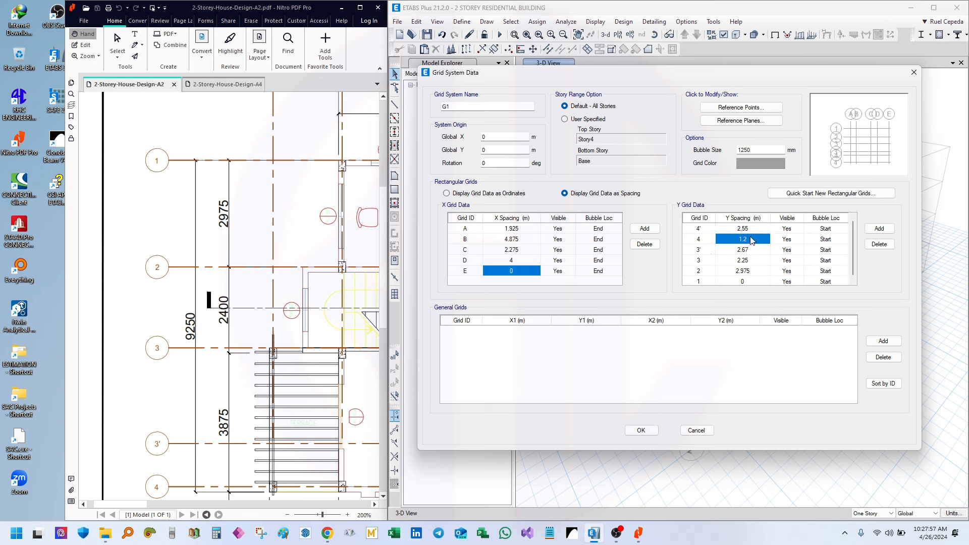
scroll(742, 259, "down", 1)
left_click(706, 262)
left_click(763, 262)
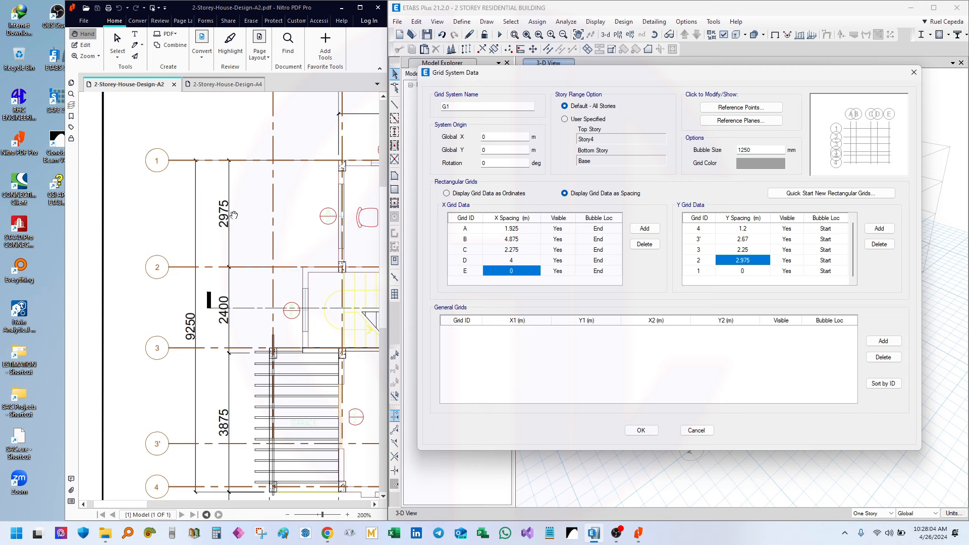
Compare the order of grid lines 4' to 1 on the ground floor plan with the Y grid rows, including the final grid line 1
left_click(222, 245)
scroll(215, 251, "down", 4)
left_click_drag(214, 251, 201, 260)
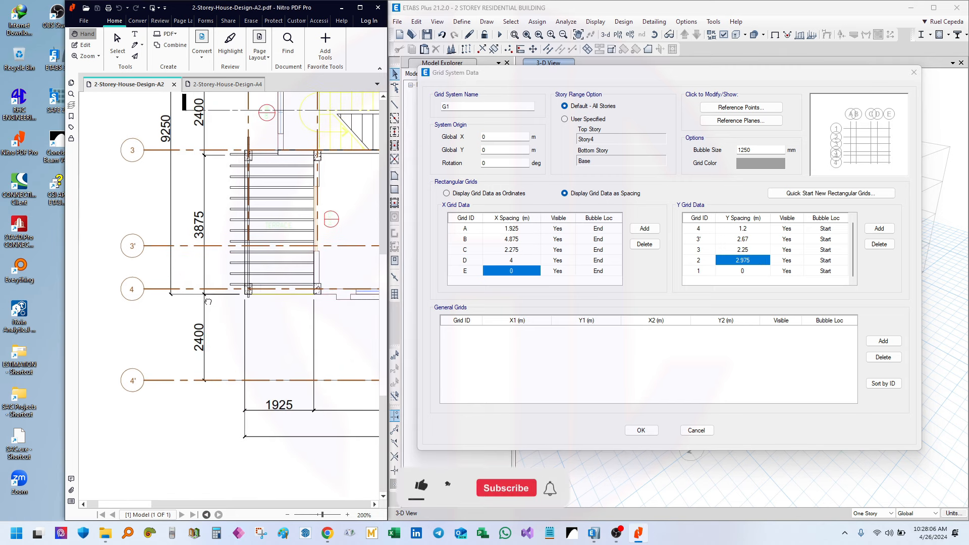
left_click_drag(138, 380, 146, 384)
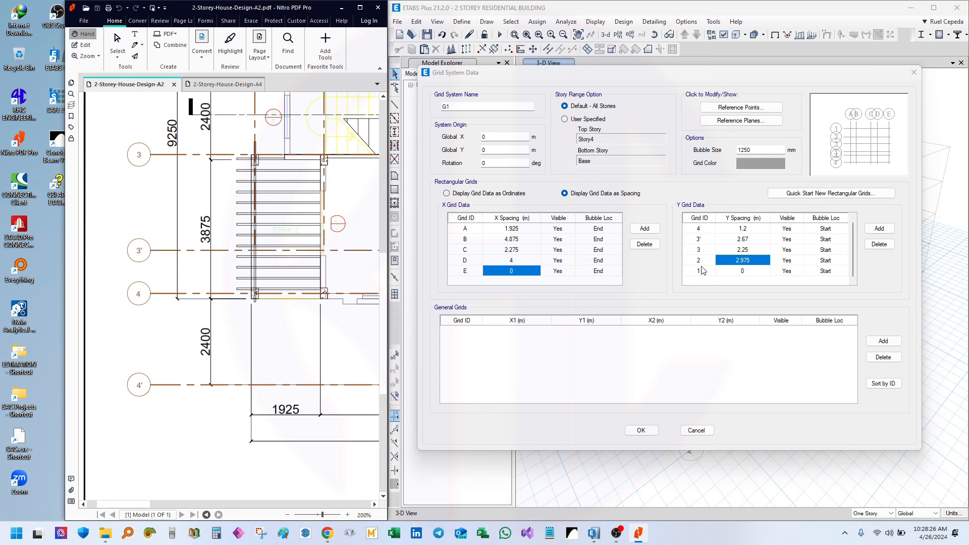
mouse_move(153, 195)
left_mouse_down()
mouse_move(192, 386)
mouse_move(199, 236)
left_mouse_up()
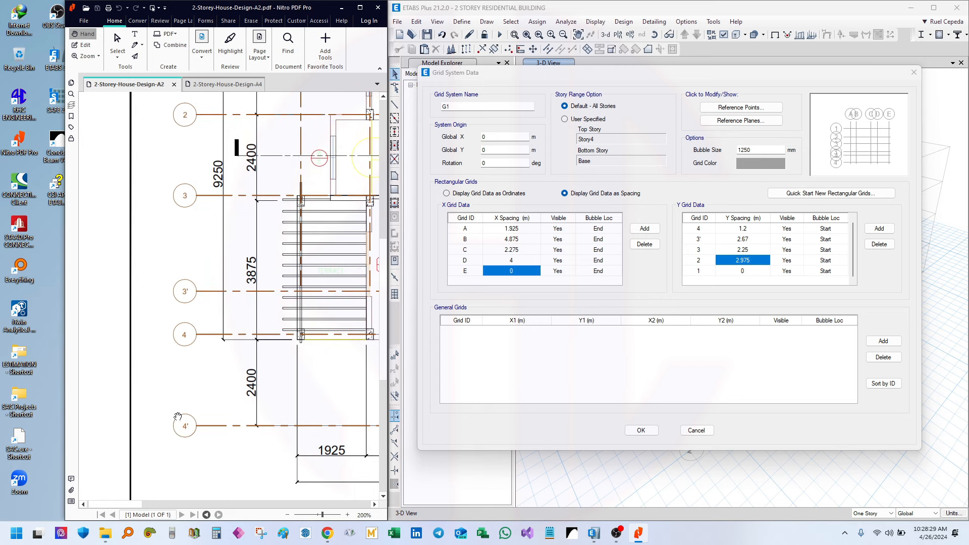
left_click_drag(215, 183, 200, 282)
left_click_drag(194, 341, 194, 259)
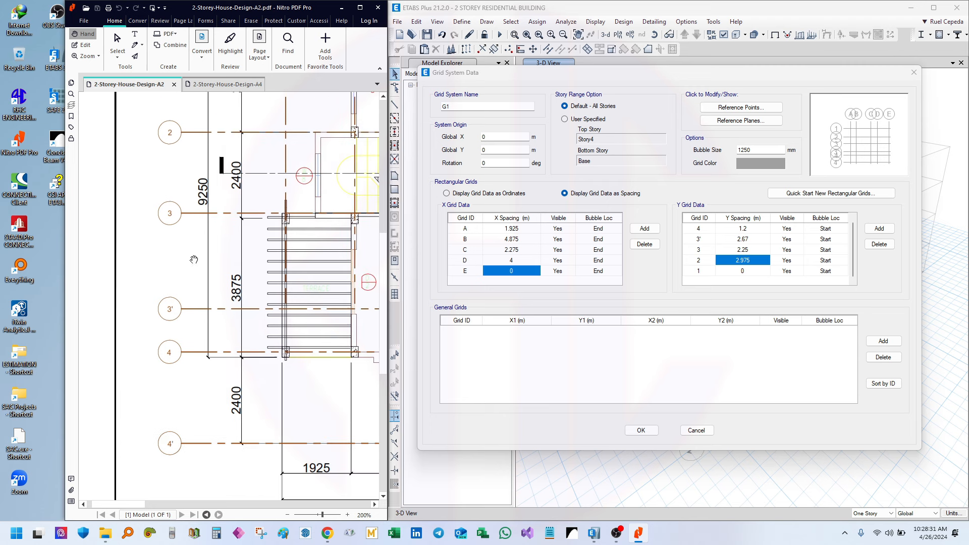
left_click(705, 272)
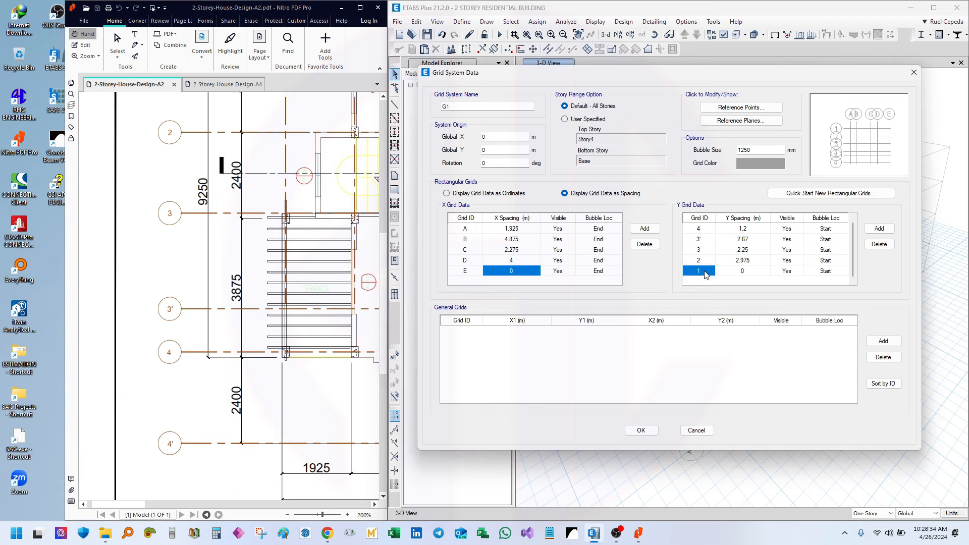
left_click(748, 271)
left_click(699, 271)
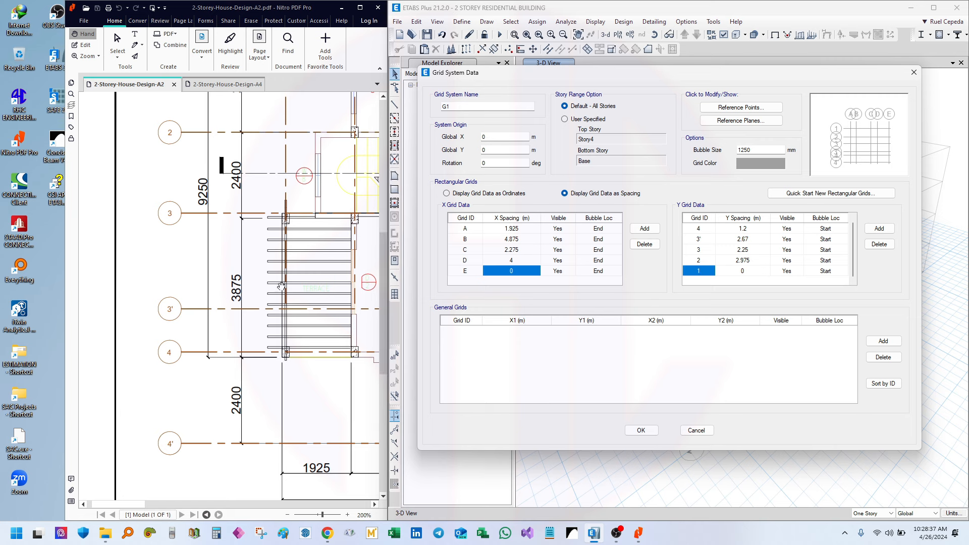
left_click_drag(233, 424, 240, 390)
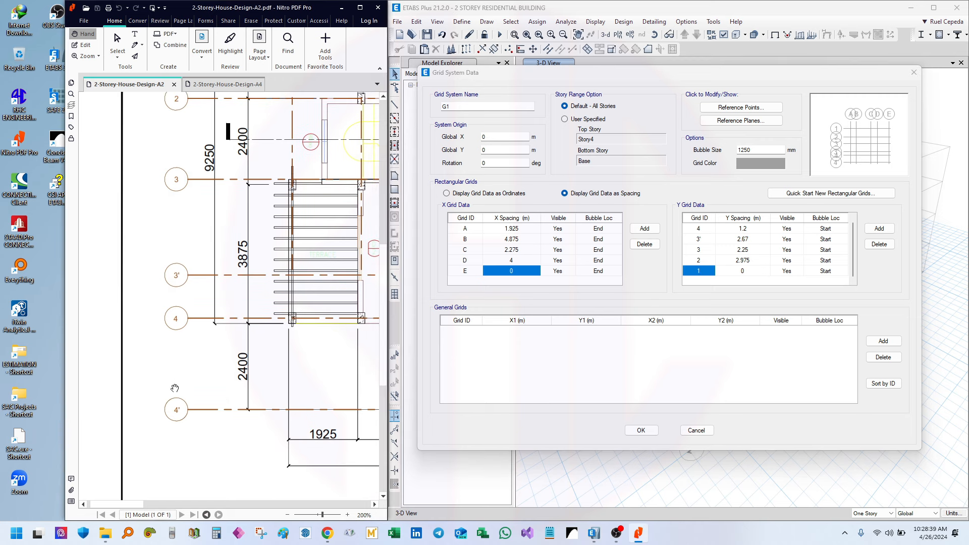
mouse_move(253, 258)
left_mouse_down()
mouse_move(262, 283)
mouse_move(254, 269)
mouse_move(246, 303)
left_mouse_up()
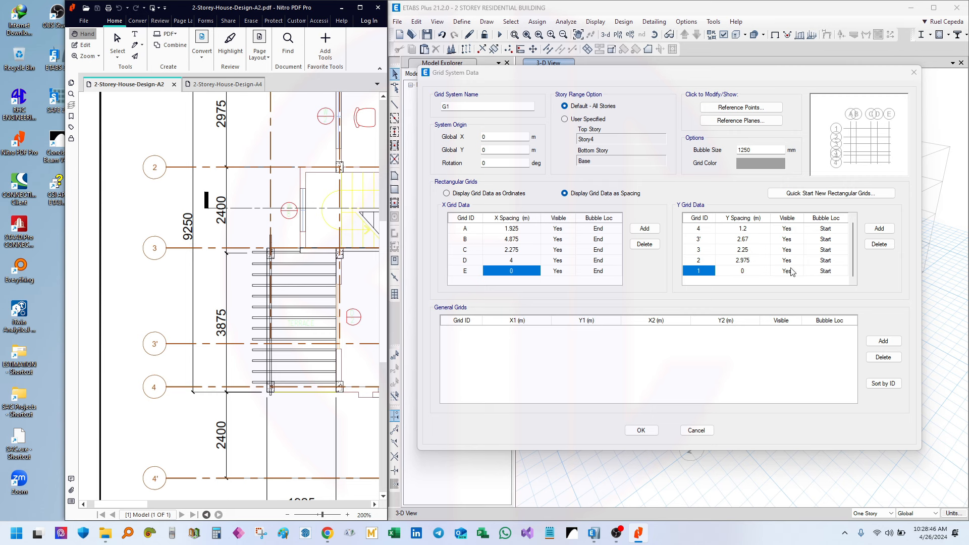
Check the Y spacing of grid line 1 and switch the rectangular grid data display to ordinates
left_click(746, 264)
left_click(748, 272)
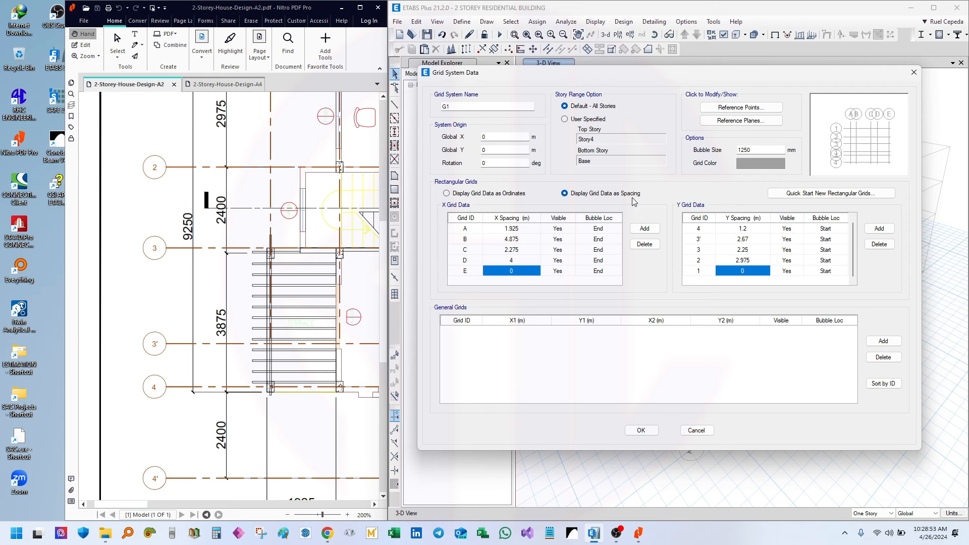
left_click(478, 198)
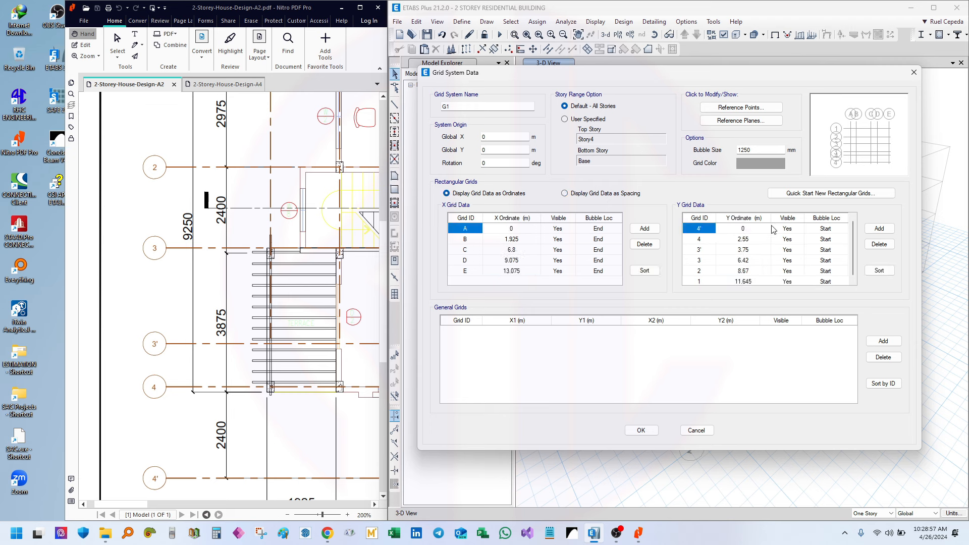
Review the Y ordinates of grid lines 4' to 1, and switch the rectangular grid data display back to spacing
left_click(741, 270)
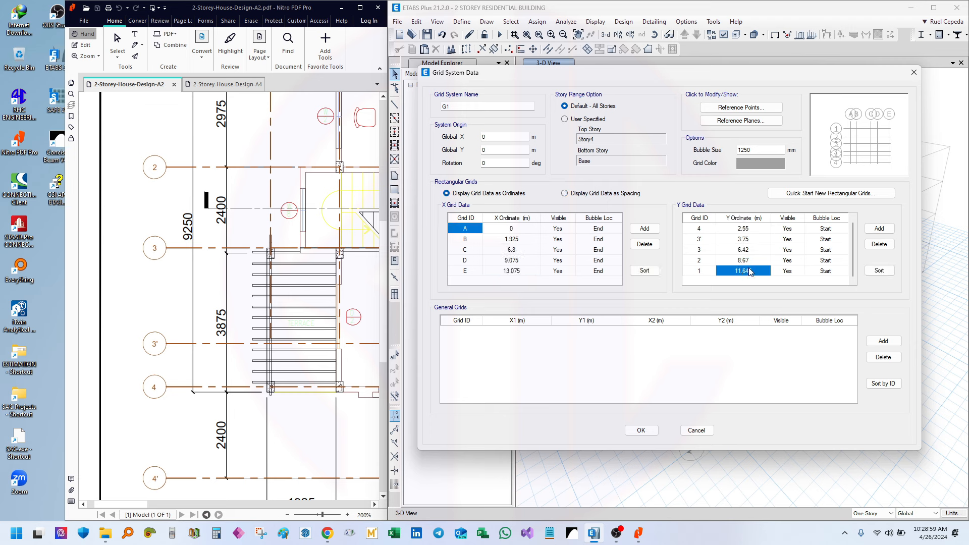
scroll(752, 270, "up", 1)
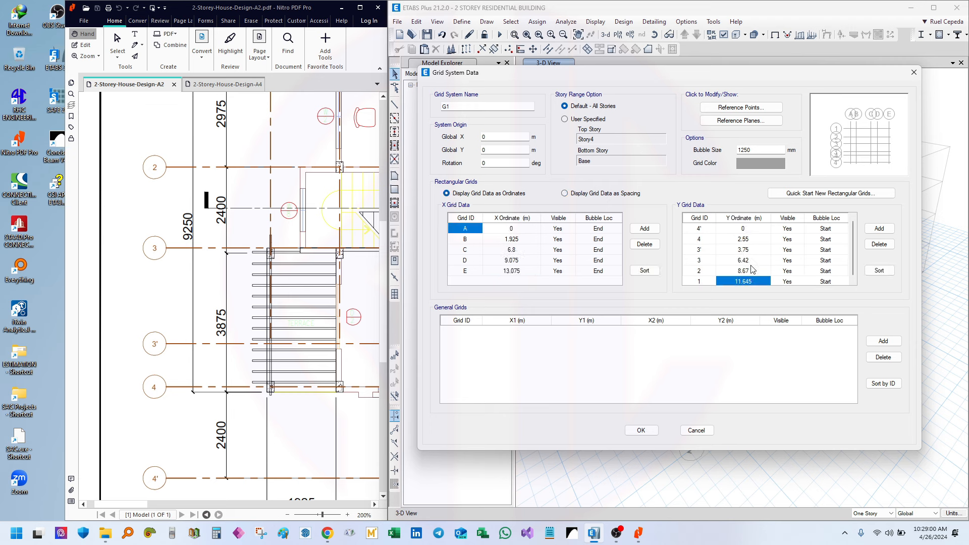
left_click(750, 231)
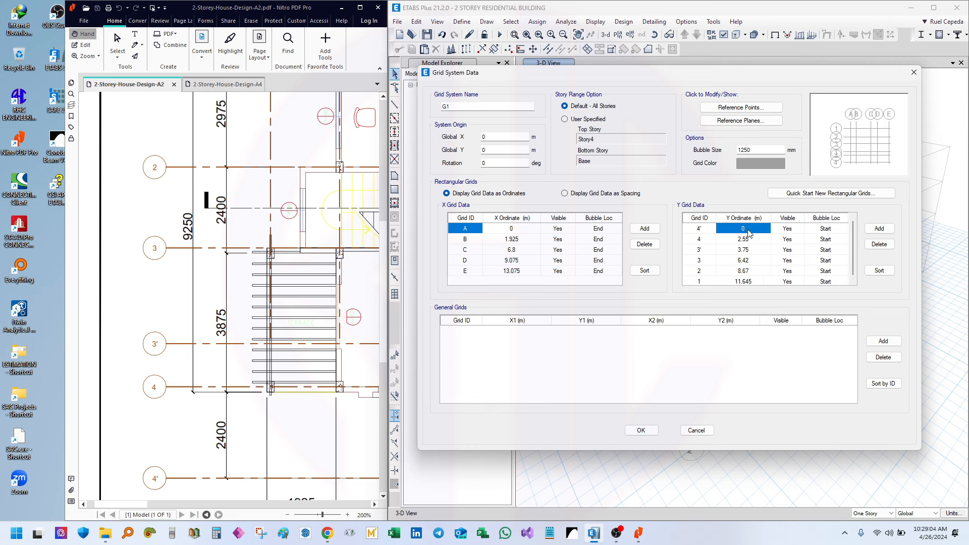
left_click(750, 239)
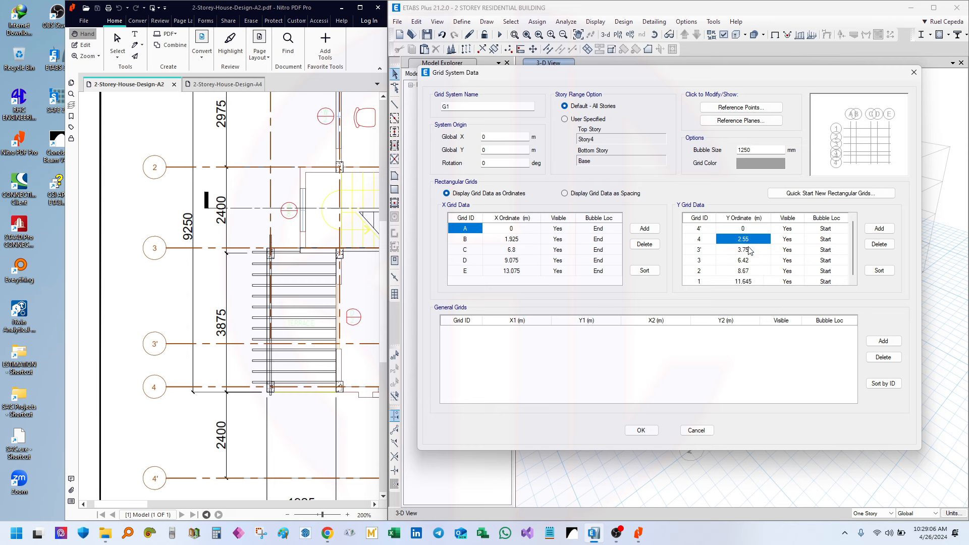
left_click(750, 250)
scroll(751, 270, "down", 1)
left_click(751, 271)
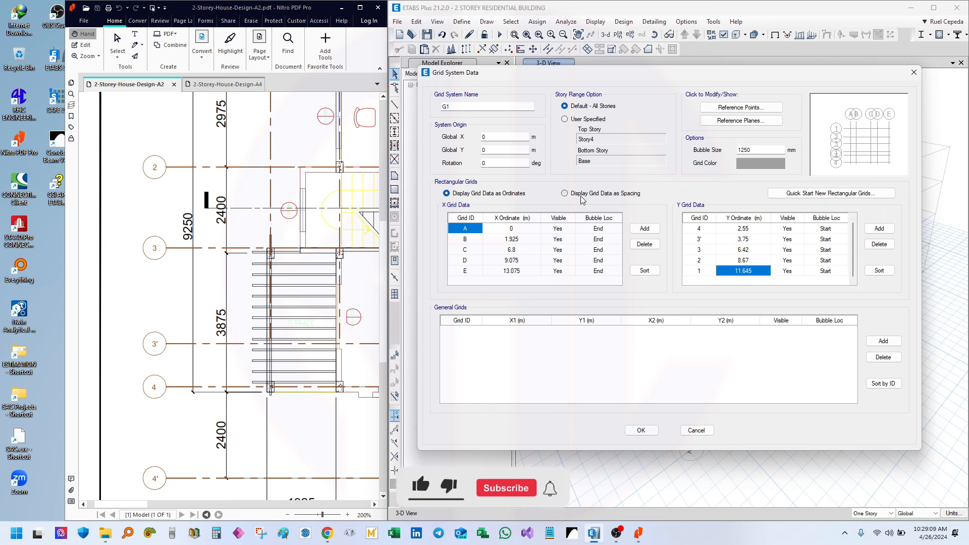
left_click(609, 198)
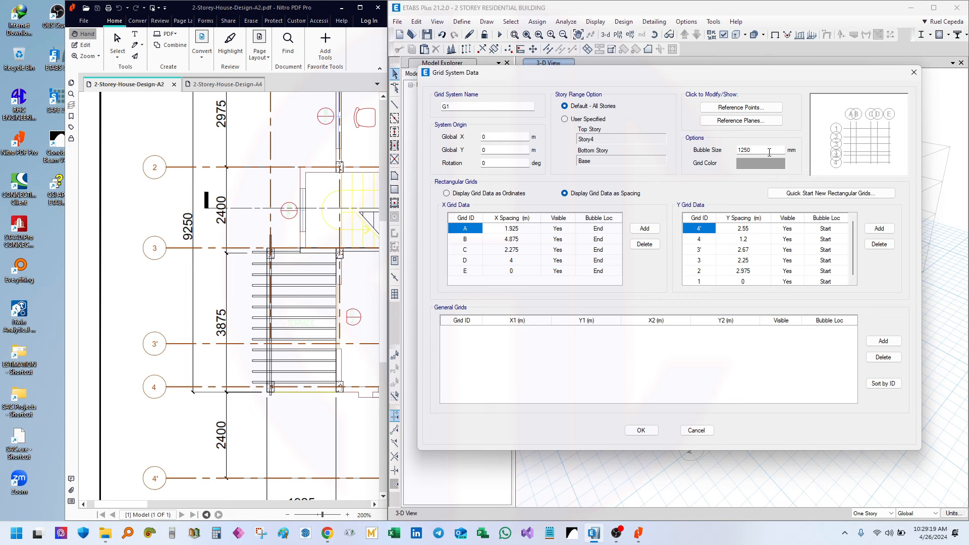
Arrange the floor plan PDF window and the Grid System Data dialog side by side so they do not overlap
double_click(769, 152)
left_click_drag(627, 76, 518, 63)
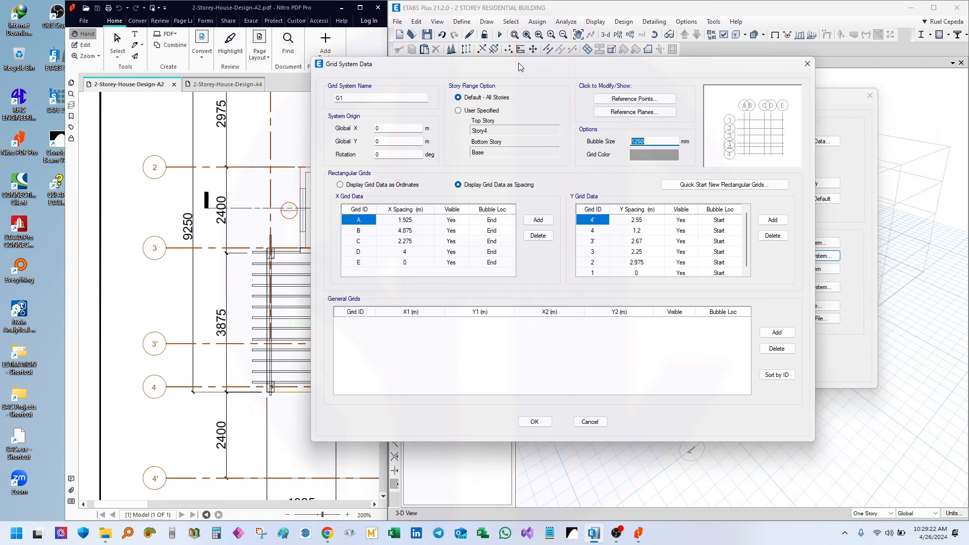
left_click(508, 360)
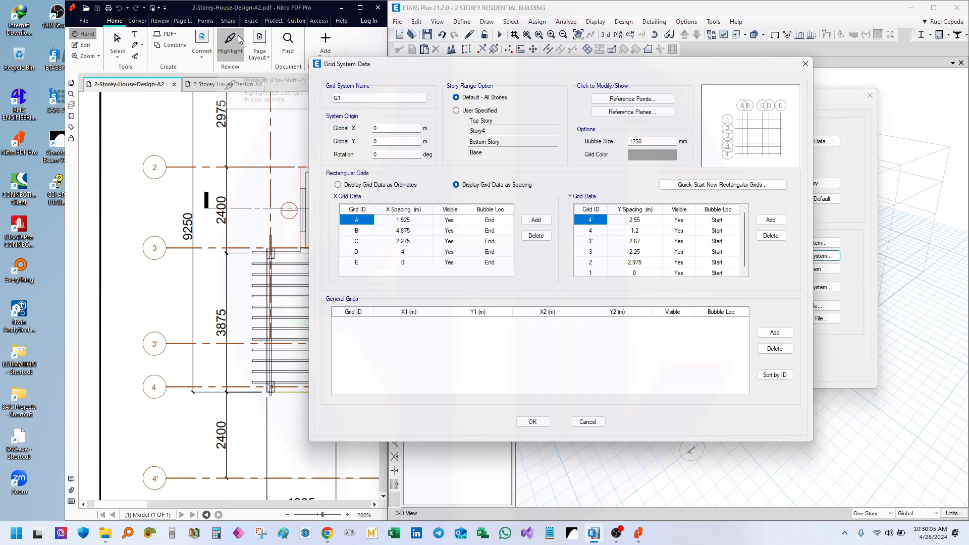
left_click_drag(242, 15, 1, 126)
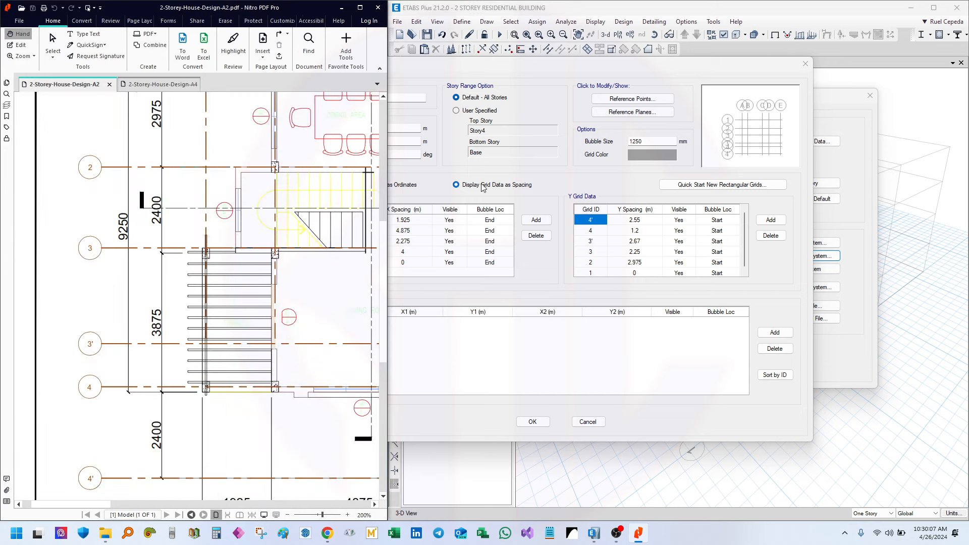
left_click_drag(543, 74, 637, 74)
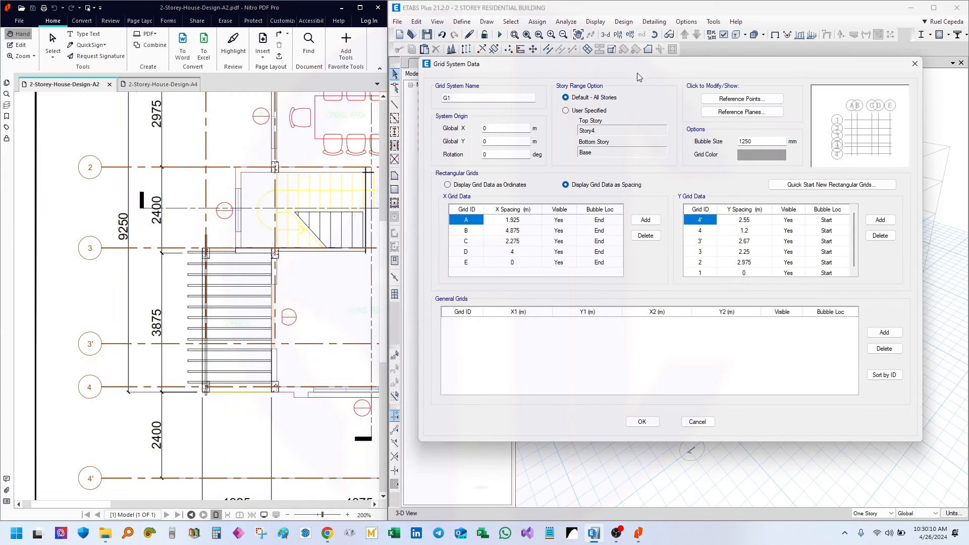
Set the grid bubble size to 700 mm
left_click(776, 144)
left_click_drag(759, 142, 708, 146)
left_click(766, 143)
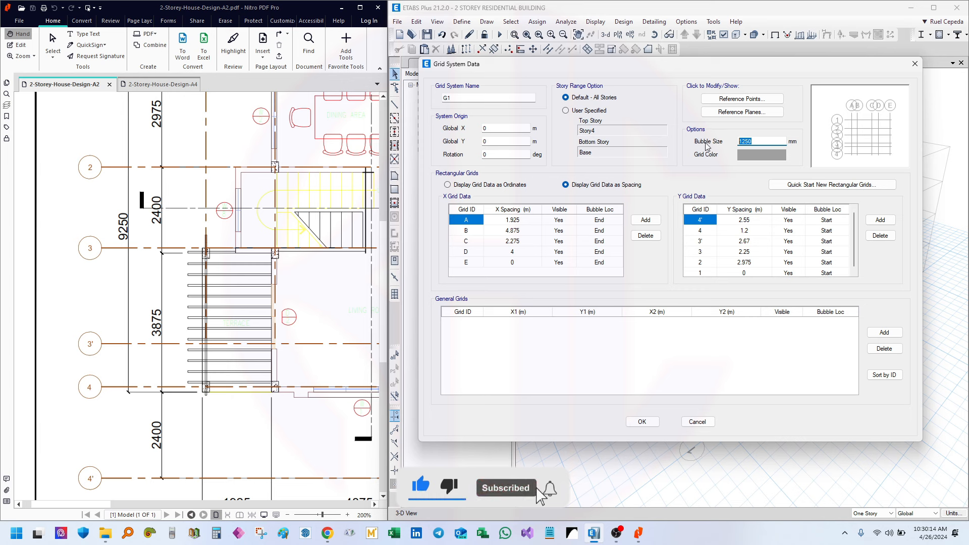
left_click(769, 141)
left_click_drag(770, 140, 702, 145)
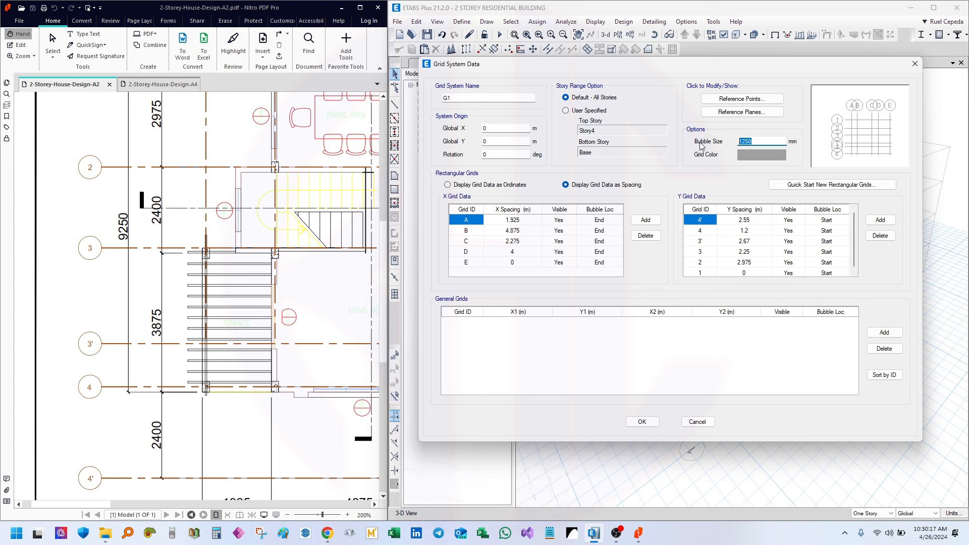
type("700")
key("Return")
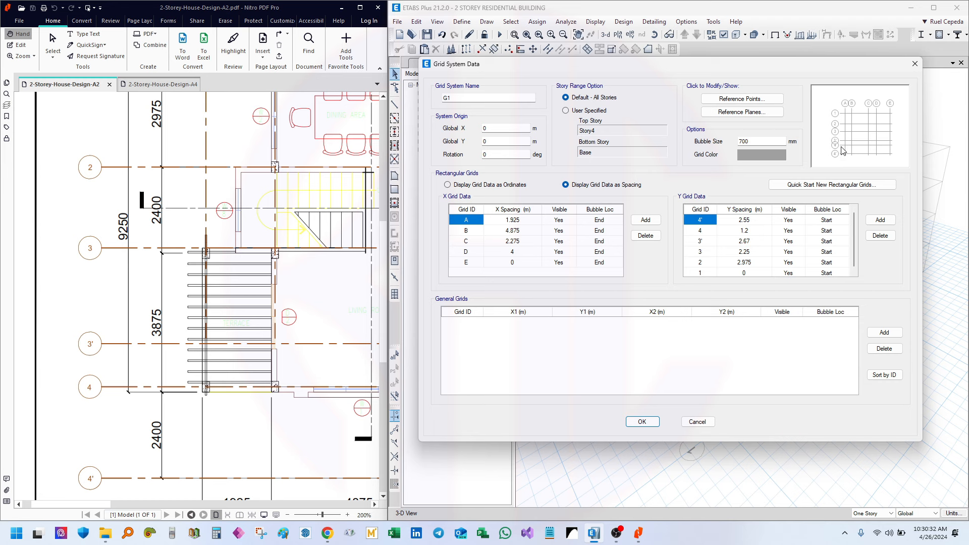
Reduce the grid bubble size to 500 mm
double_click(761, 142)
type("5")
key("Return")
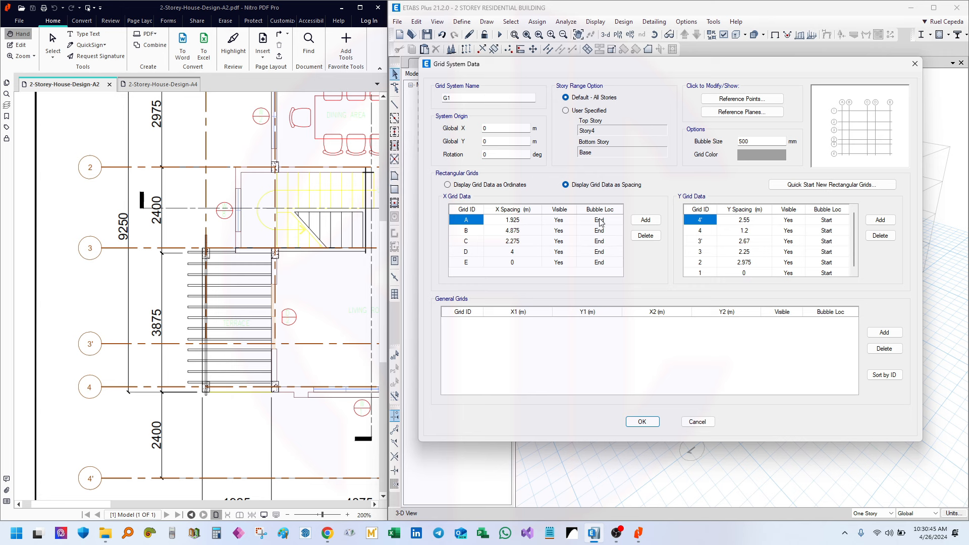
Set the bubble location of X grid line A to Both
left_click(617, 220)
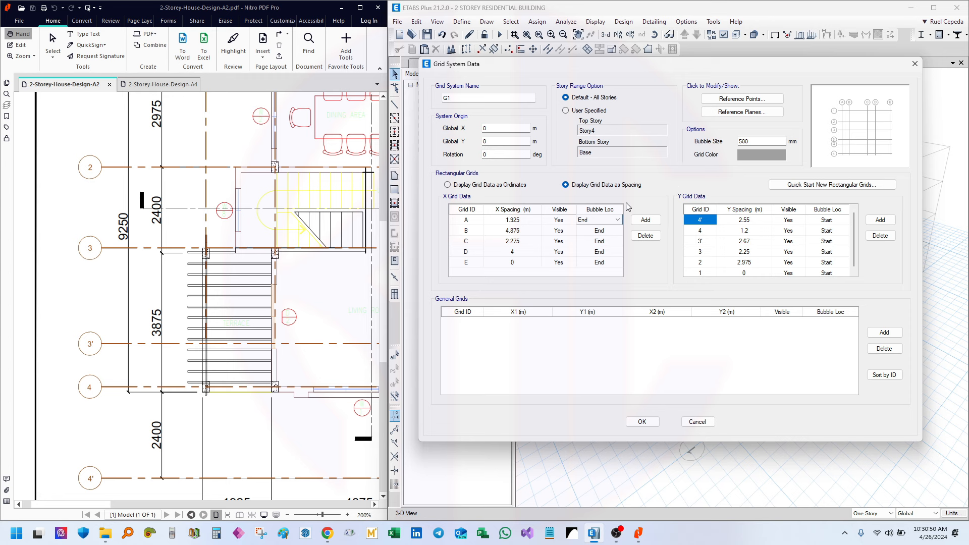
left_click(617, 220)
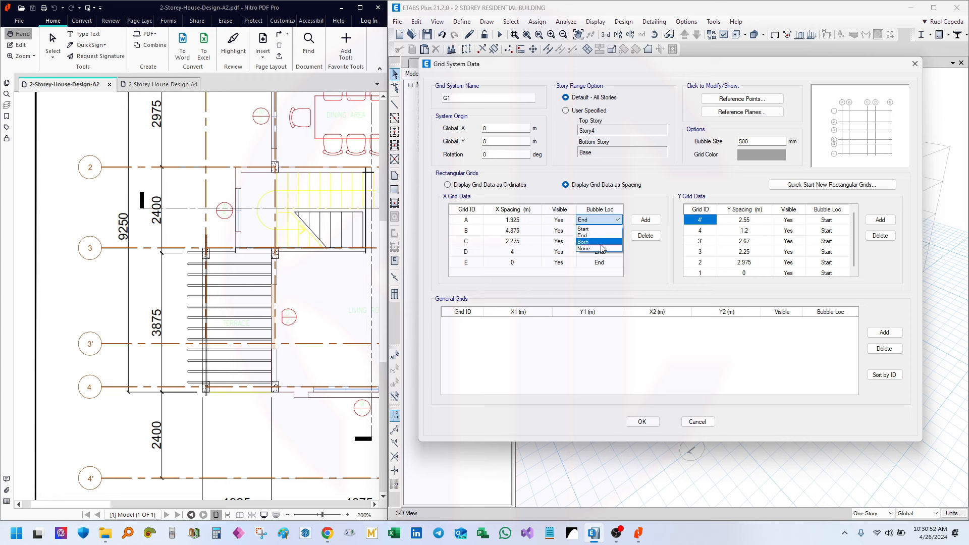
left_click(601, 243)
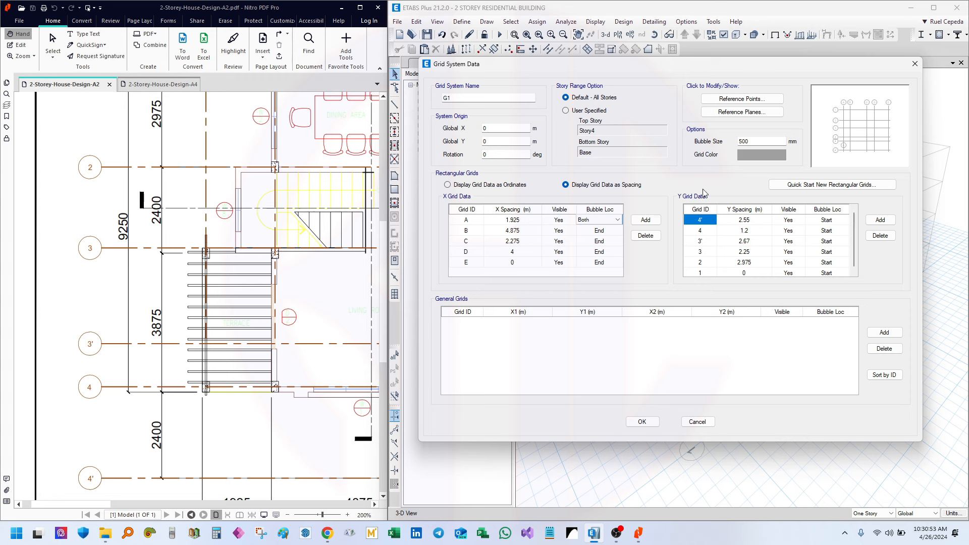
left_click(618, 220)
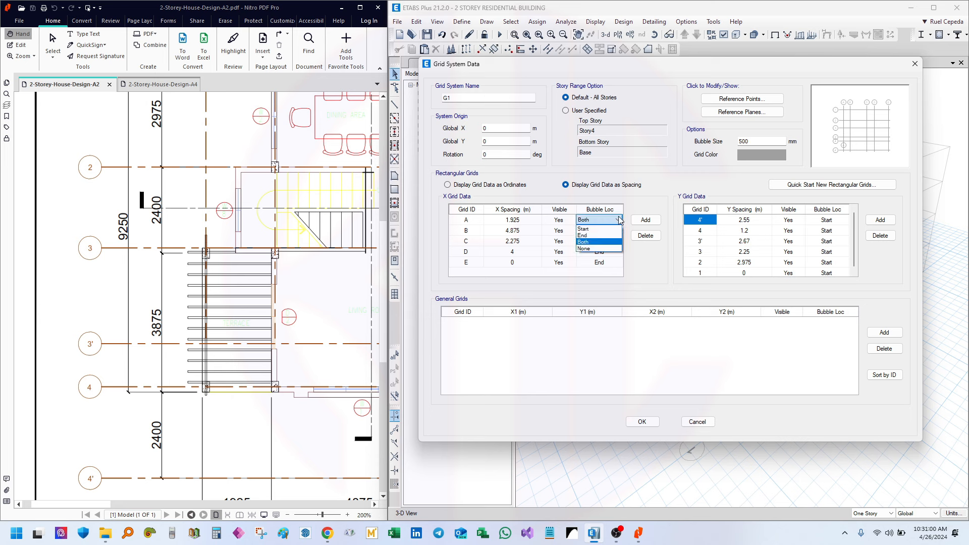
Examine where the grid bubbles are placed around the whole ground floor plan in the PDF
left_click(179, 221)
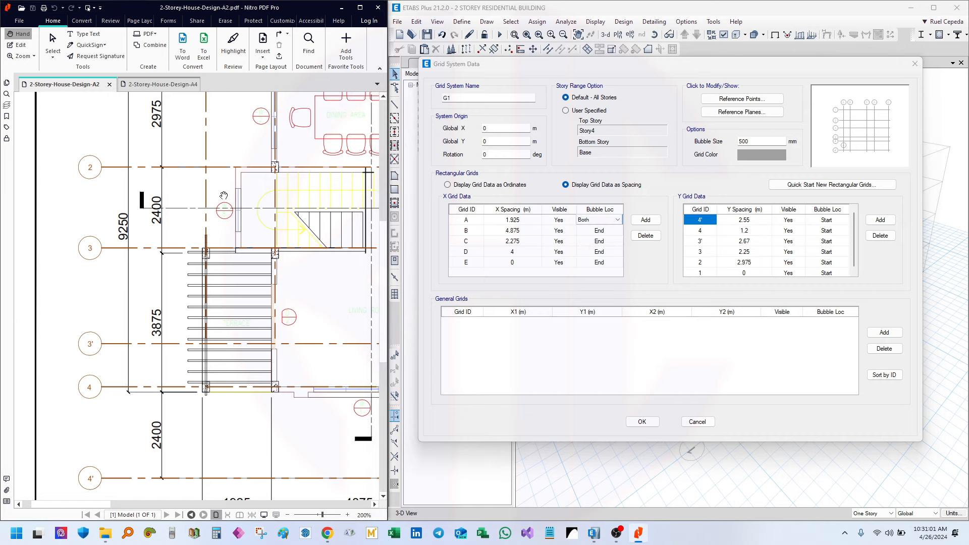
scroll(191, 277, "down", 2, "ctrl")
scroll(155, 270, "down", 4, "ctrl")
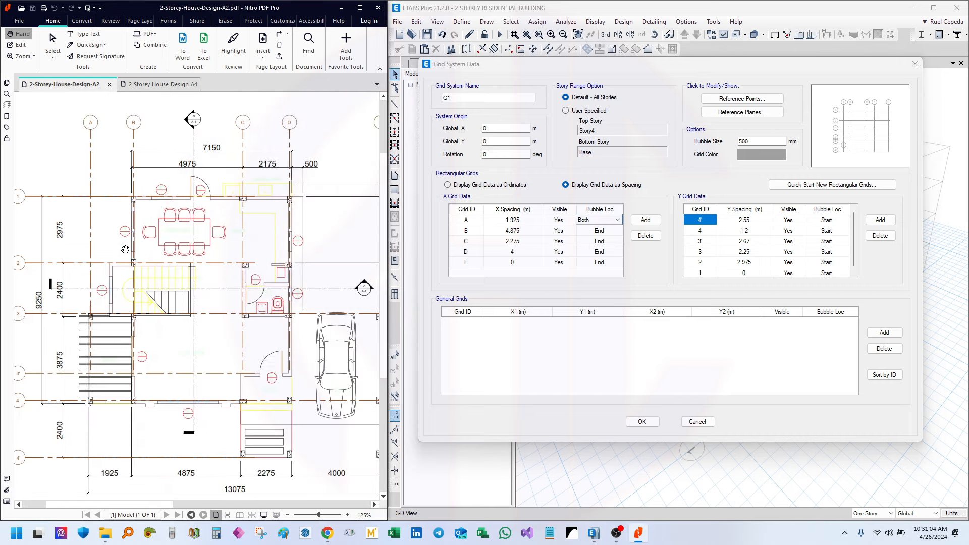
left_click_drag(174, 223, 232, 221)
scroll(115, 225, "up", 1, "ctrl")
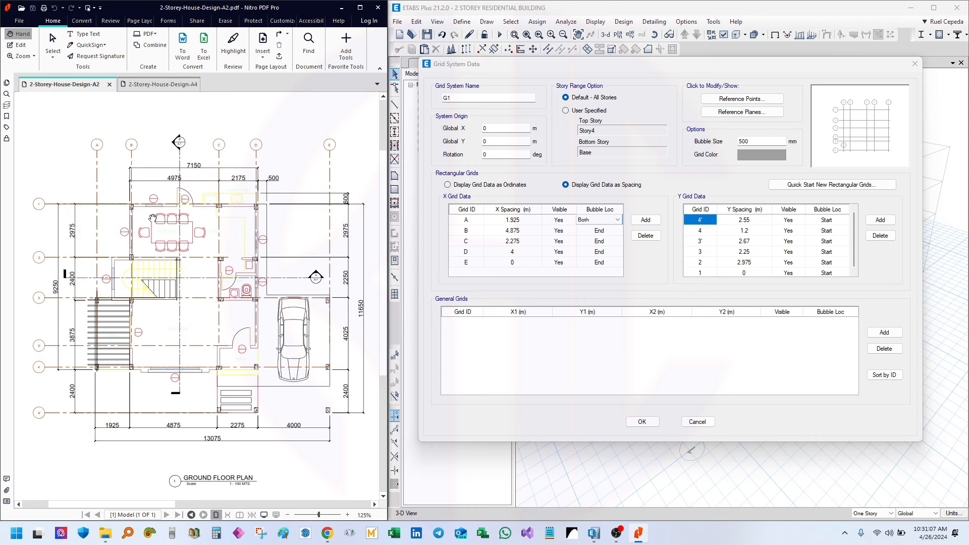
left_click_drag(116, 221, 158, 219)
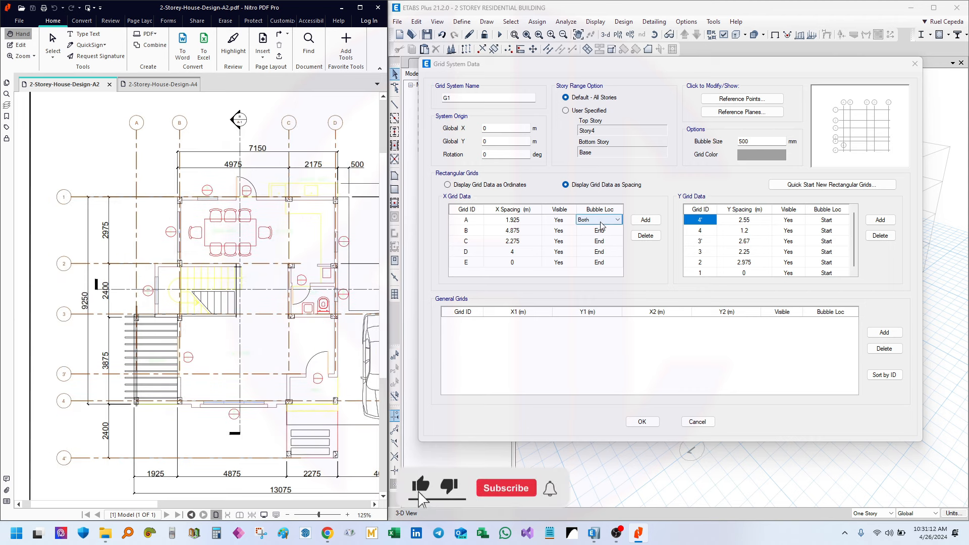
Set the bubble location of X grid lines B, C, D and E to Both, matching grid line A
left_click_drag(718, 60, 718, 63)
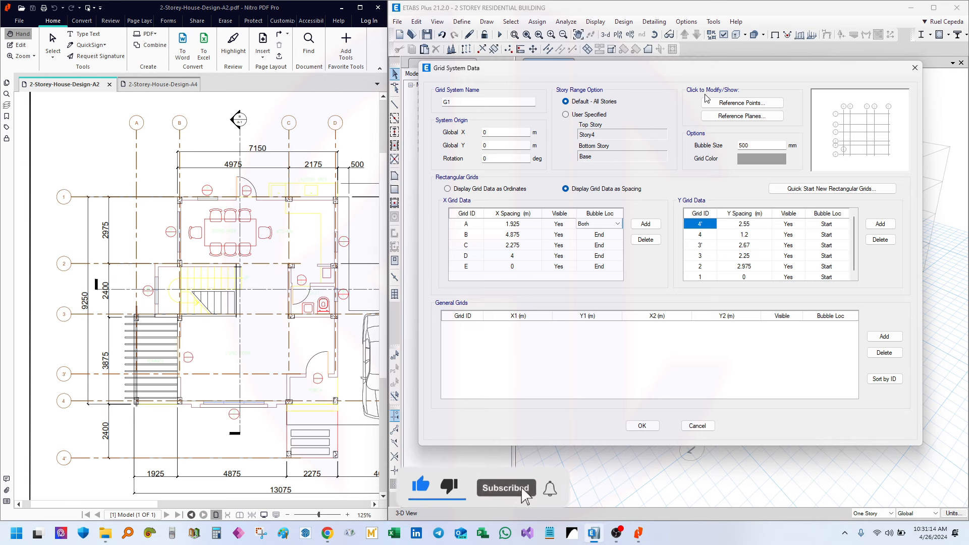
left_click(609, 231)
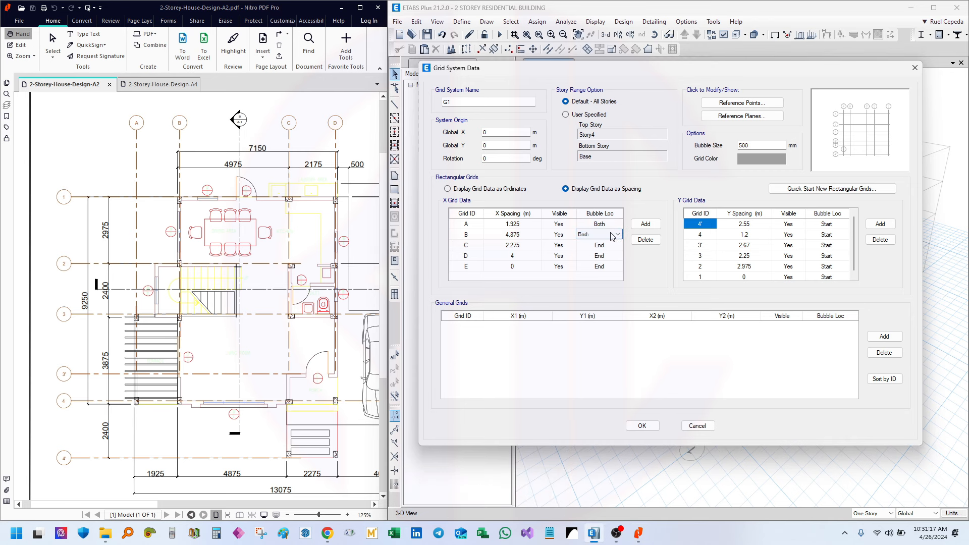
left_click(600, 225)
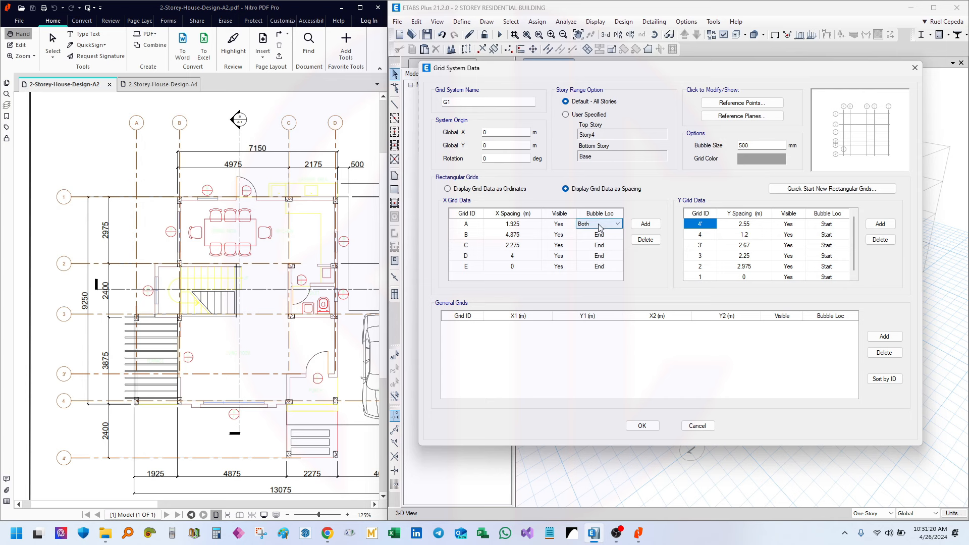
left_click(599, 224)
left_click(637, 279)
left_click(601, 246)
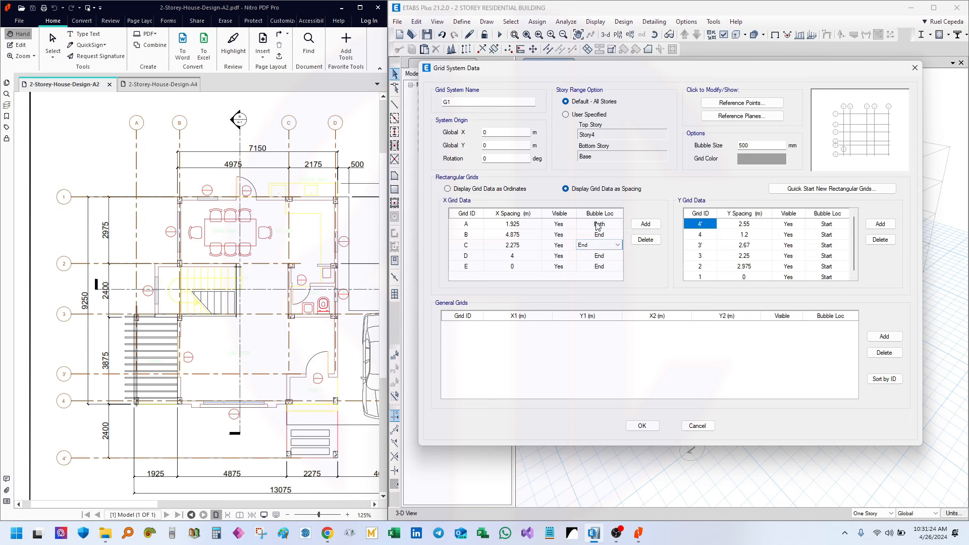
left_click(597, 226)
left_click_drag(602, 235, 606, 265)
type("Both Both Both")
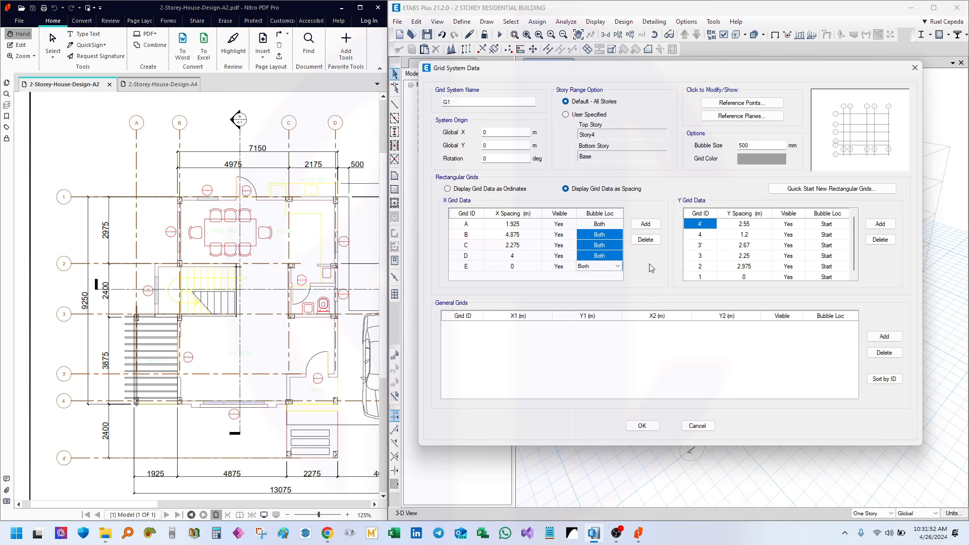
Set the bubble location of all Y grid lines, 4' to 1, to Both and accept the grid system edits
left_click(833, 228)
left_click(826, 235)
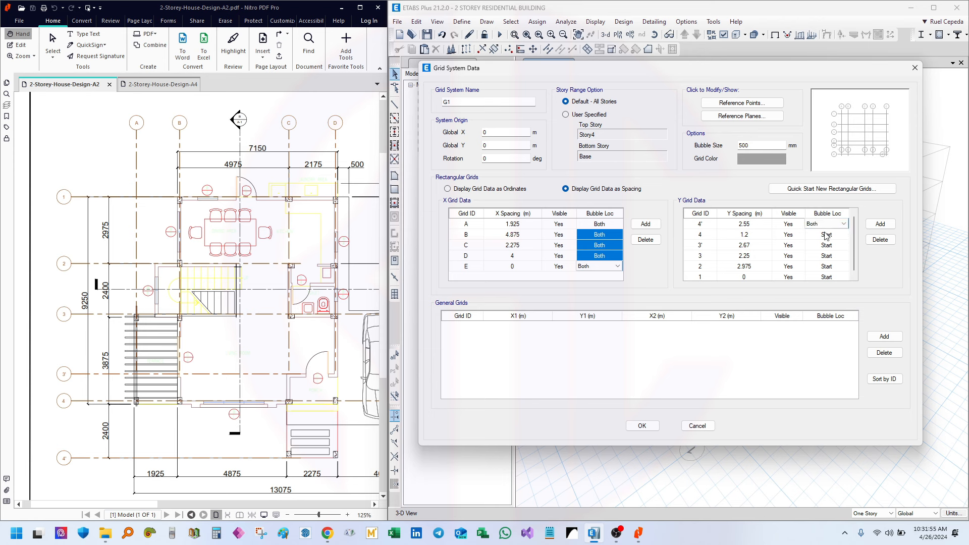
left_click_drag(826, 235, 830, 307)
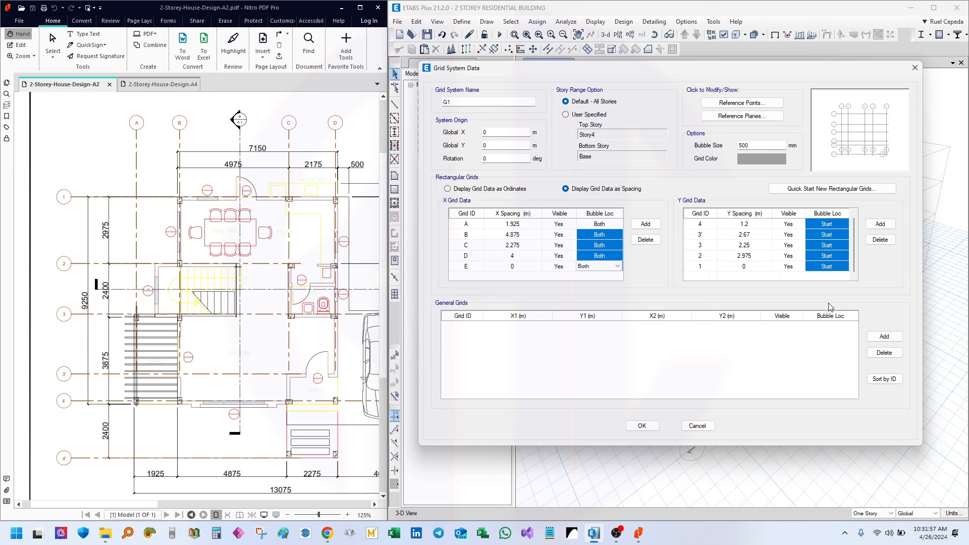
type("Both Both Both Both Both")
left_click(642, 426)
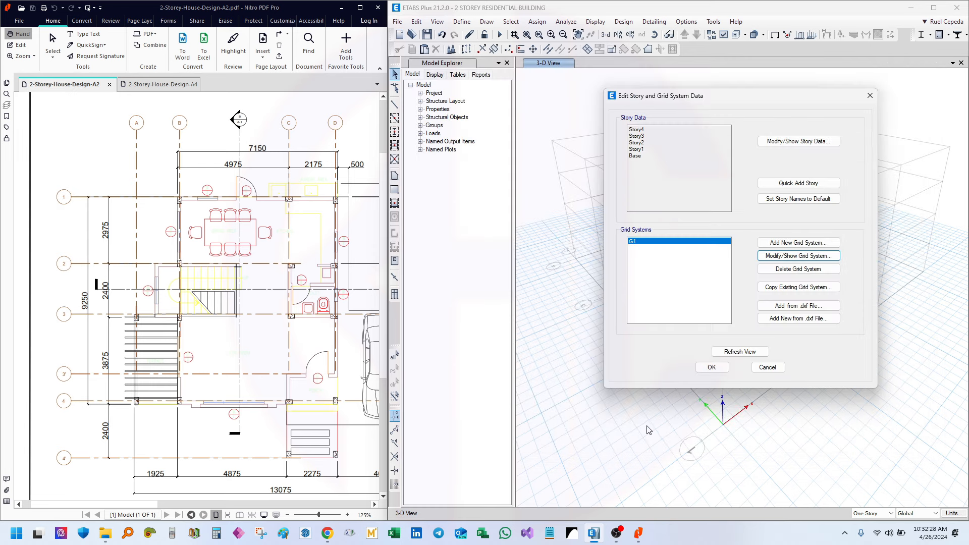
left_click(711, 367)
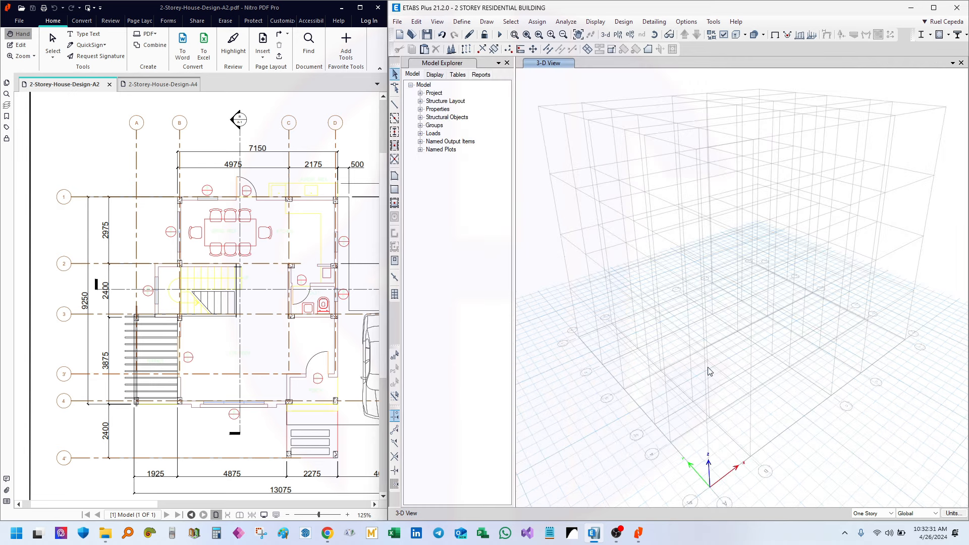
Display the plan view of Story1 with the whole grid in view
left_click(617, 35)
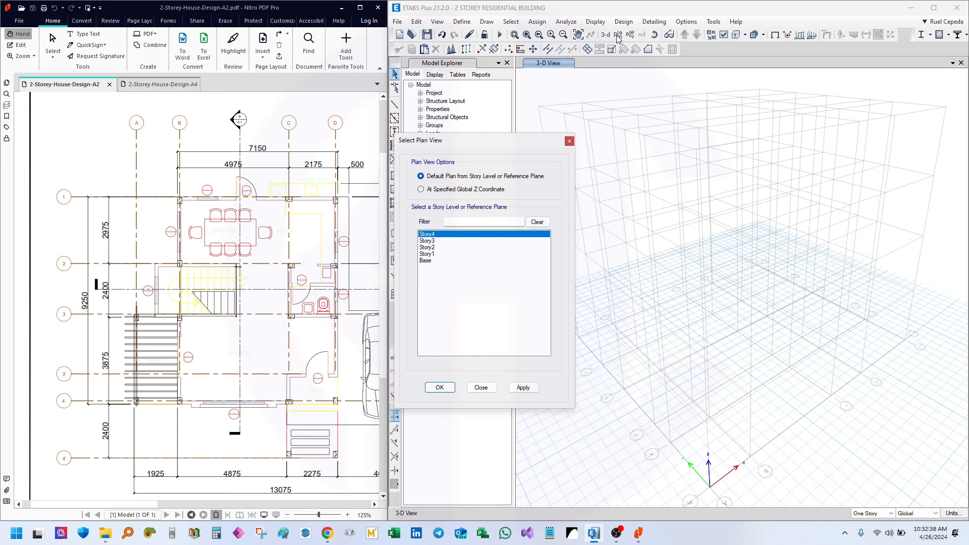
left_click(432, 255)
left_click(440, 388)
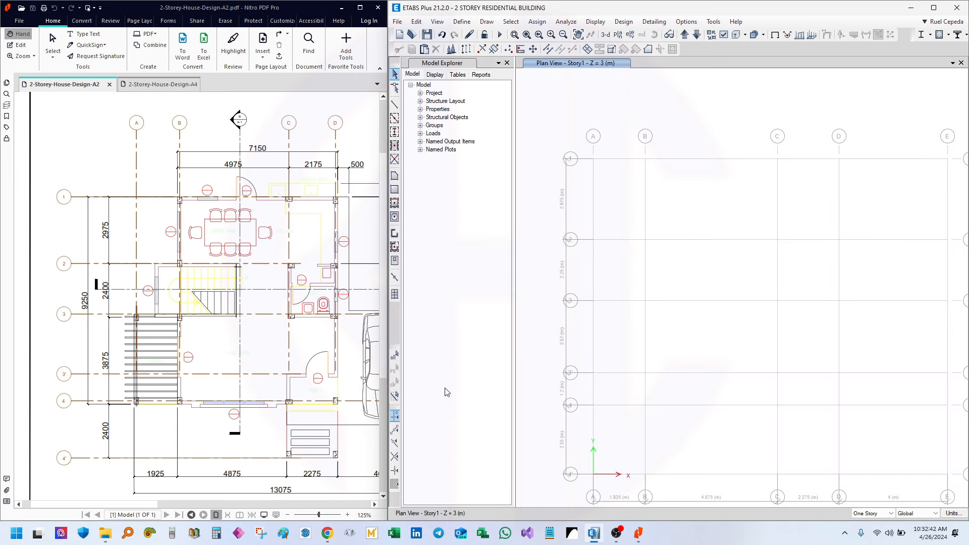
scroll(656, 253, "down", 3)
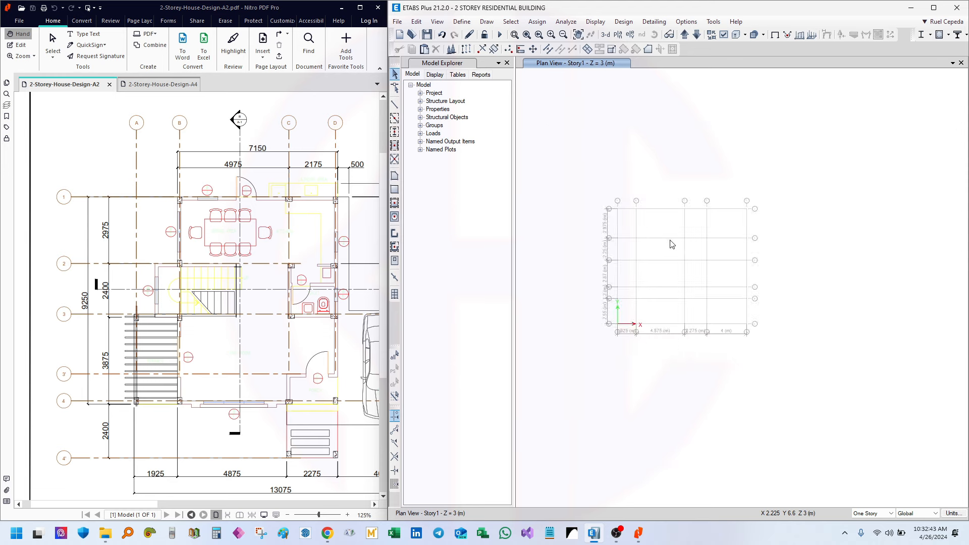
Maximize the ETABS window and examine the grid lines, bubbles and spacing dimensions in the Story1 plan view
scroll(673, 243, "up", 3)
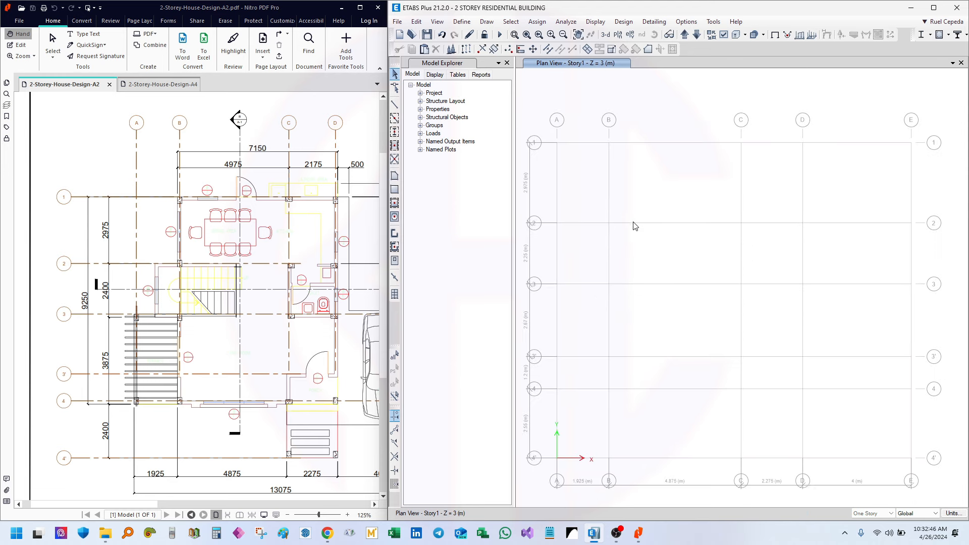
left_click(933, 8)
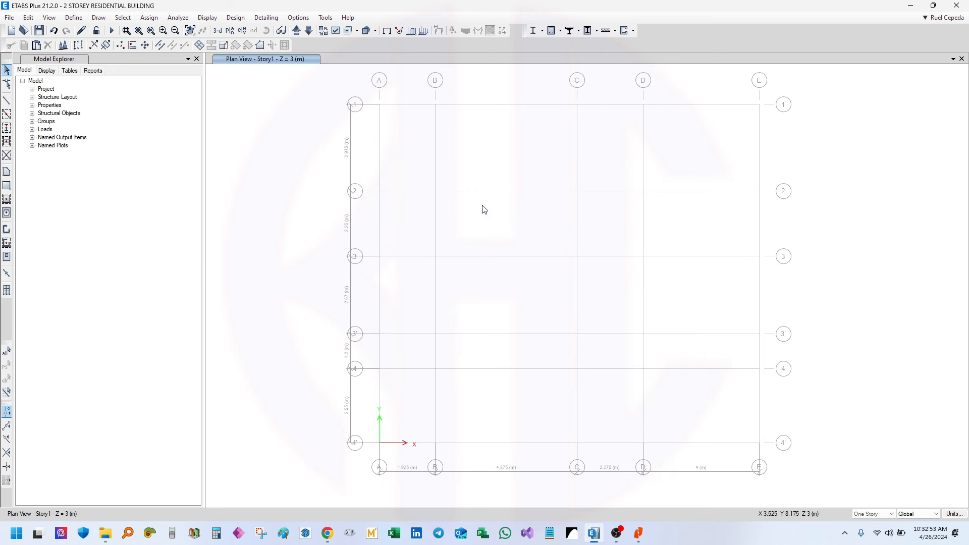
scroll(324, 190, "up", 3)
middle_click_drag(422, 164, 426, 182)
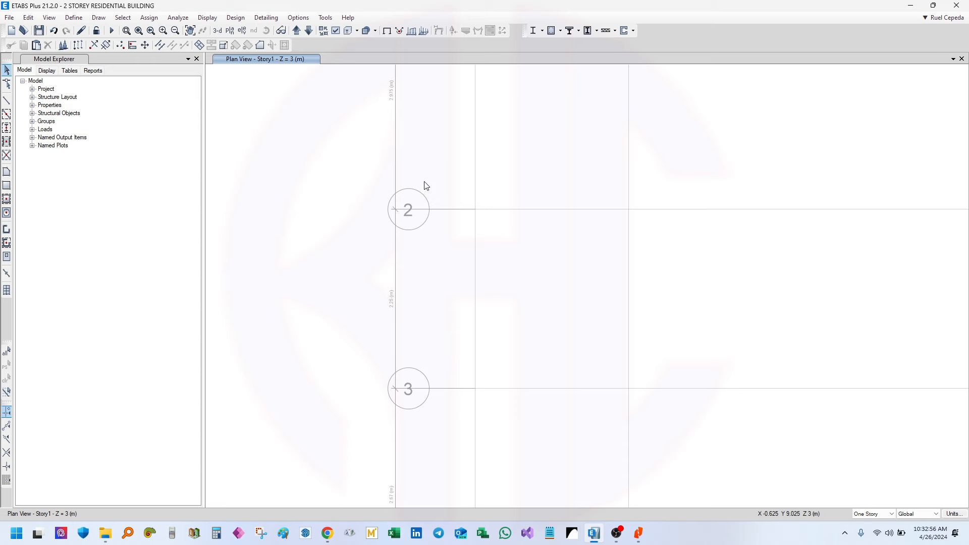
scroll(425, 186, "down", 5)
scroll(432, 192, "up", 3)
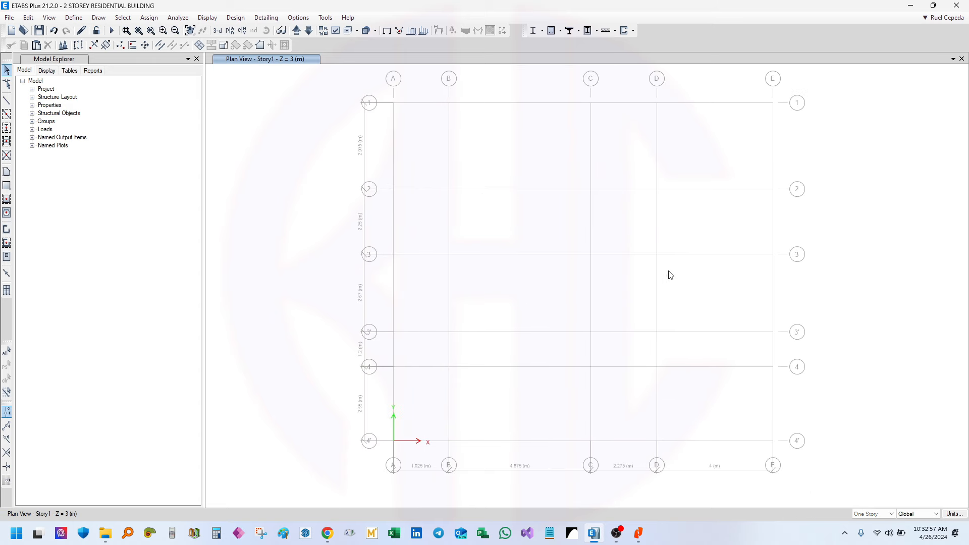
middle_click_drag(670, 275, 496, 322)
middle_click_drag(562, 270, 561, 252)
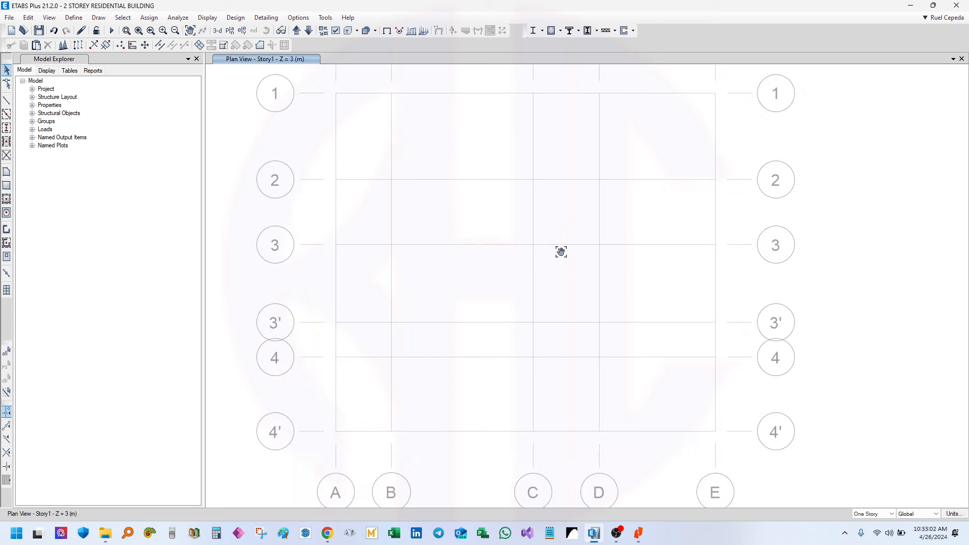
scroll(454, 233, "down", 3)
scroll(503, 223, "up", 6)
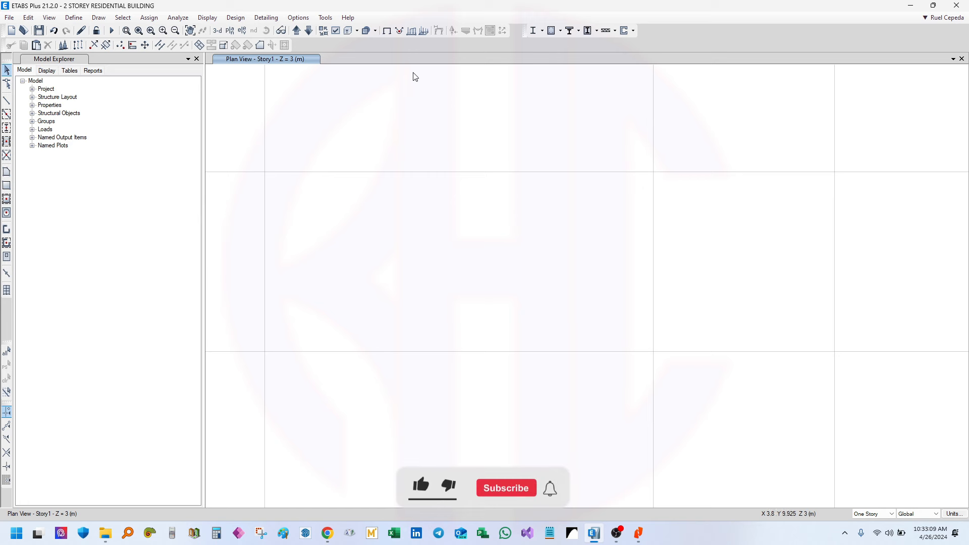
scroll(364, 249, "down", 3)
scroll(419, 242, "up", 3)
scroll(419, 242, "down", 1)
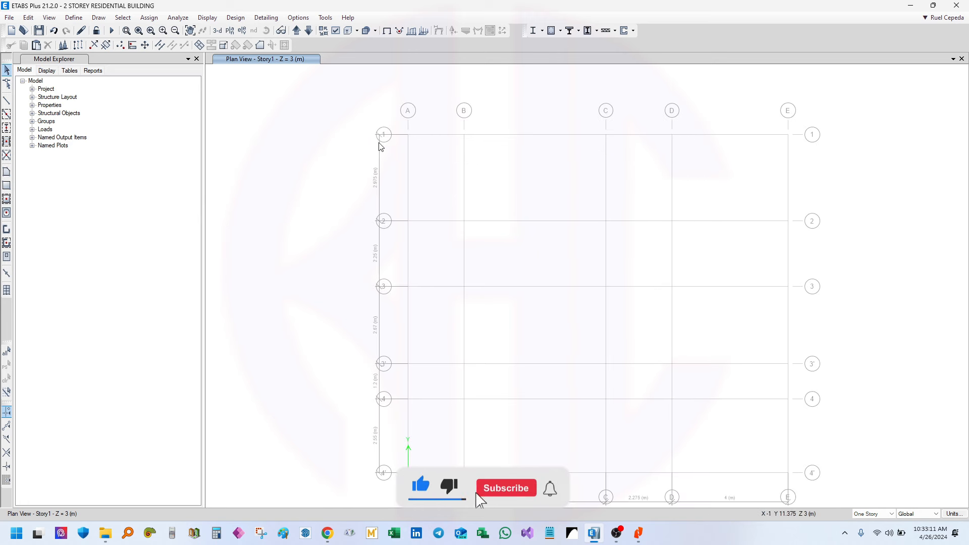
scroll(383, 223, "up", 2)
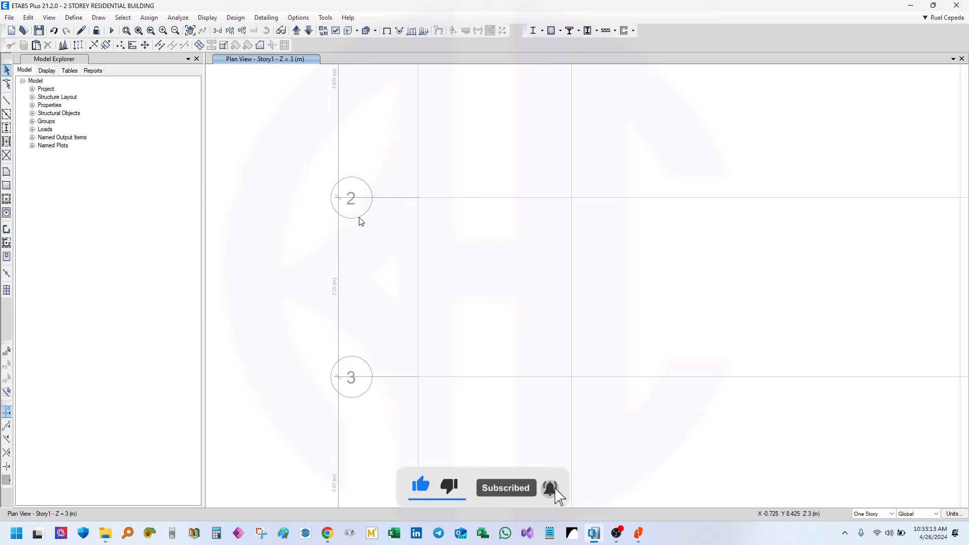
scroll(362, 219, "down", 2)
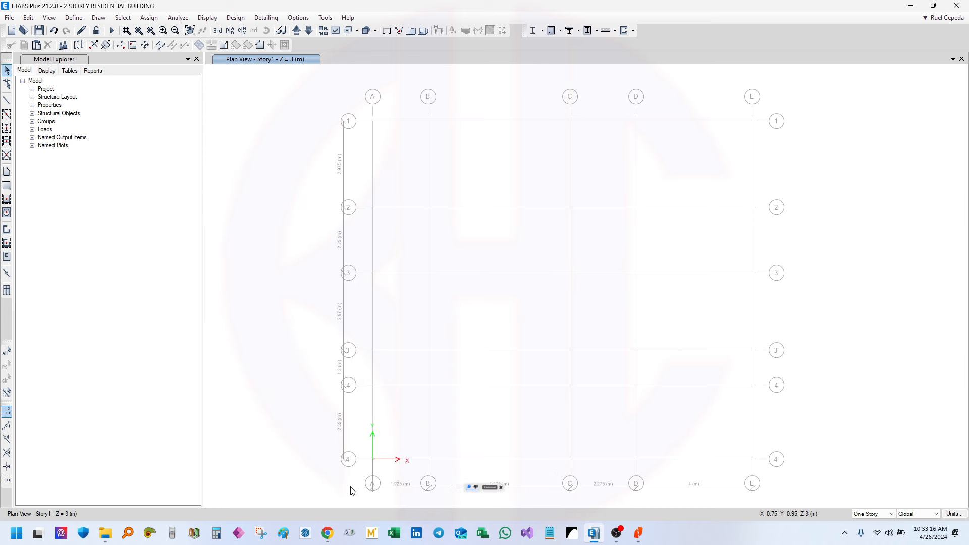
left_click_drag(352, 488, 198, 104)
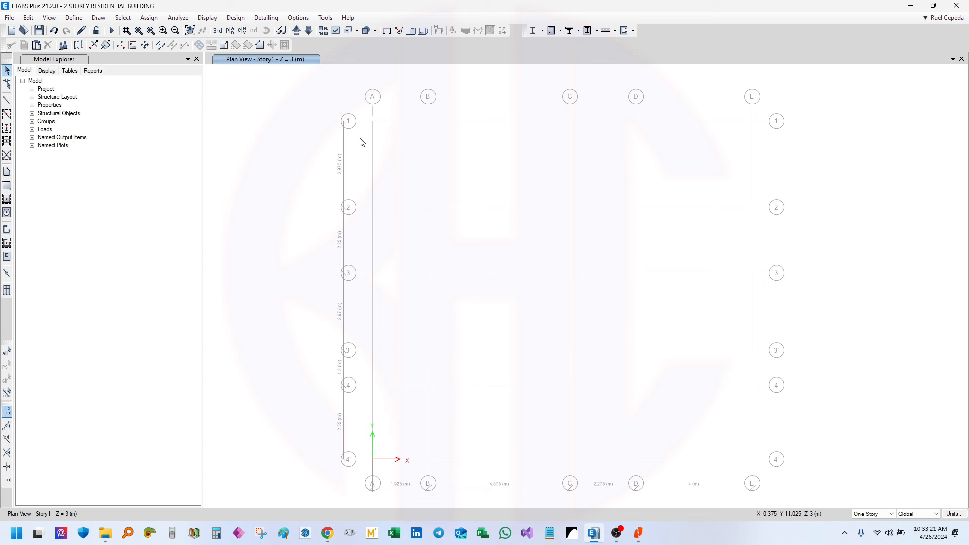
middle_click_drag(386, 201, 388, 224)
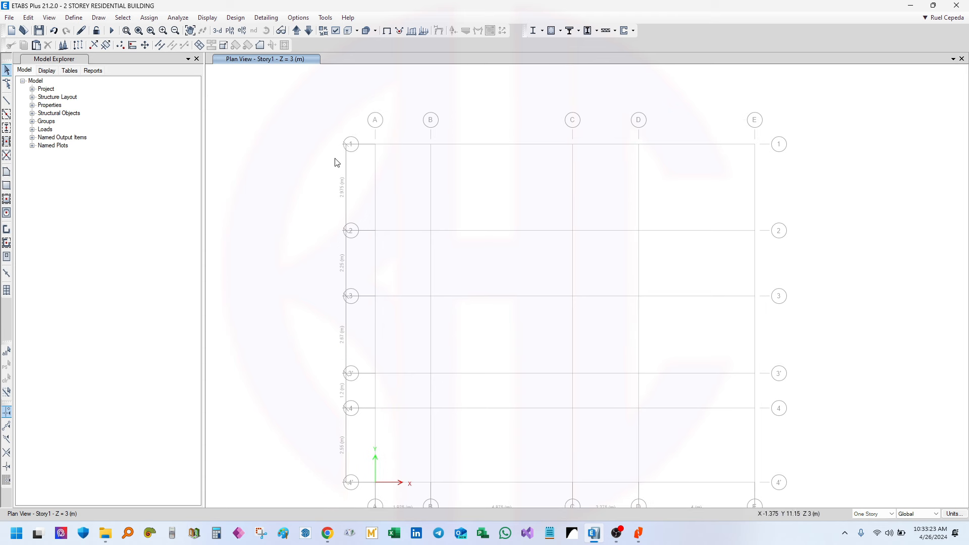
scroll(357, 140, "up", 4)
scroll(283, 77, "down", 4)
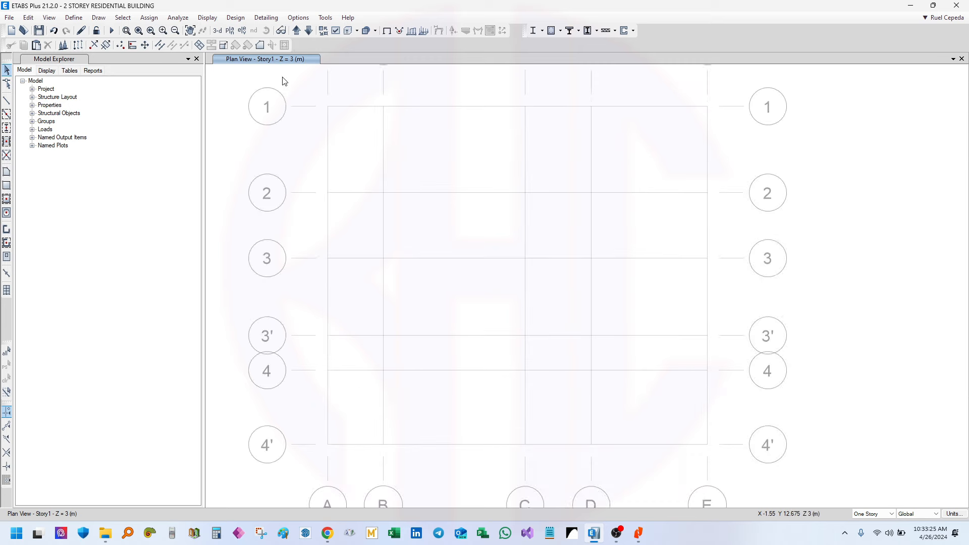
left_click(298, 18)
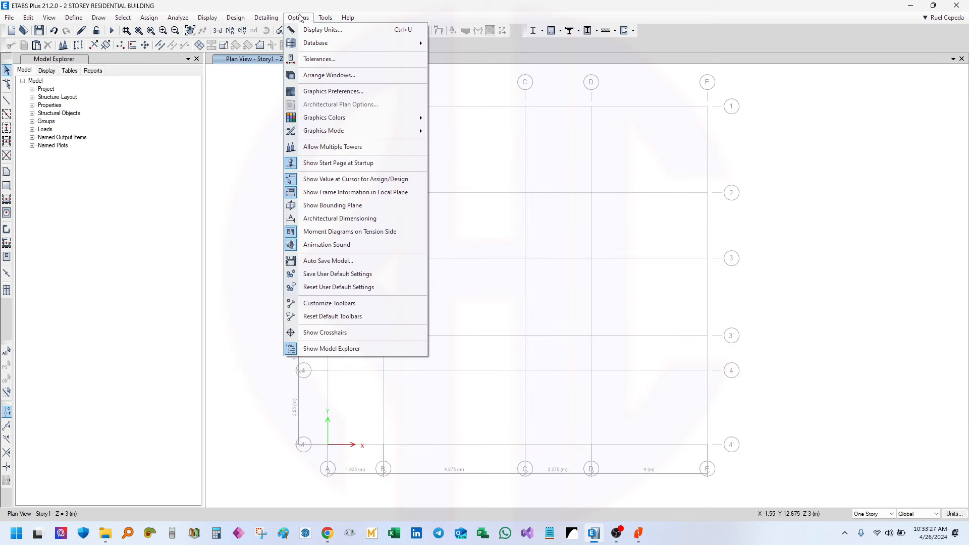
left_click(386, 92)
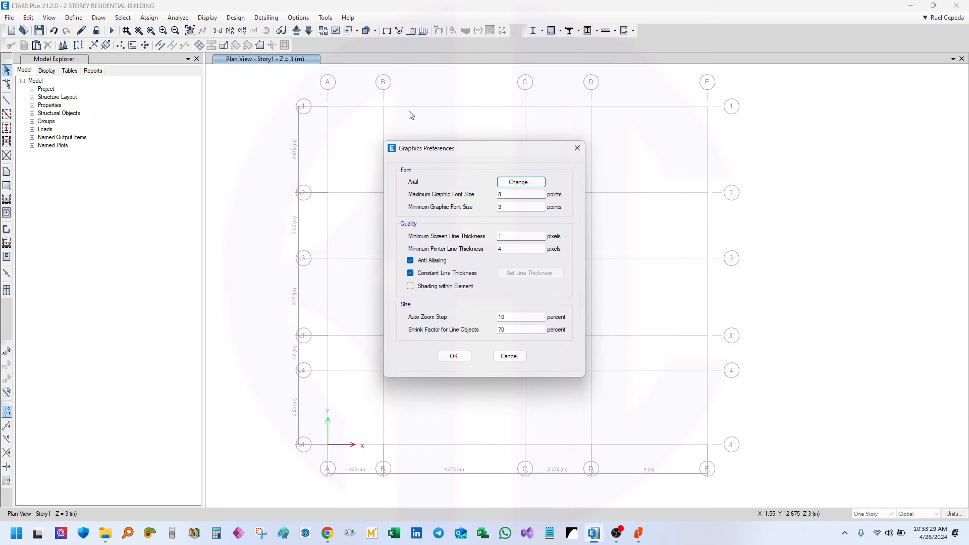
left_click_drag(504, 150, 685, 149)
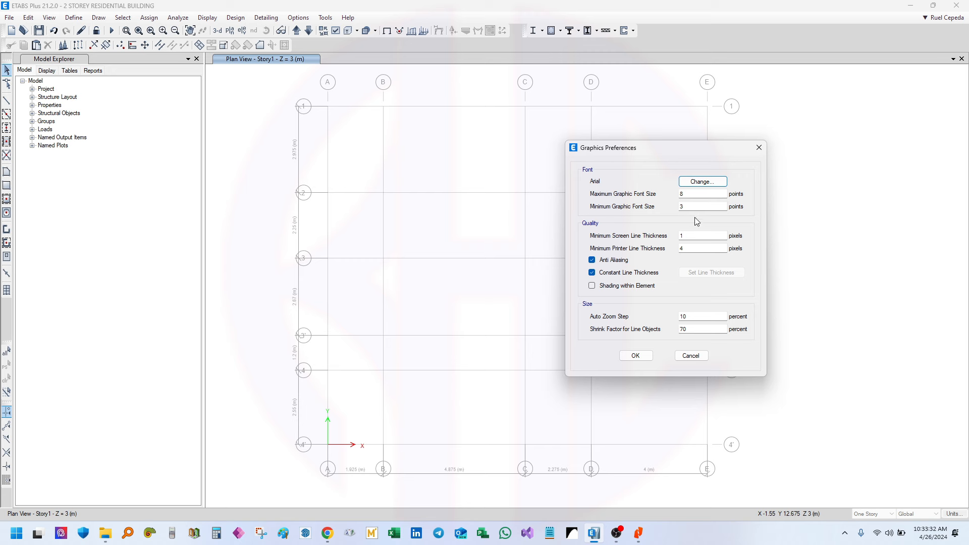
left_click(758, 148)
Set the maximum graphic font size to 10 points in the graphics preferences
left_click(298, 17)
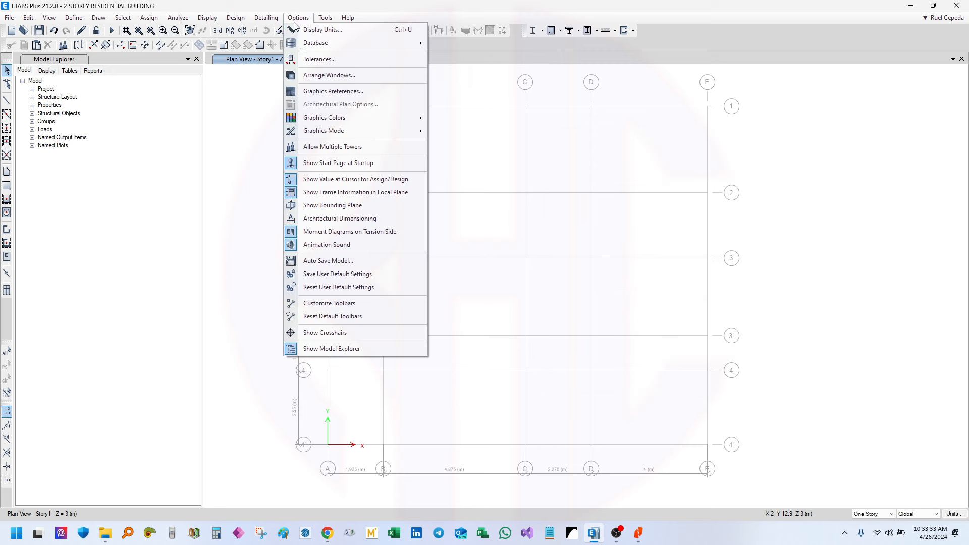
left_click(372, 94)
key("Tab")
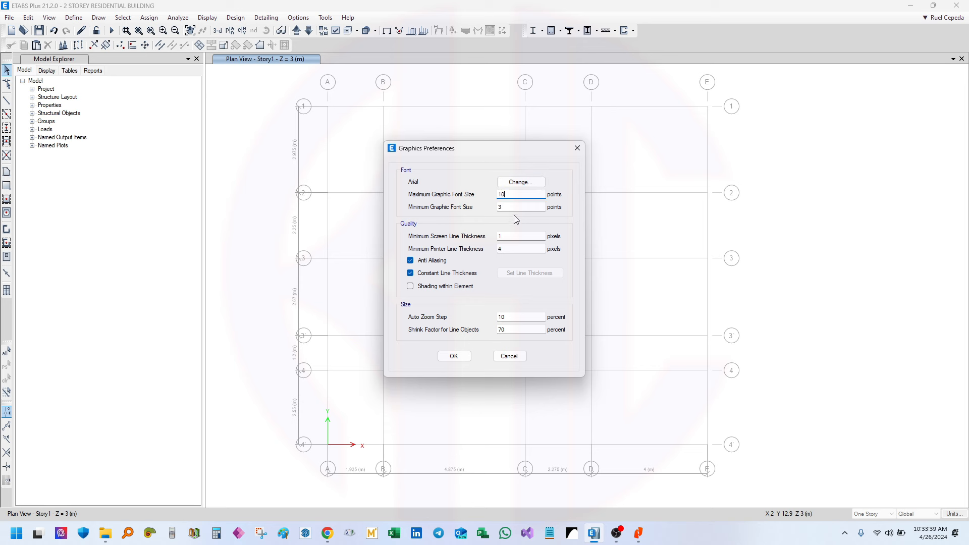
key("Tab")
left_click(456, 358)
Check the grid dimension text across the plan view and place the ETABS window back beside the PDF drawing
middle_click_drag(401, 281, 469, 240)
middle_click_drag(424, 180, 416, 215)
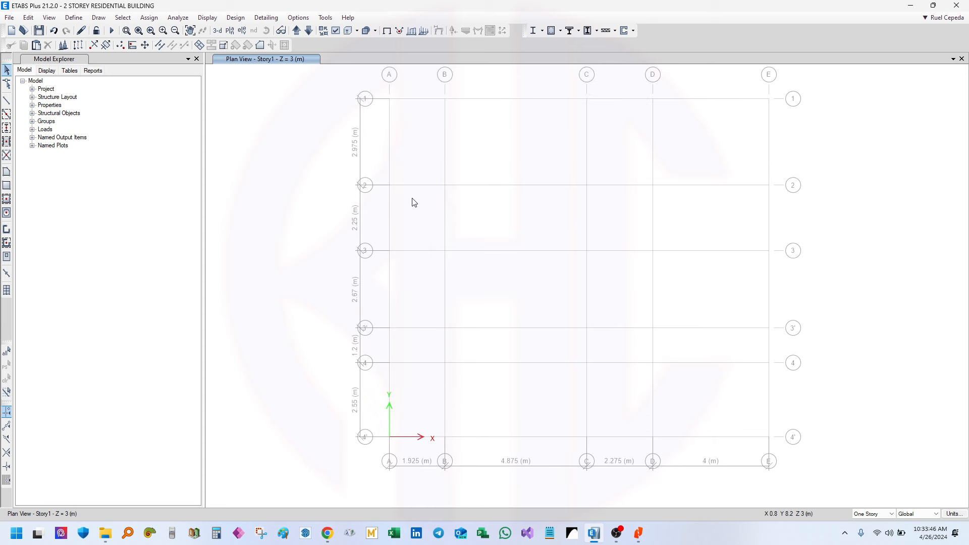
middle_click_drag(468, 229, 436, 222)
middle_click_drag(482, 248, 480, 190)
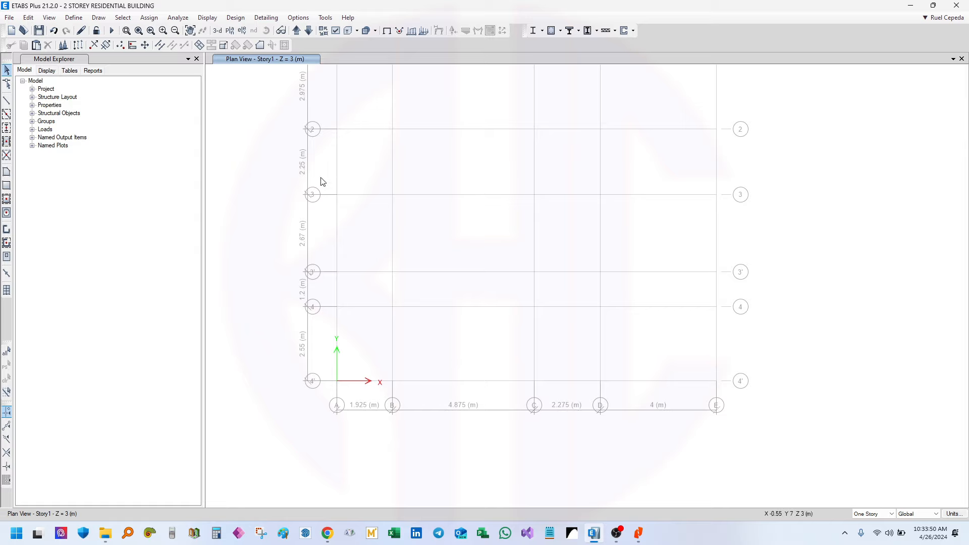
middle_click_drag(283, 149, 298, 188)
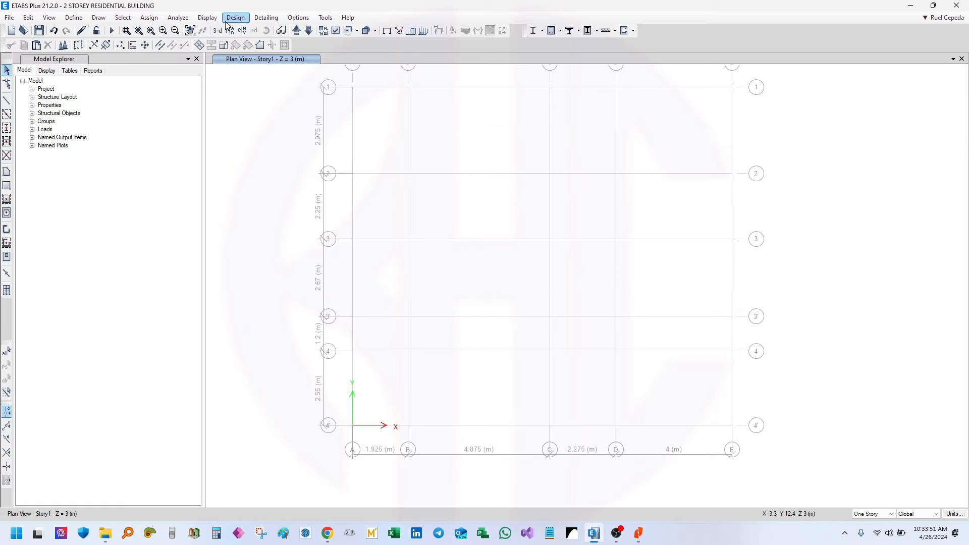
left_click_drag(227, 6, 968, 197)
Review the X and Y grid data of grid system G1 and close the grid dialogs
left_click(417, 22)
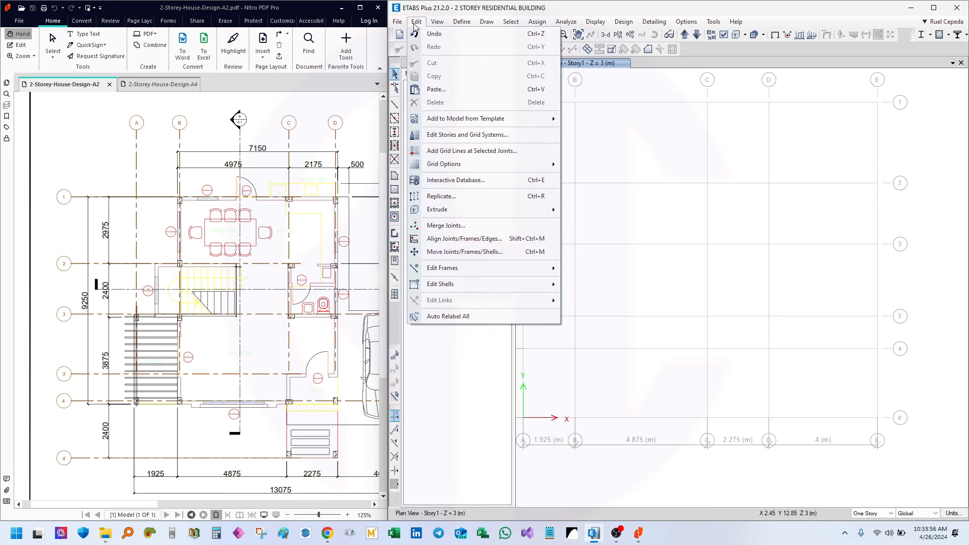
left_click(499, 136)
left_click_drag(465, 117, 606, 86)
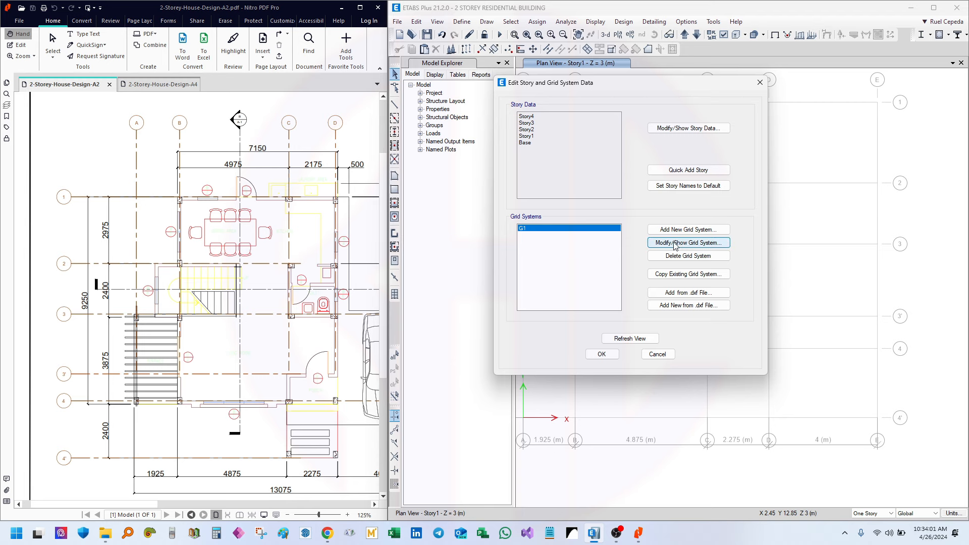
left_click(708, 247)
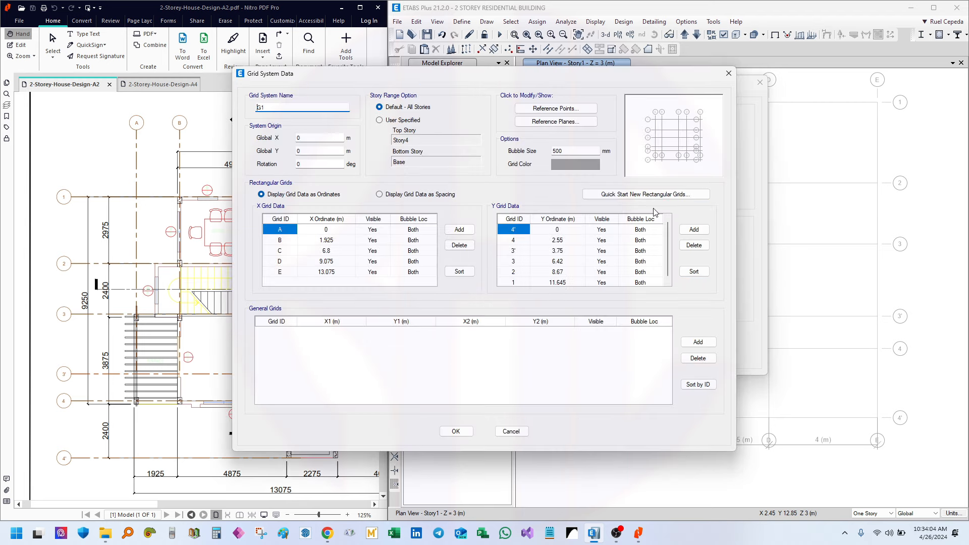
left_click(730, 74)
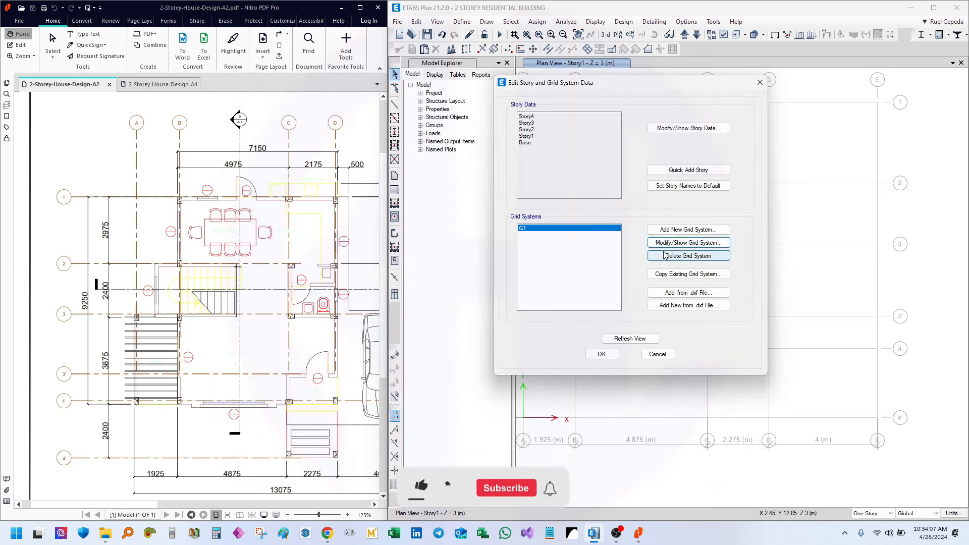
left_click(759, 82)
Open the story data table from the story and grid system settings
left_click(416, 21)
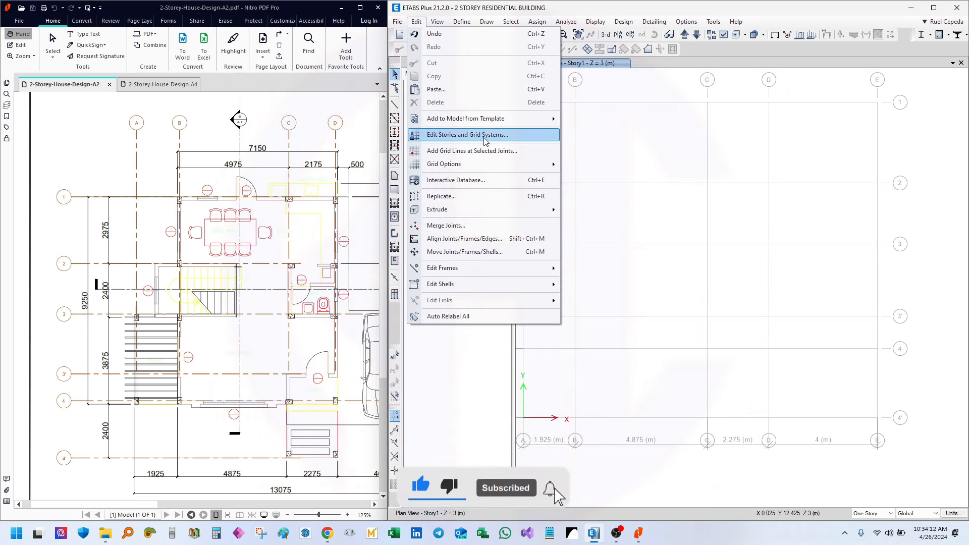
left_click(503, 134)
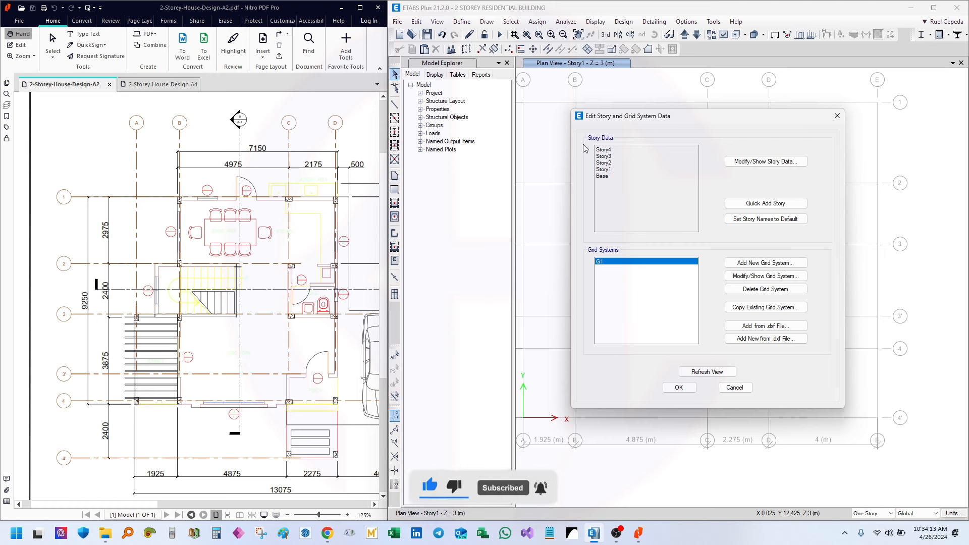
left_click(765, 162)
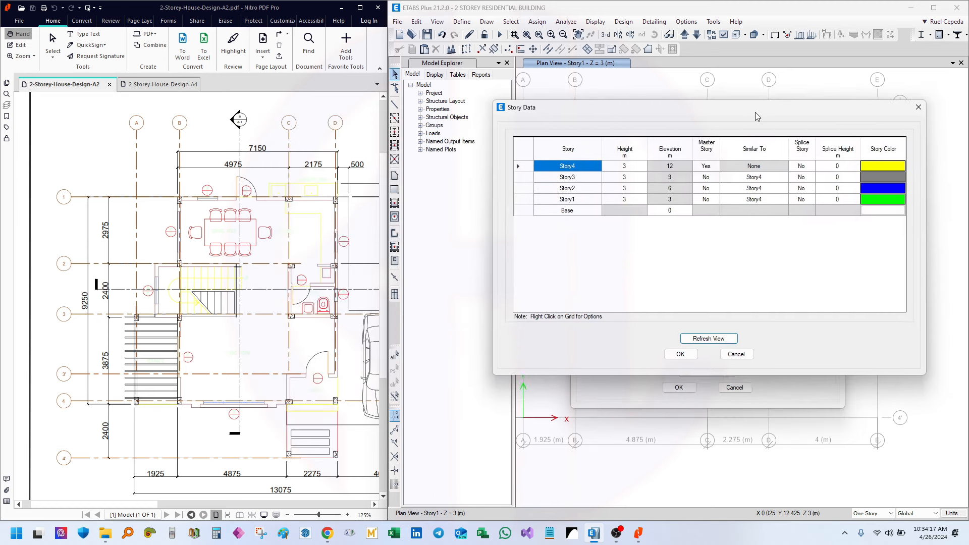
Switch to the 2-Storey-House-Design-A4 drawing in Nitro PDF and hide its bookmarks
left_click_drag(223, 146, 204, 154)
left_click(163, 84)
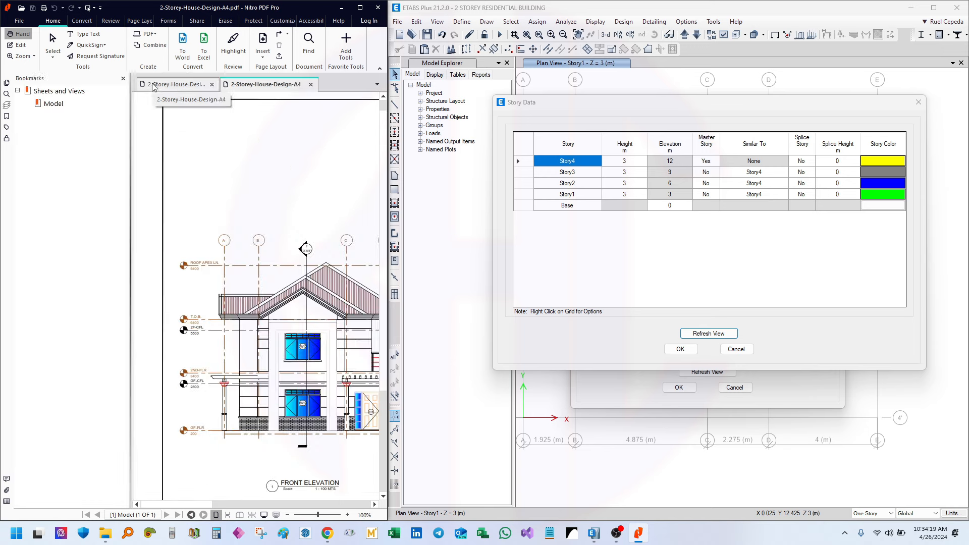
left_click(123, 79)
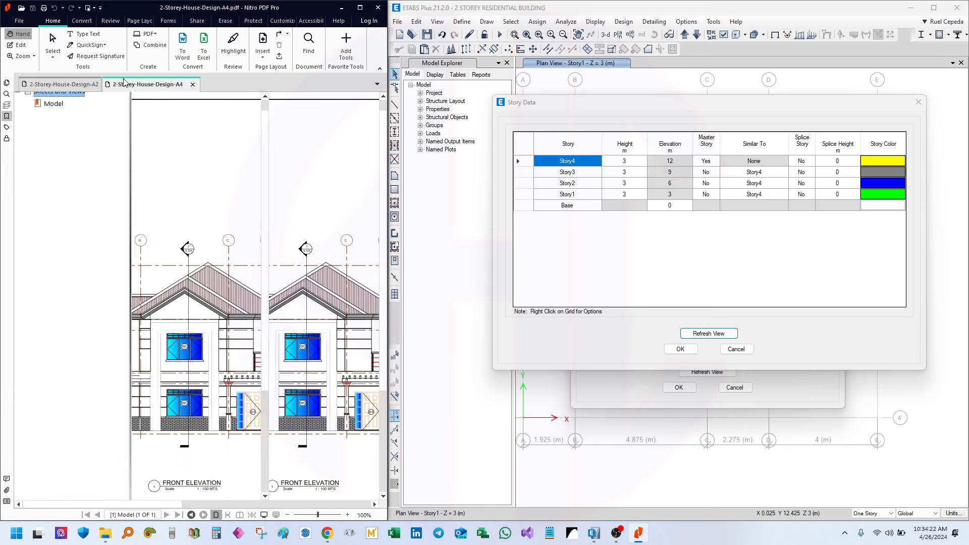
Examine the floor level marks and storey height dimensions beside the carport in the front elevation
left_click_drag(284, 295, 197, 212)
scroll(312, 347, "up", 3, "ctrl")
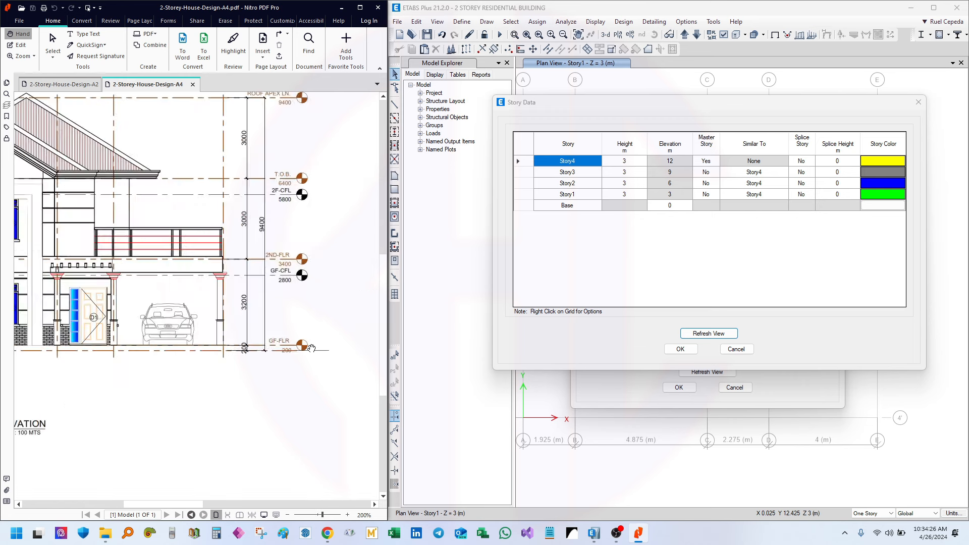
scroll(306, 263, "up", 3)
left_click_drag(303, 227, 322, 228)
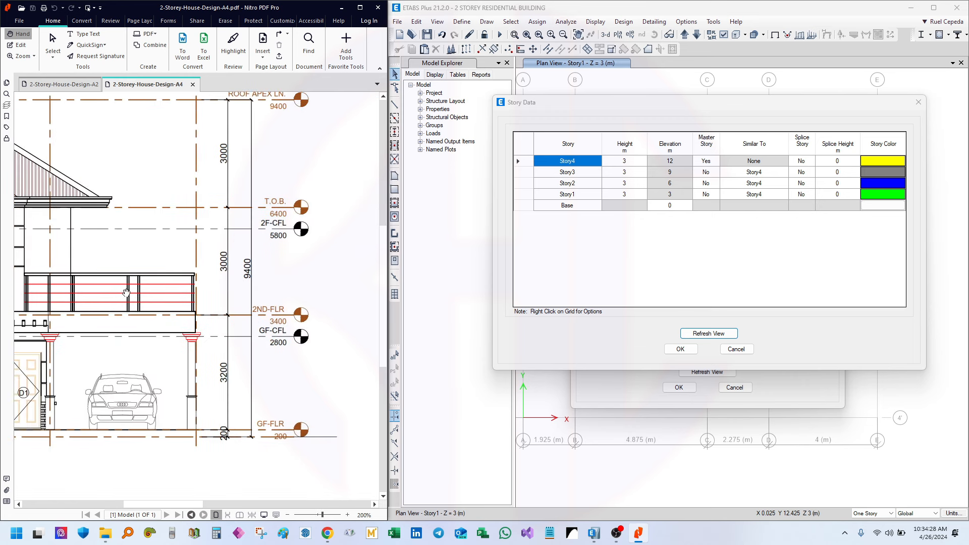
left_click_drag(125, 292, 219, 261)
left_click_drag(130, 258, 179, 219)
left_click_drag(283, 248, 173, 313)
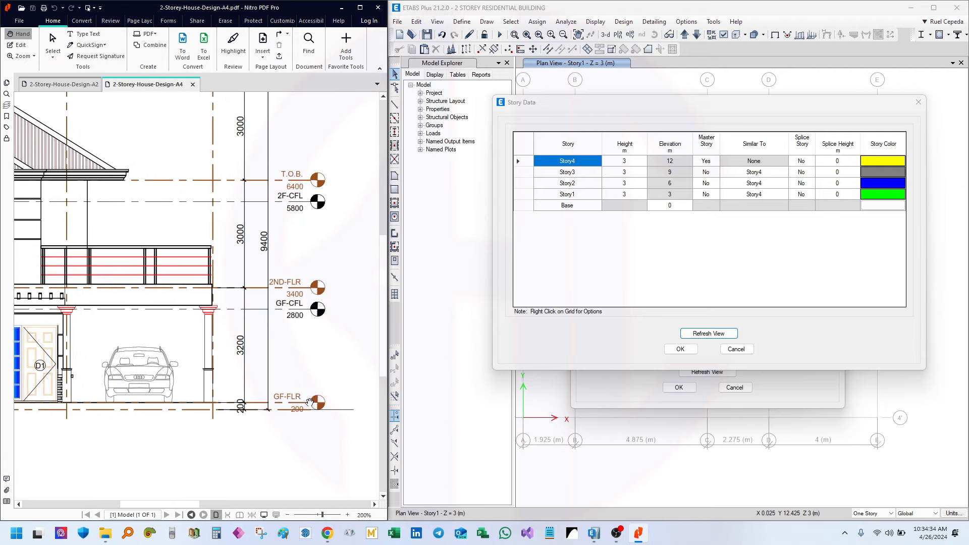
mouse_move(276, 408)
left_mouse_down()
mouse_move(243, 395)
mouse_move(306, 357)
left_mouse_up()
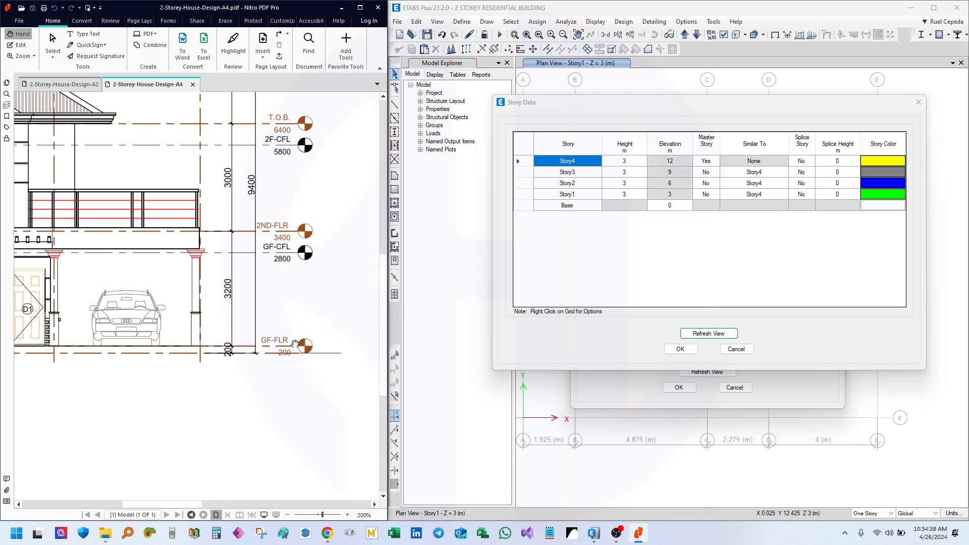
scroll(274, 354, "up", 3, "ctrl")
scroll(201, 373, "down", 3, "ctrl")
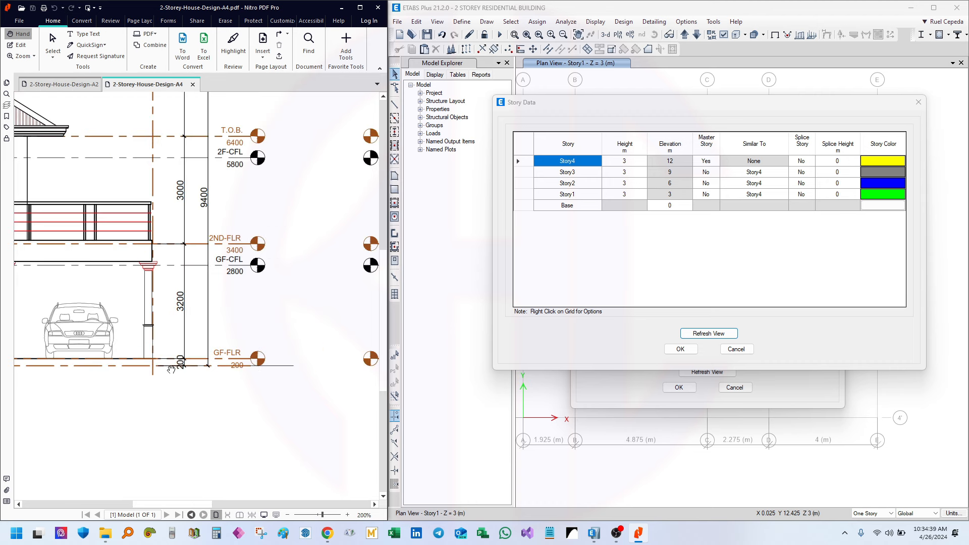
left_click_drag(153, 371, 169, 371)
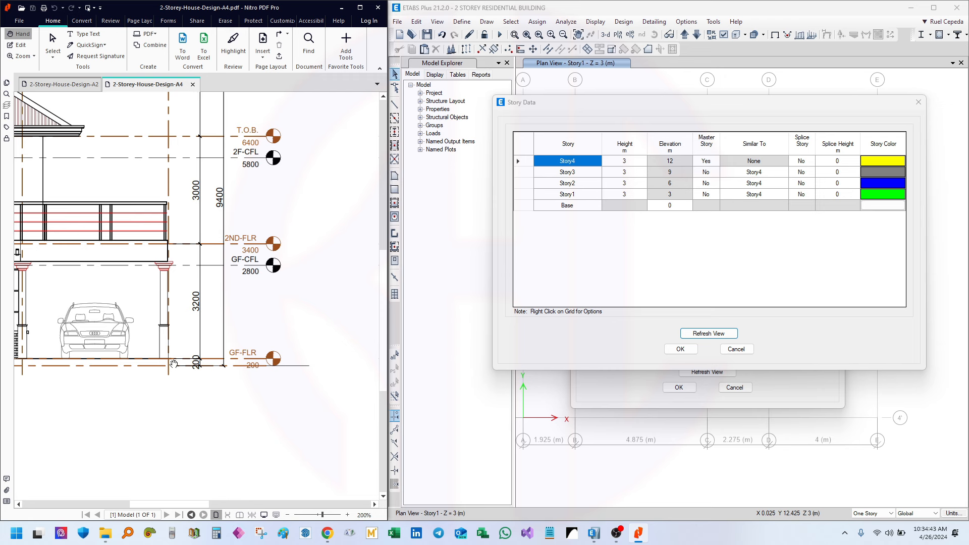
Check the ground floor level in the front elevation and replace the Base level's name with FND+ in the story data
left_click_drag(195, 318, 221, 316)
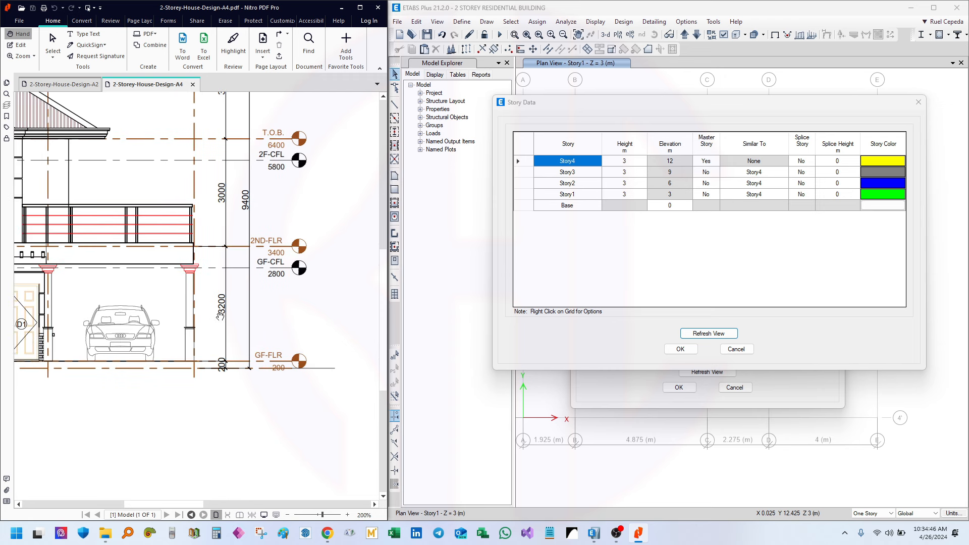
mouse_move(211, 351)
left_mouse_down()
mouse_move(244, 242)
mouse_move(263, 233)
left_mouse_up()
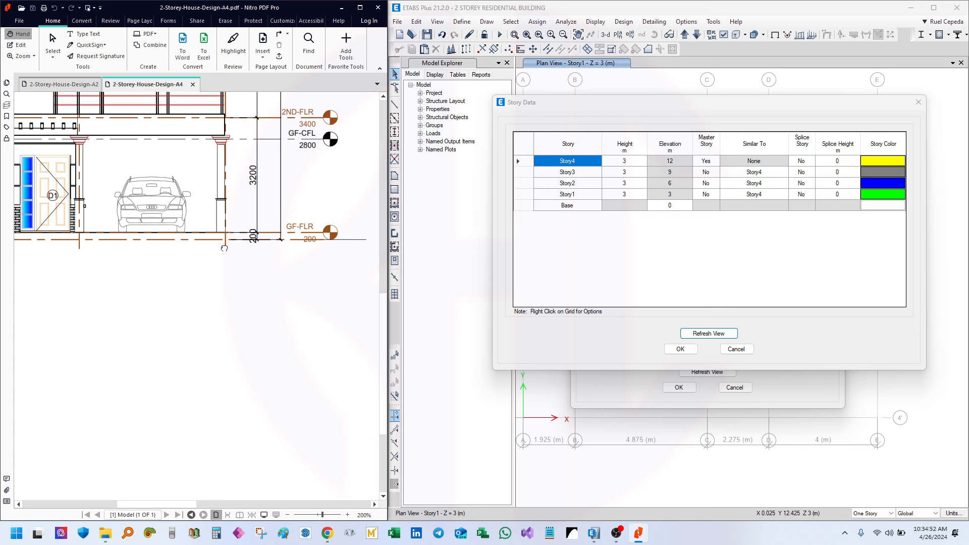
left_click_drag(225, 247, 206, 234)
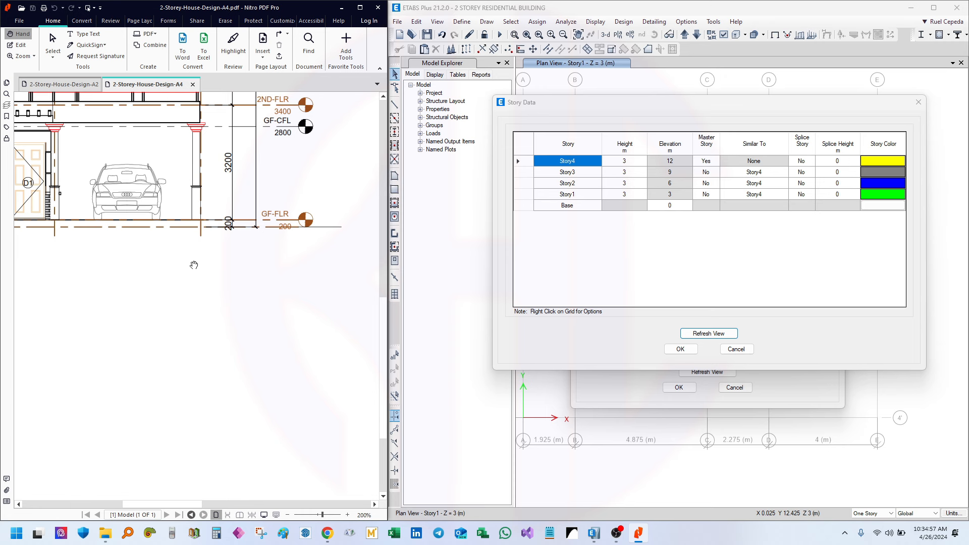
scroll(222, 255, "up", 1)
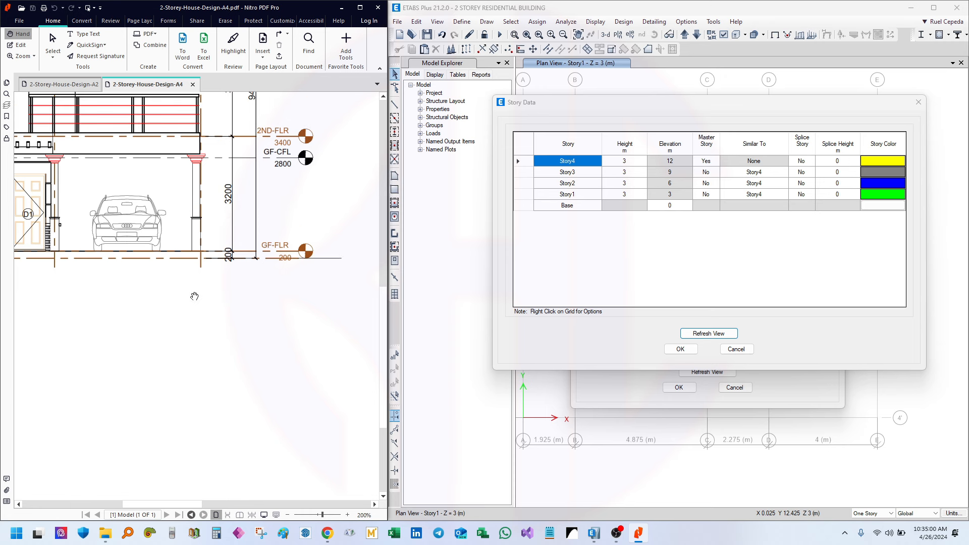
scroll(195, 295, "up", 1)
double_click(569, 210)
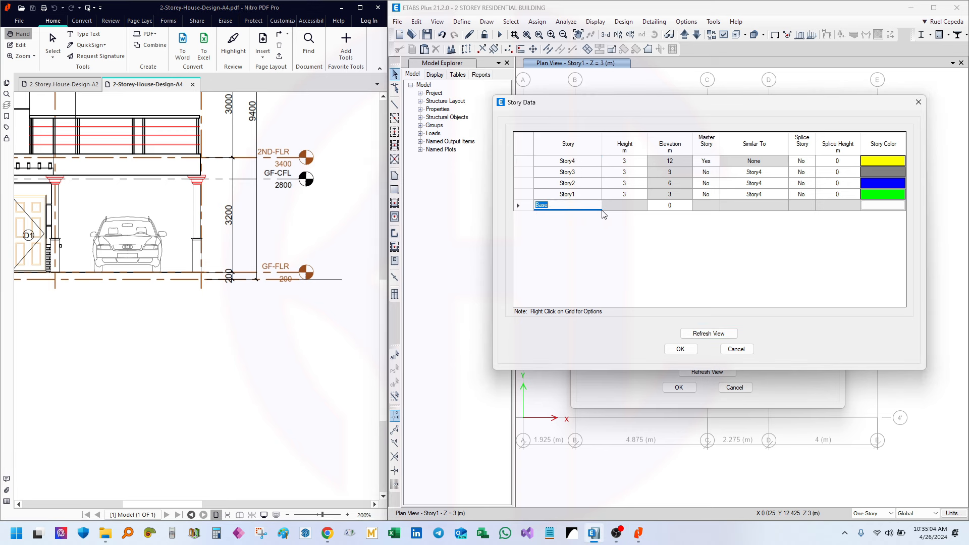
type("FND")
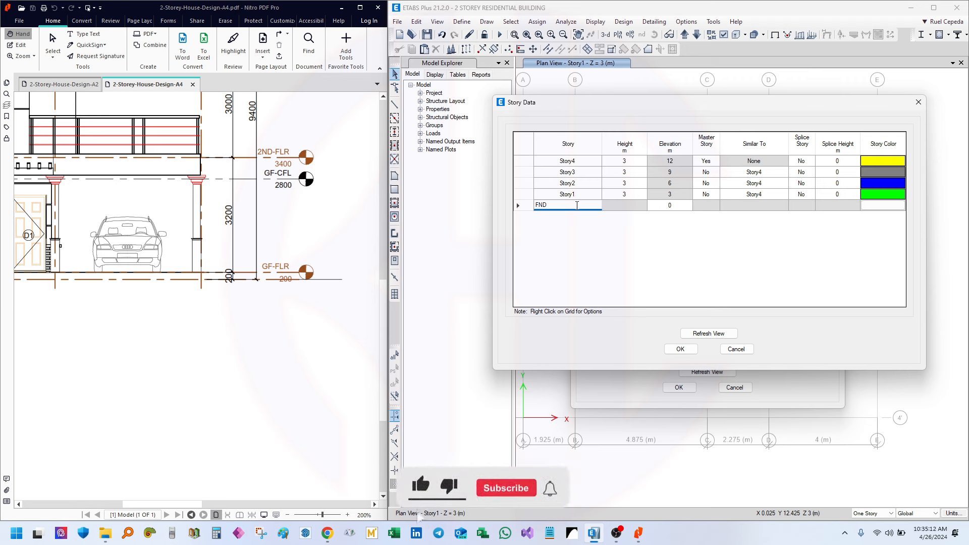
type("+")
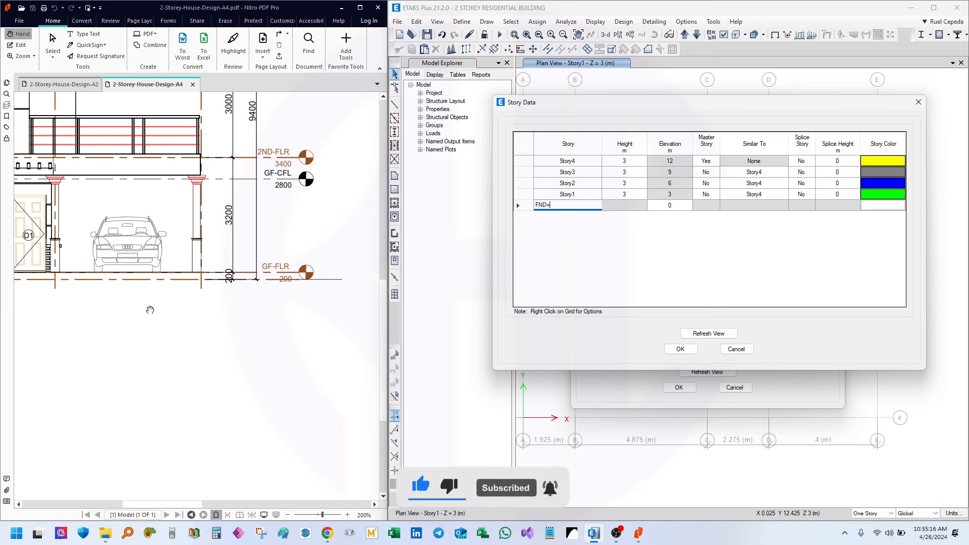
Inspect the GF-FLR level mark beside the carport and complete the base level's name as FND+1.0M
left_click(286, 283)
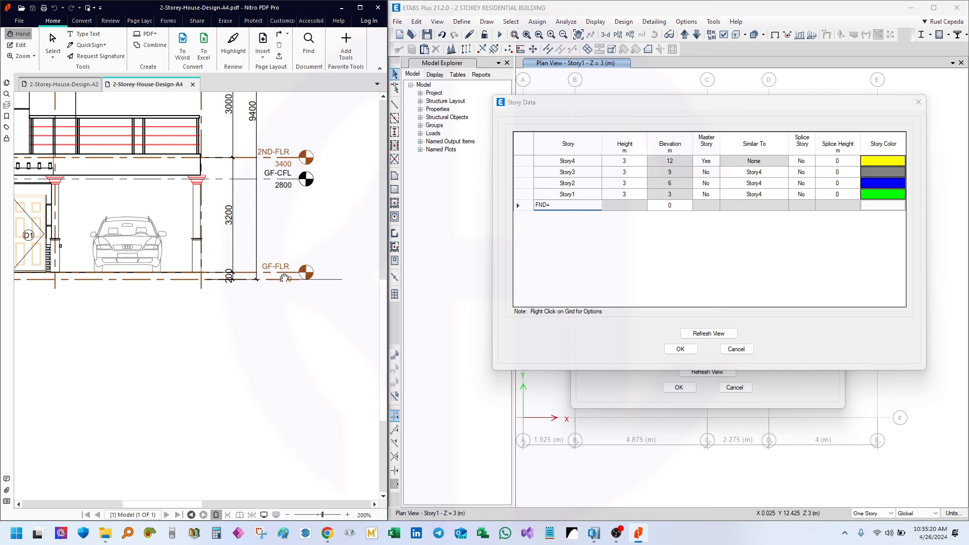
scroll(284, 277, "up", 4, "ctrl")
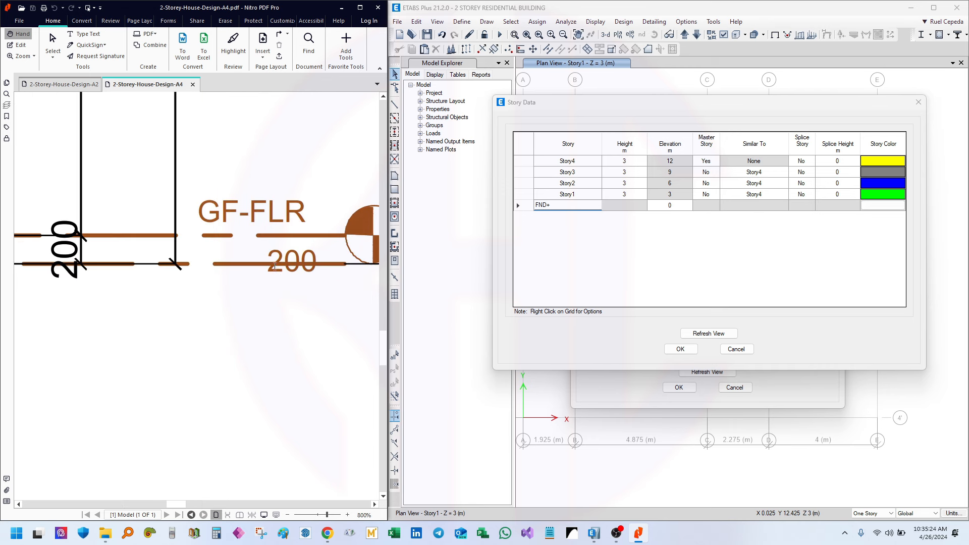
mouse_move(195, 264)
left_mouse_down()
mouse_move(240, 252)
mouse_move(254, 224)
left_mouse_up()
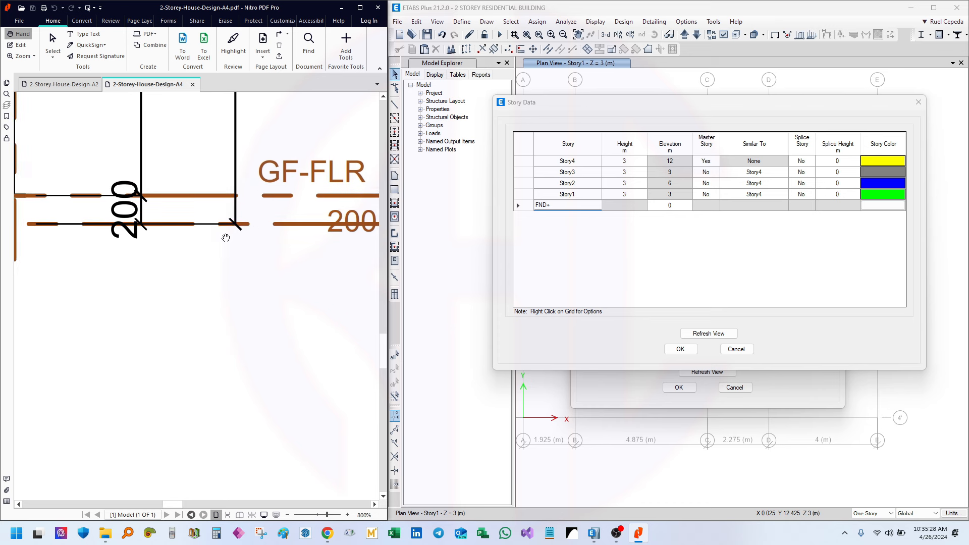
scroll(225, 238, "down", 2, "ctrl")
mouse_move(172, 231)
left_mouse_down()
mouse_move(365, 231)
mouse_move(150, 238)
left_mouse_up()
mouse_move(214, 259)
left_mouse_down()
mouse_move(223, 238)
mouse_move(226, 278)
mouse_move(227, 265)
mouse_move(270, 235)
mouse_move(252, 245)
left_mouse_up()
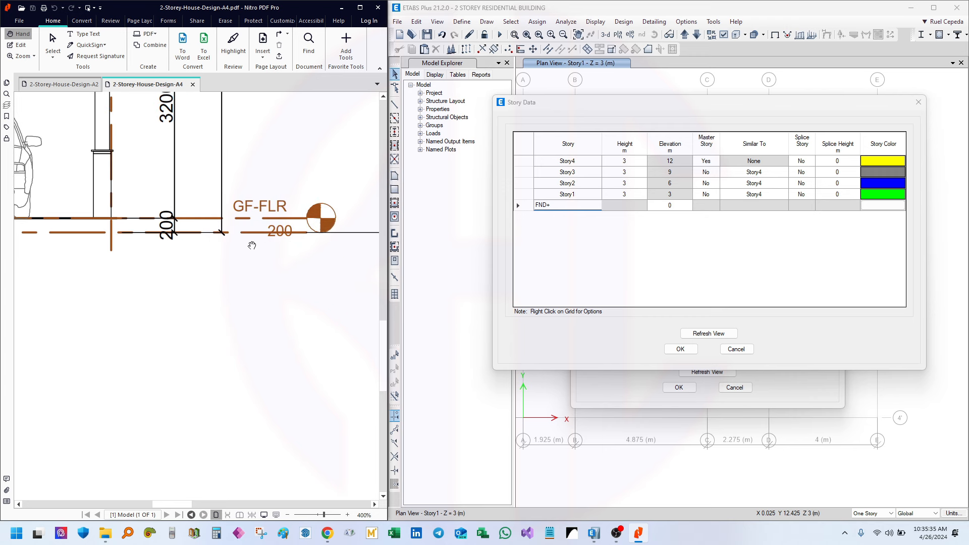
left_click(568, 206)
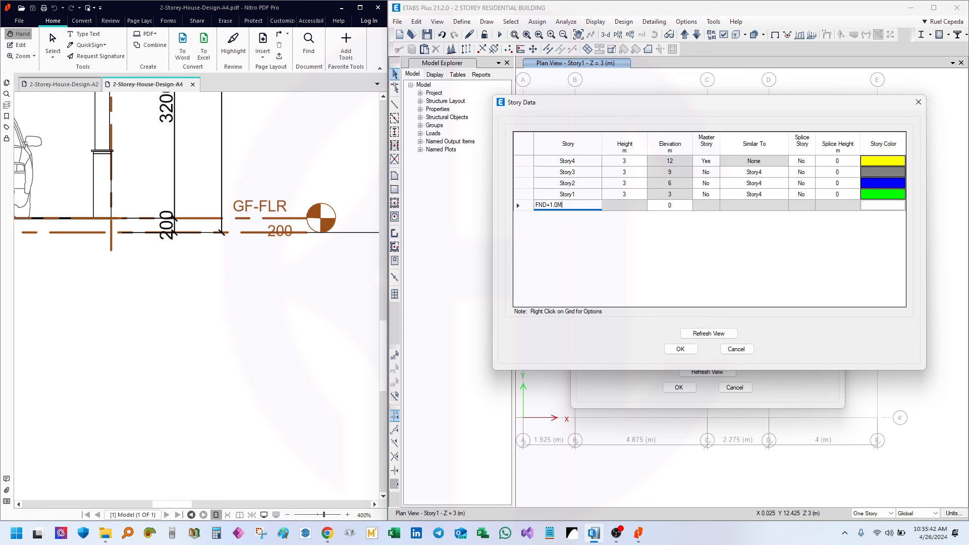
Recheck the offset below the GF-FLR line and change the base level's name to FND-0.20M
left_click(249, 220)
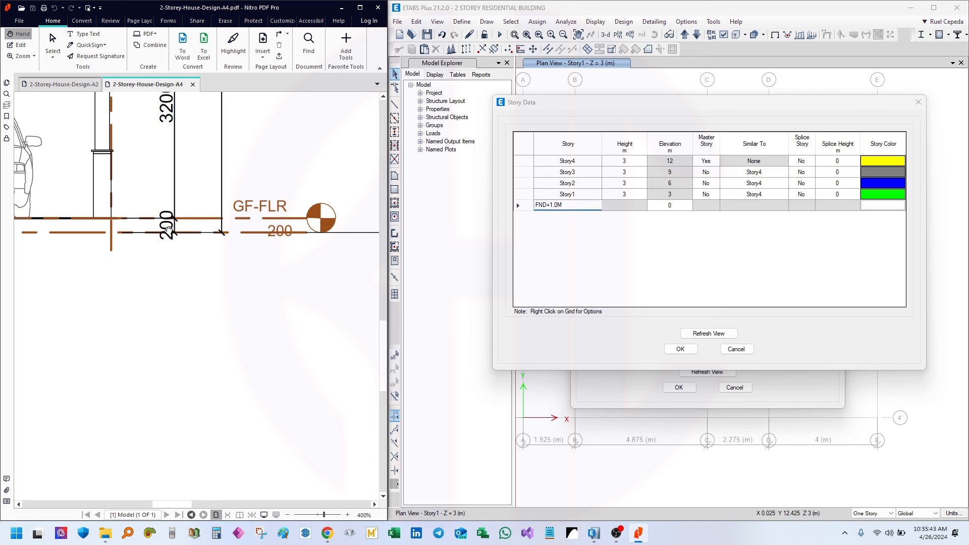
mouse_move(249, 233)
left_mouse_down()
mouse_move(247, 189)
mouse_move(228, 188)
left_mouse_up()
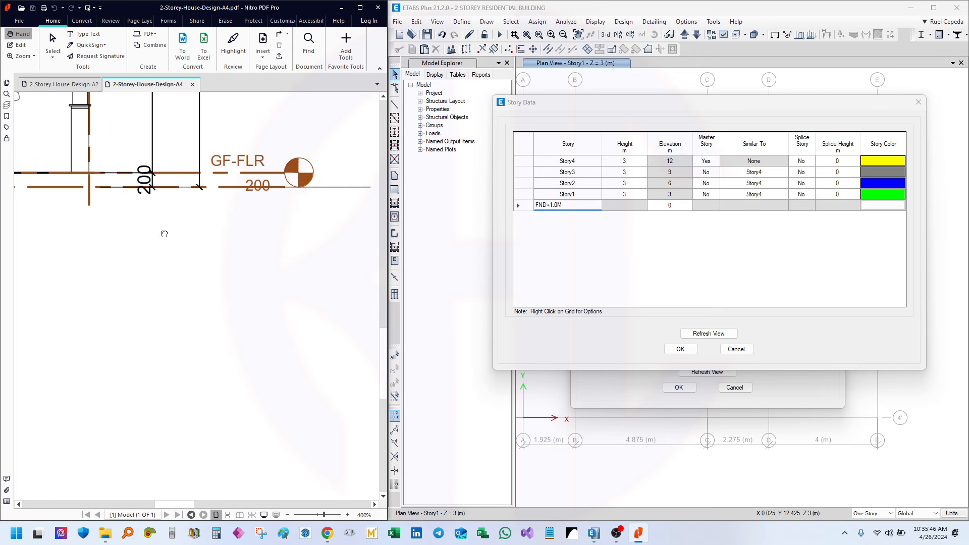
left_click_drag(164, 234, 166, 186)
mouse_move(190, 340)
left_mouse_down()
mouse_move(190, 331)
mouse_move(232, 406)
left_mouse_up()
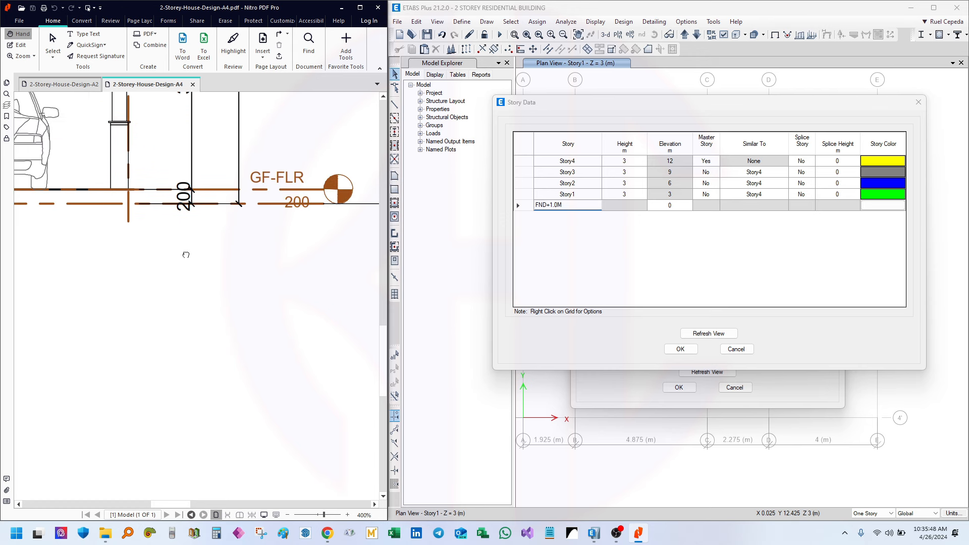
left_click_drag(186, 255, 201, 296)
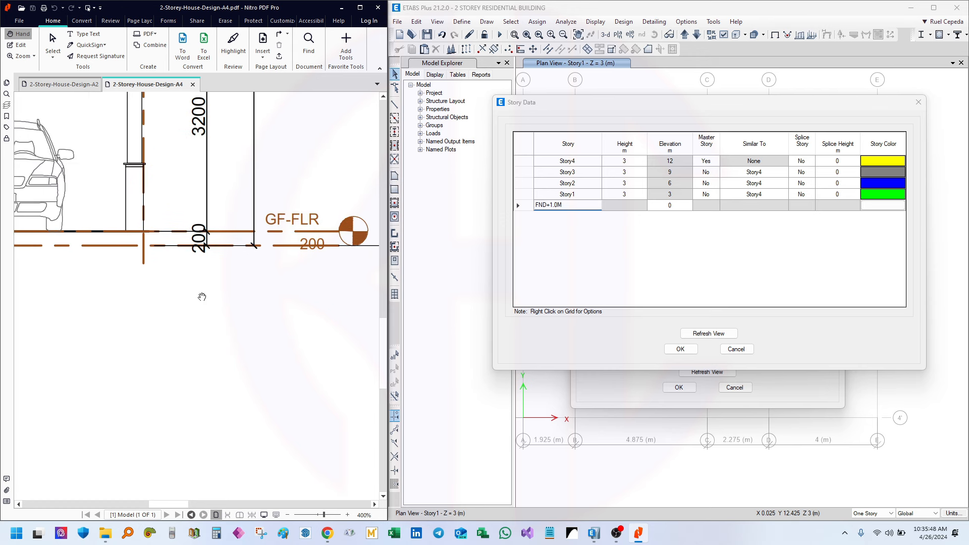
left_click(565, 205)
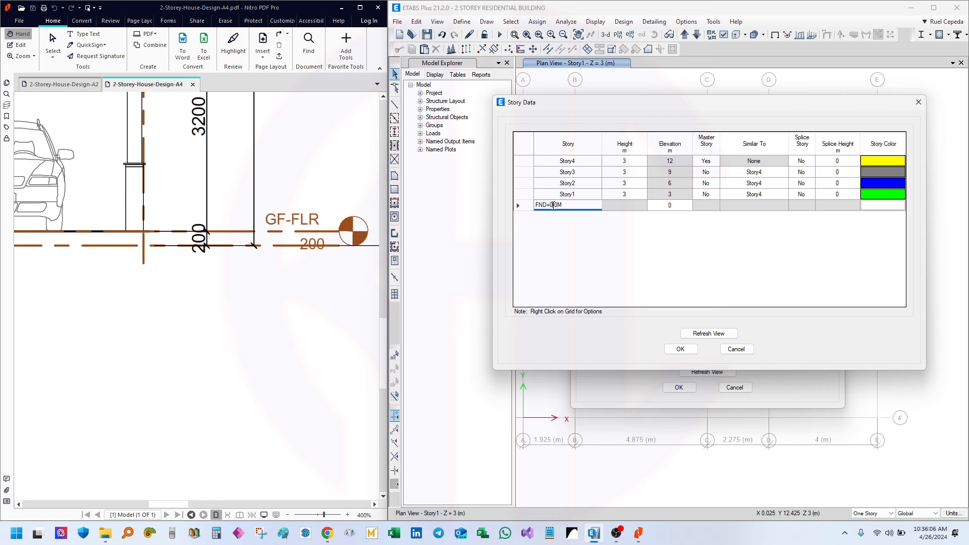
left_click_drag(557, 204, 548, 204)
type("-0.20")
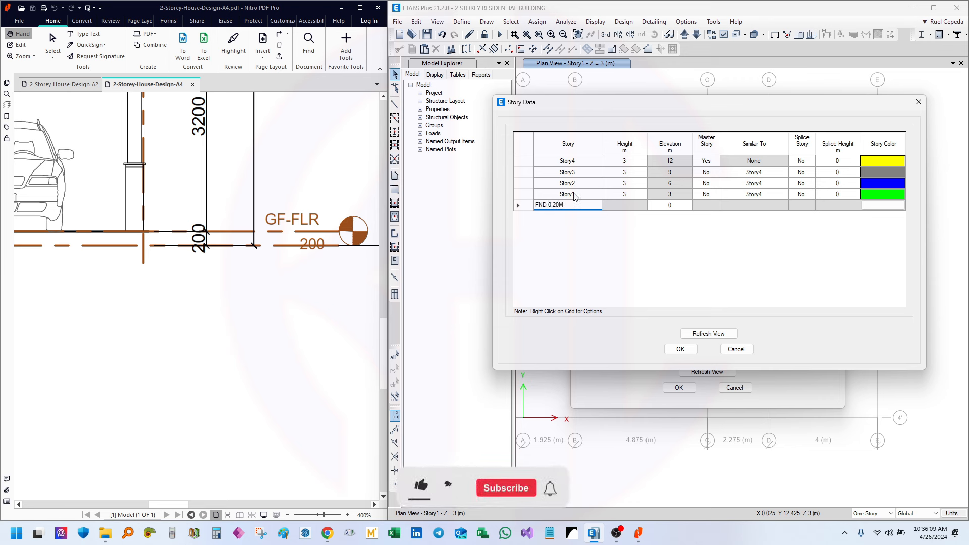
left_click(581, 193)
Review the area below the ground line in the elevation and rename the base level as FND-1.0M
left_click_drag(310, 254, 257, 184)
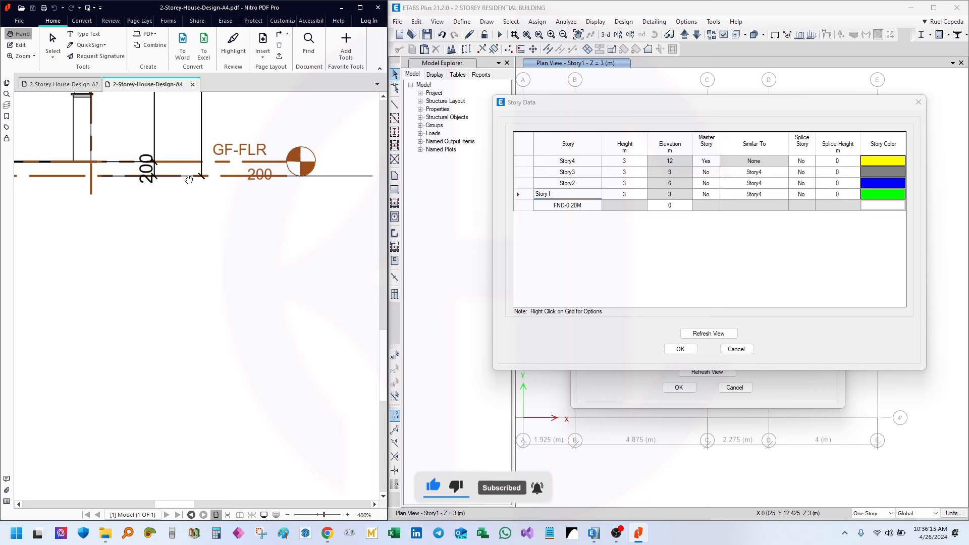
left_click_drag(202, 176, 212, 177)
left_click_drag(232, 209, 232, 192)
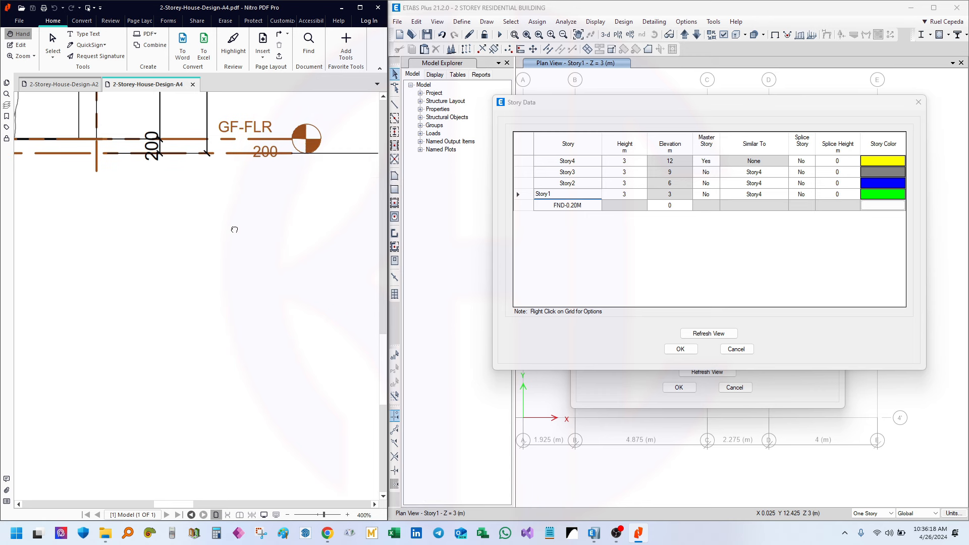
left_click_drag(234, 229, 237, 222)
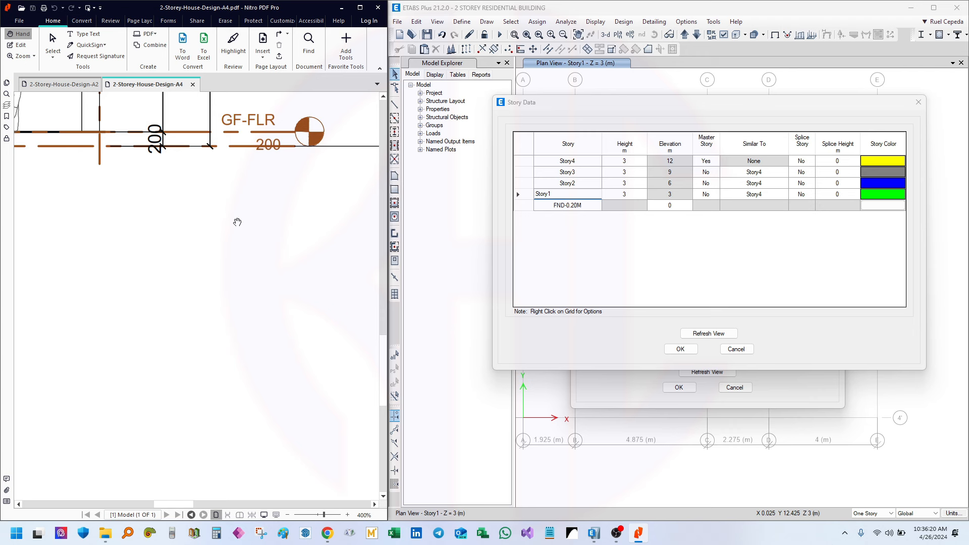
double_click(571, 206)
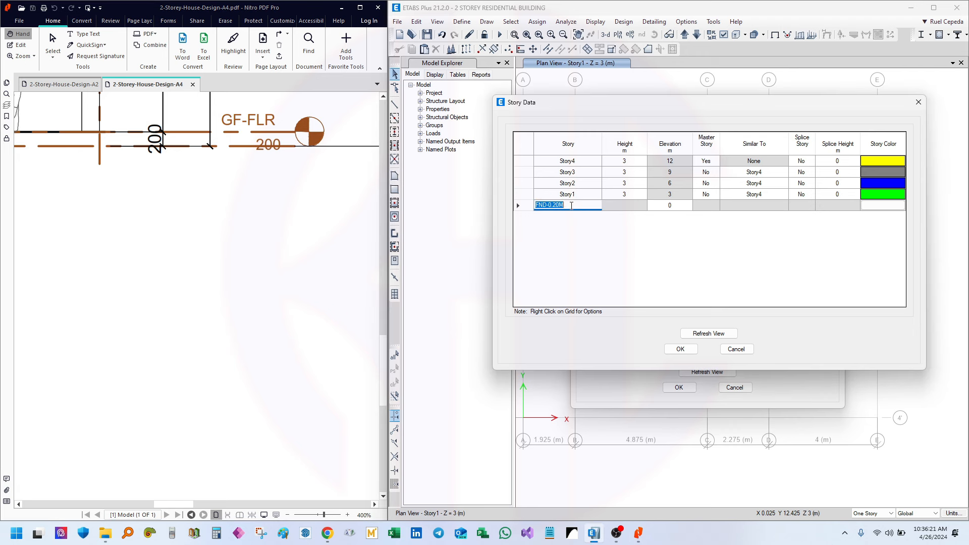
left_click(557, 205)
type("1")
left_click(585, 195)
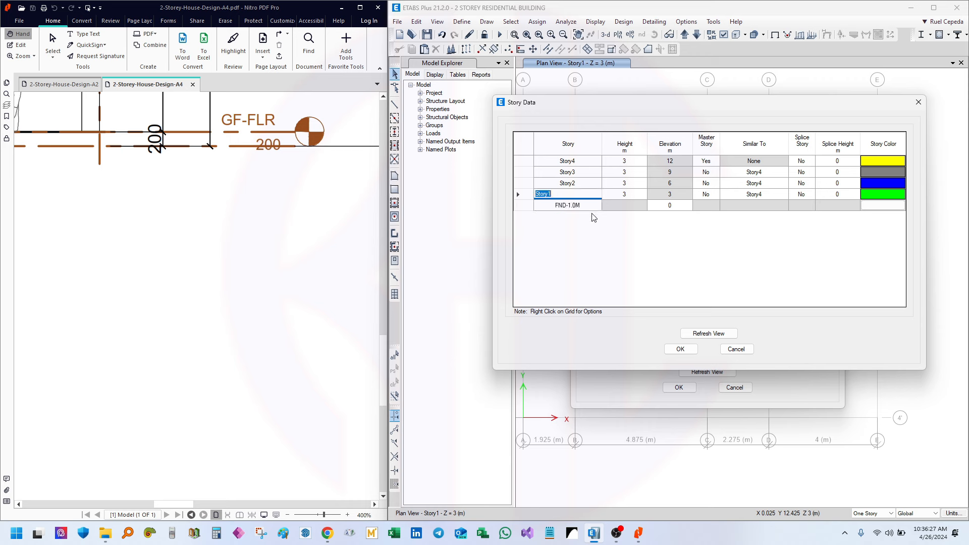
Check the GF-FLR mark again and replace the name of Story1 with GF+
mouse_move(152, 216)
left_mouse_down()
mouse_move(255, 292)
mouse_move(187, 267)
mouse_move(160, 298)
left_mouse_up()
mouse_move(243, 286)
left_mouse_down()
mouse_move(235, 246)
mouse_move(159, 237)
left_mouse_up()
mouse_move(240, 237)
left_mouse_down()
mouse_move(260, 273)
mouse_move(262, 257)
left_mouse_up()
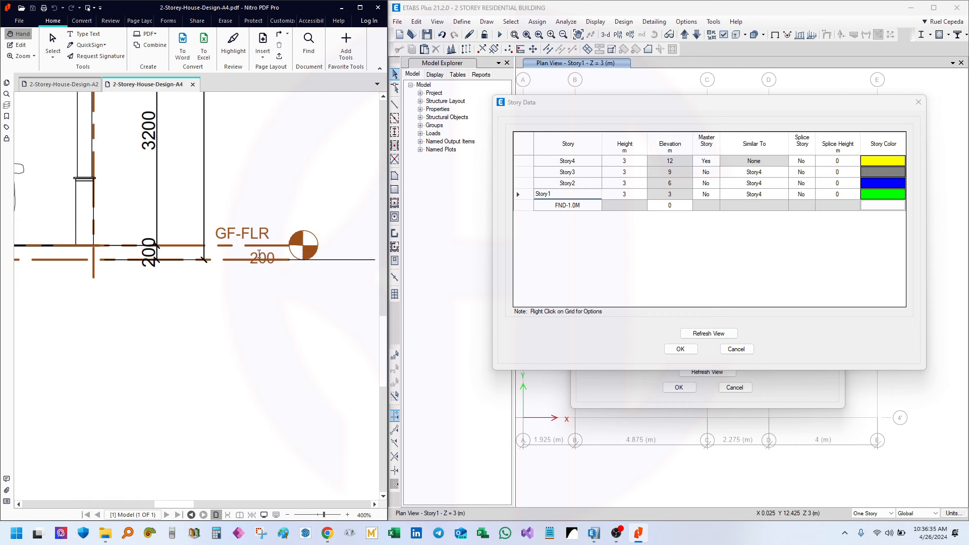
double_click(582, 207)
double_click(584, 194)
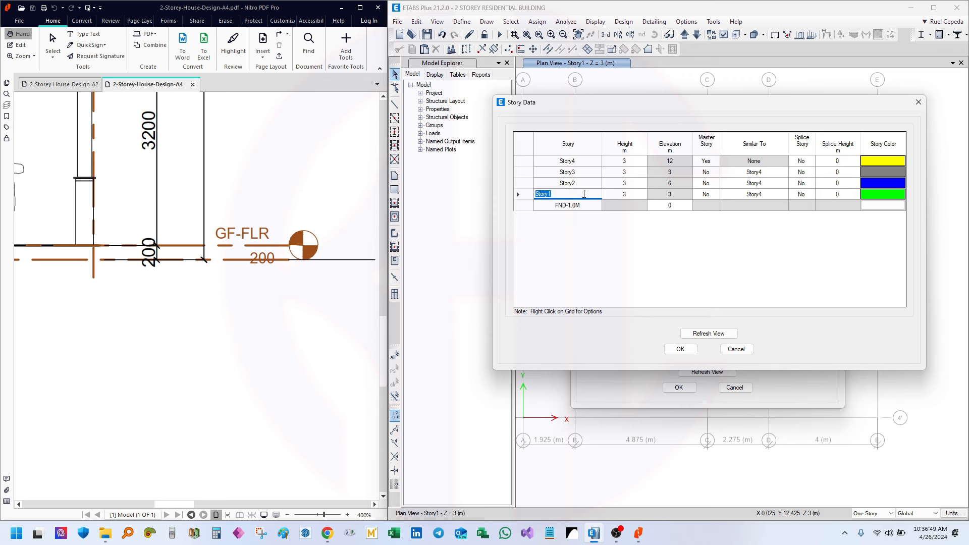
type("GF+")
Check the GF-FLR mark across the front elevation and complete the first story's name as GF+0.2M
mouse_move(223, 239)
left_mouse_down()
mouse_move(237, 262)
mouse_move(188, 285)
mouse_move(244, 287)
mouse_move(149, 277)
mouse_move(261, 236)
mouse_move(303, 237)
left_mouse_up()
scroll(235, 302, "down", 5, "ctrl")
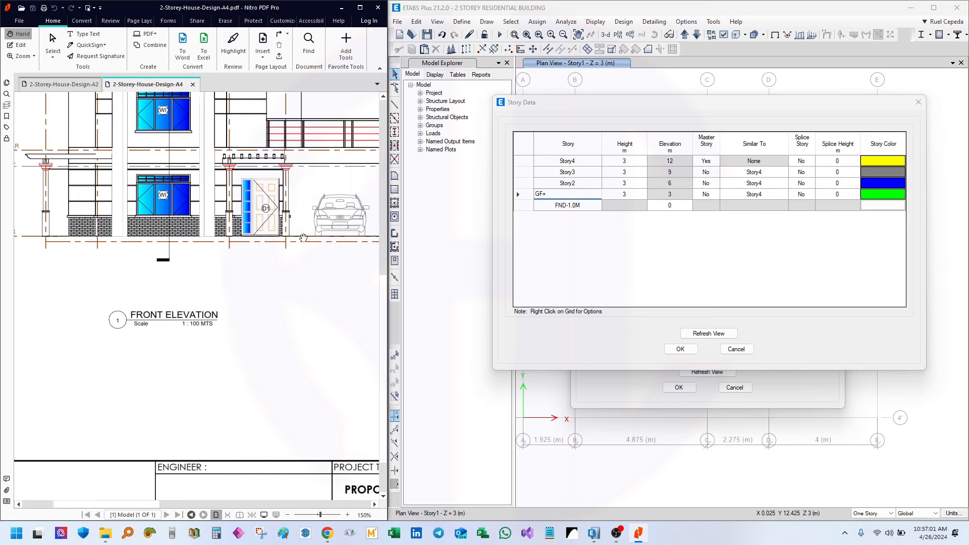
left_click_drag(109, 238, 216, 238)
scroll(71, 228, "up", 5, "ctrl")
mouse_move(119, 210)
left_mouse_down()
mouse_move(95, 271)
mouse_move(117, 252)
left_mouse_up()
scroll(88, 269, "down", 2, "ctrl")
left_click(568, 194)
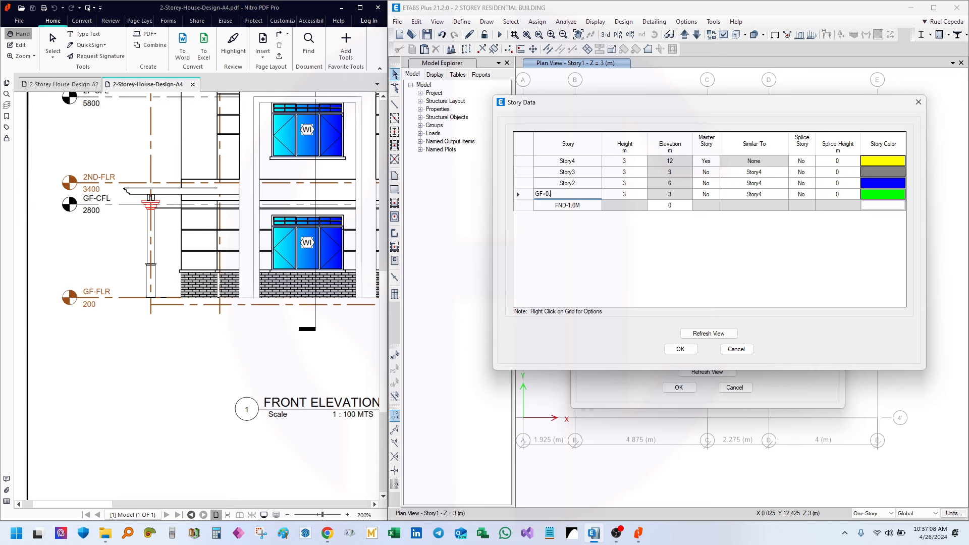
type("0.2M")
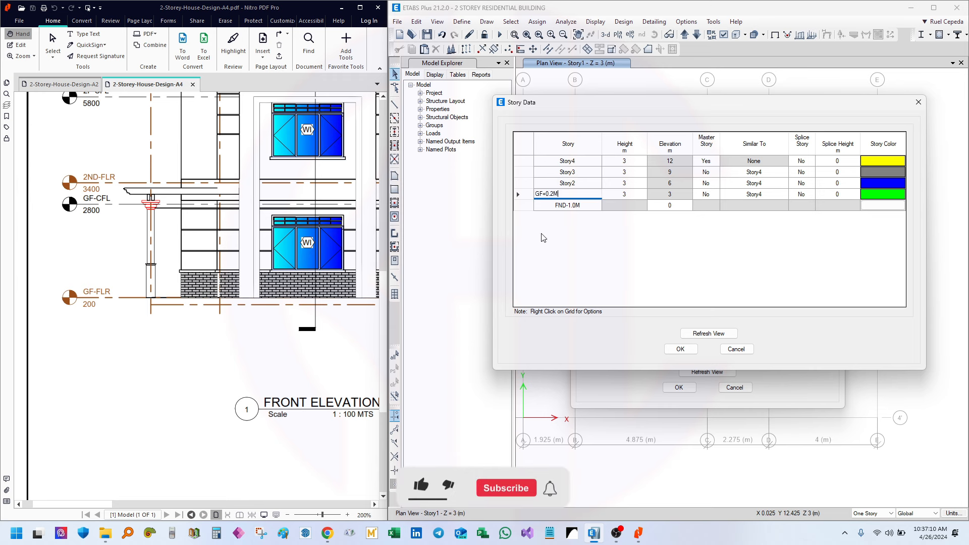
left_click(575, 184)
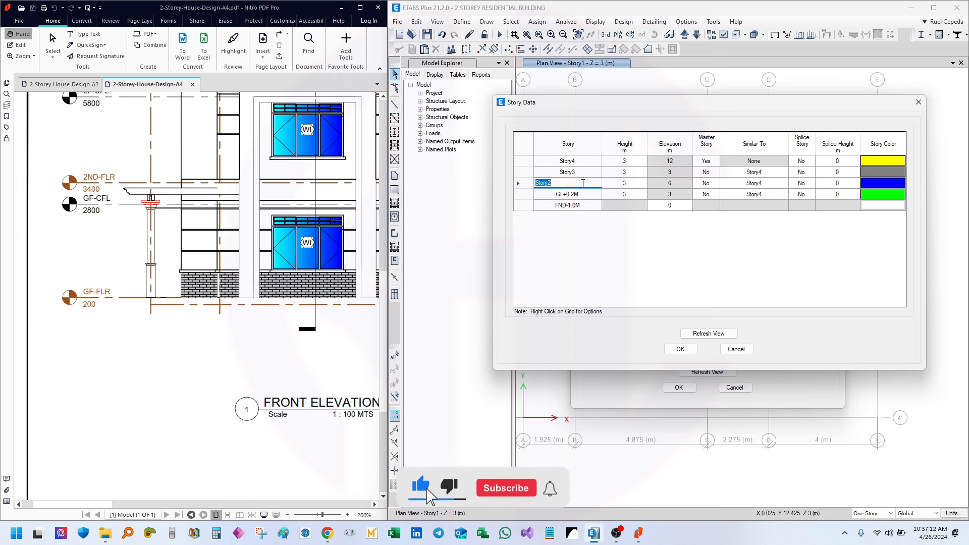
Compare the 2ND-FLR and T.O.B. level marks beside the carport with the Story2, Story3 and Story4 rows
left_click_drag(247, 216, 110, 230)
left_click_drag(307, 231, 96, 230)
left_click_drag(204, 243, 184, 228)
left_click_drag(122, 214, 83, 203)
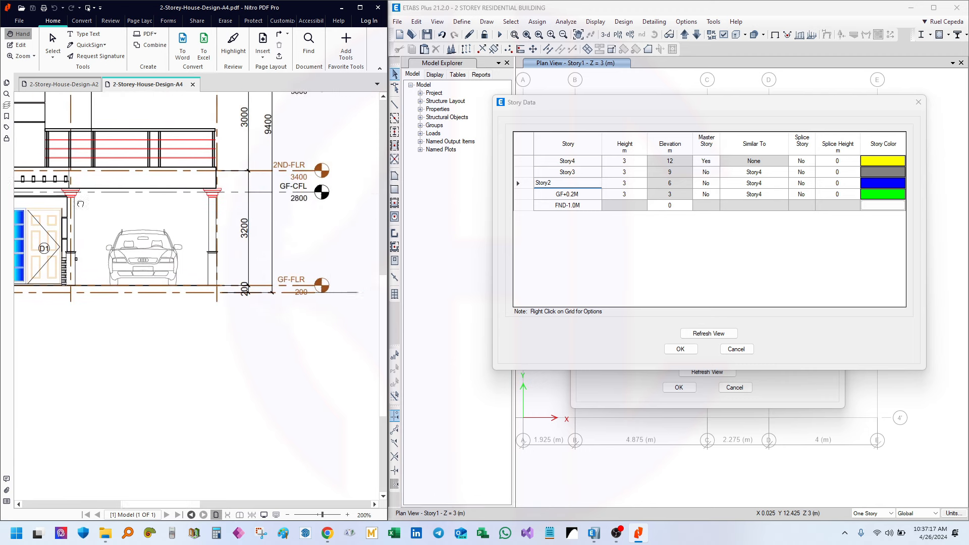
left_click_drag(306, 199, 313, 276)
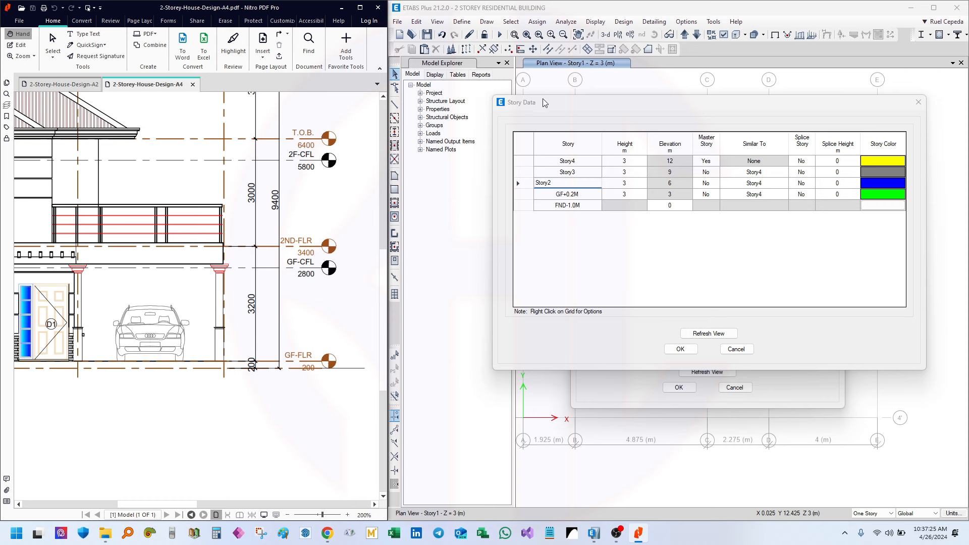
left_click(574, 196)
left_click(578, 172)
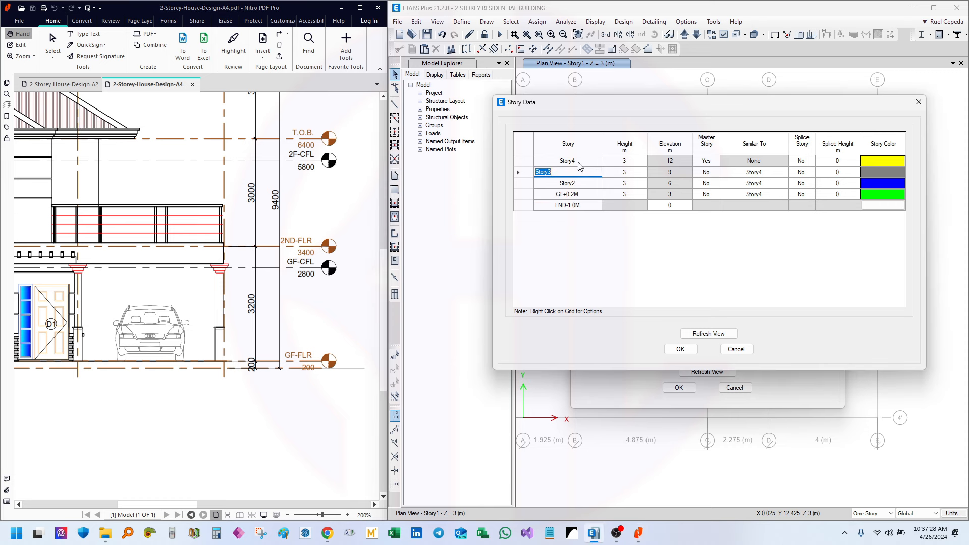
left_click(579, 162)
left_click(580, 173)
Examine the carport and entrance bays of the ground floor plan in 2-Storey-House-Design-A2, and return to the A4 front elevation
left_click_drag(260, 239, 511, 244)
left_click_drag(35, 213, 162, 180)
left_click(60, 85)
left_click_drag(203, 262, 208, 139)
mouse_move(307, 297)
left_mouse_down()
mouse_move(241, 275)
mouse_move(151, 266)
left_mouse_up()
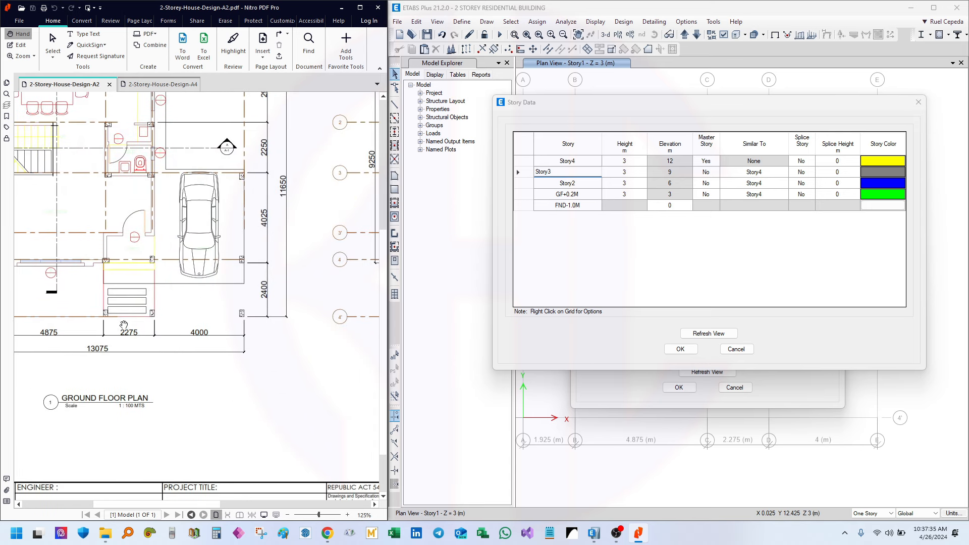
left_click_drag(155, 318, 44, 286)
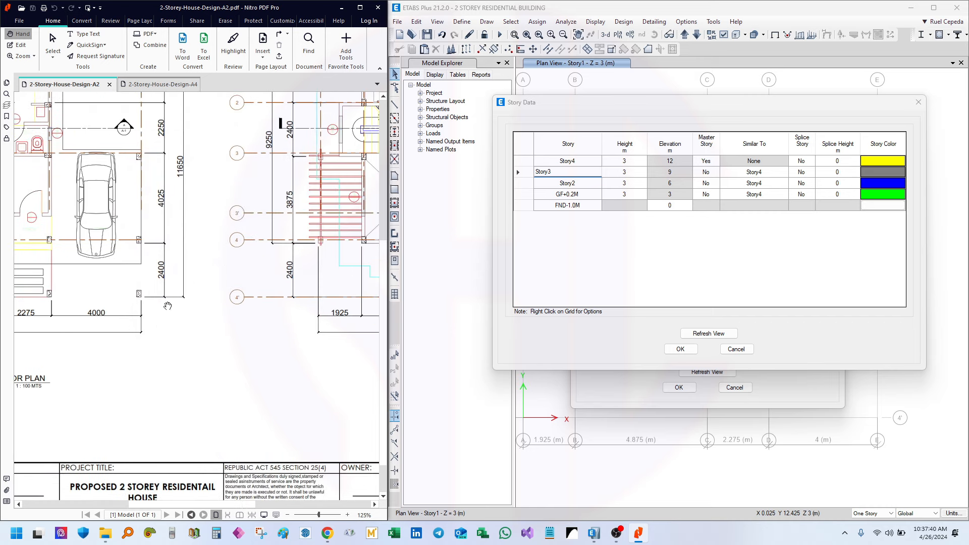
left_click_drag(361, 275, 197, 252)
left_click(157, 85)
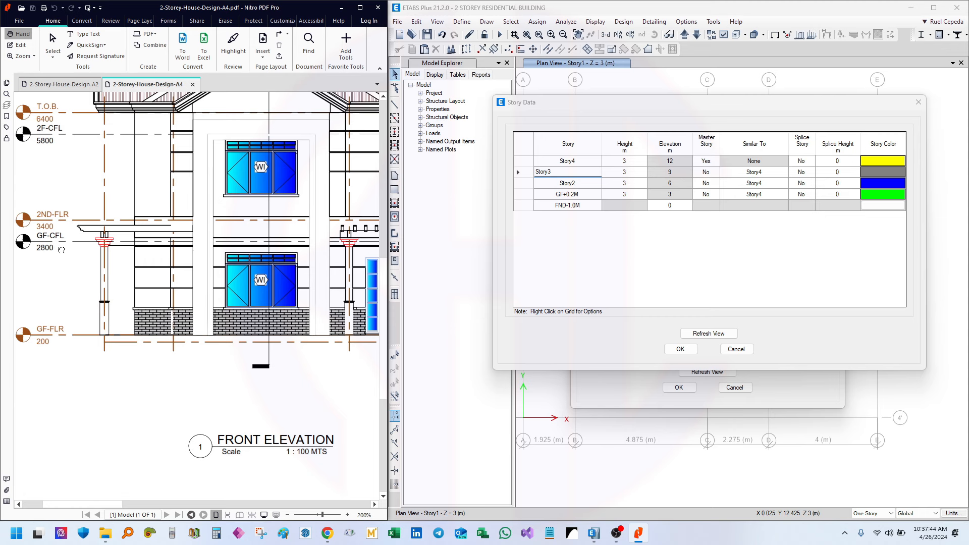
Check the 2ND-FLR level mark on the front elevation and rename Story2 as 2F+3.4M
left_click_drag(61, 250, 150, 250)
scroll(121, 233, "up", 2, "ctrl")
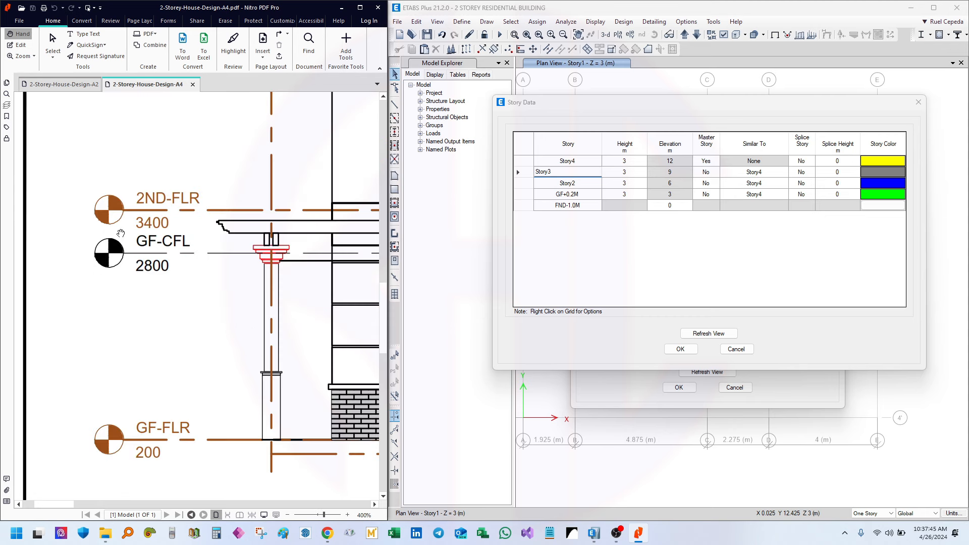
mouse_move(147, 223)
left_mouse_down()
mouse_move(188, 235)
mouse_move(138, 231)
left_mouse_up()
left_click_drag(224, 233, 258, 264)
left_click_drag(177, 164, 177, 183)
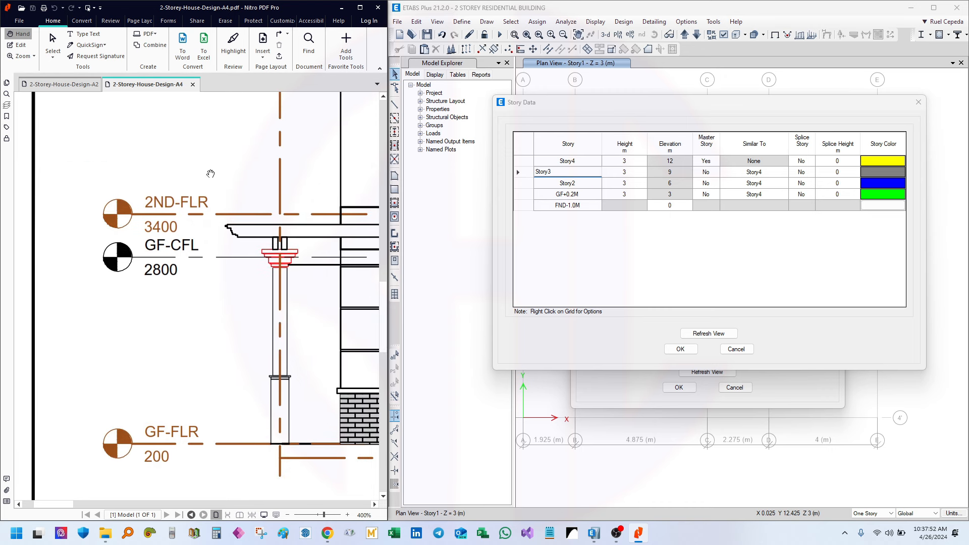
left_click(575, 183)
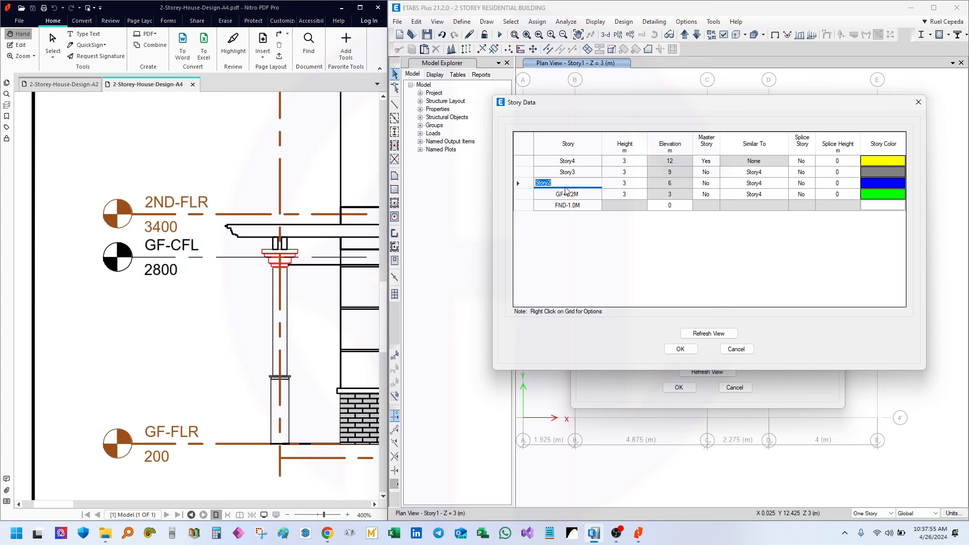
type("2F+3.4M")
left_click(589, 172)
Set the height of the GF+0.2M story to 1.2 m
left_click_drag(258, 320, 214, 196)
mouse_move(250, 288)
left_mouse_down()
mouse_move(223, 276)
mouse_move(269, 369)
left_mouse_up()
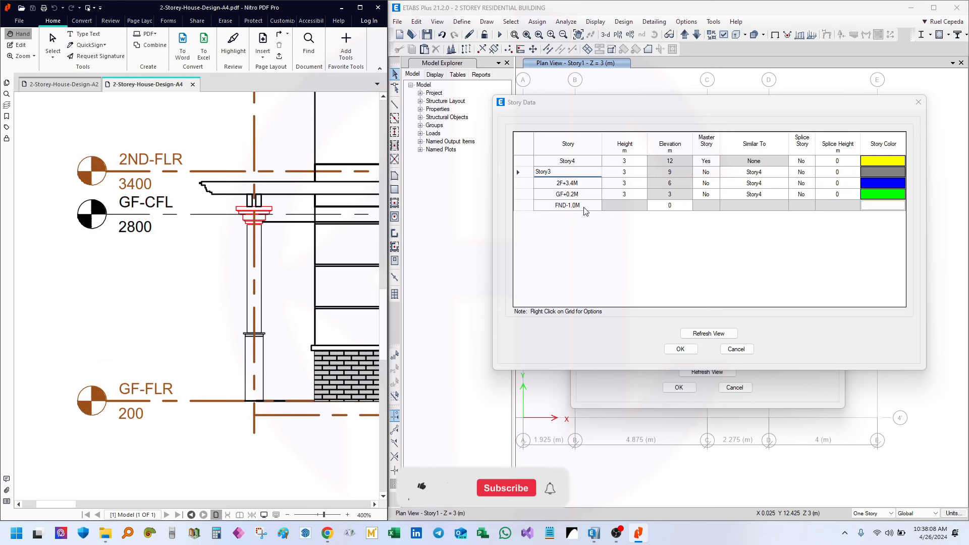
left_click(634, 195)
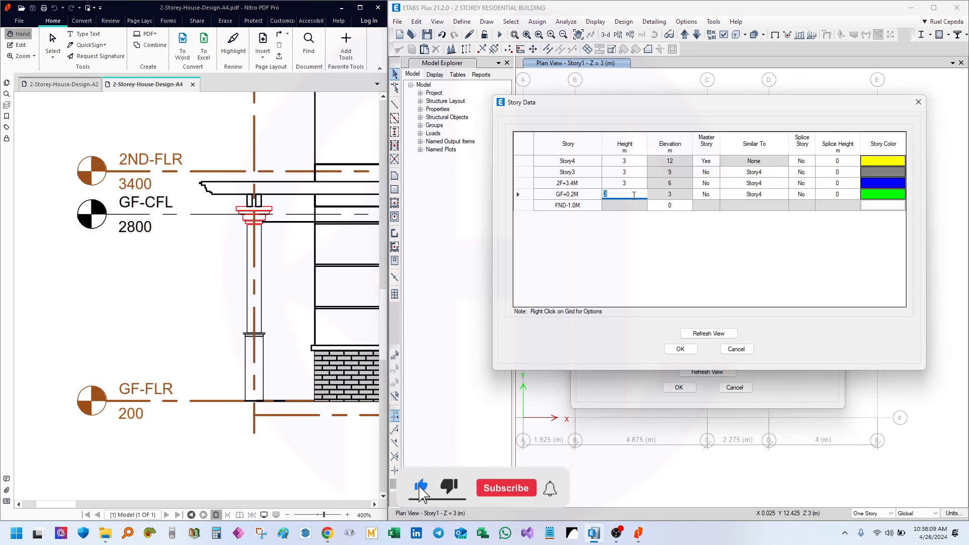
type("1.2")
left_click(643, 184)
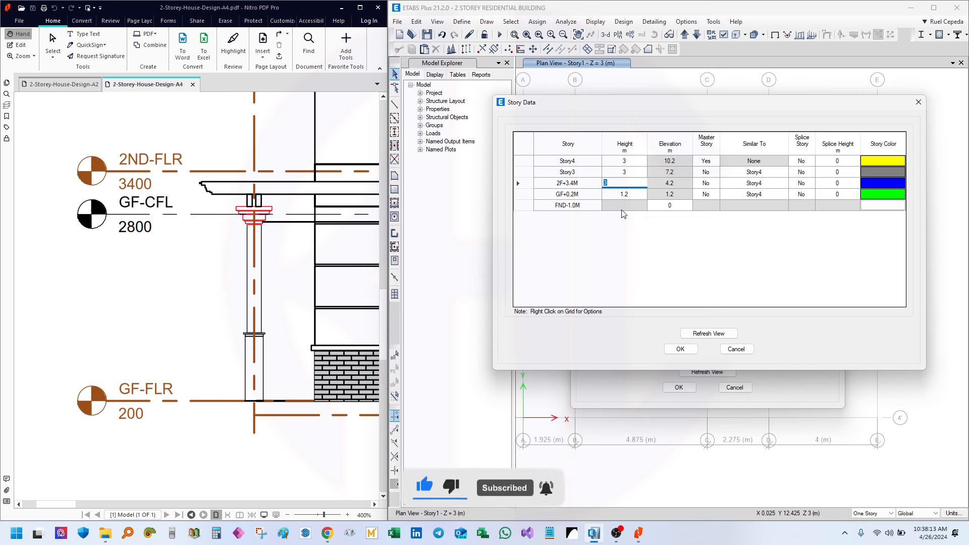
left_click(625, 196)
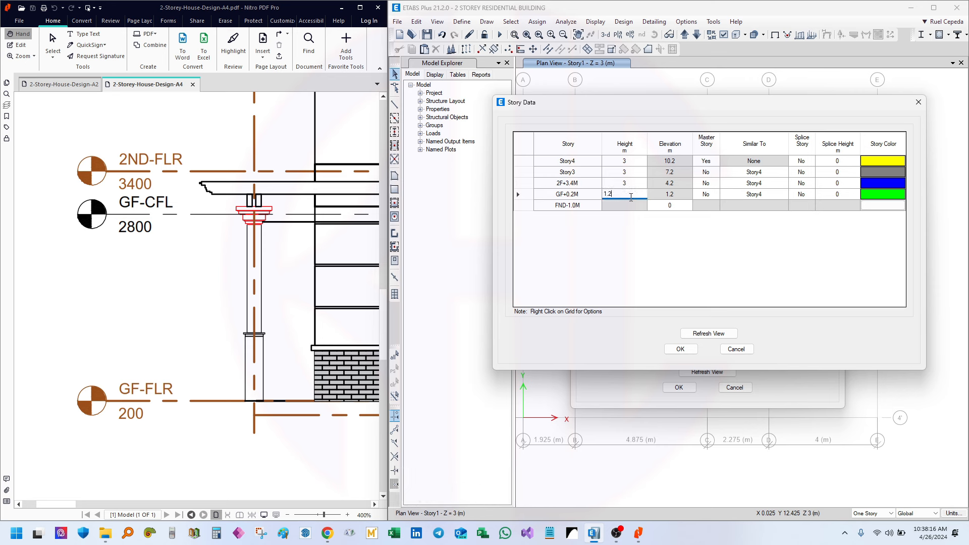
Check the dimension between GF-FLR and 2ND-FLR and set the height of the 2F+3.4M story to 3.2 m
left_click_drag(631, 198, 576, 199)
left_click_drag(313, 209, 2, 228)
left_click_drag(246, 241, 5, 243)
mouse_move(263, 227)
left_mouse_down()
mouse_move(2, 235)
mouse_move(236, 232)
left_mouse_up()
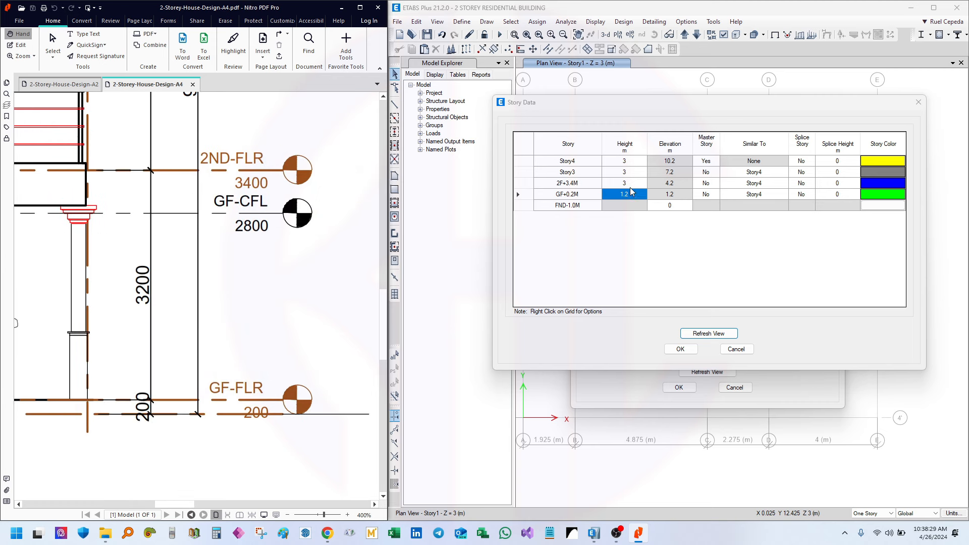
left_click(634, 183)
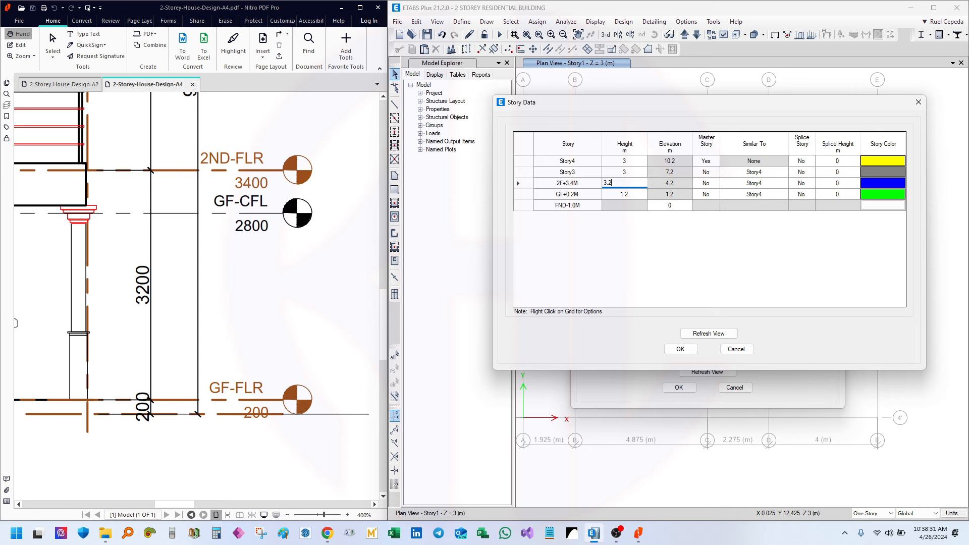
left_click(637, 173)
Follow the T.O.B. level across the front elevation and rename Story3 as TOB+6.4M
left_click_drag(207, 198, 220, 377)
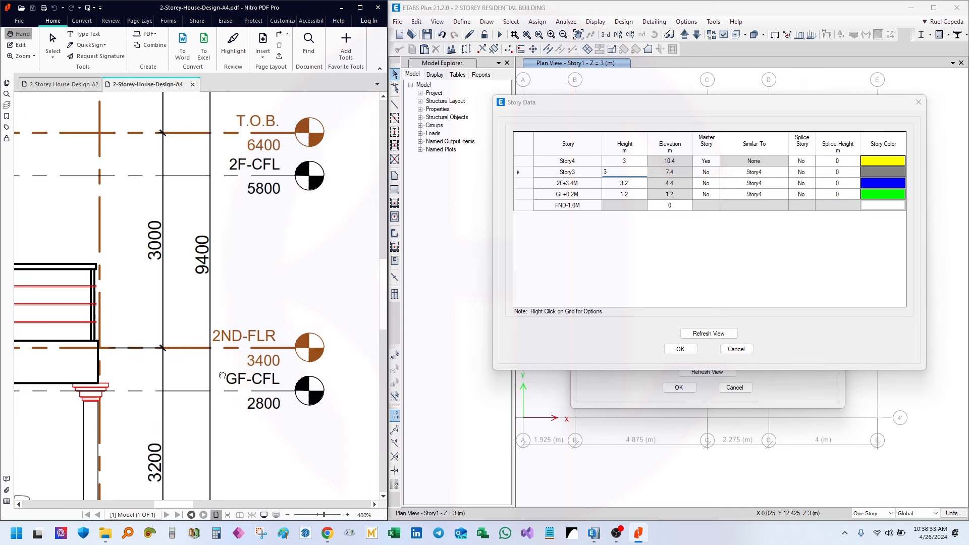
left_click_drag(245, 286, 255, 327)
left_click_drag(150, 297, 249, 292)
left_click_drag(301, 265, 302, 206)
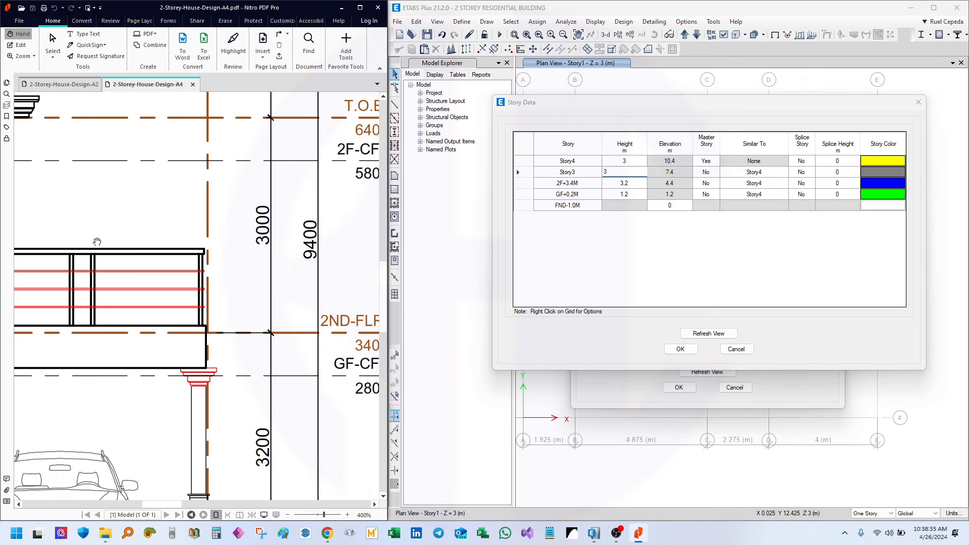
left_click_drag(95, 240, 374, 322)
left_click_drag(179, 295, 318, 301)
left_click_drag(142, 292, 327, 292)
left_click_drag(76, 293, 282, 292)
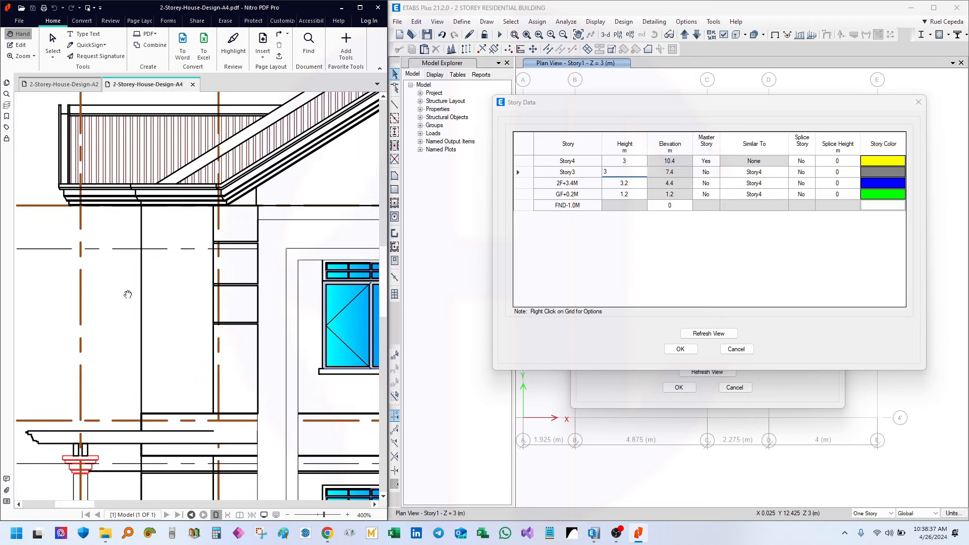
mouse_move(128, 294)
left_mouse_down()
mouse_move(375, 295)
mouse_move(28, 288)
left_mouse_up()
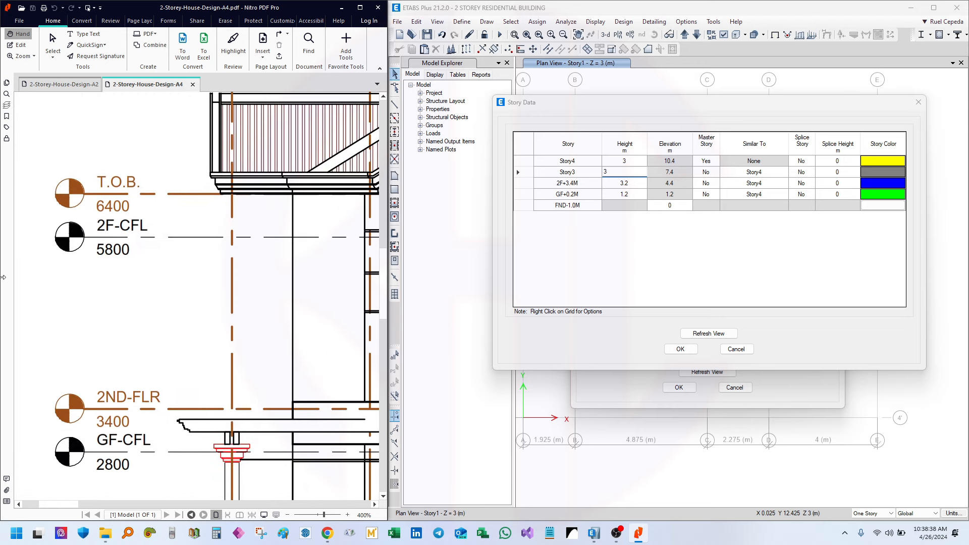
left_click(570, 174)
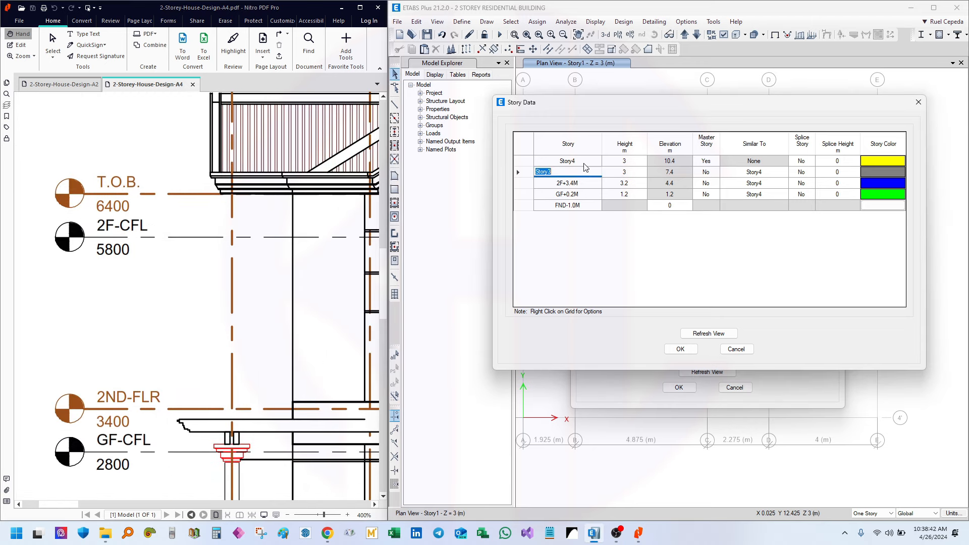
type("TOB+6.40")
key("BackSpace")
type("M")
key("Tab")
Check the dimension between 2ND-FLR and T.O.B. against the height entered for the TOB+6.4M story
mouse_move(353, 263)
left_mouse_down()
mouse_move(241, 244)
mouse_move(121, 258)
left_mouse_up()
left_click_drag(313, 255, 71, 265)
mouse_move(335, 255)
left_mouse_down()
mouse_move(116, 249)
mouse_move(82, 203)
left_mouse_up()
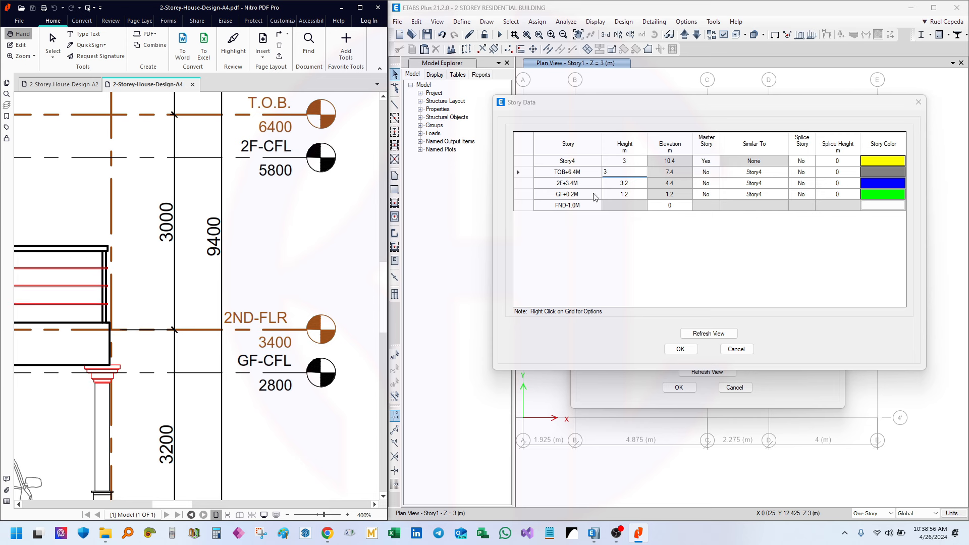
left_click(624, 183)
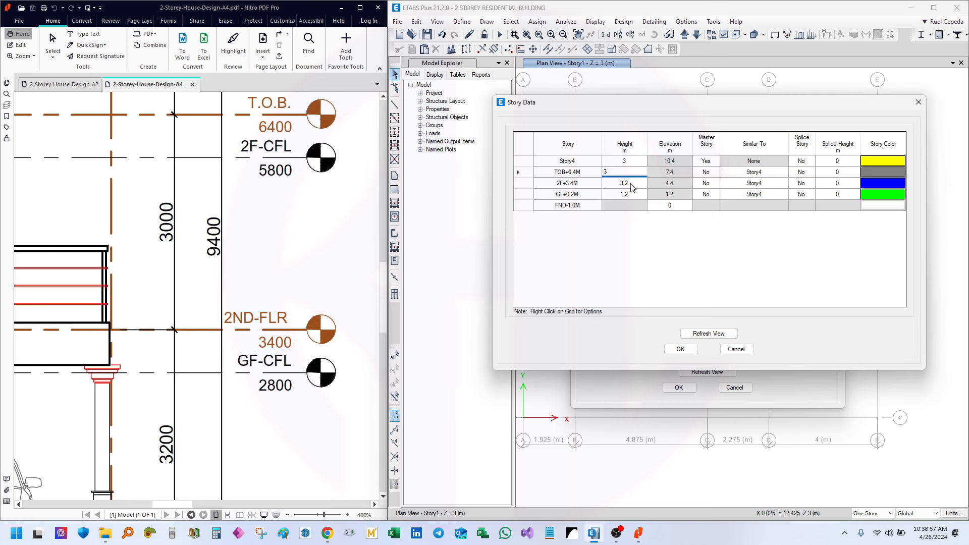
left_click(632, 187)
left_click(631, 172)
Examine the roof on the front elevation between the T.O.B. and ROOF APEX LN. levels
mouse_move(83, 96)
left_mouse_down()
mouse_move(122, 275)
mouse_move(165, 232)
mouse_move(95, 252)
mouse_move(293, 232)
mouse_move(172, 292)
mouse_move(66, 272)
mouse_move(316, 272)
left_mouse_up()
mouse_move(161, 274)
left_mouse_down()
mouse_move(242, 202)
mouse_move(126, 262)
mouse_move(167, 252)
mouse_move(339, 257)
left_mouse_up()
mouse_move(121, 254)
left_mouse_down()
mouse_move(274, 253)
mouse_move(294, 243)
left_mouse_up()
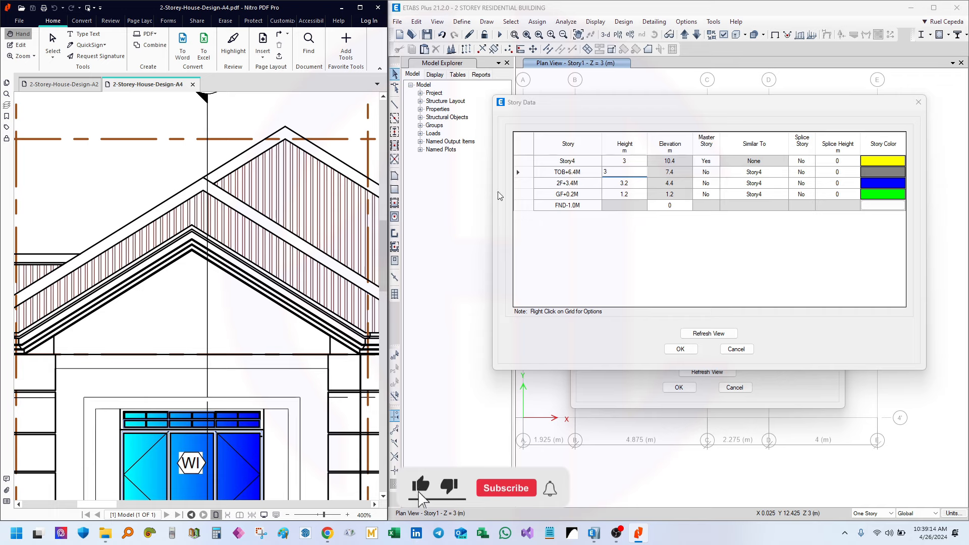
scroll(198, 239, "down", 3, "ctrl")
scroll(198, 239, "right", 5)
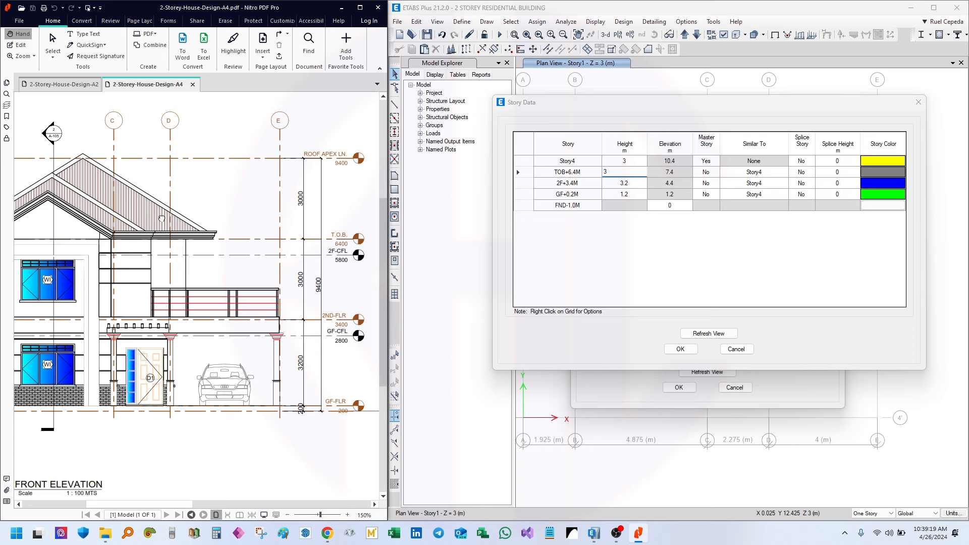
left_click_drag(162, 219, 266, 197)
left_click_drag(181, 214, 237, 213)
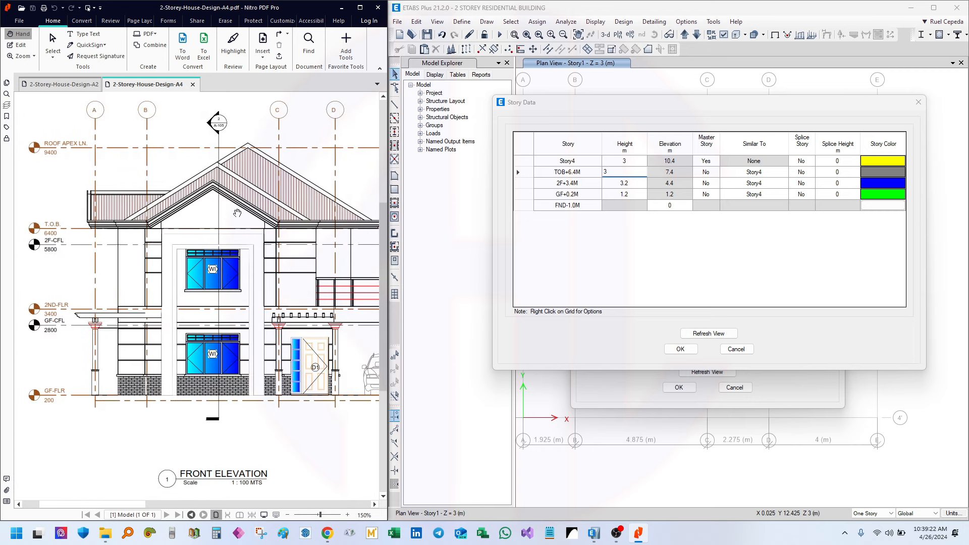
left_click_drag(252, 180, 239, 218)
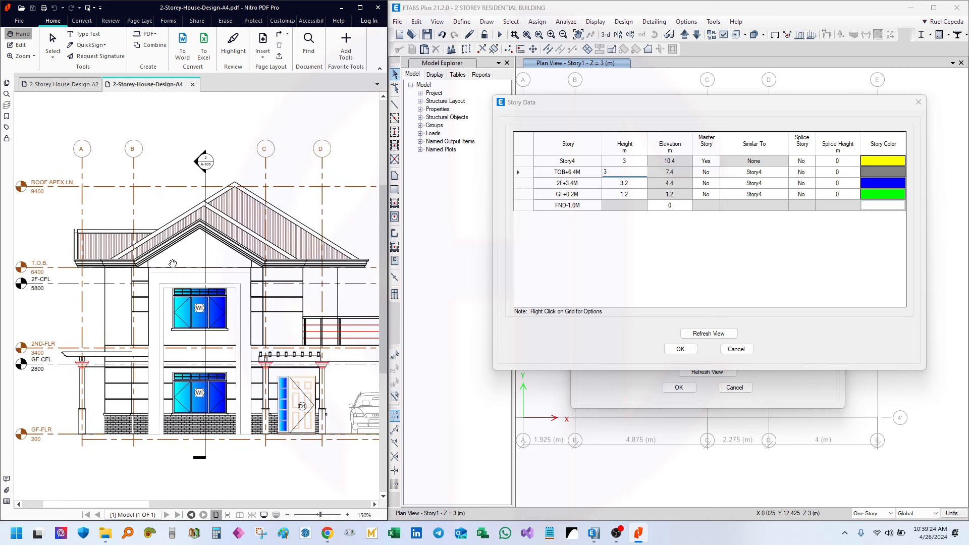
mouse_move(263, 258)
left_mouse_down()
mouse_move(268, 199)
mouse_move(233, 245)
left_mouse_up()
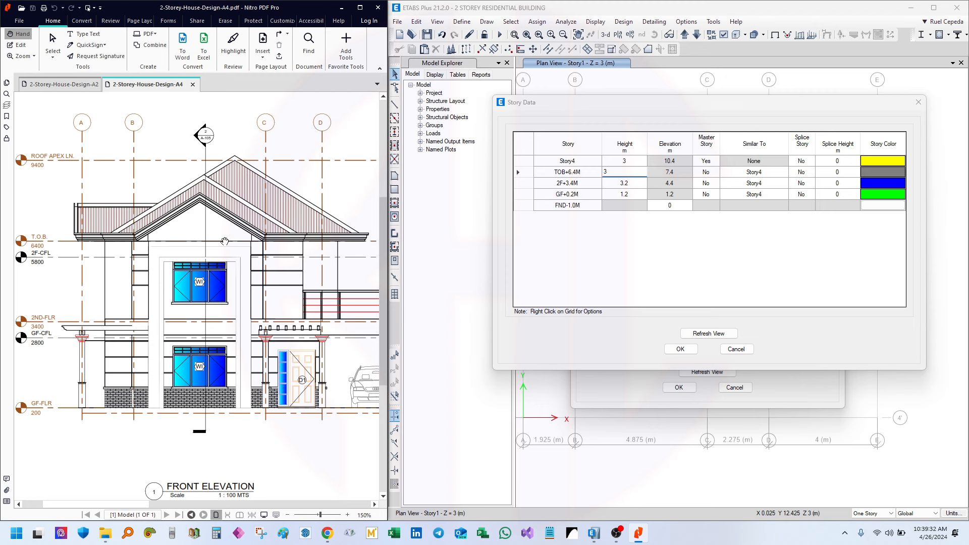
Rename Story4 as ROOF+9.4M according to the ROOF APEX LN. mark
left_click_drag(185, 173, 215, 189)
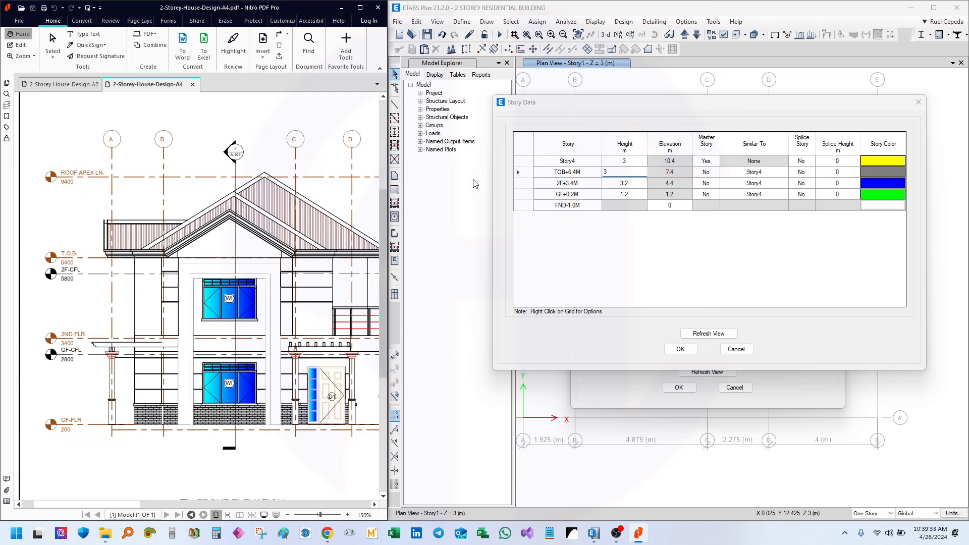
left_click(576, 160)
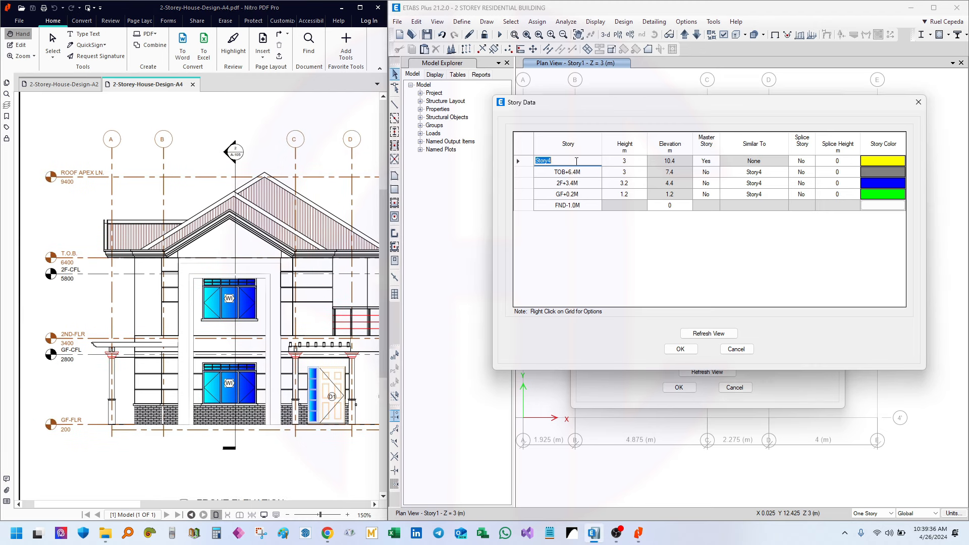
type("ROOF+9.4M")
left_click(579, 183)
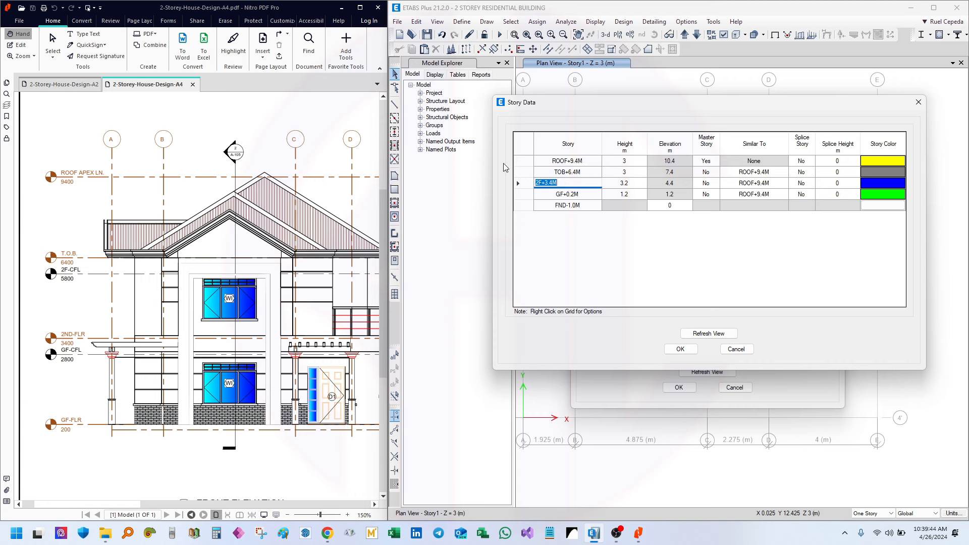
Compare the dimensions beside the carport, from GF-FLR to ROOF APEX LN., with the story heights in the table
left_click_drag(190, 227, 33, 231)
left_click_drag(264, 249, 180, 257)
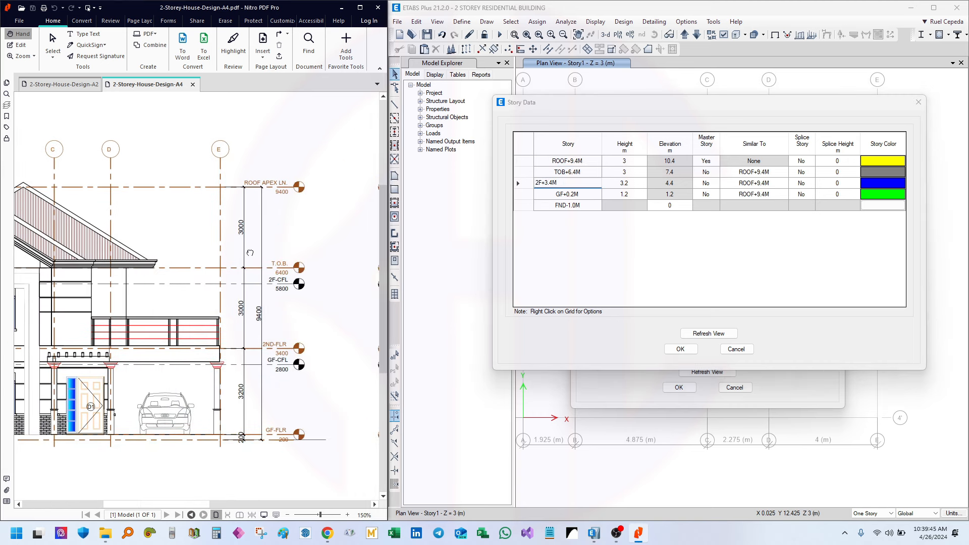
left_click_drag(249, 252, 245, 264)
left_click(632, 164)
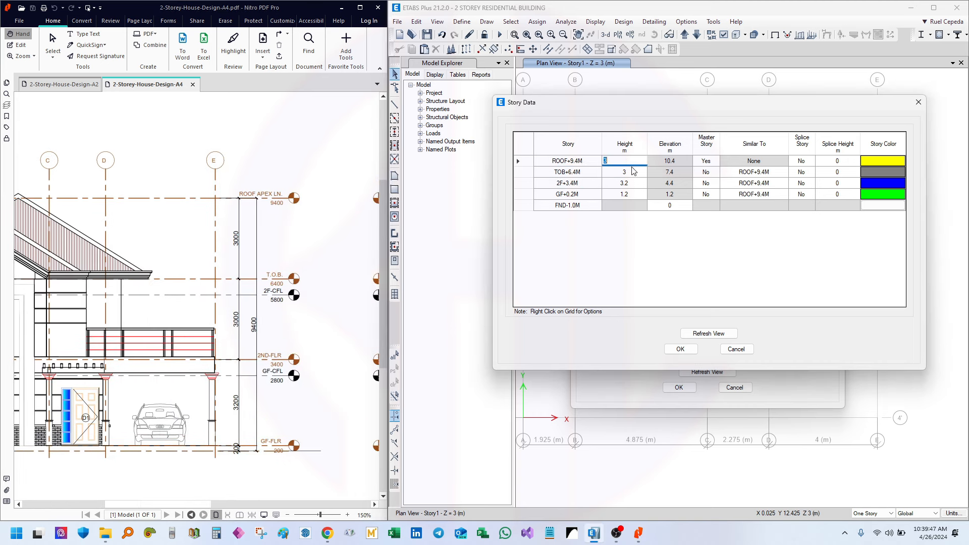
left_click(515, 193)
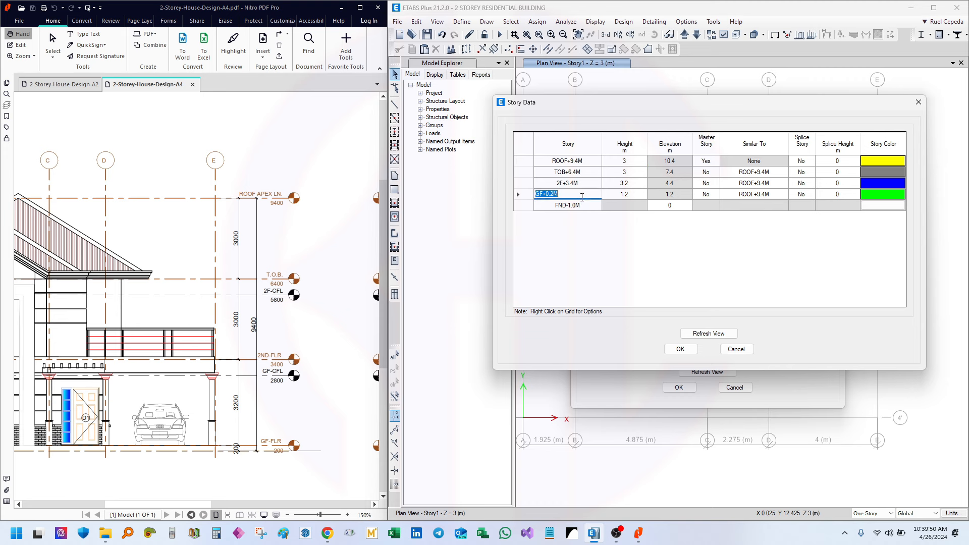
left_click_drag(280, 210, 239, 200)
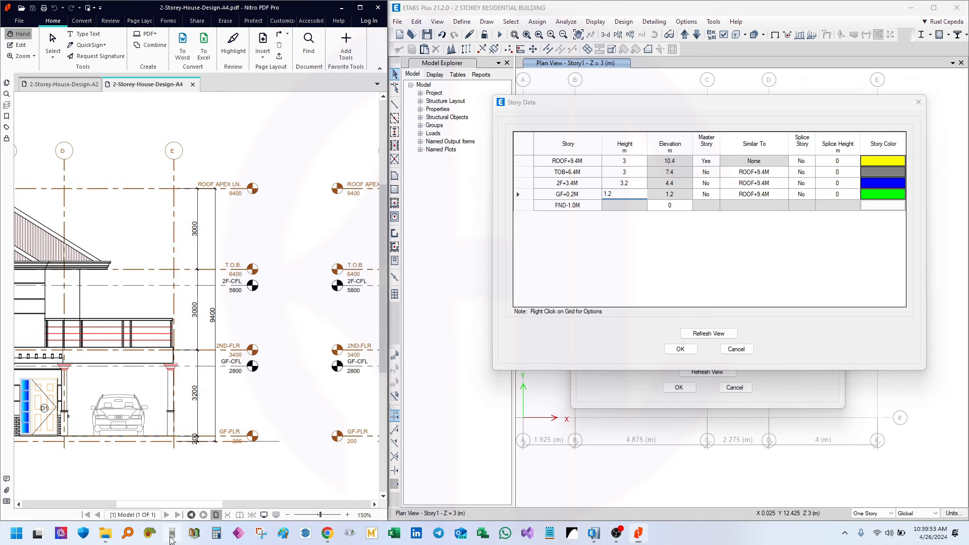
Switch to the fx-991ES PLUS C Emulator, calculate 9.4+1.2 as a decimal, and place the calculator clear of the story table
left_click(171, 533)
left_click_drag(68, 97, 577, 72)
type("9")
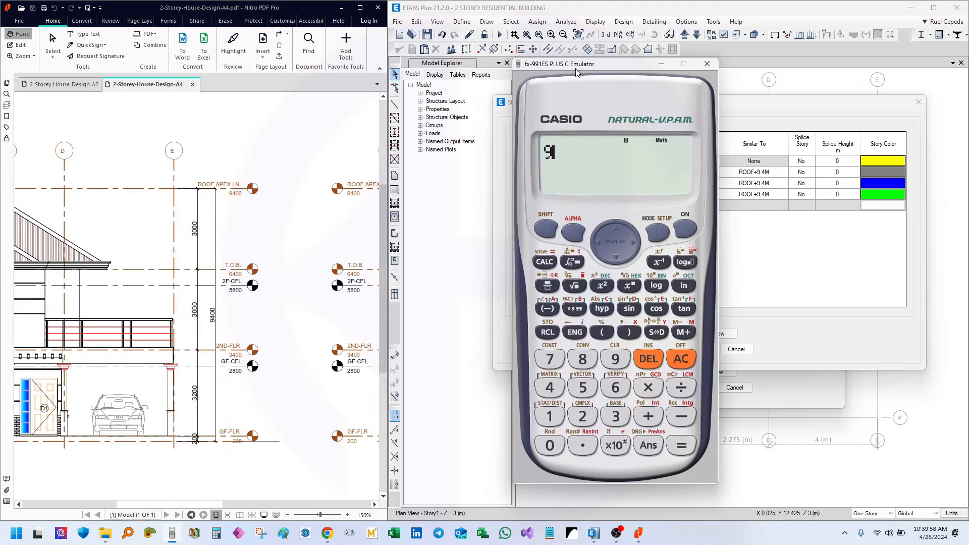
type(".4+1.2")
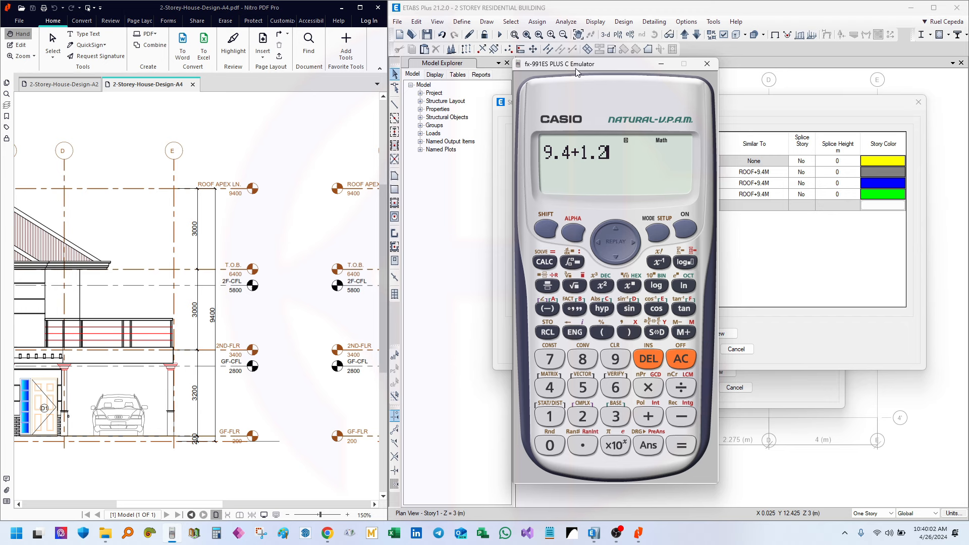
key("Return")
left_click(659, 332)
mouse_move(623, 66)
left_mouse_down()
mouse_move(261, 64)
mouse_move(374, 57)
left_mouse_up()
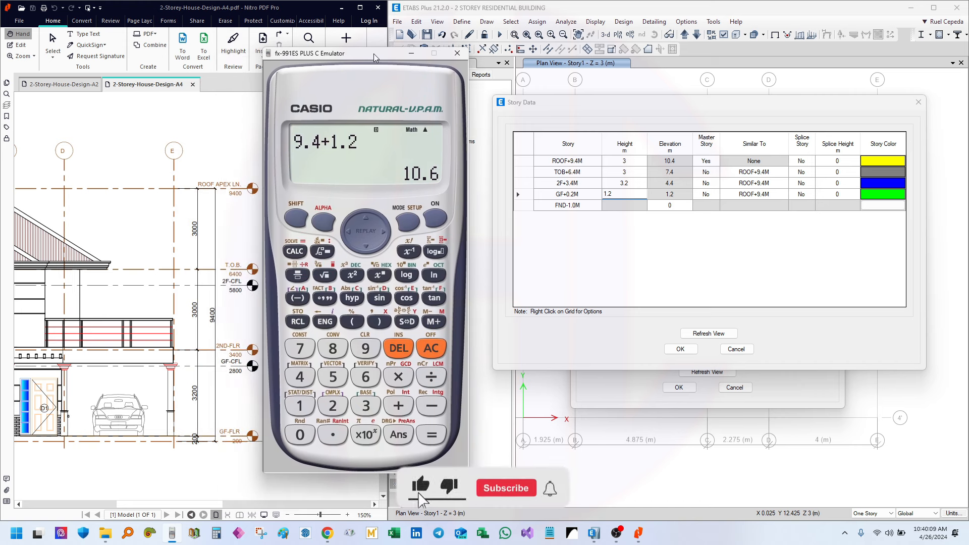
left_click_drag(374, 57, 322, 46)
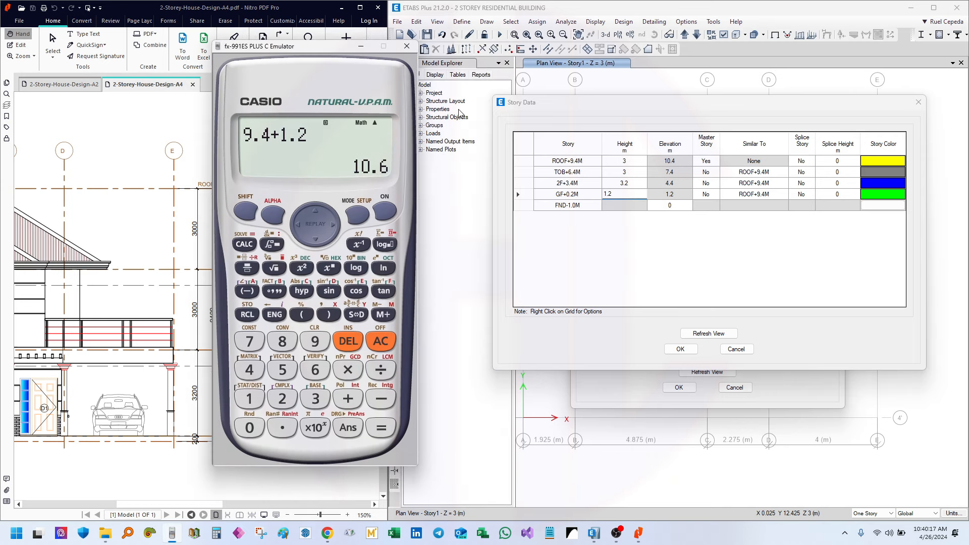
Compare the FND-1.0M and GF+0.2M rows with the calculated total and put the calculator away
left_click(585, 204)
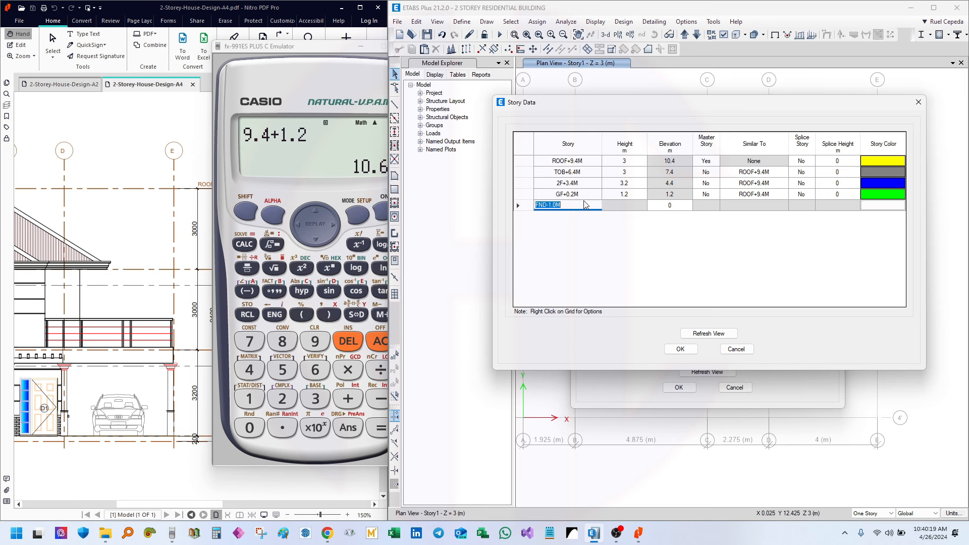
left_click(584, 195)
left_click(585, 203)
left_click(586, 194)
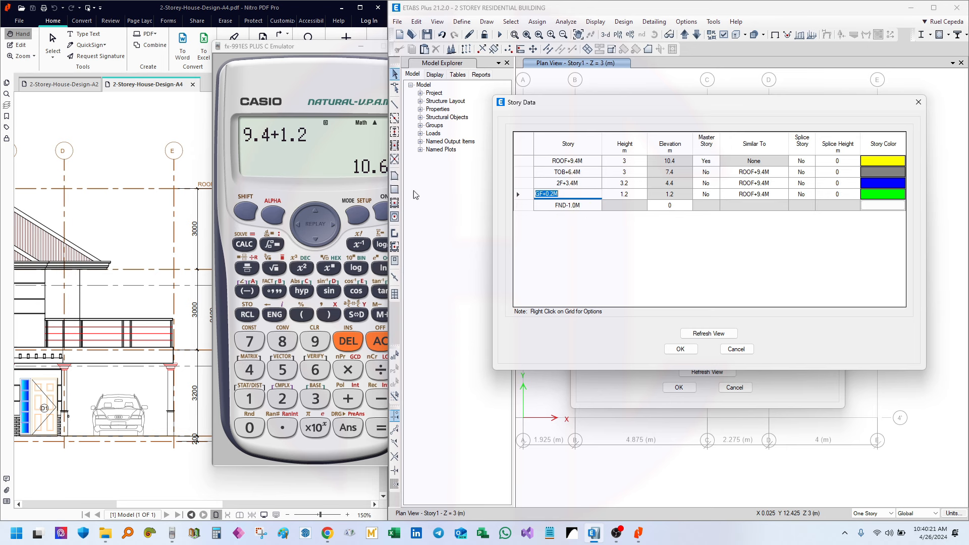
left_click_drag(310, 46, 266, 46)
left_click(362, 48)
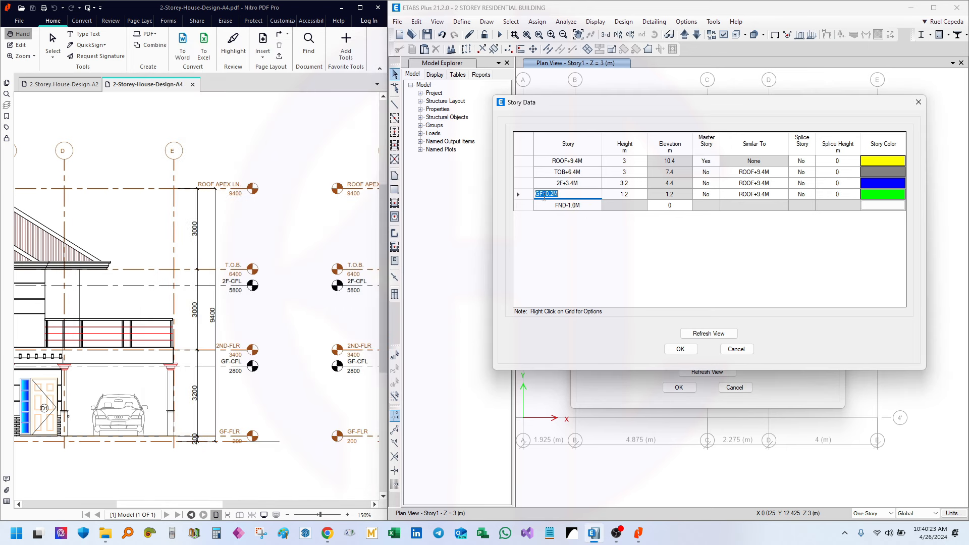
Check the elevations of the stories from ROOF+9.4M down to GF+0.2M in the Story Data table
left_click(586, 183)
left_click(680, 161)
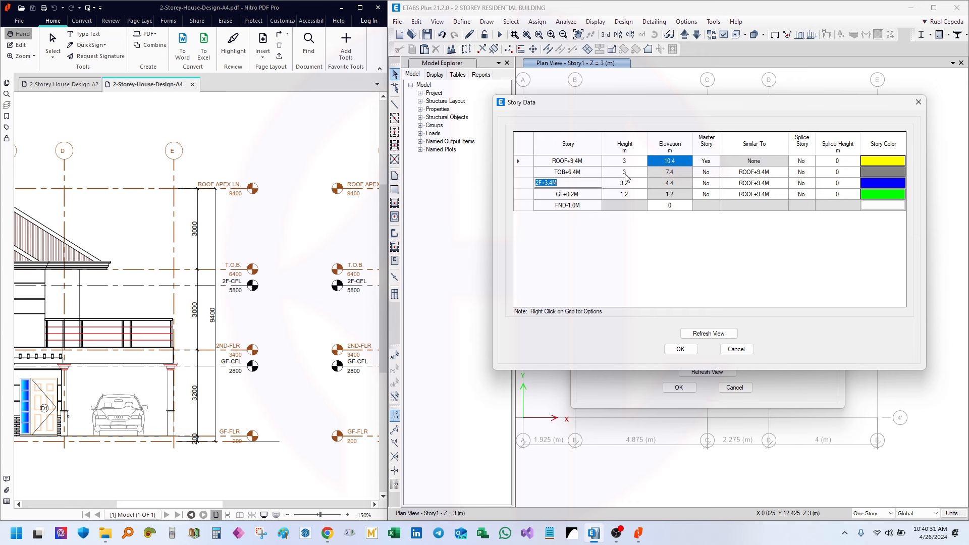
left_click(575, 162)
left_click(676, 162)
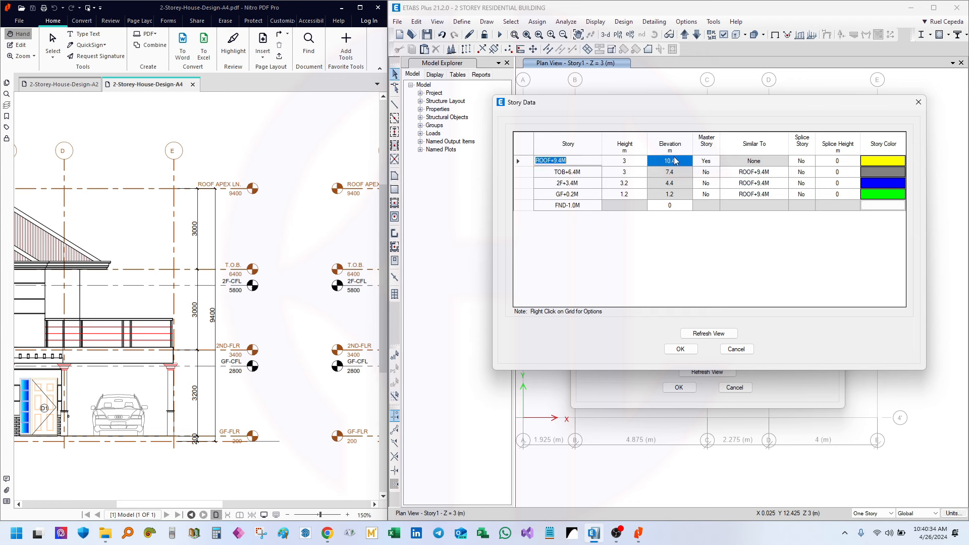
left_click(679, 184)
left_click(677, 196)
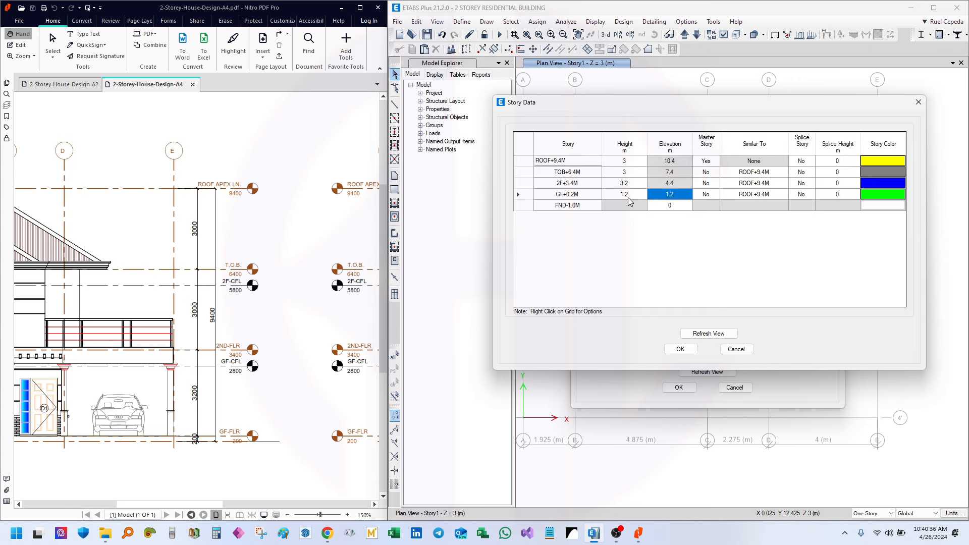
Examine the 200 dimension at the GF-FLR level in the elevation drawing alongside the FND-1.0M row
mouse_move(232, 422)
left_mouse_down()
mouse_move(256, 359)
mouse_move(228, 340)
mouse_move(227, 321)
left_mouse_up()
scroll(240, 389, "up", 3, "ctrl")
left_click_drag(308, 310, 308, 296)
mouse_move(178, 295)
left_mouse_down()
mouse_move(207, 301)
mouse_move(150, 299)
mouse_move(141, 278)
left_mouse_up()
scroll(207, 301, "up", 2, "ctrl")
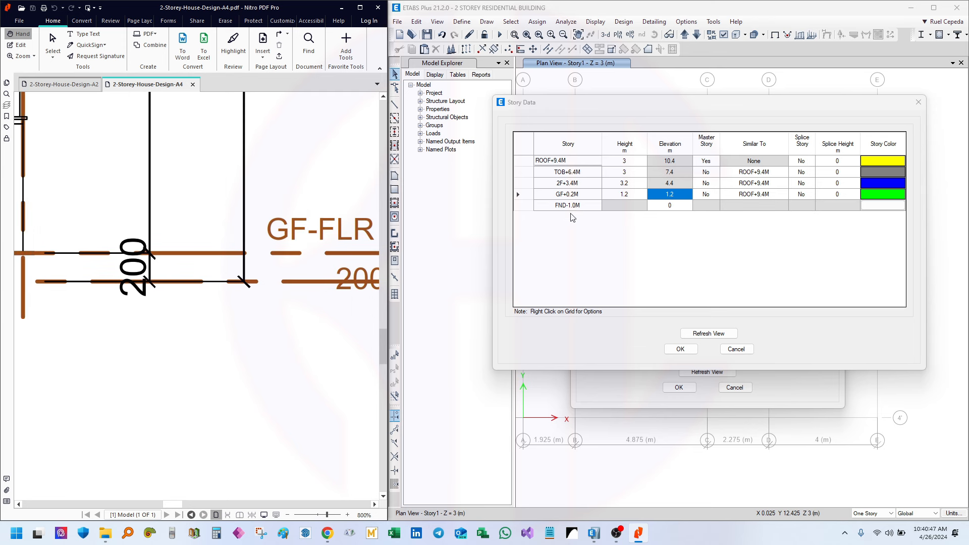
left_click(584, 206)
left_click(165, 290)
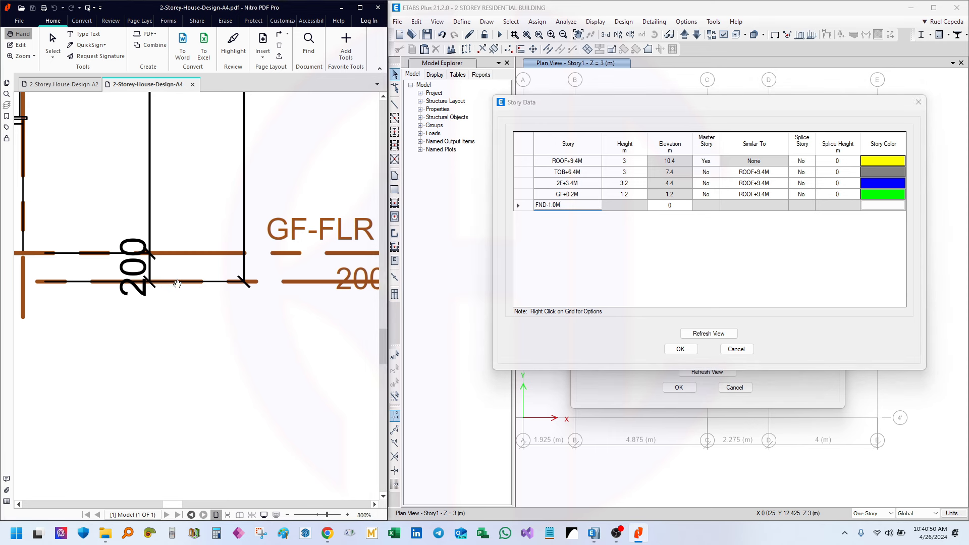
mouse_move(178, 289)
left_mouse_down()
mouse_move(149, 314)
mouse_move(151, 345)
mouse_move(165, 346)
mouse_move(172, 326)
mouse_move(225, 296)
mouse_move(151, 271)
left_mouse_up()
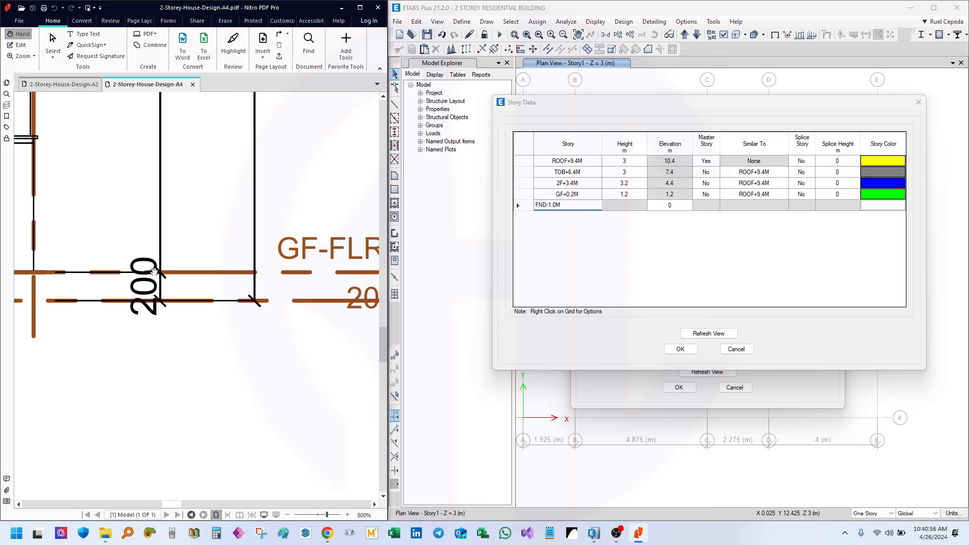
Set the height of story GF+0.2M to 1.4 m
left_click(635, 195)
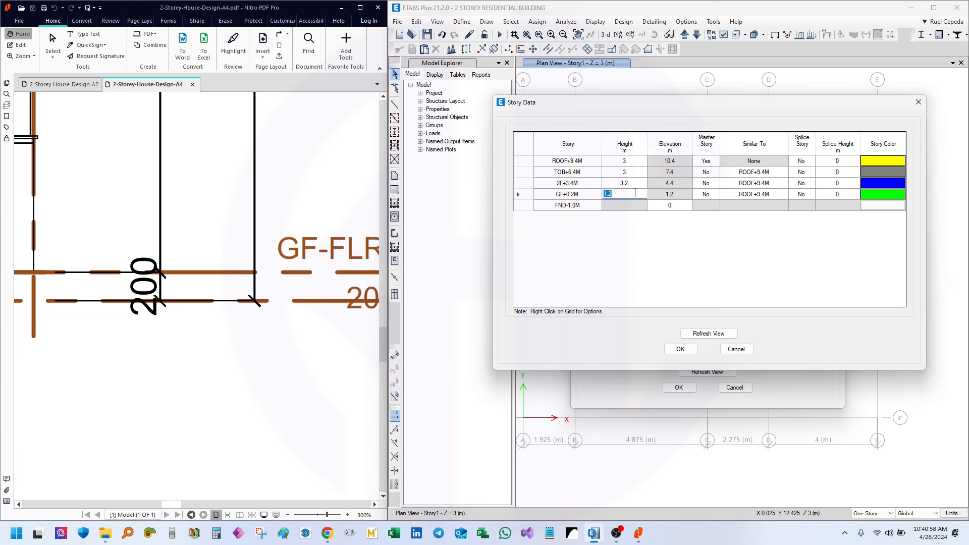
type("1.4")
key("Return")
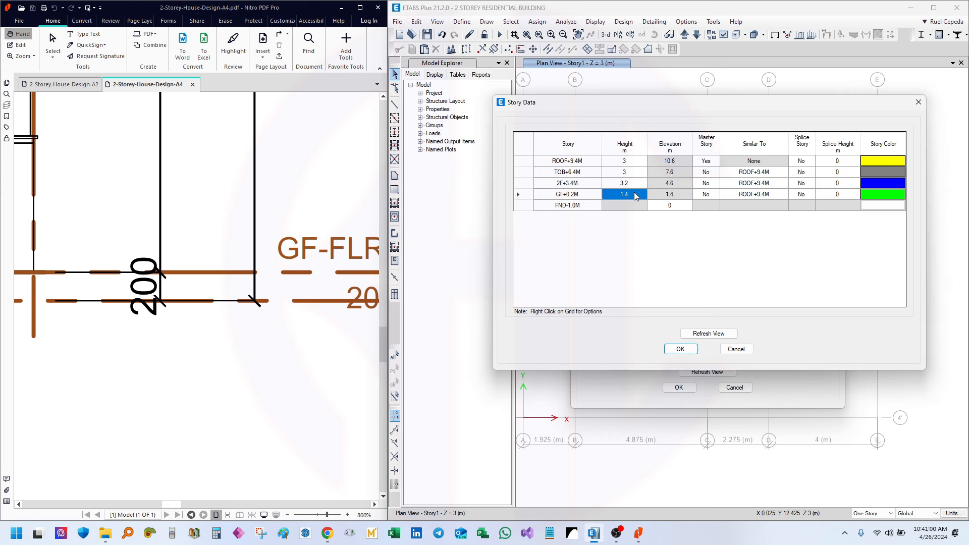
Try to highlight the level line beneath GF-FLR at the 200 dimension in the elevation drawing
mouse_move(198, 265)
left_mouse_down()
mouse_move(222, 258)
mouse_move(279, 271)
left_mouse_up()
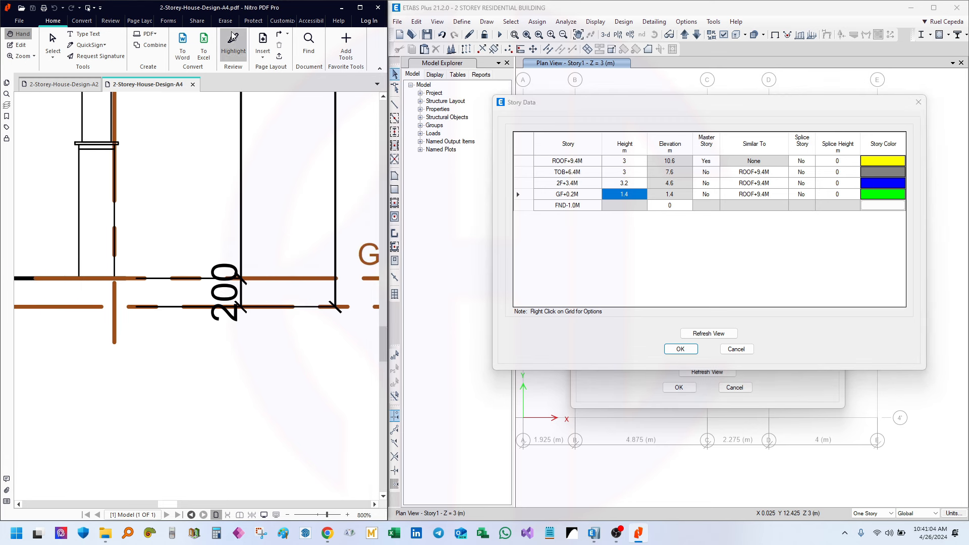
left_click(233, 45)
left_click_drag(125, 306, 340, 307)
scroll(103, 307, "down", 2, "ctrl")
key("ctrl+z")
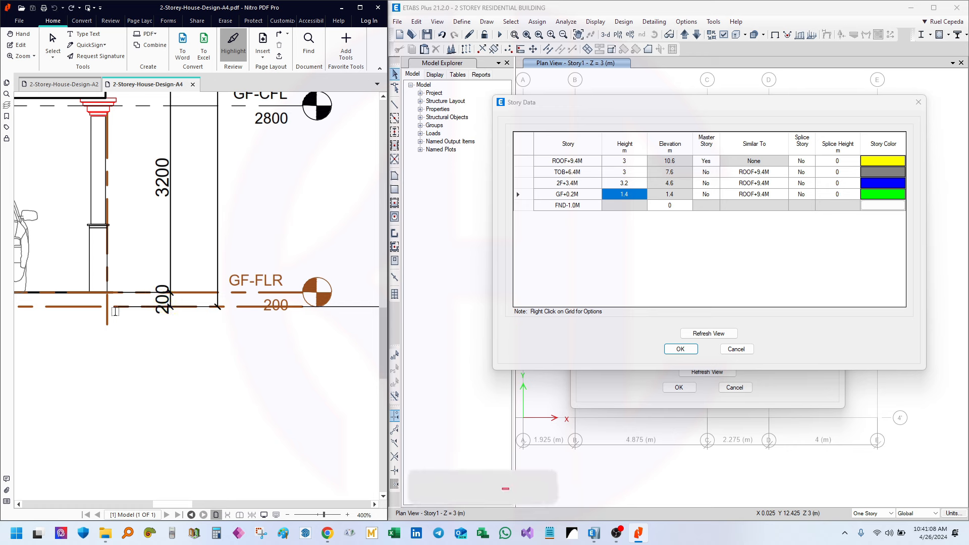
Draw a freehand loop around the level line below GF-FLR near the column and undo it
left_click(110, 21)
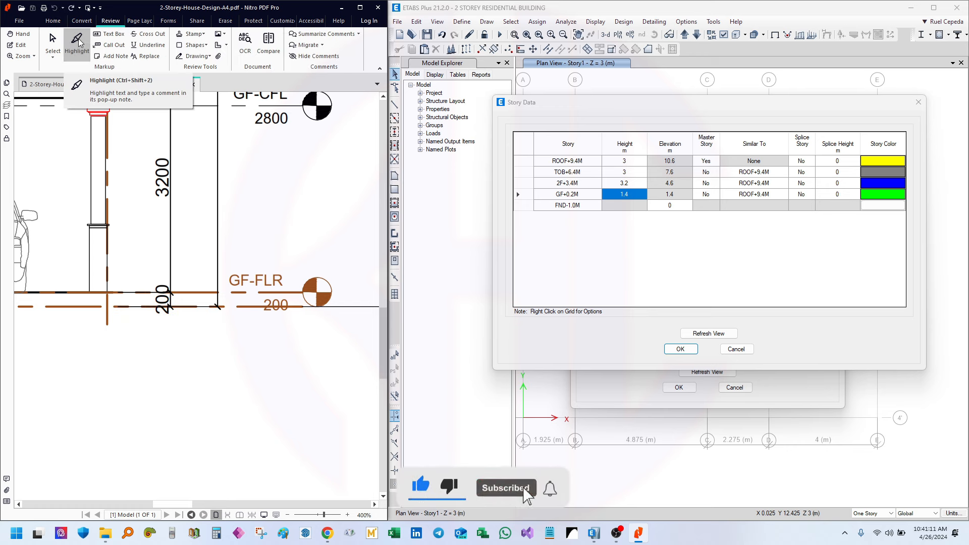
left_click(180, 57)
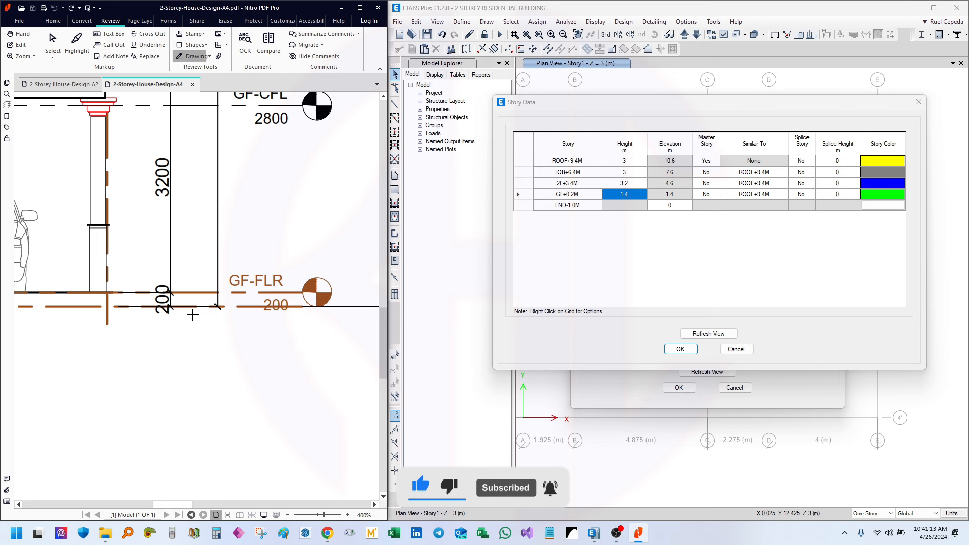
mouse_move(122, 302)
left_mouse_down()
mouse_move(88, 297)
mouse_move(83, 318)
mouse_move(153, 309)
mouse_move(107, 297)
mouse_move(111, 307)
mouse_move(152, 309)
left_mouse_up()
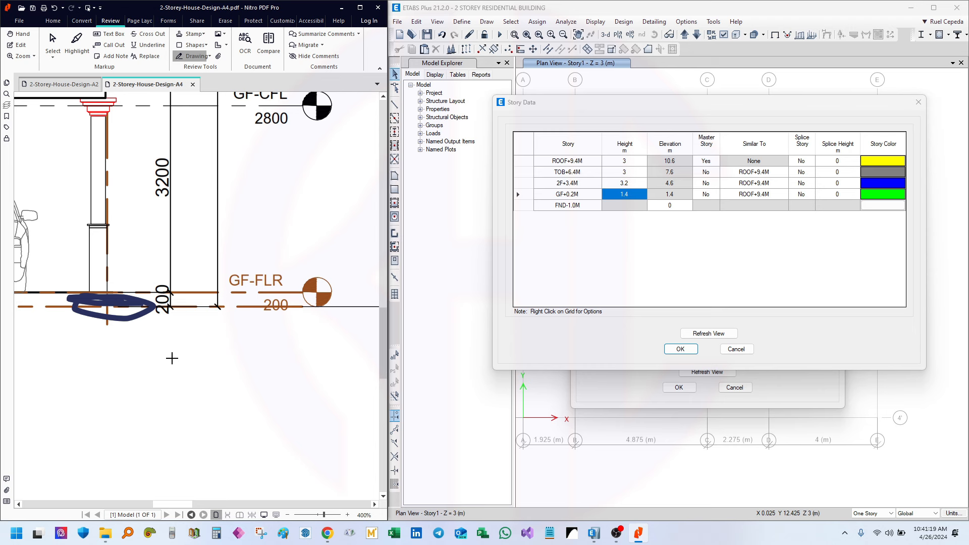
key("ctrl+z")
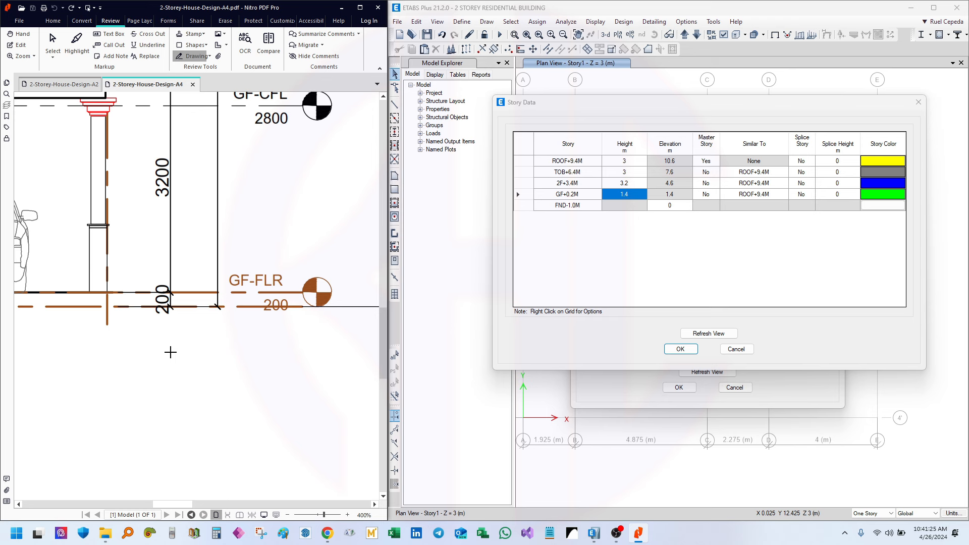
Sketch a freehand foundation depth labelled 1.2 below the GF-FLR level, undo the markup and leave the drawing tool
mouse_move(217, 307)
left_mouse_down()
mouse_move(216, 448)
mouse_move(271, 450)
left_mouse_up()
mouse_move(248, 369)
left_mouse_down()
mouse_move(248, 379)
mouse_move(303, 385)
left_mouse_up()
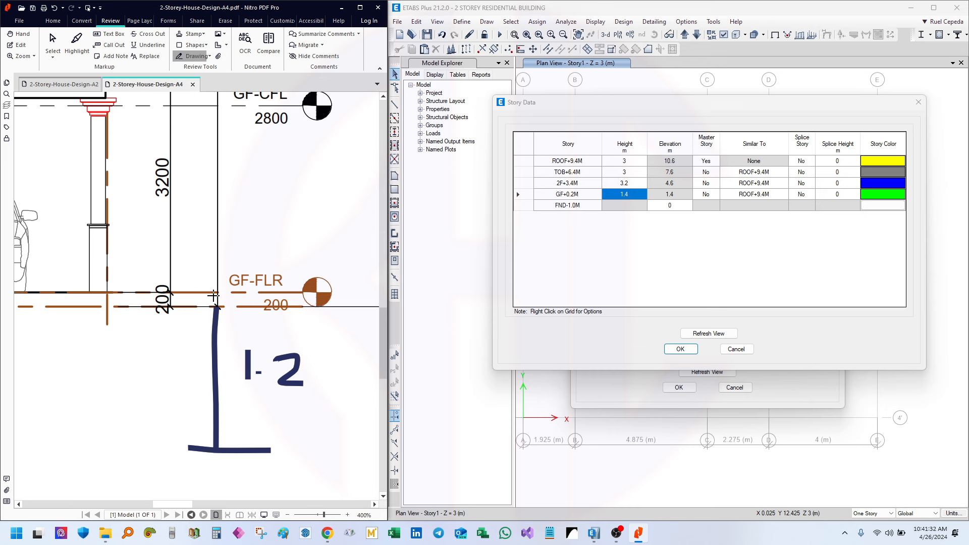
left_click_drag(196, 309, 203, 289)
key("ctrl+z")
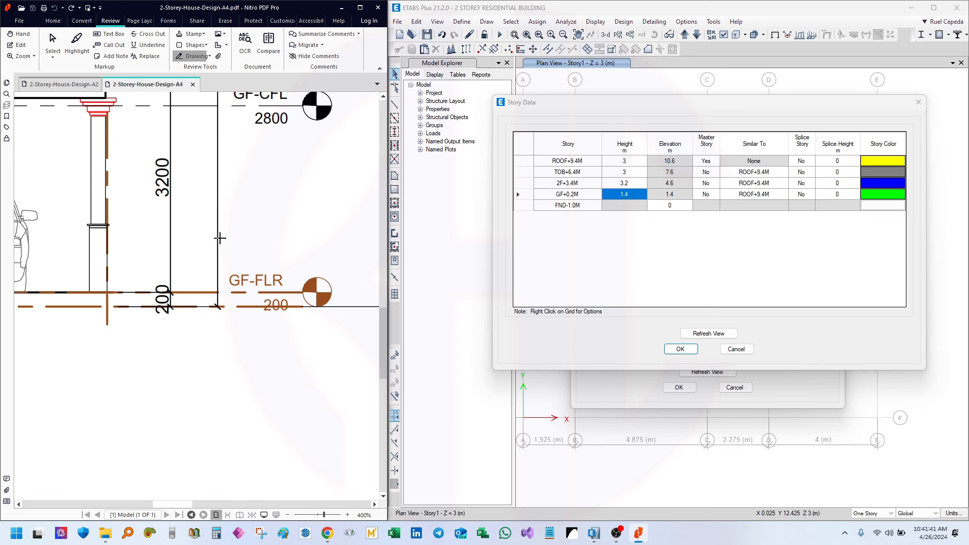
scroll(249, 298, "down", 3, "ctrl")
left_click(53, 42)
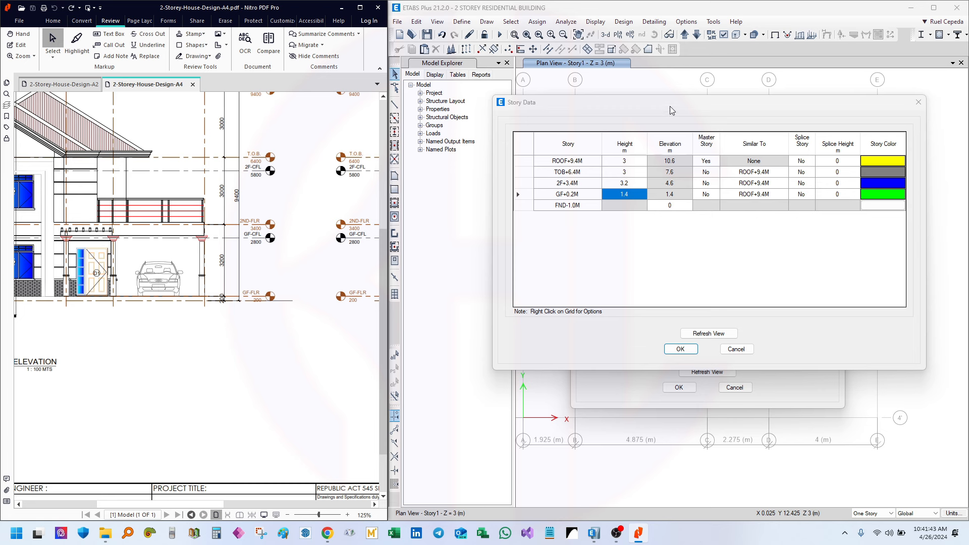
Set Master Story to No for ROOF+9.4M and check the same setting for 2F+3.4M and GF+0.2M
left_click_drag(724, 106, 715, 100)
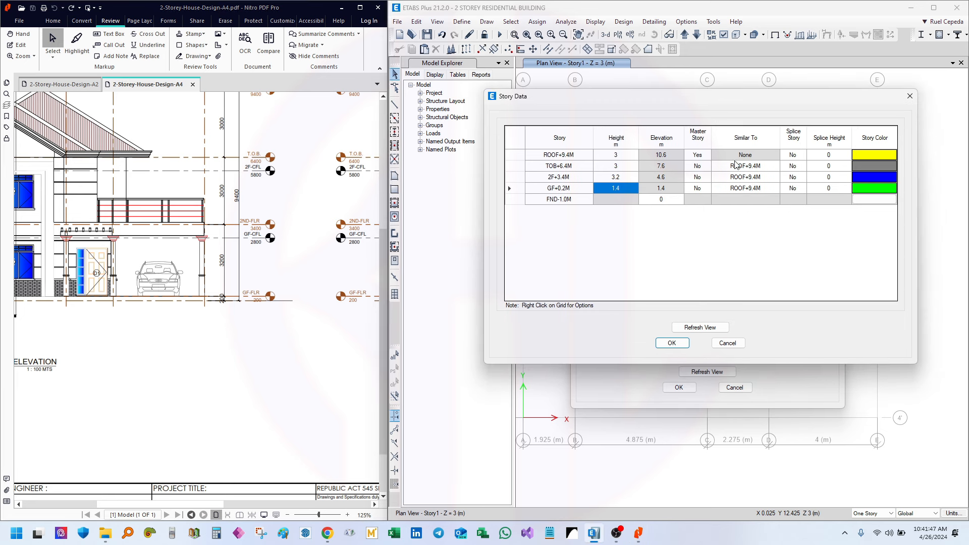
left_click(708, 158)
left_click(705, 156)
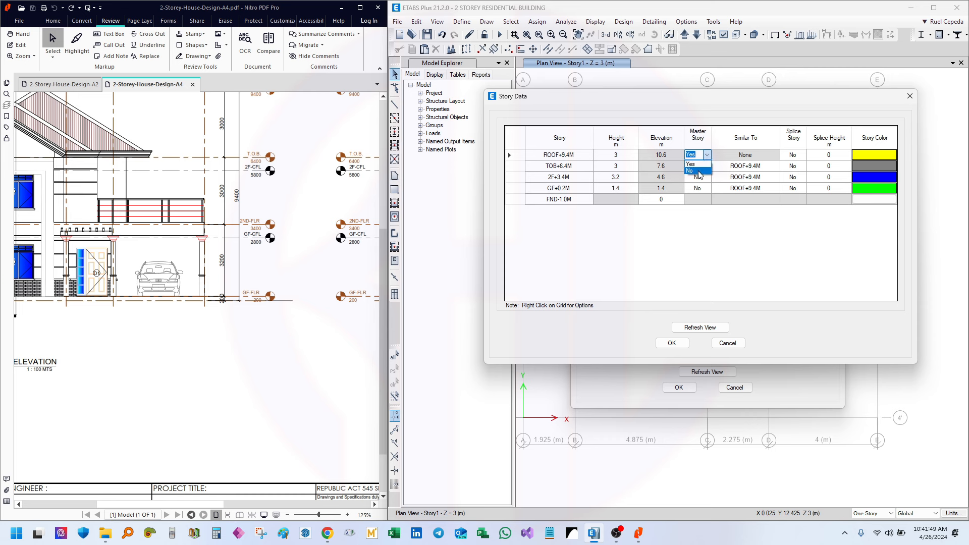
left_click(699, 171)
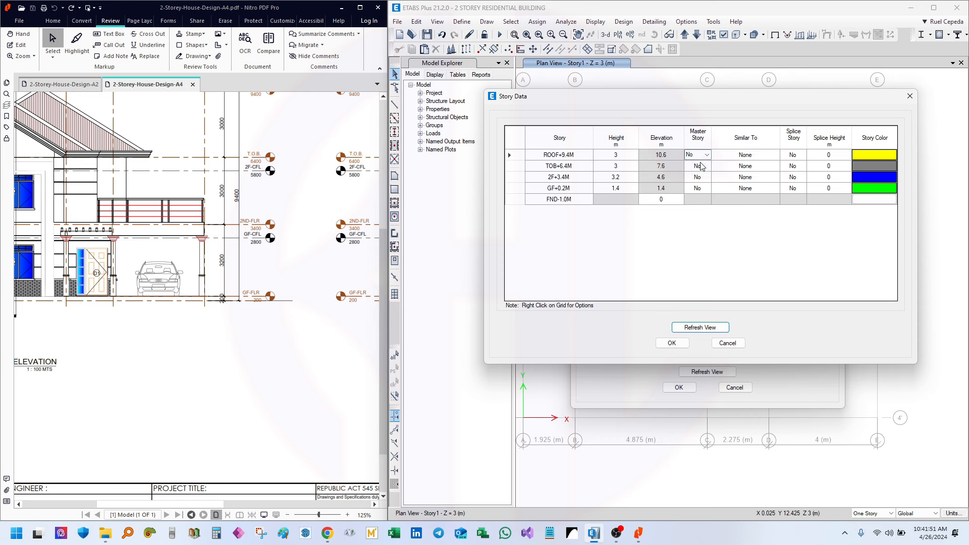
left_click(698, 177)
left_click(697, 190)
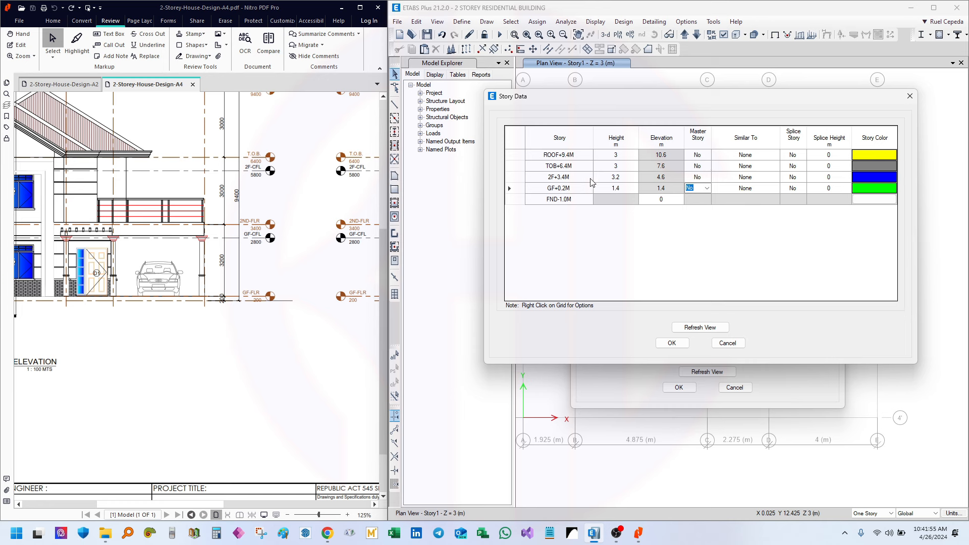
Make story 2F+3.4M a master story by setting its Master Story value to Yes
left_click(543, 178)
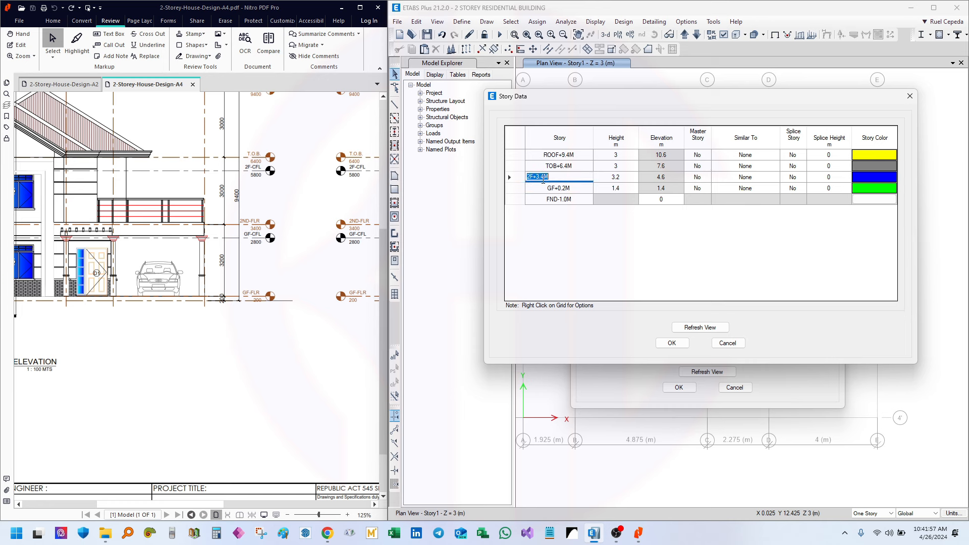
left_click(705, 182)
left_click(707, 180)
left_click(700, 187)
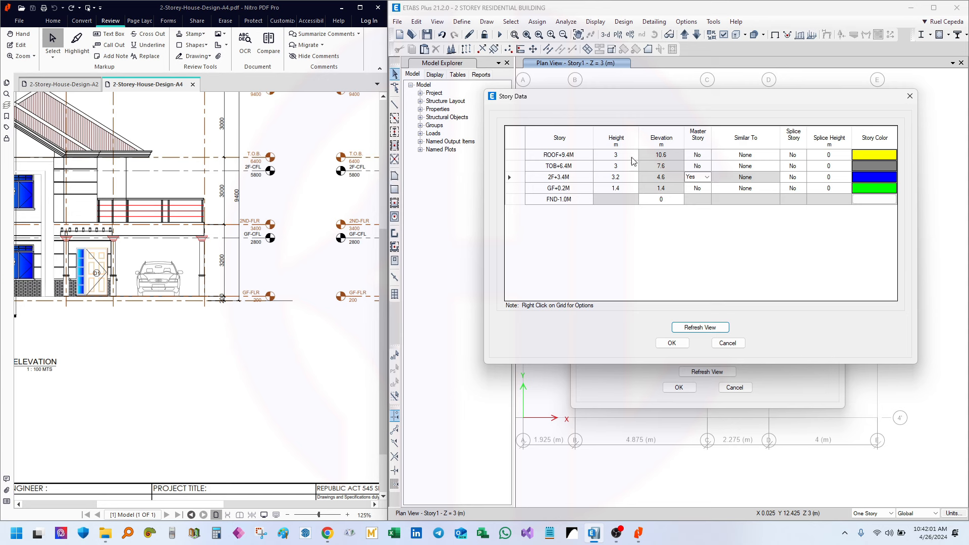
Set story GF+0.2M as similar to 2F+3.4M
left_click(573, 188)
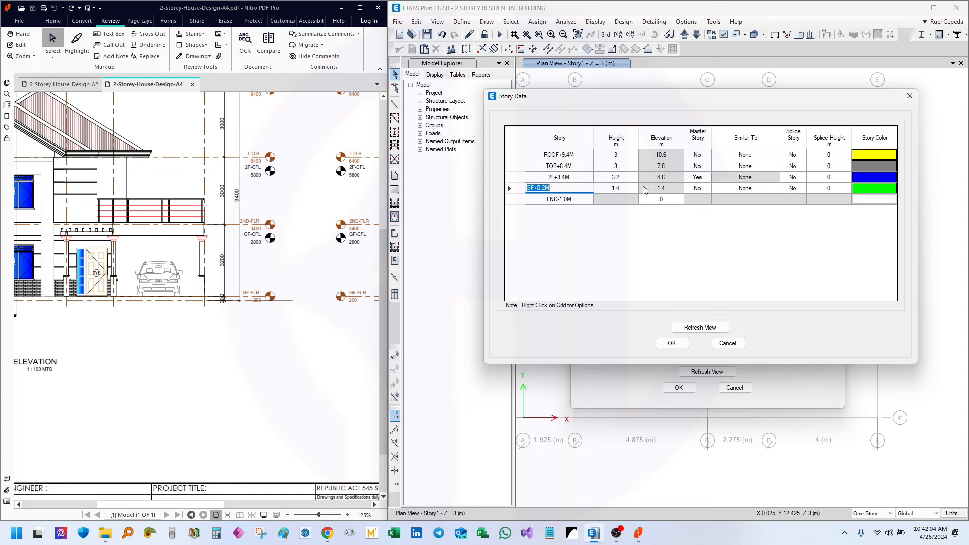
left_click(769, 187)
left_click(775, 187)
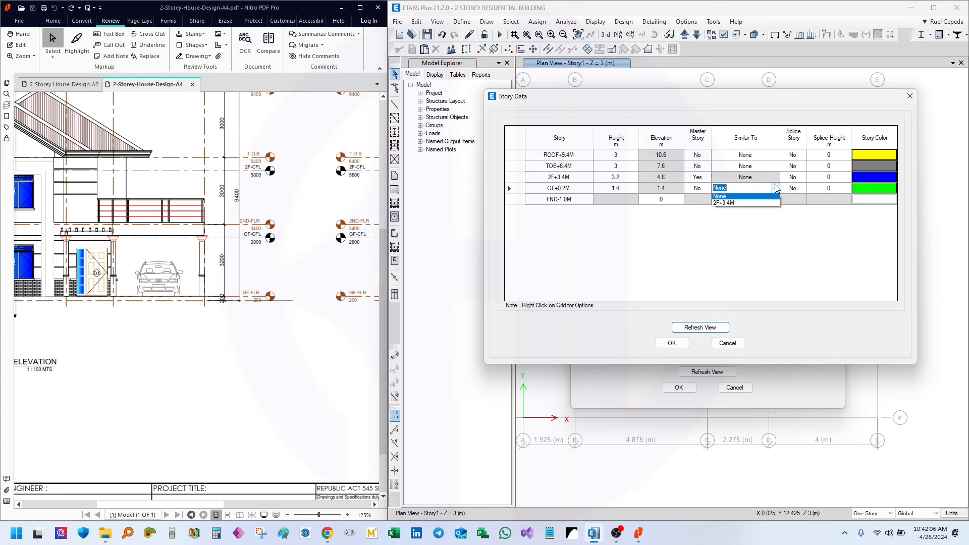
left_click(743, 208)
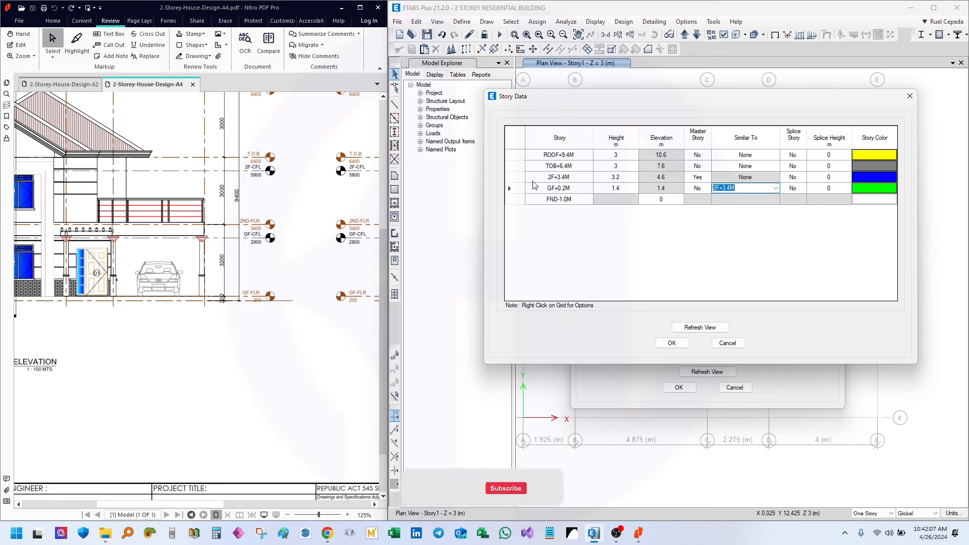
Review the Master Story options of 2F+3.4M and the Similar To assignment of GF+0.2M
left_click(560, 177)
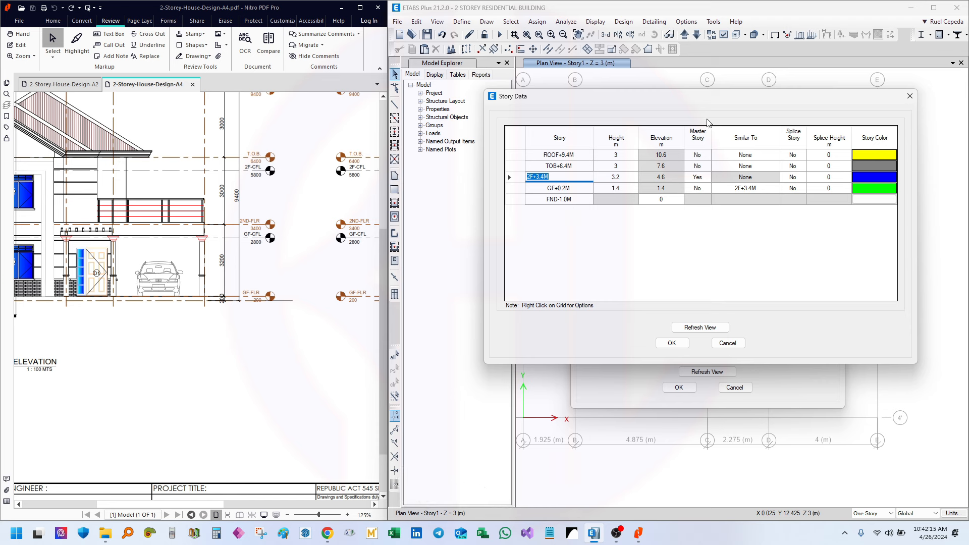
left_click(714, 190)
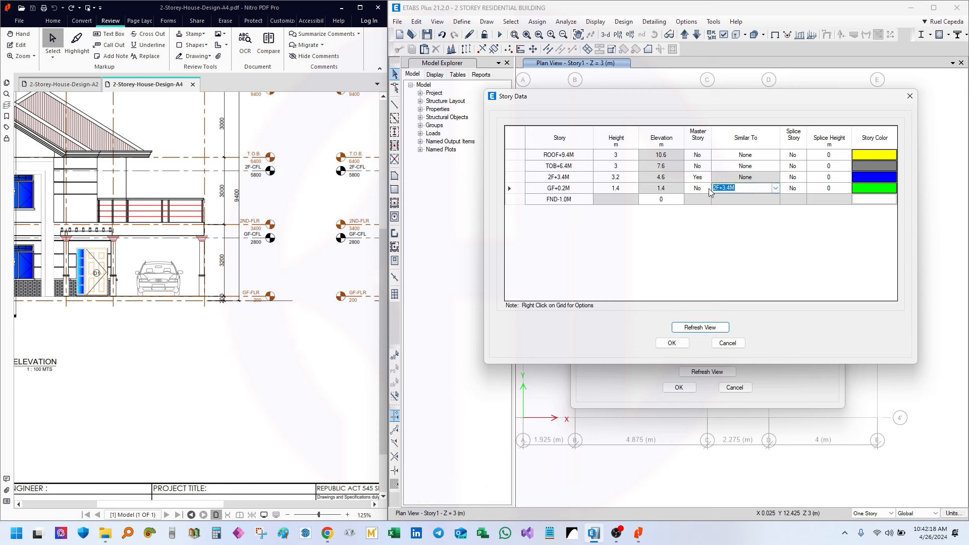
left_click(697, 177)
left_click(707, 176)
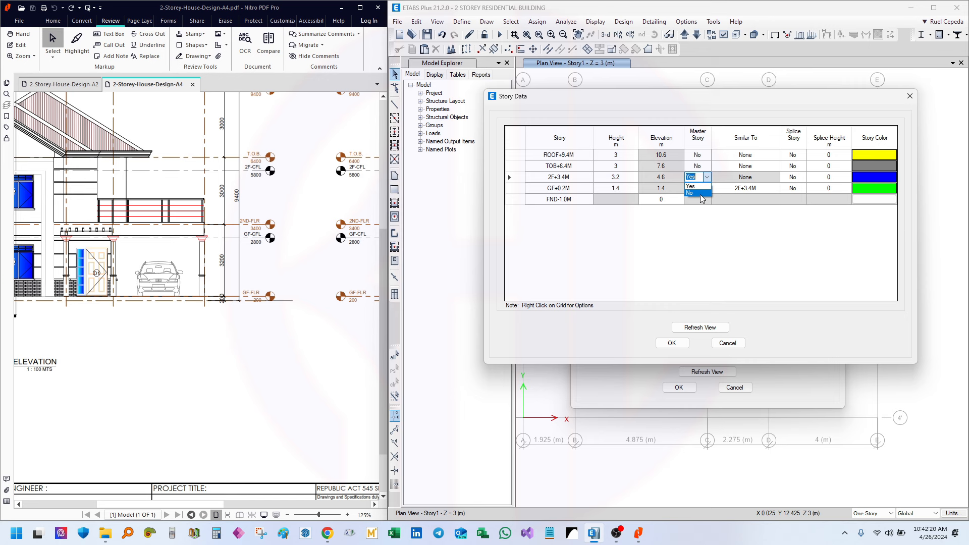
left_click(714, 224)
Bring up the 2-Storey-House-Design-A2 drawing and compare the ground floor and second floor plans
left_click(64, 84)
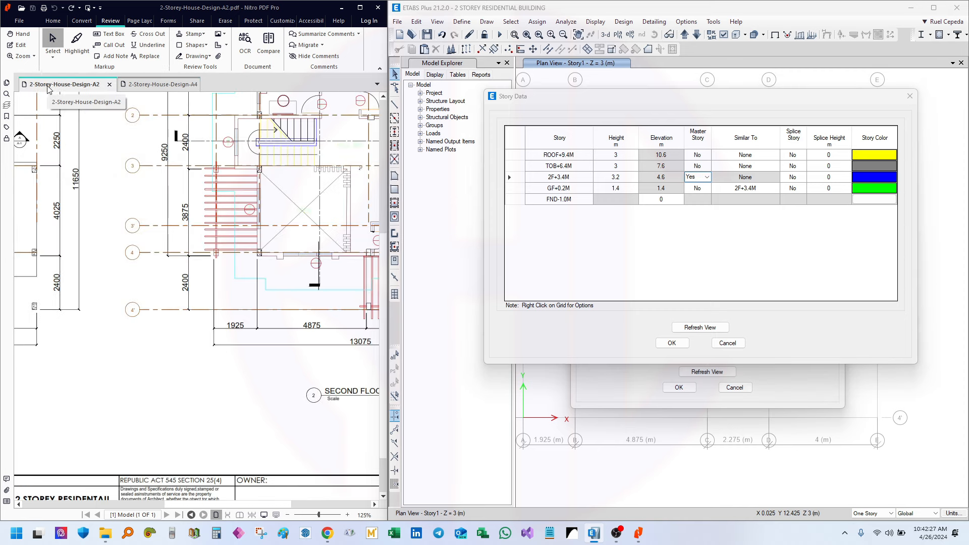
scroll(239, 248, "down", 3, "ctrl")
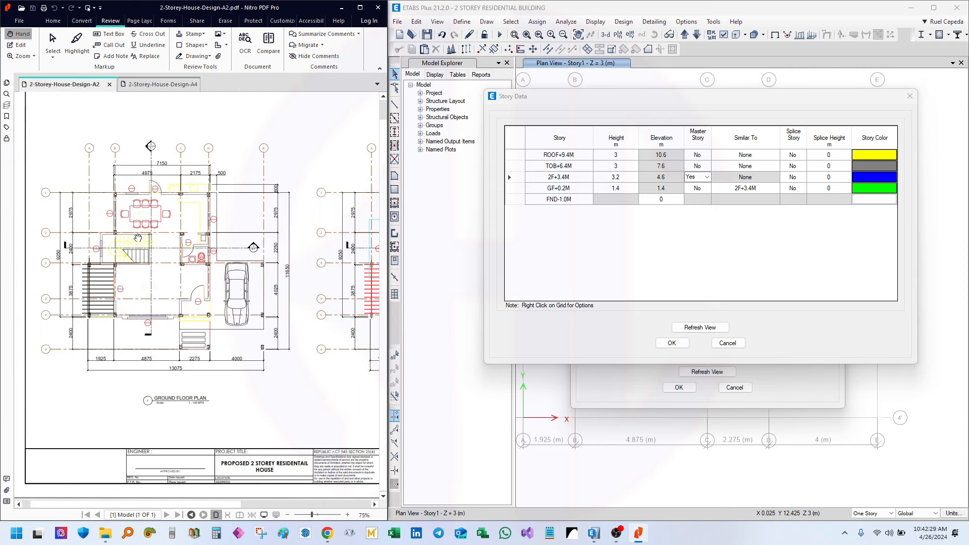
scroll(323, 252, "up", 2, "ctrl")
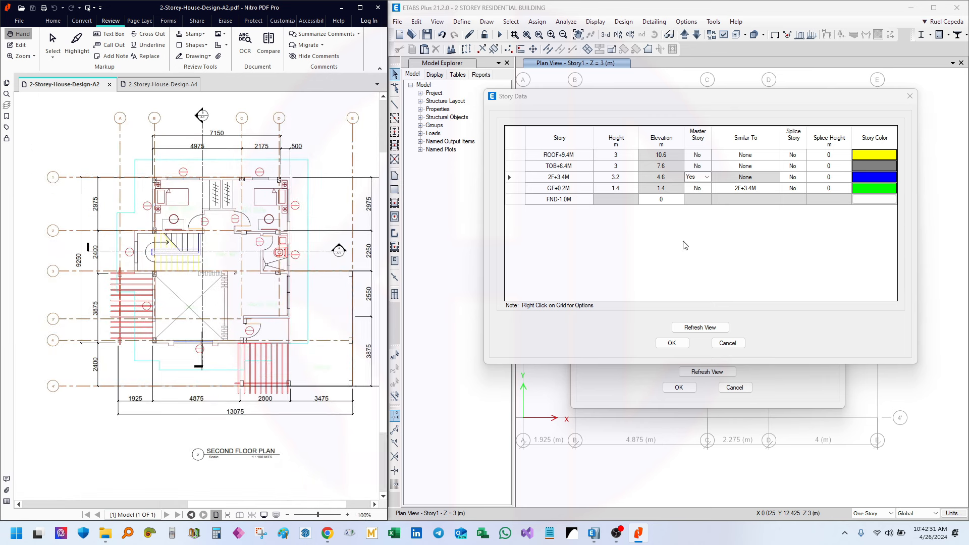
Recheck the Master Story value of 2F+3.4M and the story GF+0.2M is similar to against the floor plans
left_click(683, 185)
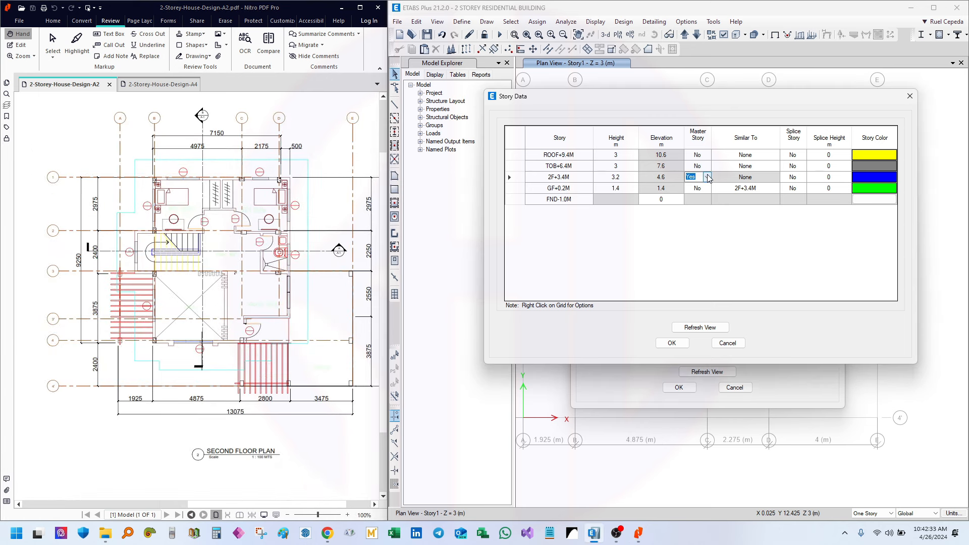
left_click(709, 178)
left_click(706, 185)
left_click(772, 189)
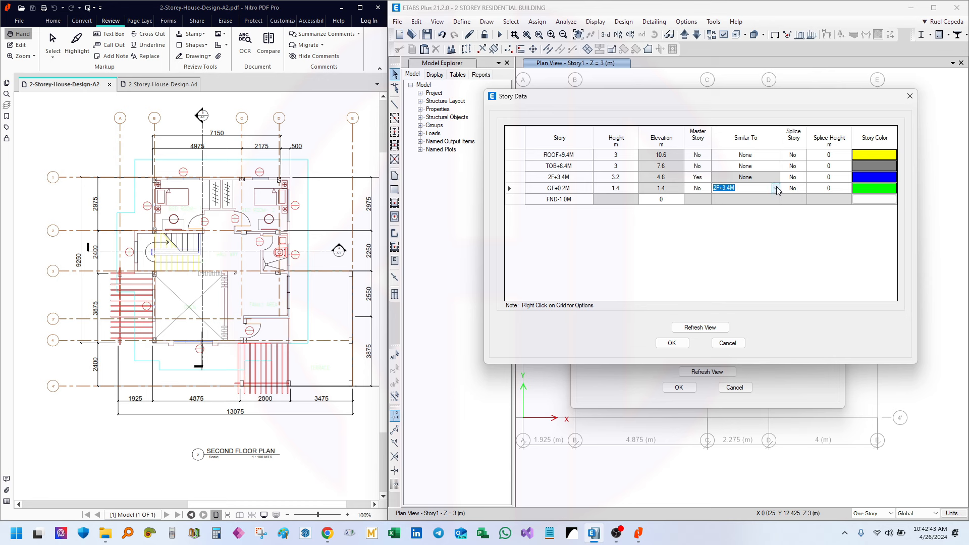
Set stories TOB+6.4M and ROOF+9.4M as similar to 2F+3.4M
left_click(779, 168)
left_click(776, 166)
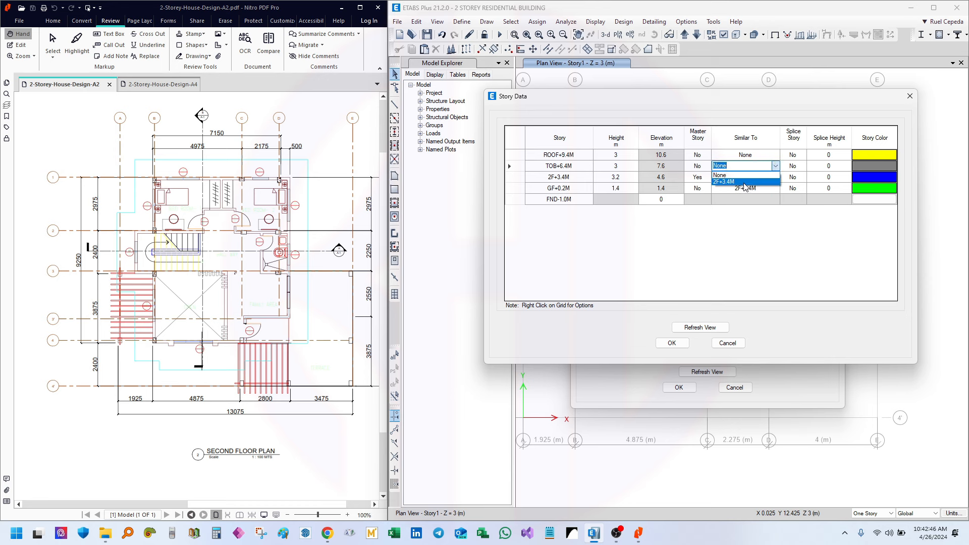
left_click(746, 183)
left_click(769, 159)
left_click(775, 155)
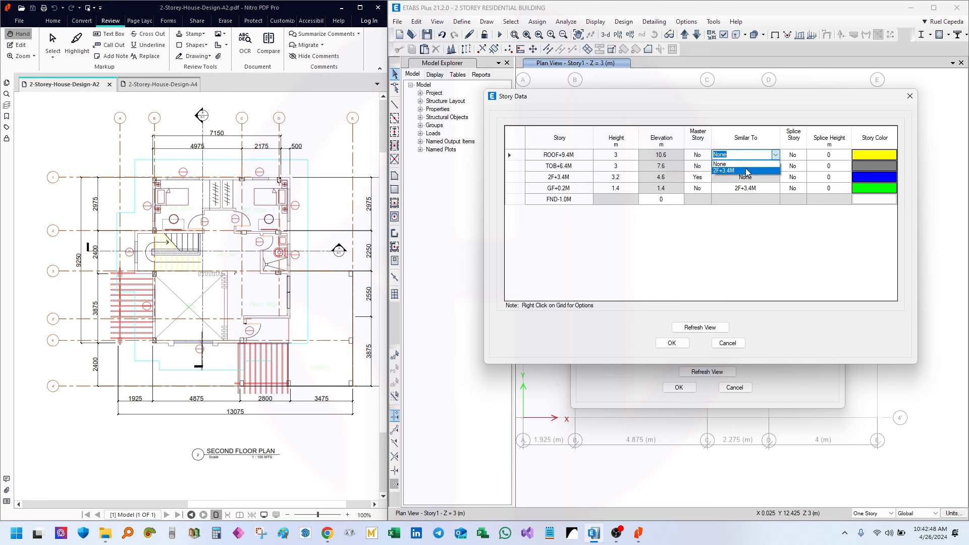
left_click(727, 173)
Set the Master Story option of 2F+3.4M to No
left_click(698, 177)
left_click(707, 177)
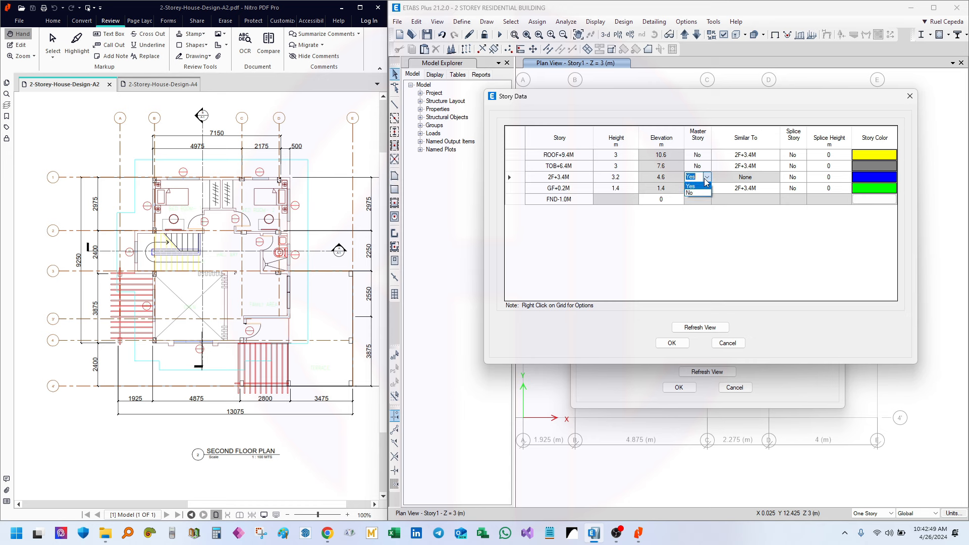
left_click(699, 195)
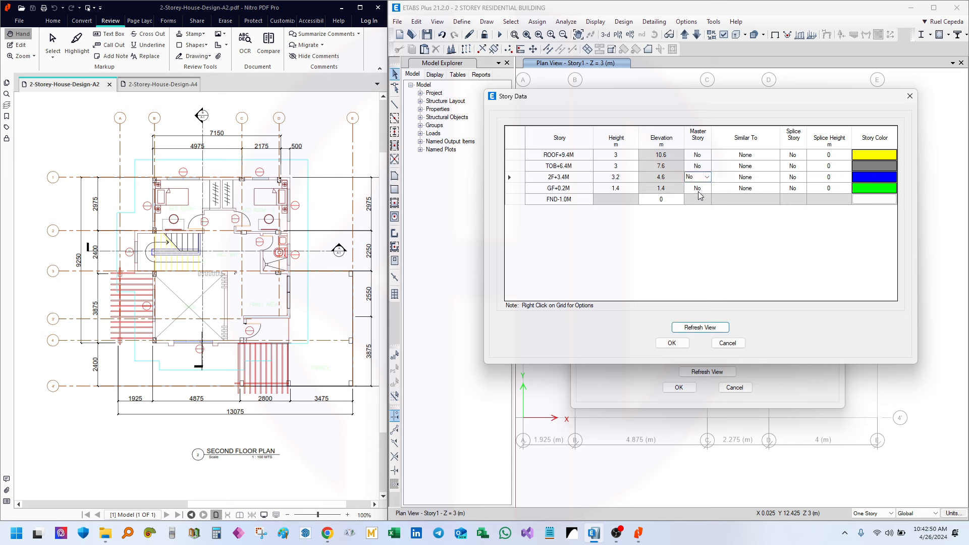
left_click(749, 251)
Make GF+0.2M a master story and set ROOF+9.4M as similar to GF+0.2M
left_click(707, 188)
left_click(707, 188)
left_click(702, 201)
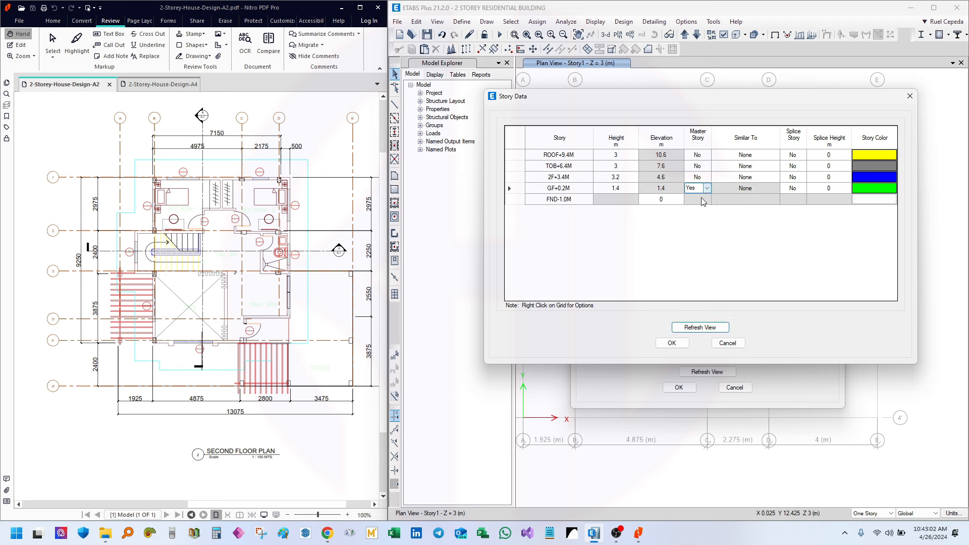
left_click(767, 155)
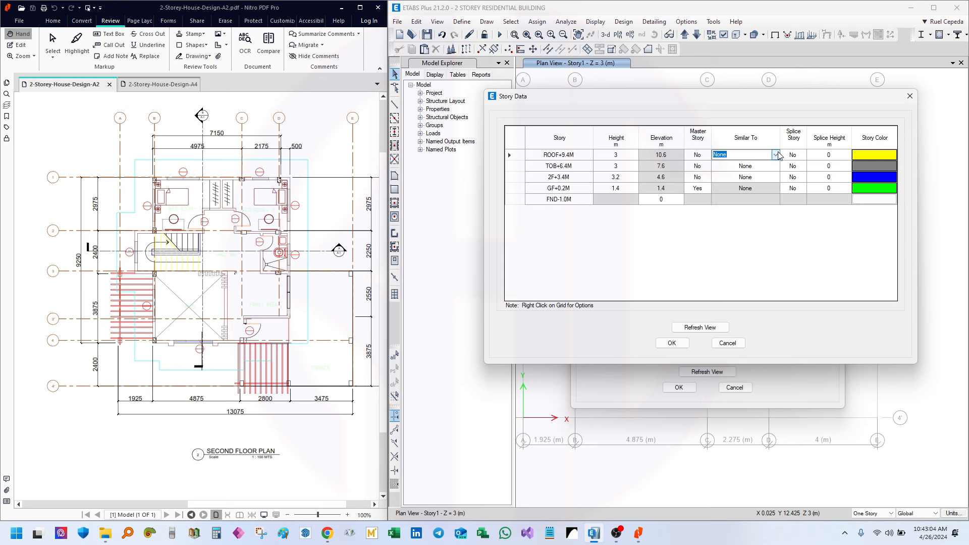
left_click(775, 155)
left_click(765, 163)
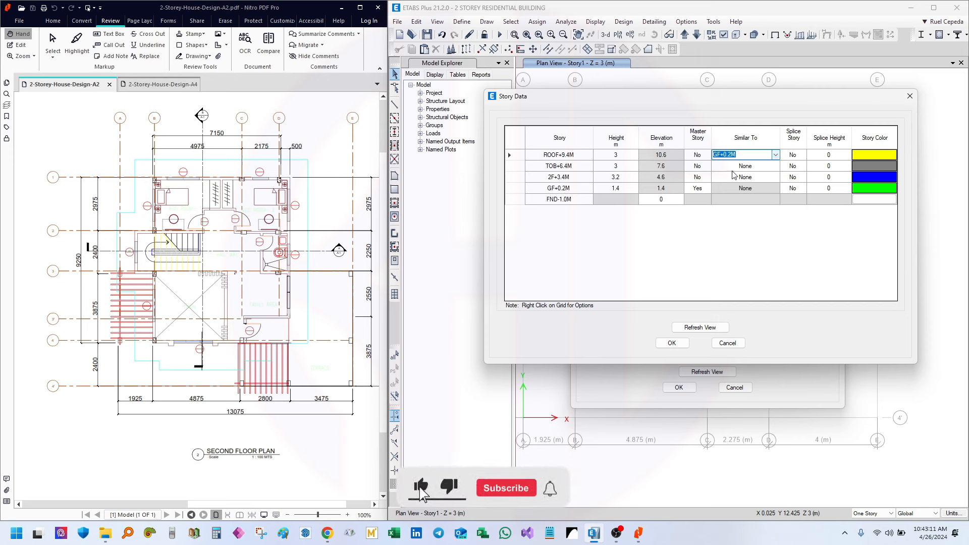
Return the Master Story option of GF+0.2M to No
left_click(706, 187)
left_click(708, 188)
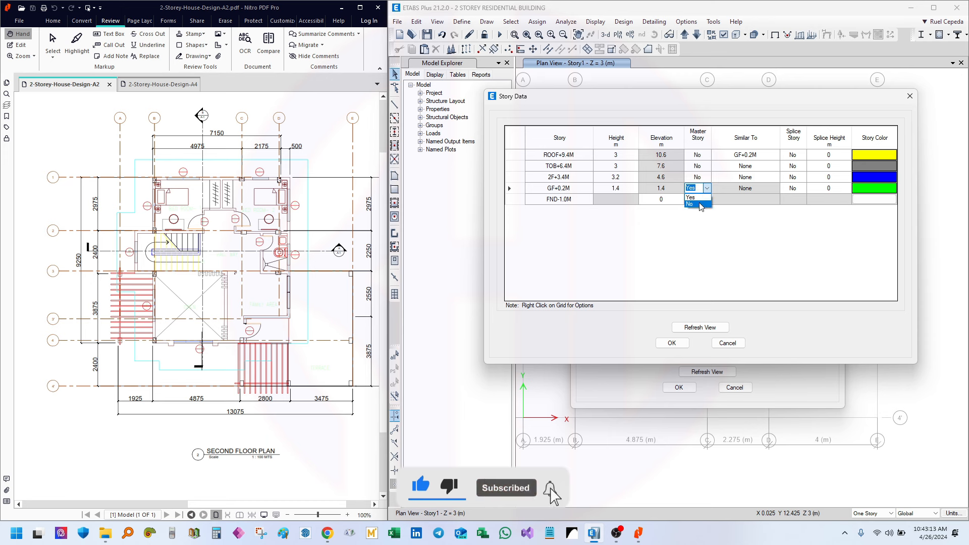
left_click(701, 205)
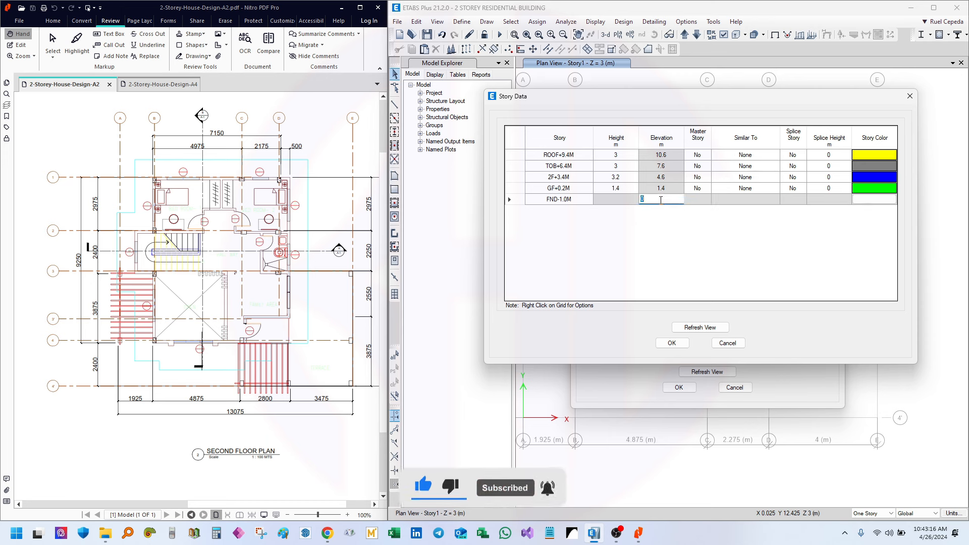
Check the heights of the 2F+3.4M, TOB+6.4M and GF+0.2M stories and accept the story data
left_click(620, 192)
left_click(617, 178)
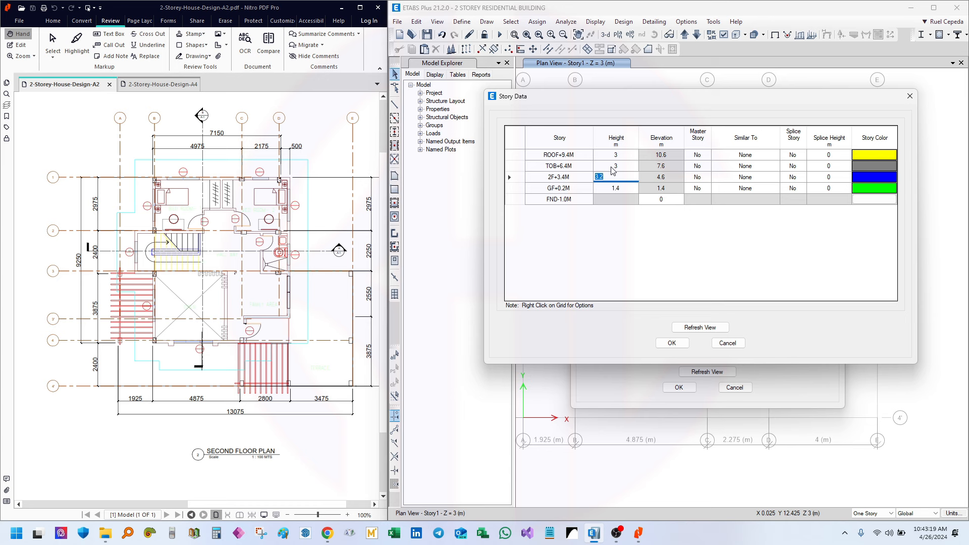
left_click(619, 168)
left_click(617, 187)
left_click(671, 343)
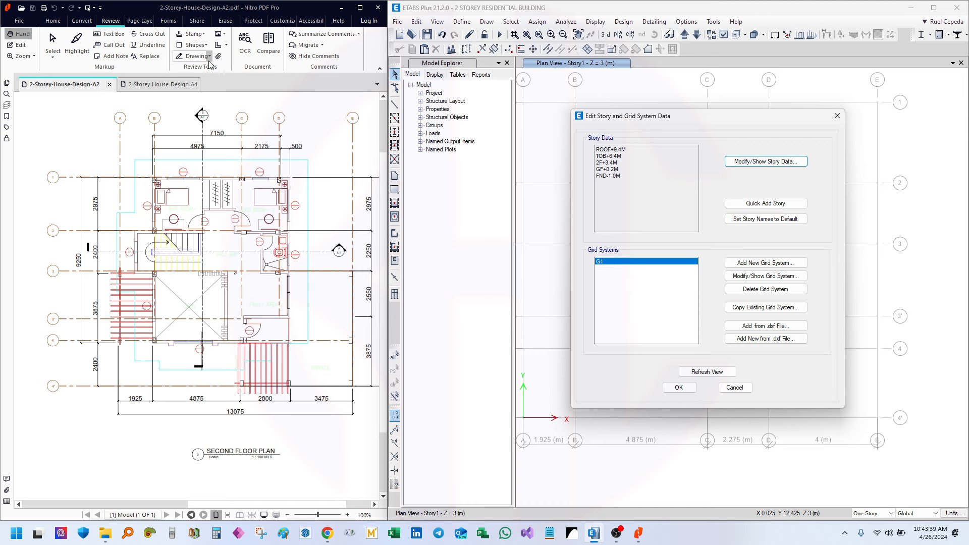
Check the floor levels in the 2-Storey-House-Design-A4 drawing, rename the base story as FND-1.2M and apply the story settings
left_click(163, 85)
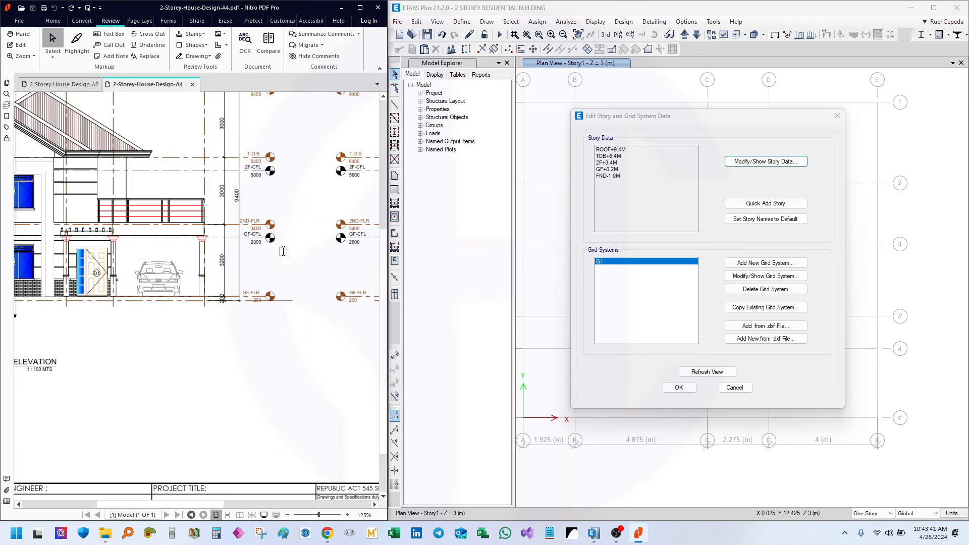
scroll(278, 301, "up", 2, "ctrl")
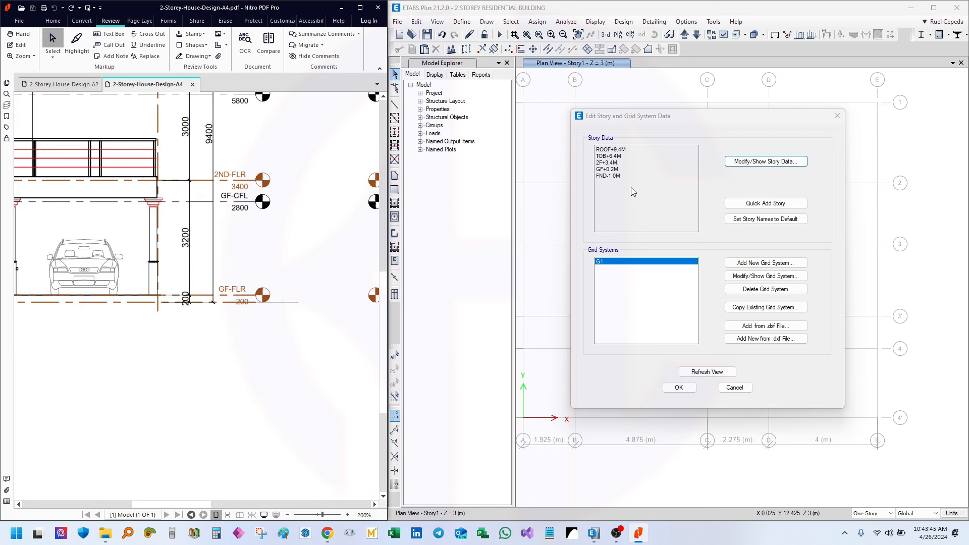
left_click(768, 161)
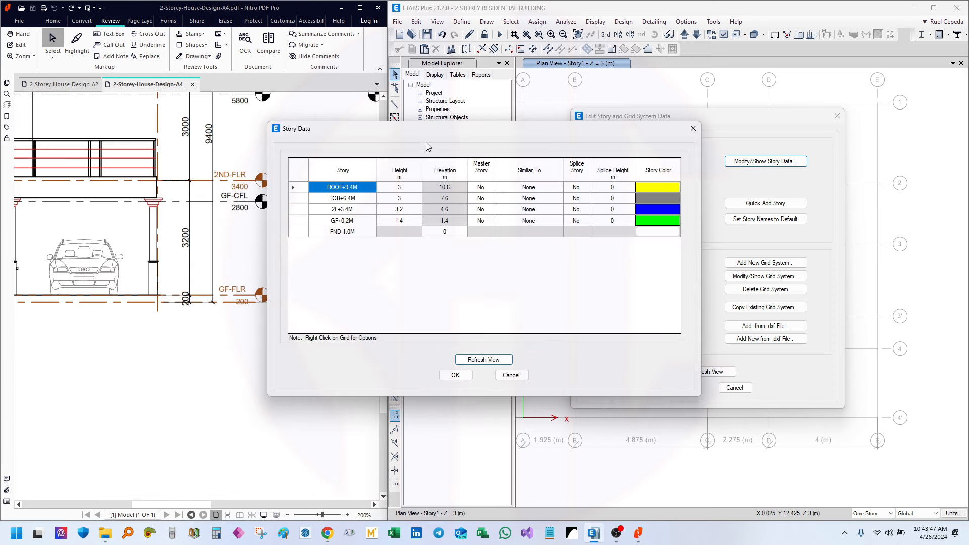
left_click_drag(534, 135, 729, 138)
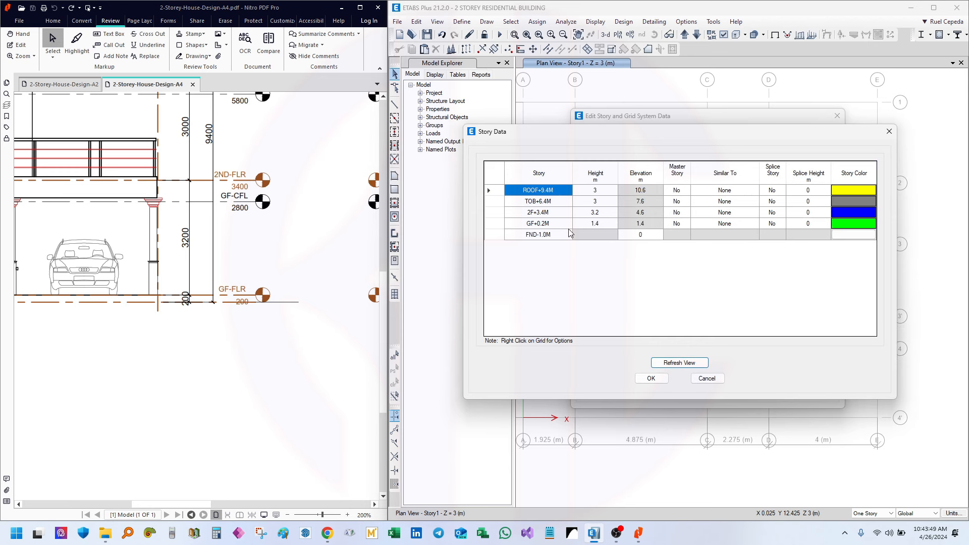
left_click(544, 235)
left_click(524, 235)
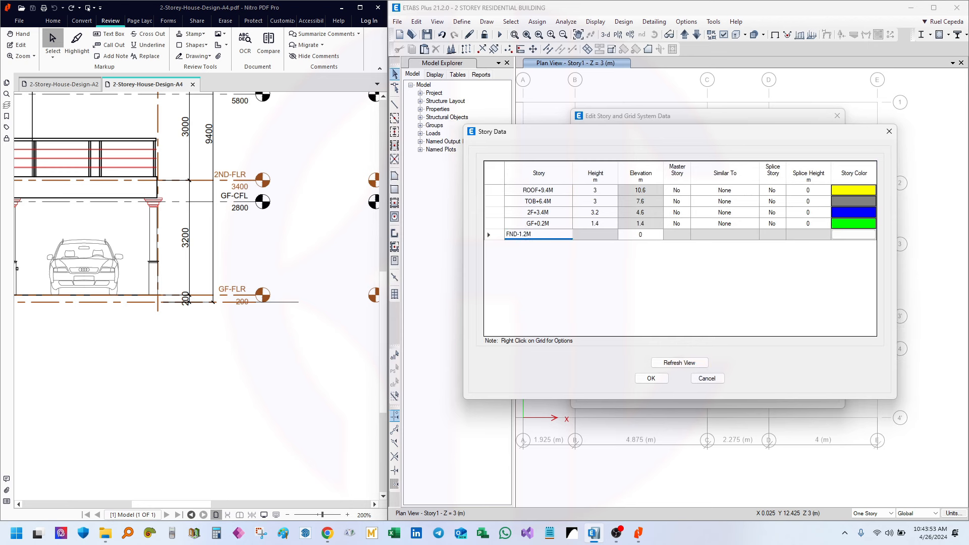
double_click(553, 234)
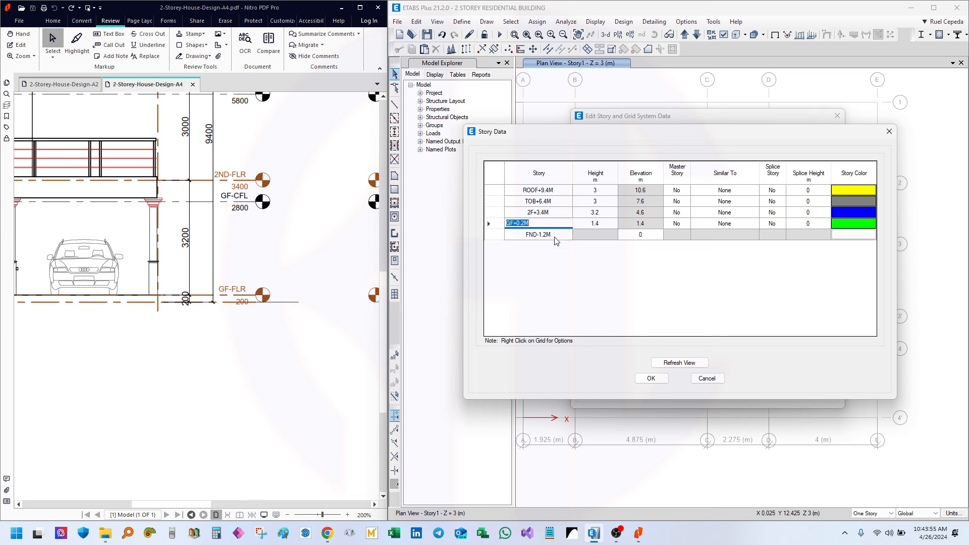
left_click(653, 380)
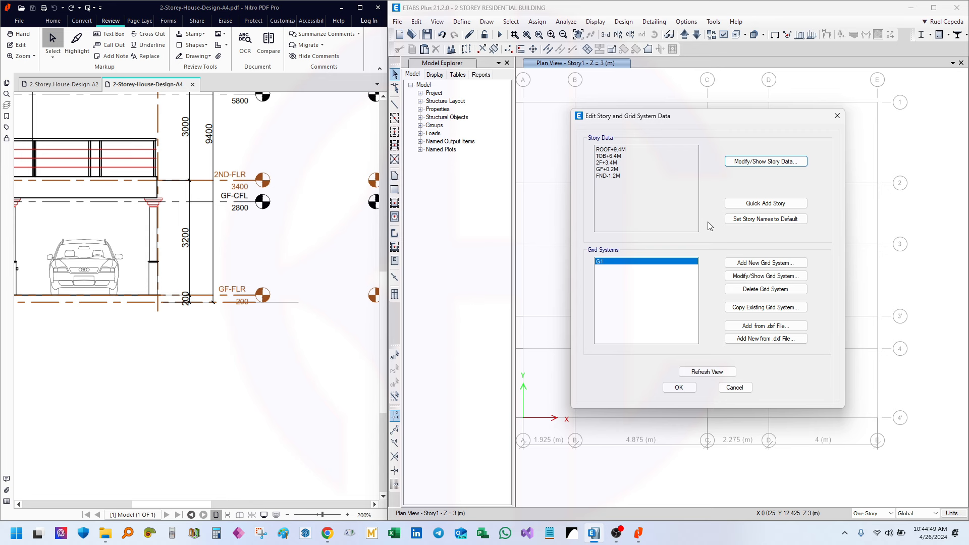
left_click(679, 387)
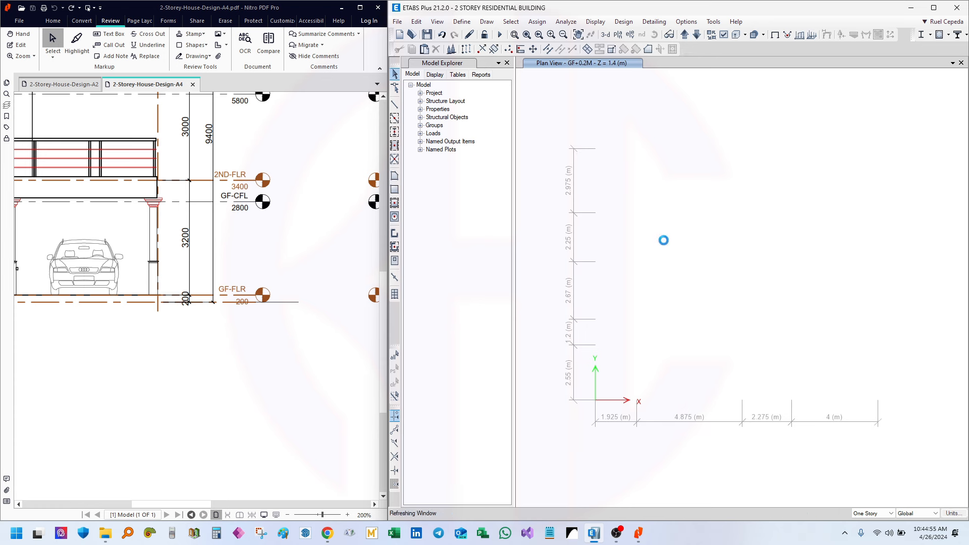
Step through the story levels in plan and show the 2F+3.4M plan view
left_click(687, 37)
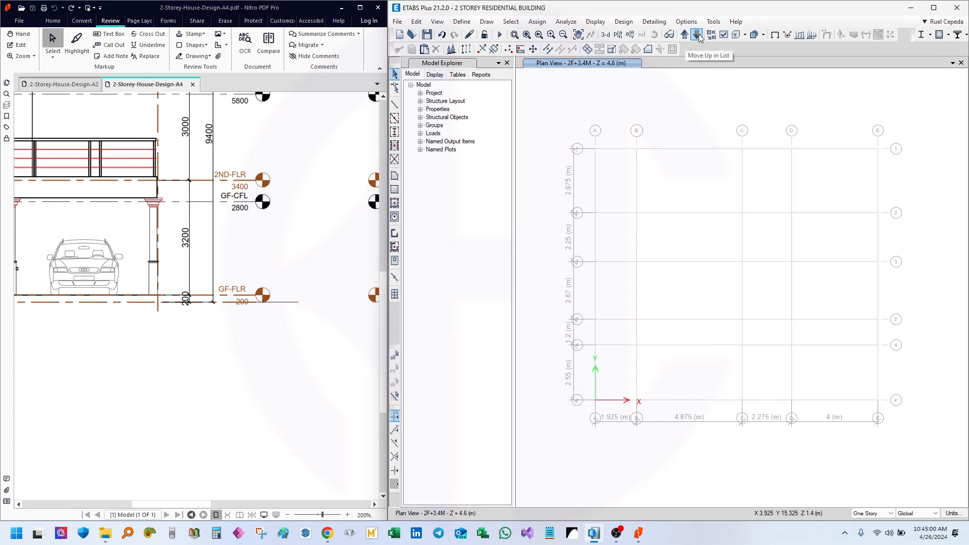
left_click(697, 37)
left_click(684, 36)
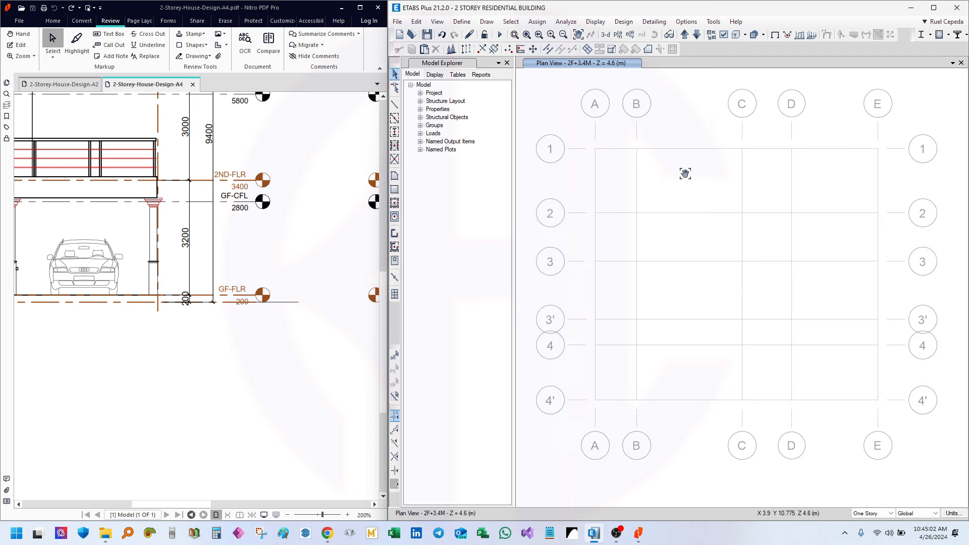
Display the elevation along grid line A and maximize the ETABS window to inspect the story levels
left_click(630, 36)
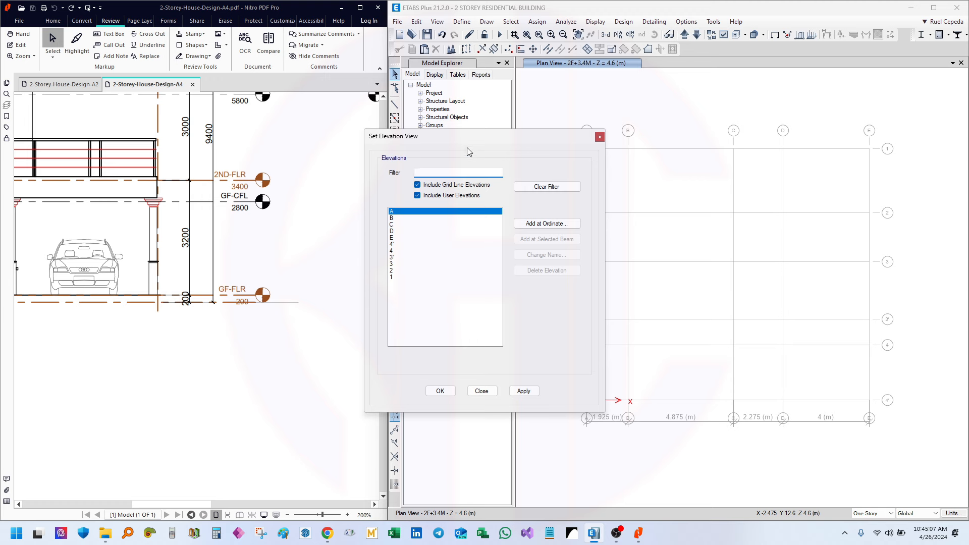
left_click_drag(477, 139, 346, 144)
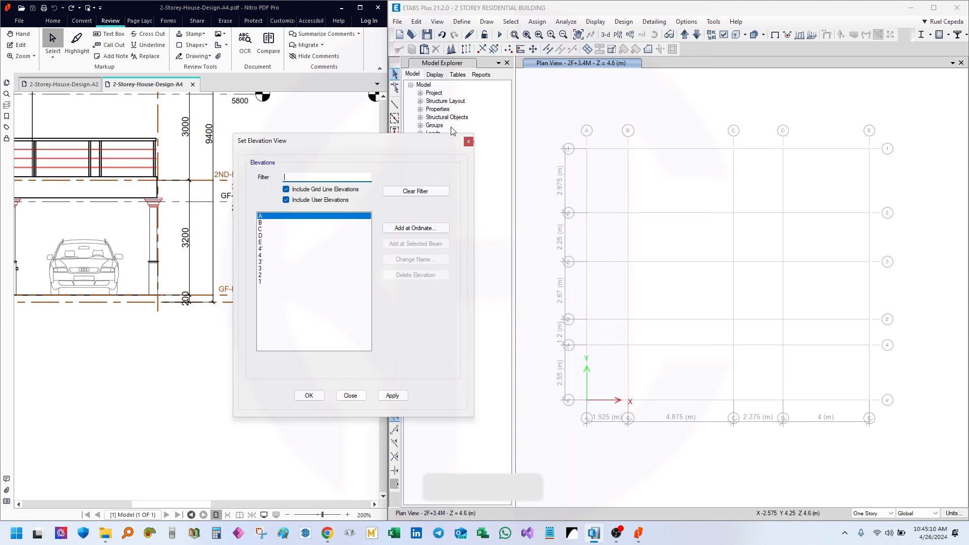
left_click(309, 396)
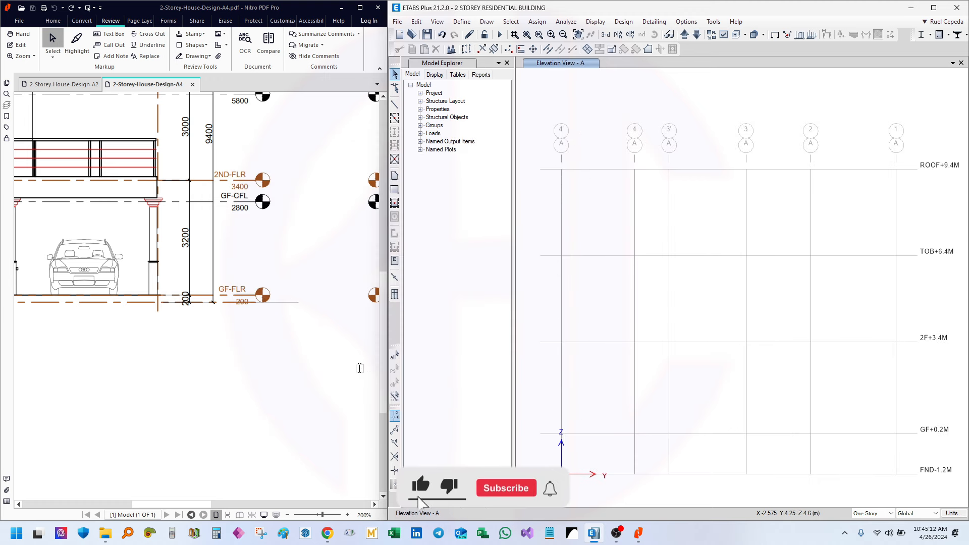
scroll(620, 323, "down", 4)
scroll(621, 324, "up", 4)
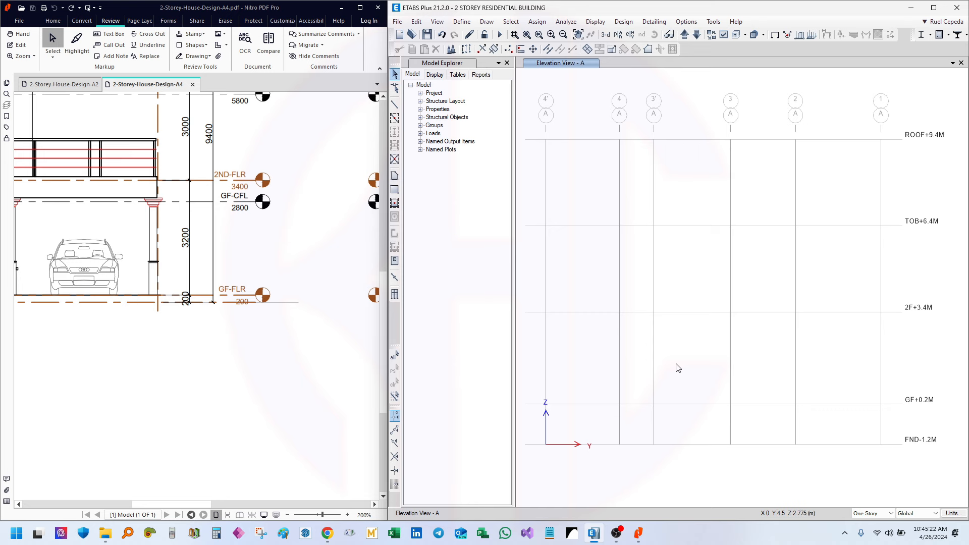
middle_click_drag(696, 372, 699, 382)
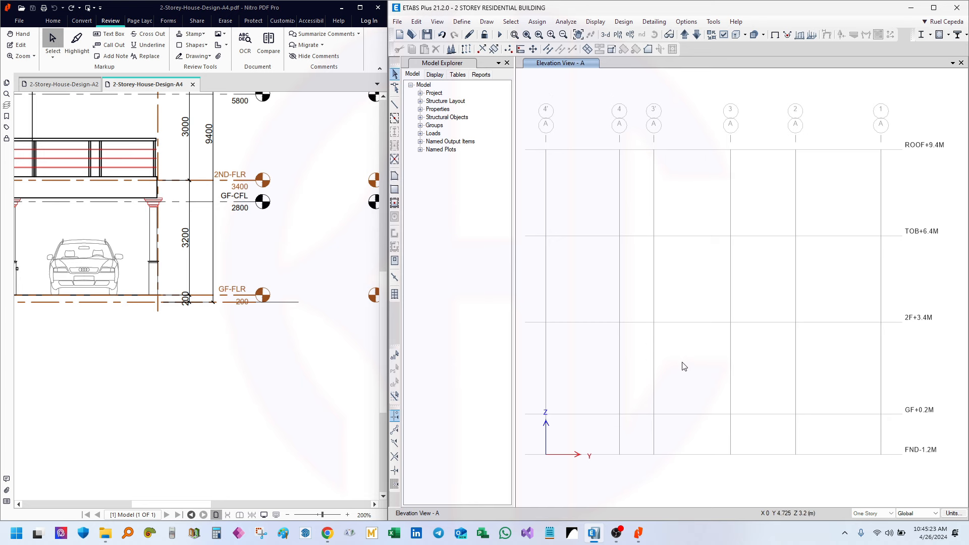
left_click(934, 8)
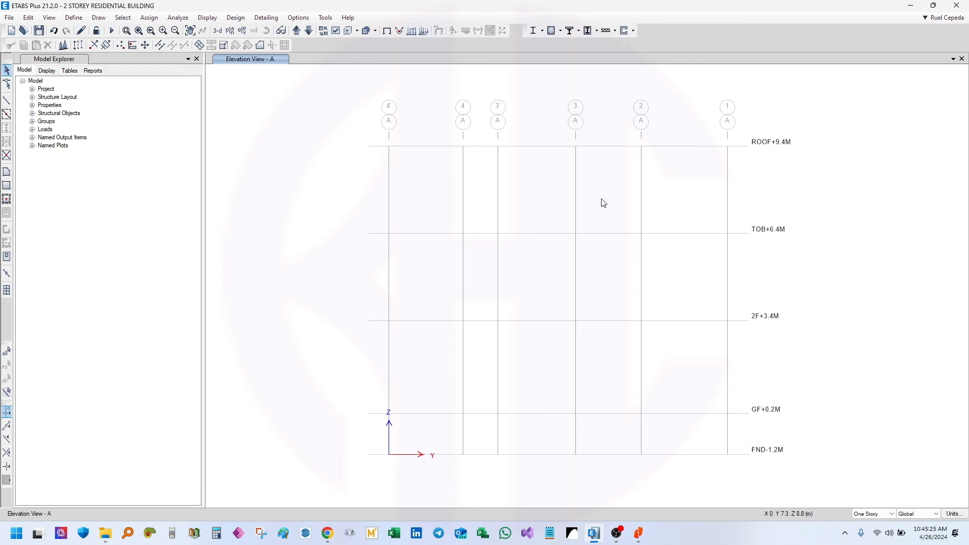
middle_click_drag(534, 198, 510, 216)
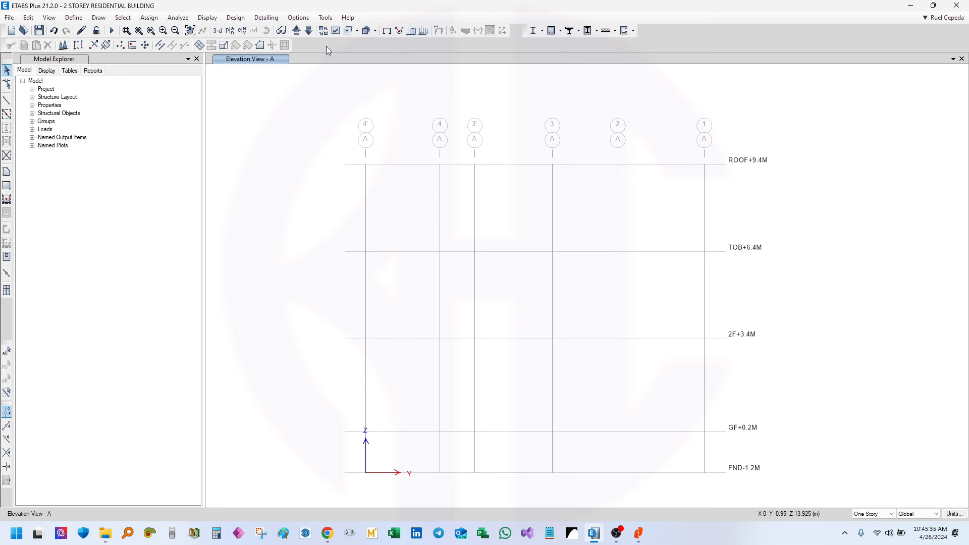
Display the plan view of story GF+0.2M
left_click(229, 30)
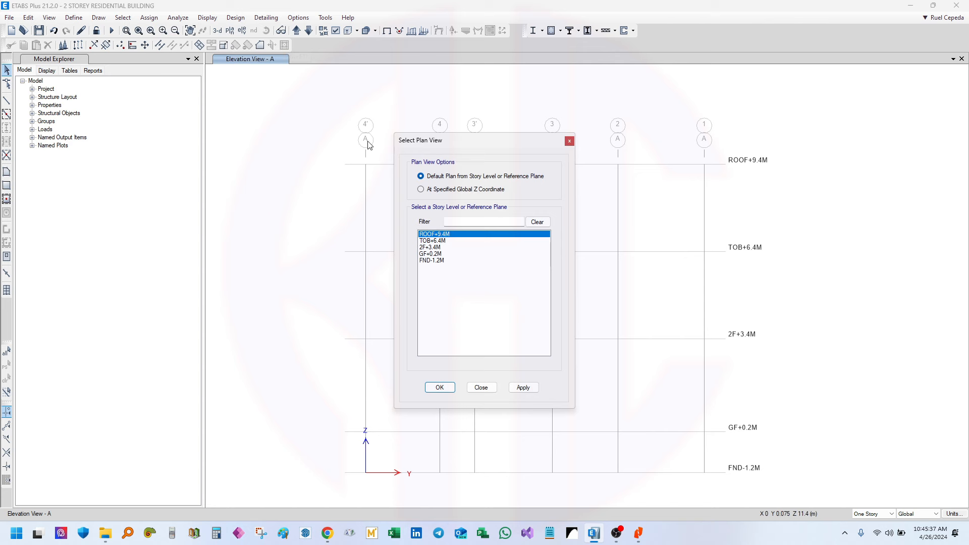
left_click(436, 254)
left_click(438, 388)
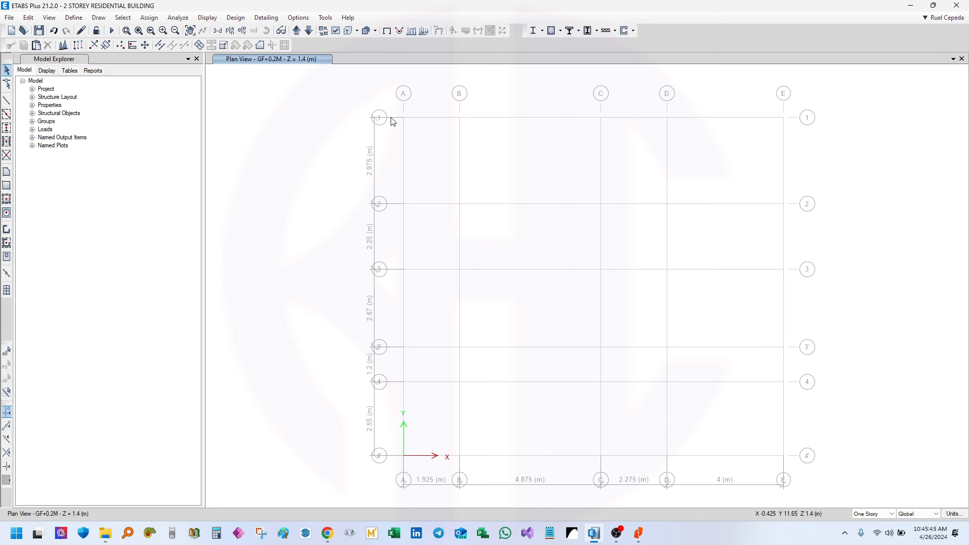
Switch back to the elevation view along grid line A and inspect the stories
left_click(241, 31)
left_click(310, 396)
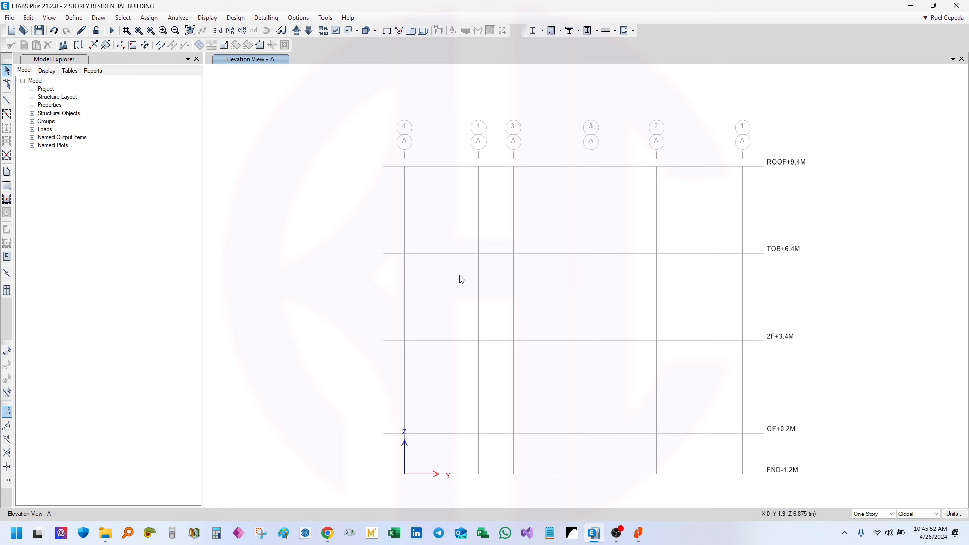
middle_click_drag(560, 241, 556, 223)
middle_click_drag(659, 190, 606, 210)
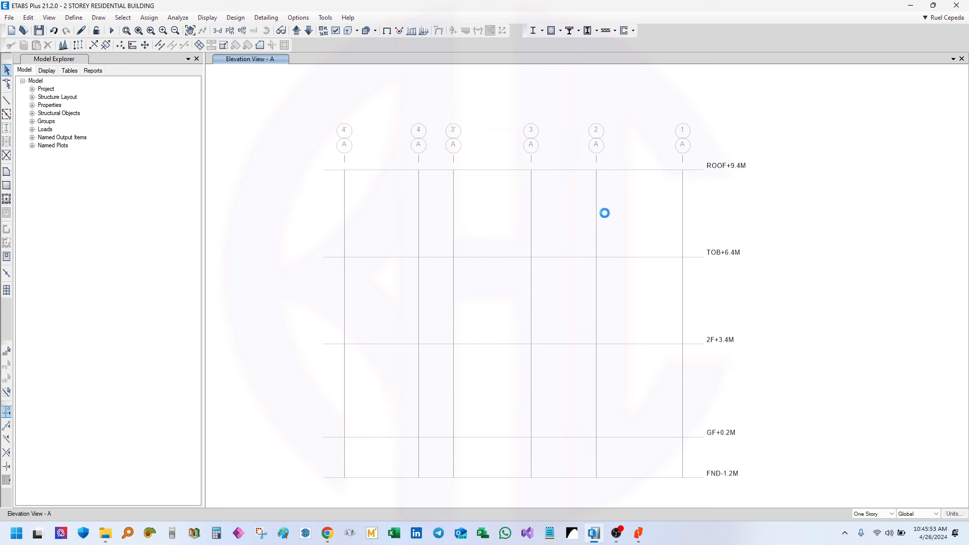
middle_click_drag(507, 171, 493, 160)
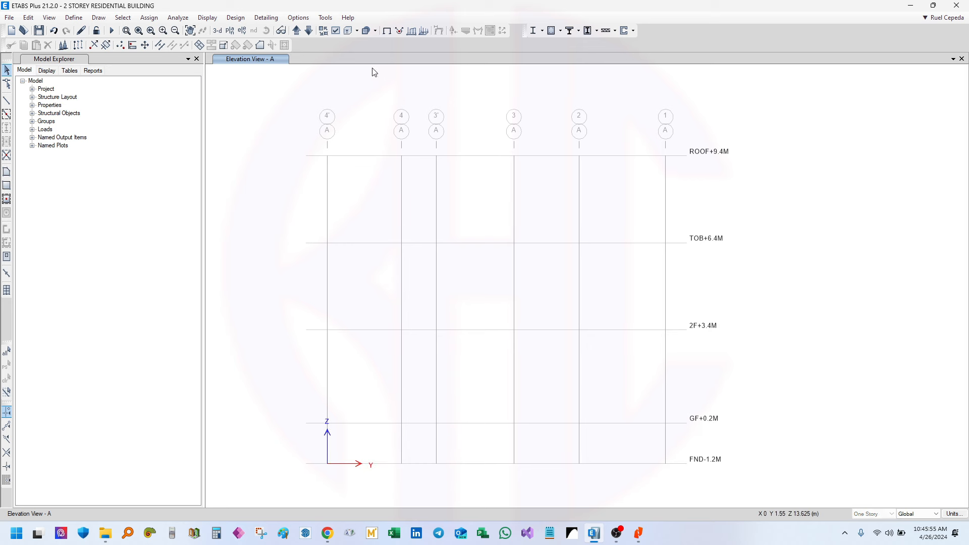
Check the graphics modes available for the model display, leaving the current mode in use
left_click(298, 17)
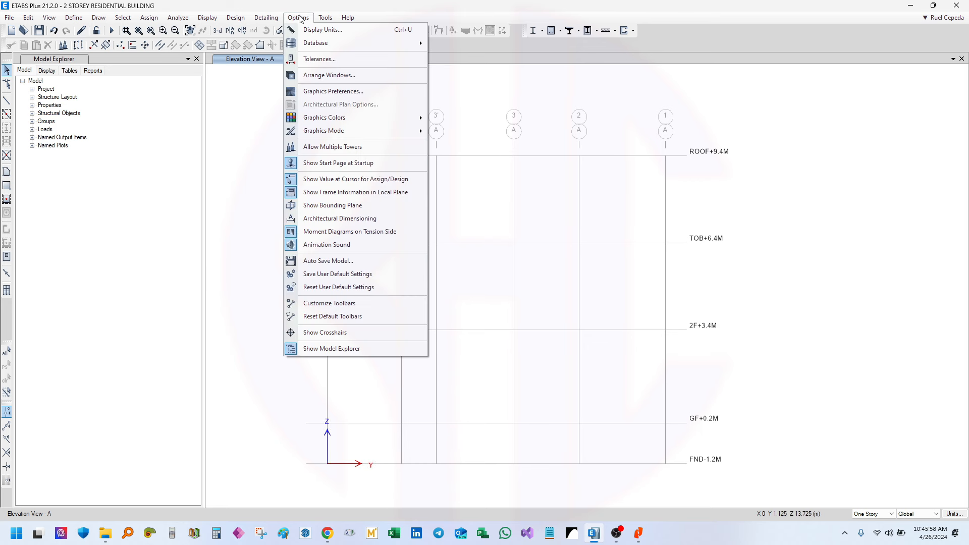
mouse_move(399, 134)
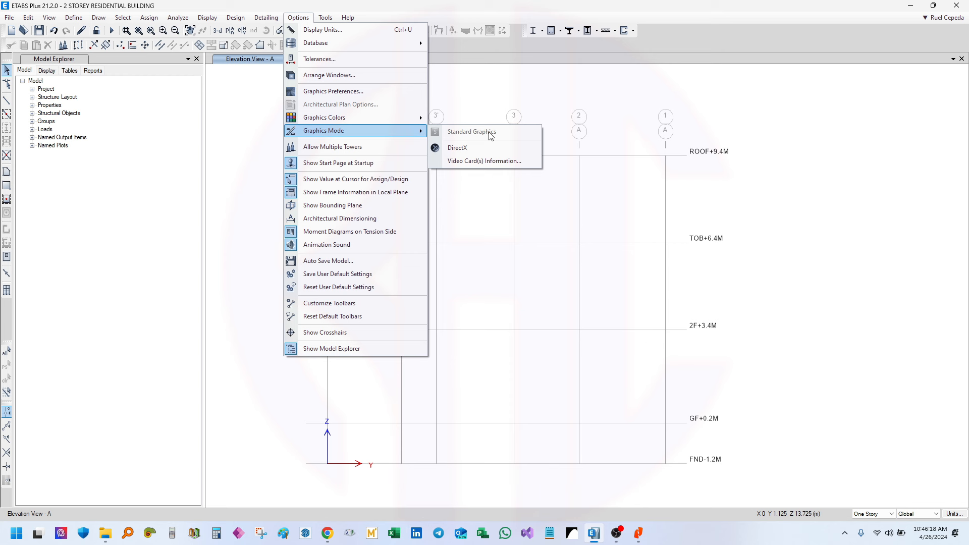
left_click(599, 170)
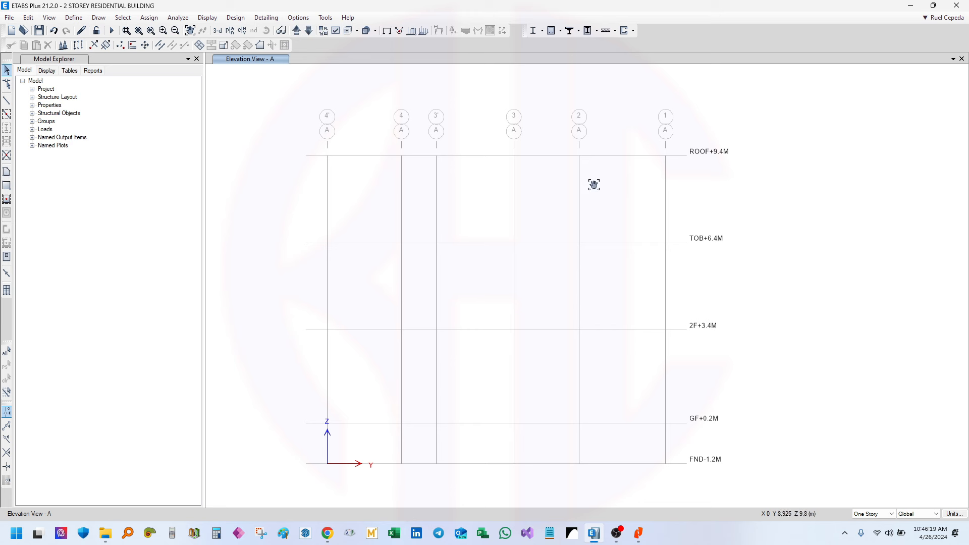
middle_click_drag(593, 184, 637, 183)
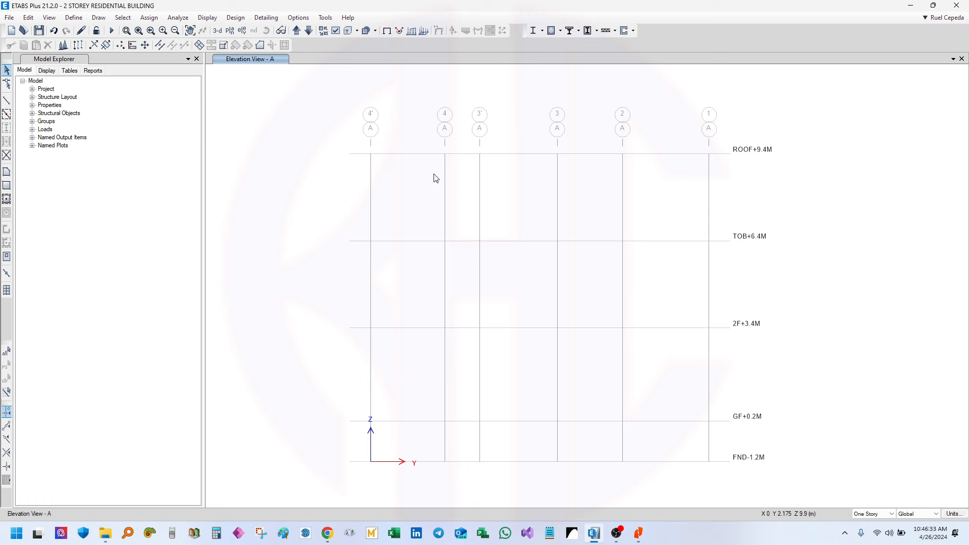
Display the data of grid system G1 as spacing and check the X and Y grid spacings
left_click(29, 20)
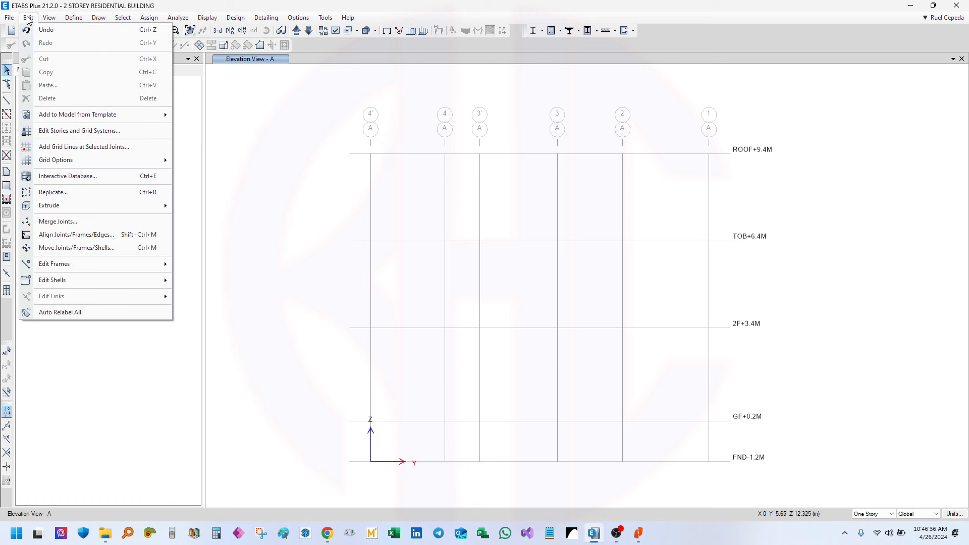
left_click(98, 131)
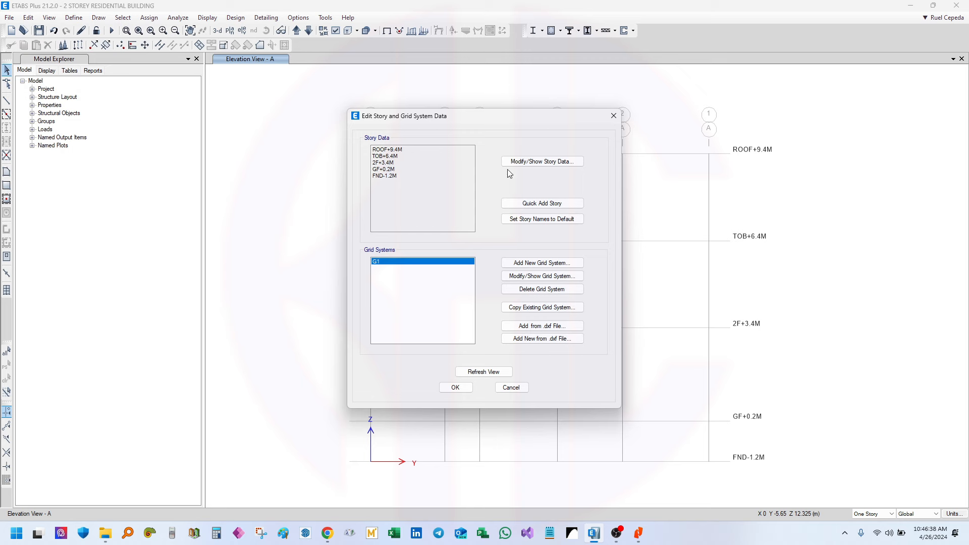
left_click(536, 279)
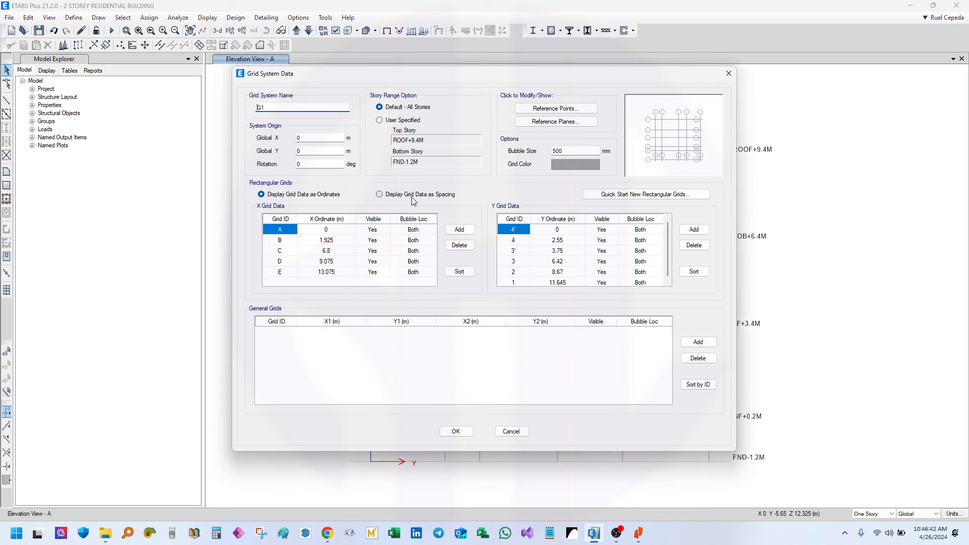
left_click(728, 73)
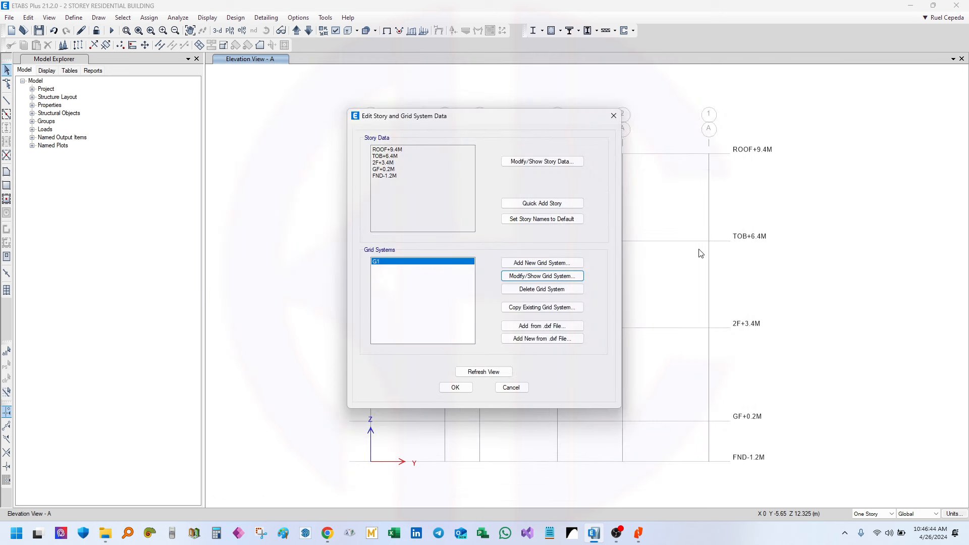
left_click(551, 278)
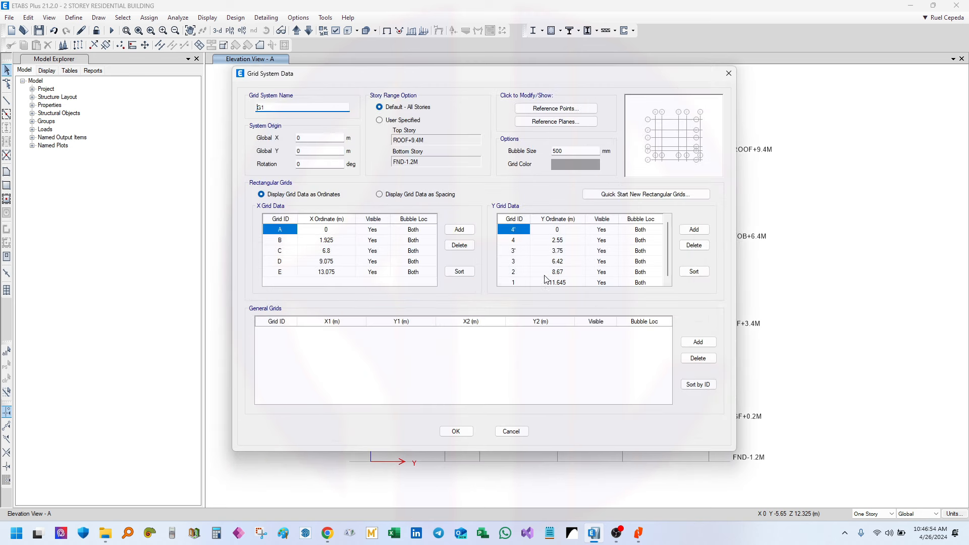
left_click(431, 196)
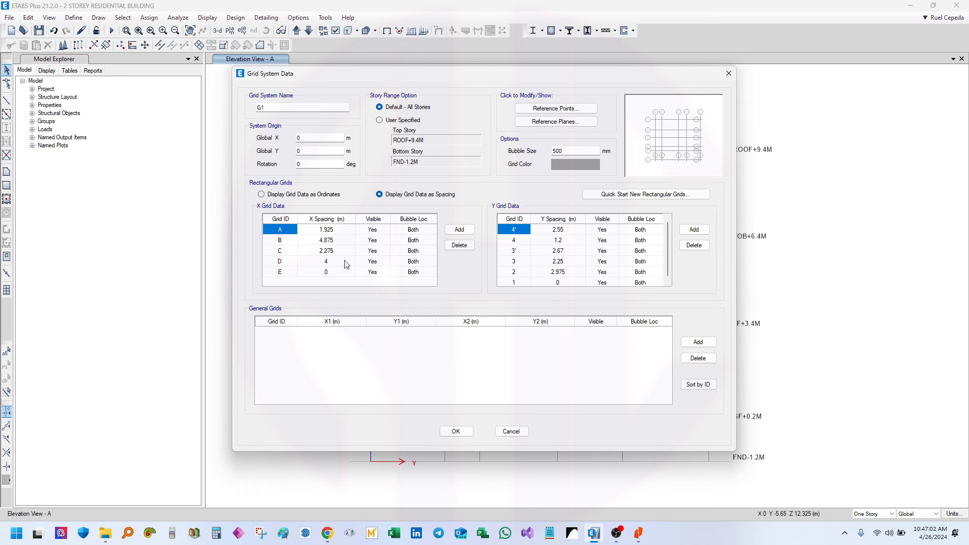
left_click(558, 230)
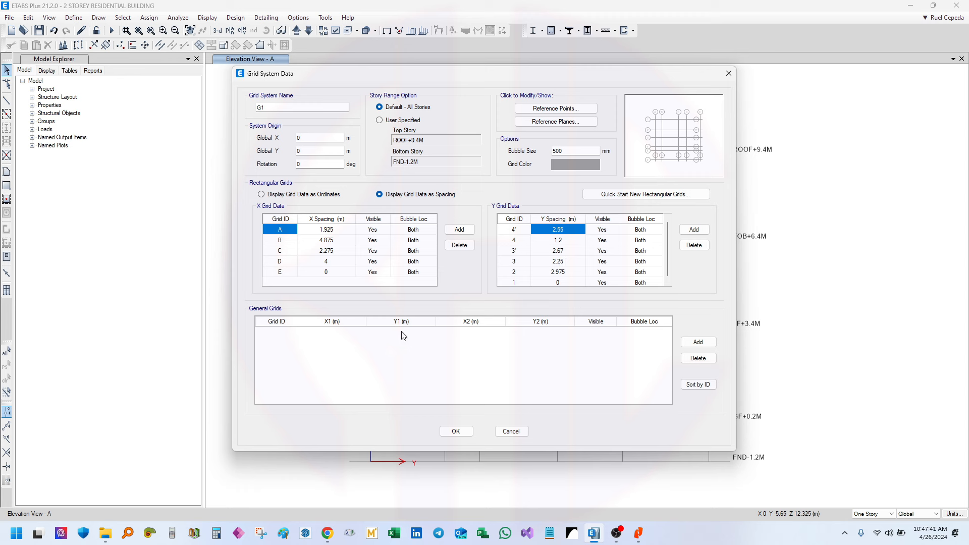
left_click(574, 262)
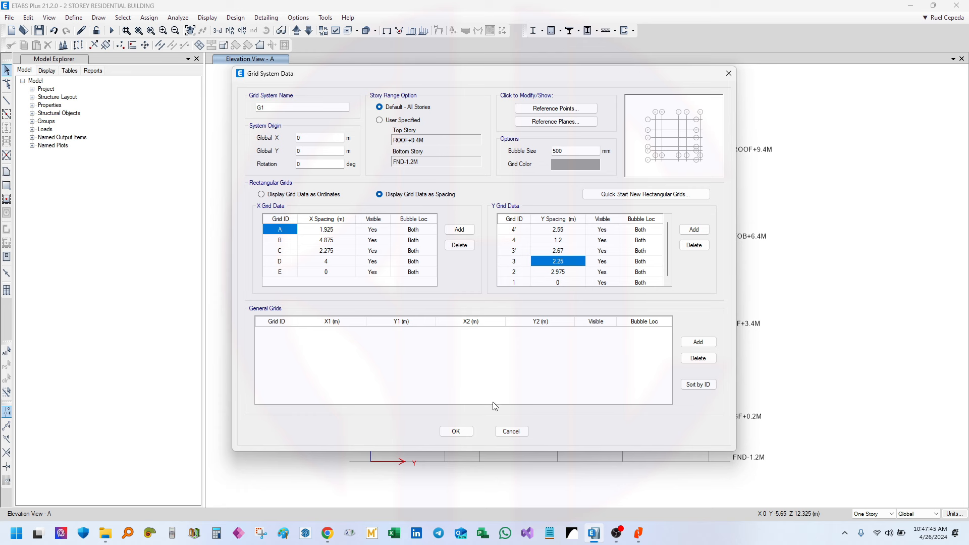
left_click(457, 432)
left_click(455, 388)
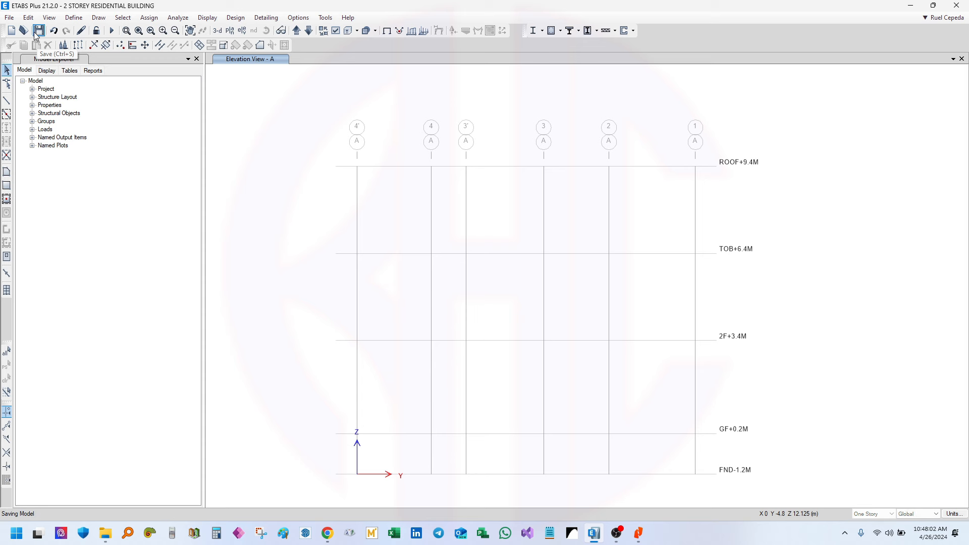
Save the model
left_click(9, 17)
mouse_move(59, 101)
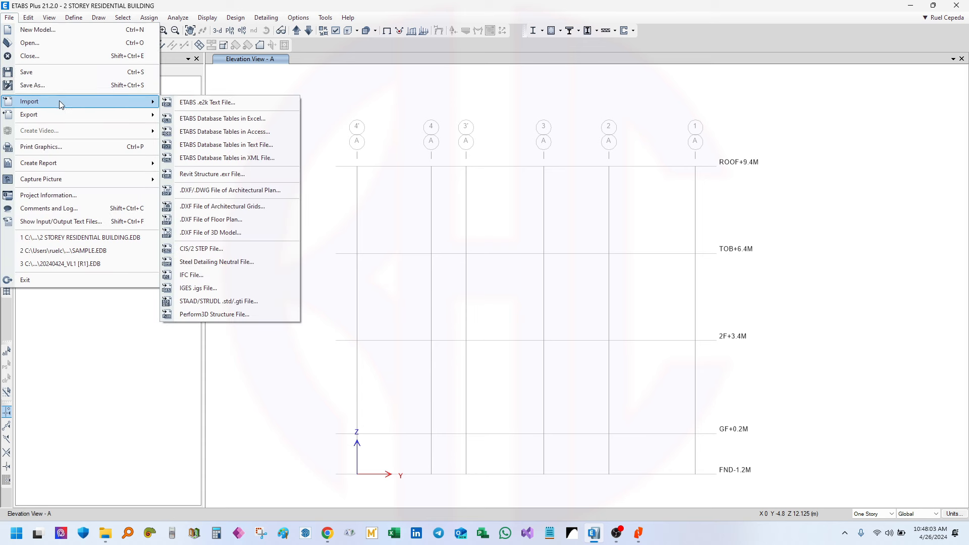
left_click(76, 73)
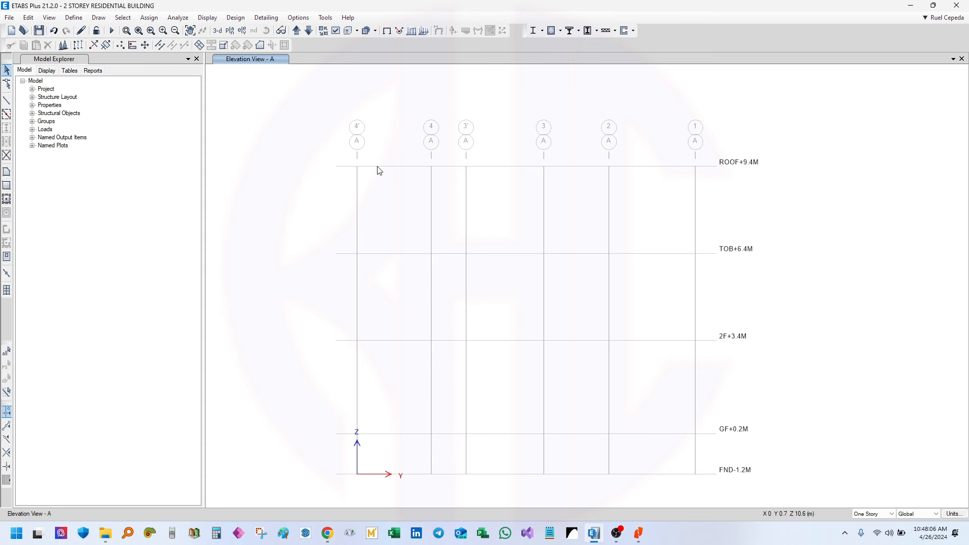
Show the default 3-D view of the model and inspect the story and grid frame from several angles
left_click(218, 31)
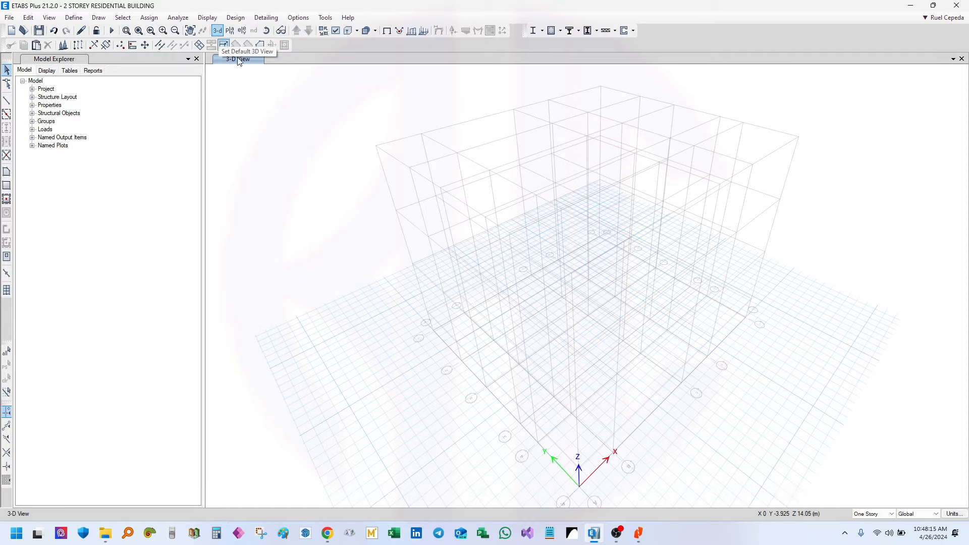
middle_click_drag(735, 417, 548, 428, "shift")
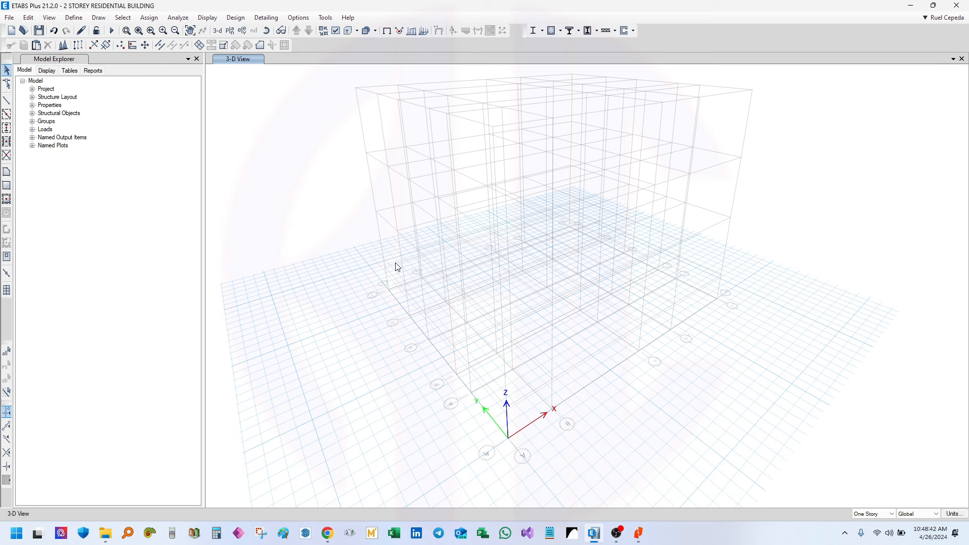
mouse_move(633, 339)
middle_mouse_down("shift")
mouse_move(562, 318)
mouse_move(582, 346)
mouse_move(630, 339)
middle_mouse_up("shift")
scroll(551, 407, "up", 3)
scroll(550, 408, "up", 3)
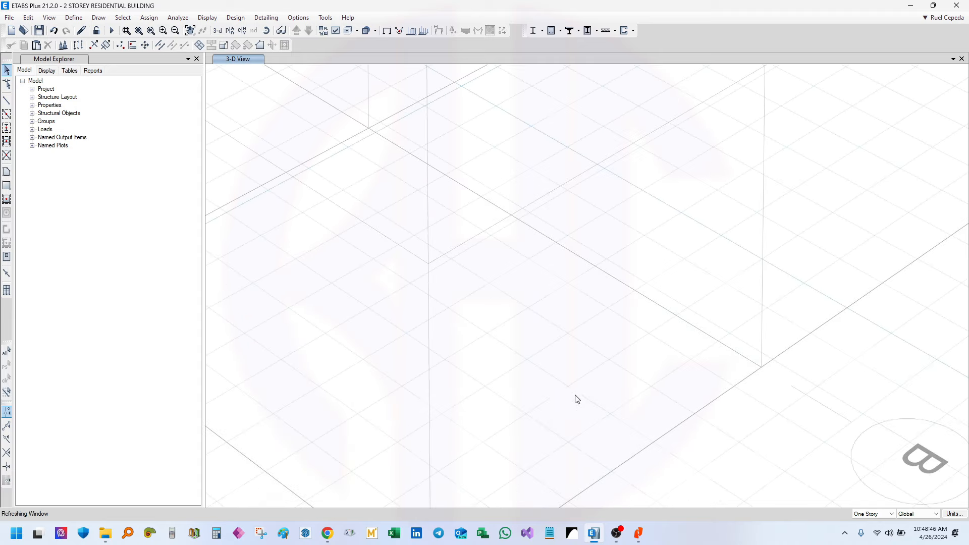
scroll(575, 398, "down", 4)
middle_click_drag(565, 391, 683, 370, "shift")
middle_click_drag(601, 352, 668, 216)
scroll(681, 166, "down", 5)
middle_click_drag(694, 118, 605, 174, "shift")
scroll(605, 174, "up", 5)
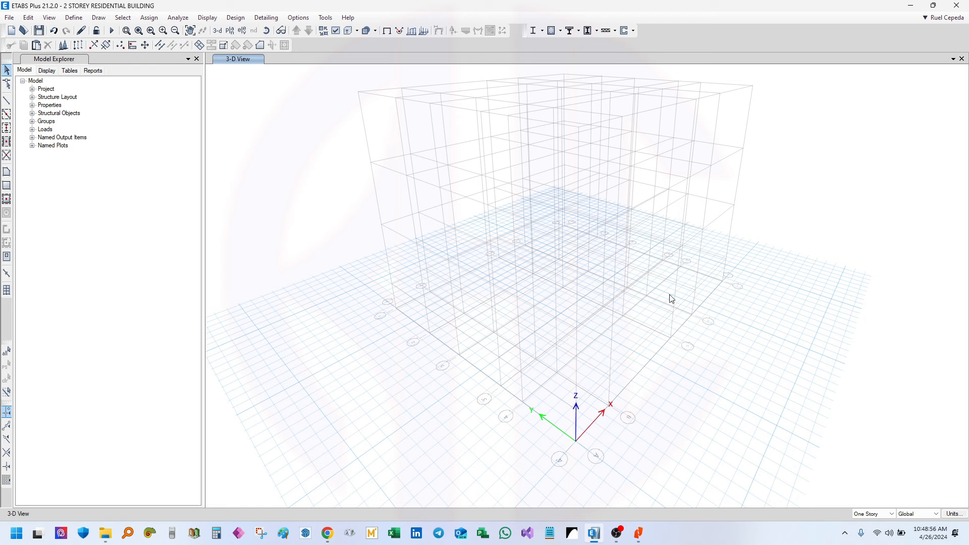
Switch to Nitro PDF Pro, maximize it and examine the floor plans in 2-Storey-House-Design-A2
mouse_move(628, 543)
left_click(637, 506)
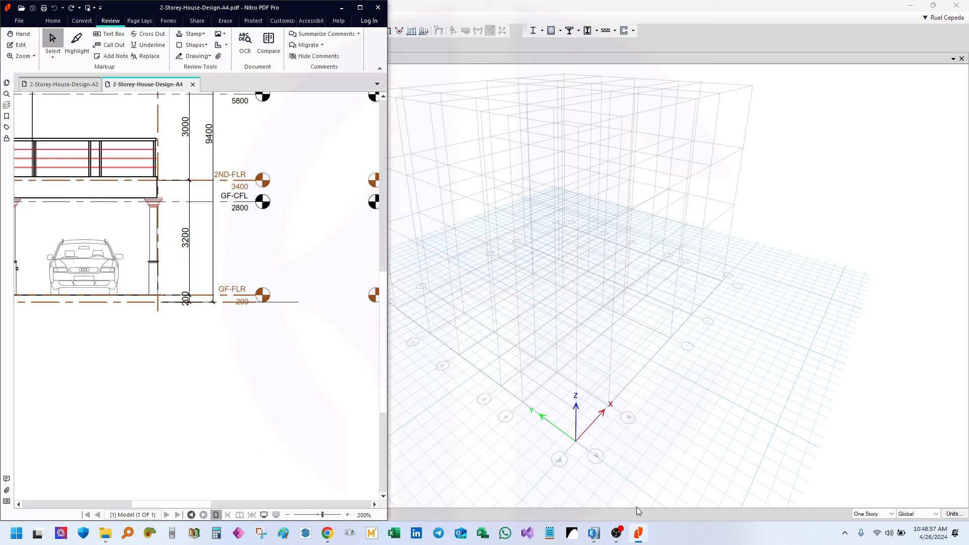
double_click(357, 7)
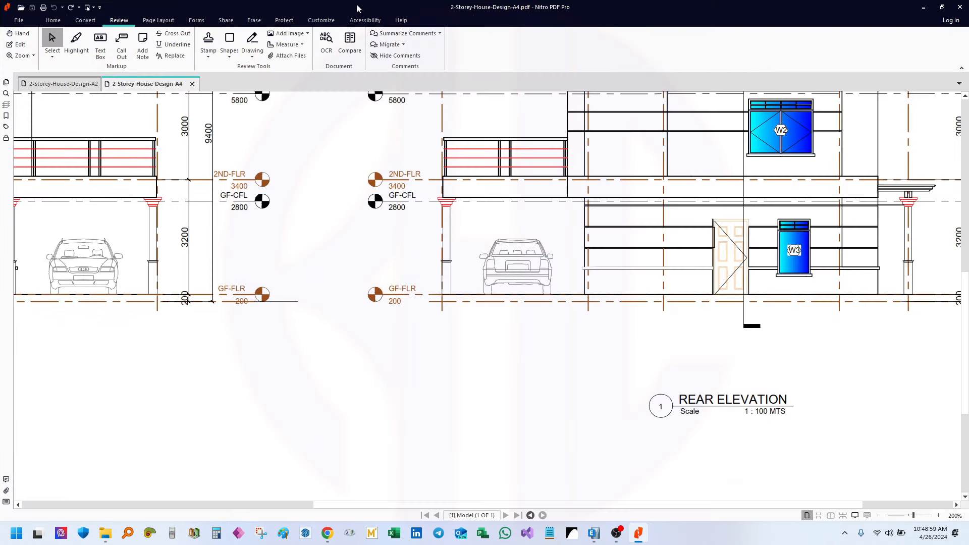
left_click(55, 84)
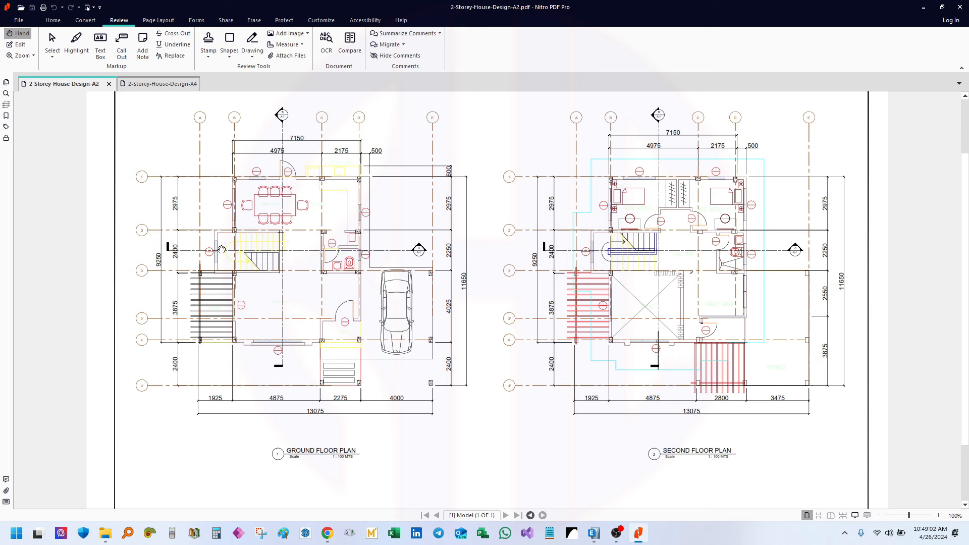
scroll(96, 289, "up", 1, "ctrl")
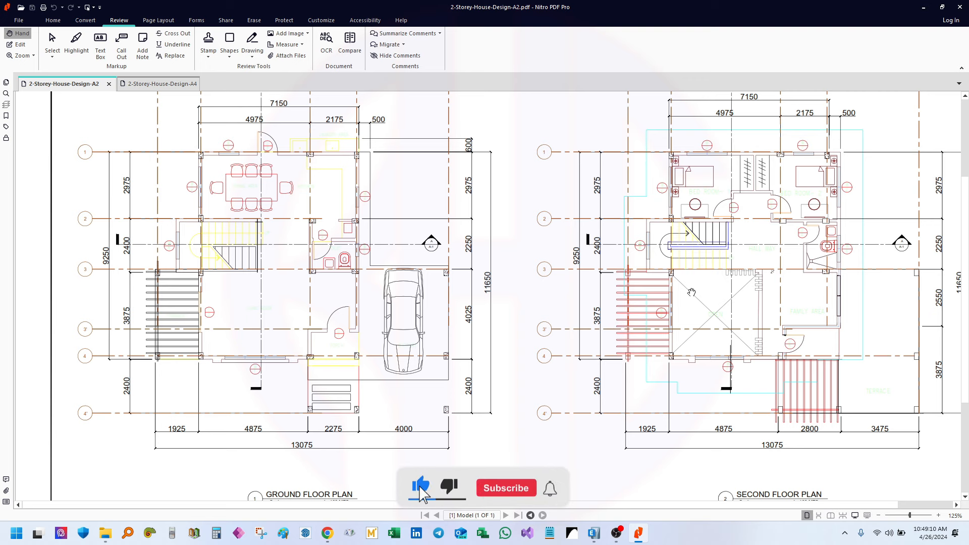
Examine the floor levels and story heights on the rear and front elevations in 2-Storey-House-Design-A4
left_click(161, 85)
key("v")
scroll(363, 258, "up", 3)
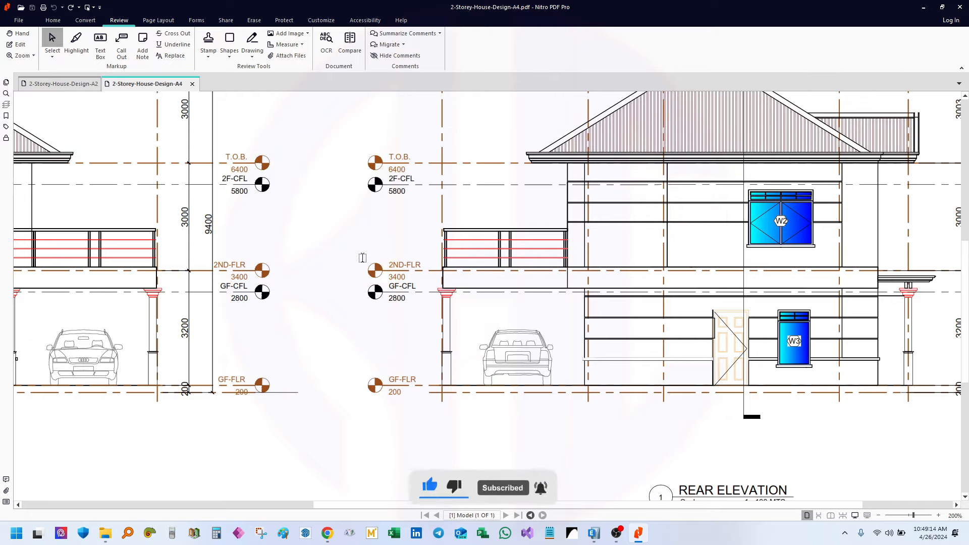
scroll(362, 258, "up", 1)
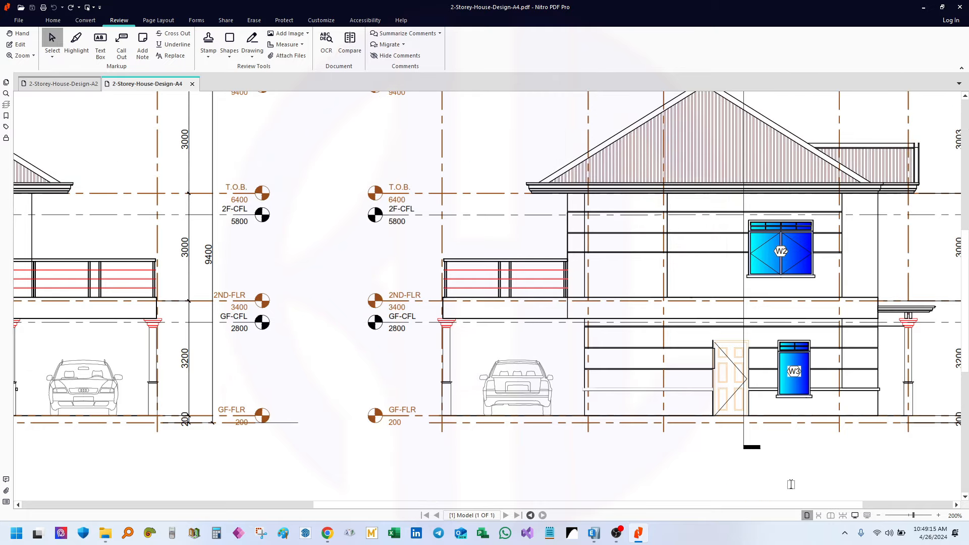
left_click_drag(776, 505, 489, 504)
scroll(669, 261, "down", 2)
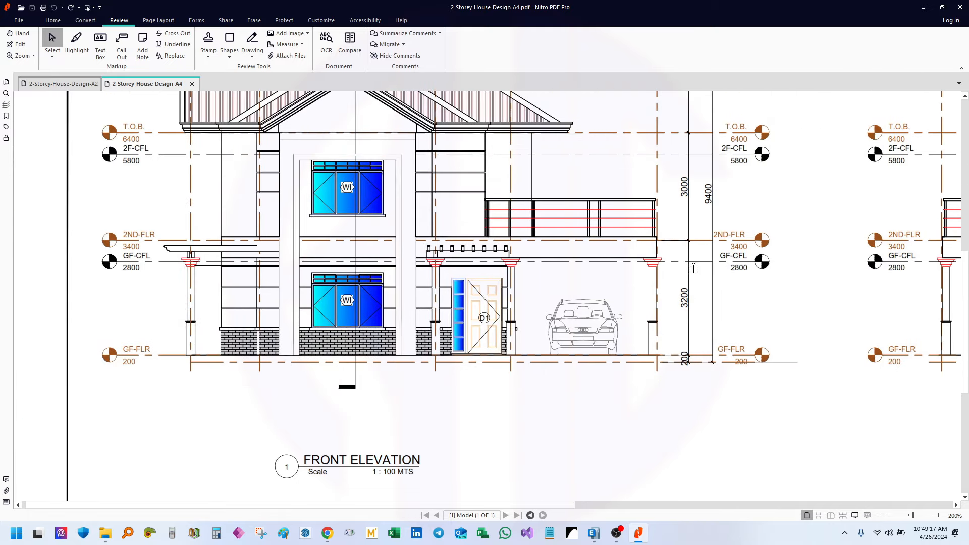
scroll(668, 261, "down", 2)
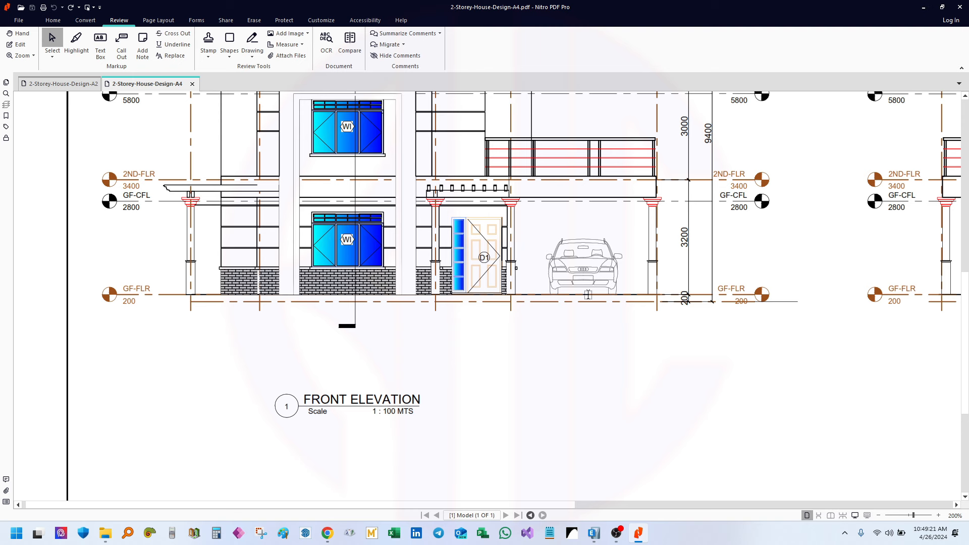
Calculate 3.2+.2+1.2 in the fx-991ES PLUS C Emulator and show the result as a decimal
left_click(172, 533)
left_click_drag(226, 52, 271, 52)
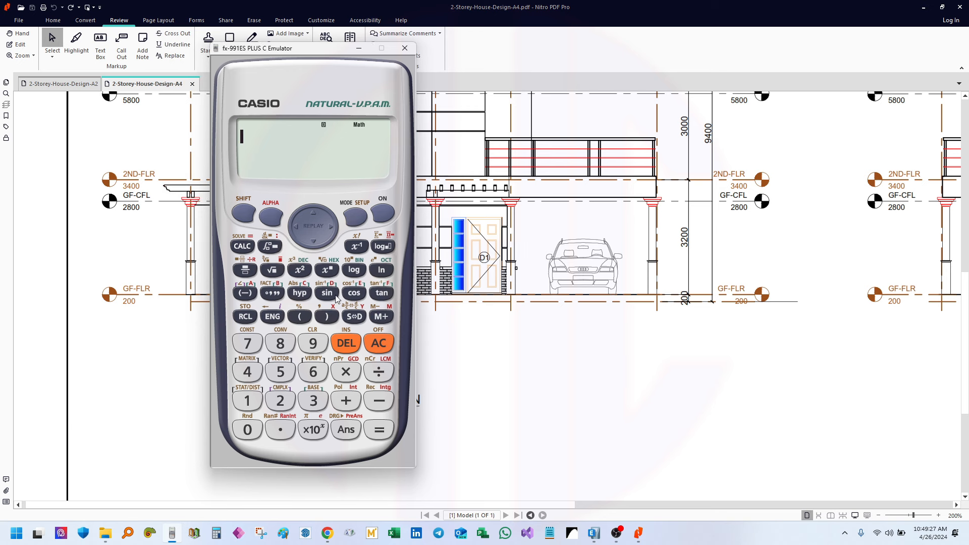
left_click(313, 400)
type(".2")
left_click(347, 401)
type(".2+1.")
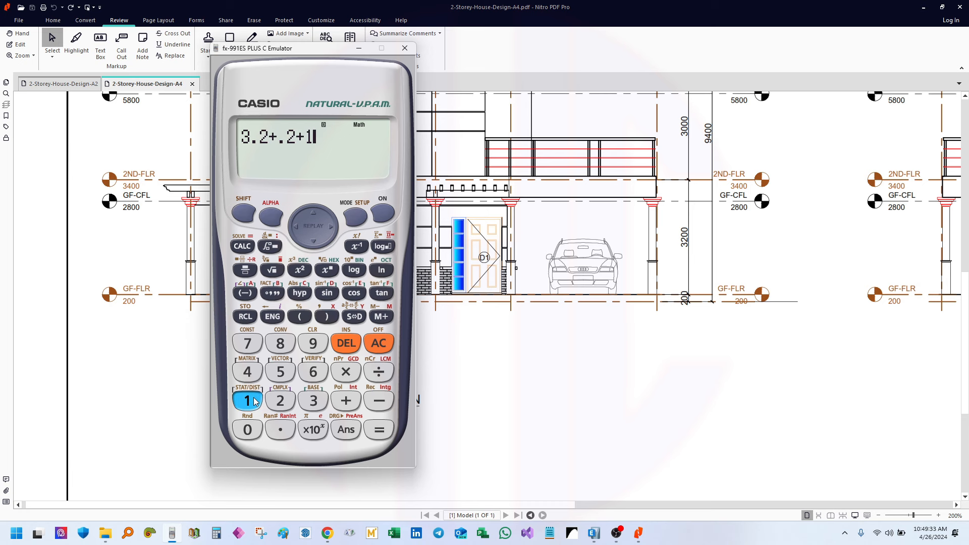
left_click(281, 401)
left_click(381, 430)
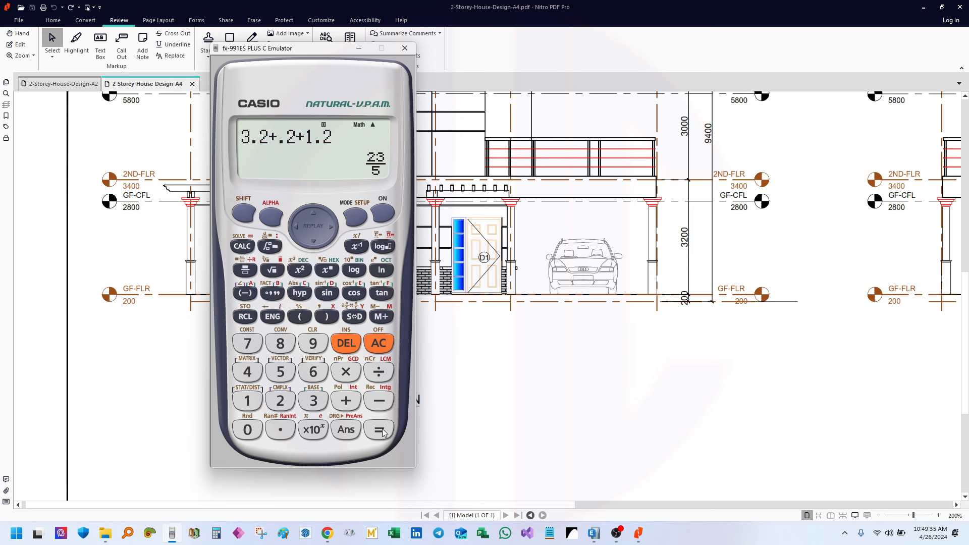
left_click(361, 323)
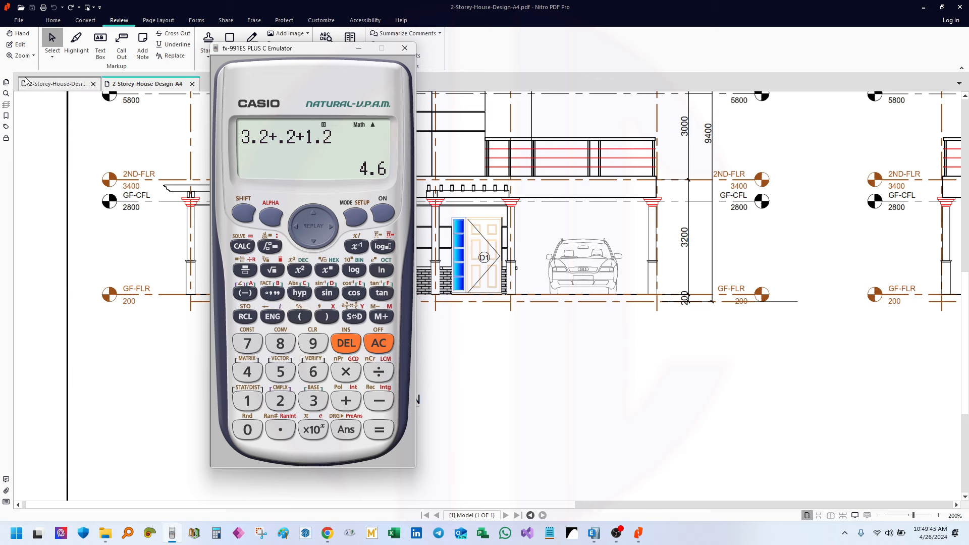
Return to the A2 drawing, move the calculator aside and examine the ground and second floor plan dimensions
left_click(64, 83)
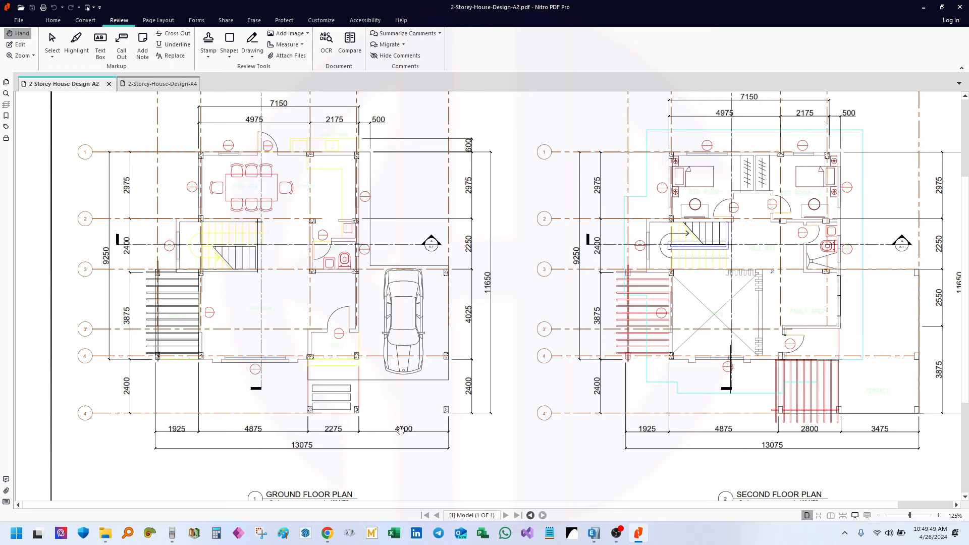
left_click(172, 533)
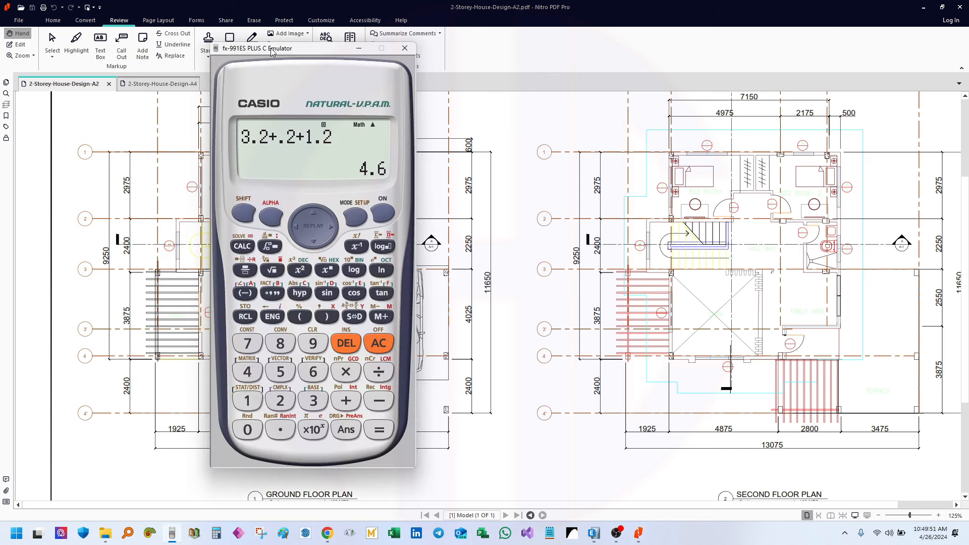
left_click_drag(271, 52, 683, 62)
left_click(505, 152)
scroll(514, 287, "up", 2)
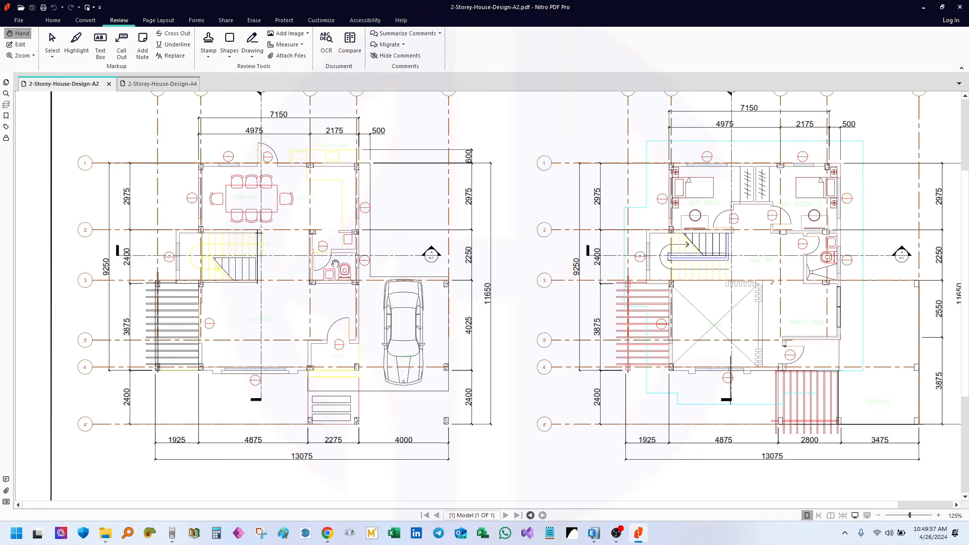
left_click_drag(335, 264, 158, 235)
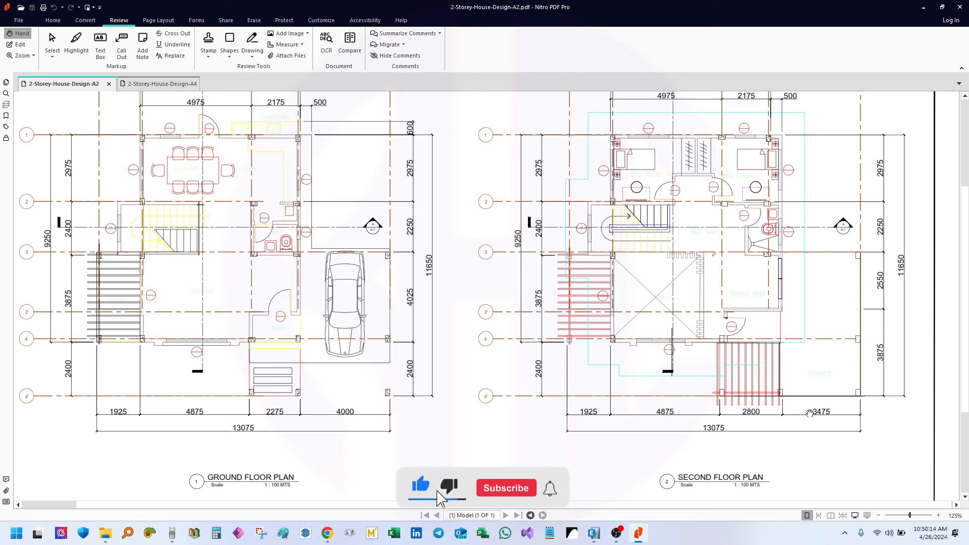
Switch to the 2-Storey-House-Design-A4 drawing and examine the front elevation's ground floor level up close
left_click(162, 84)
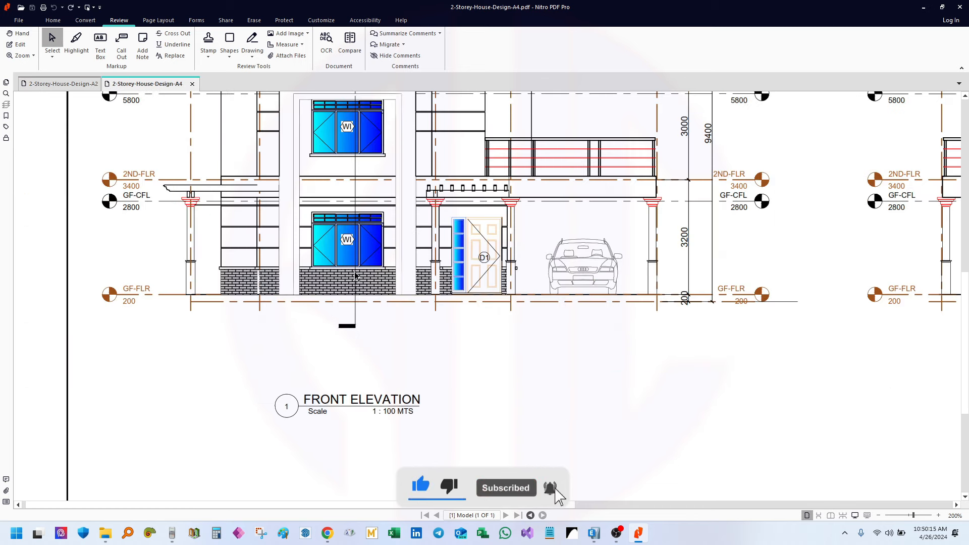
left_click(252, 272)
scroll(212, 335, "up", 2, "ctrl")
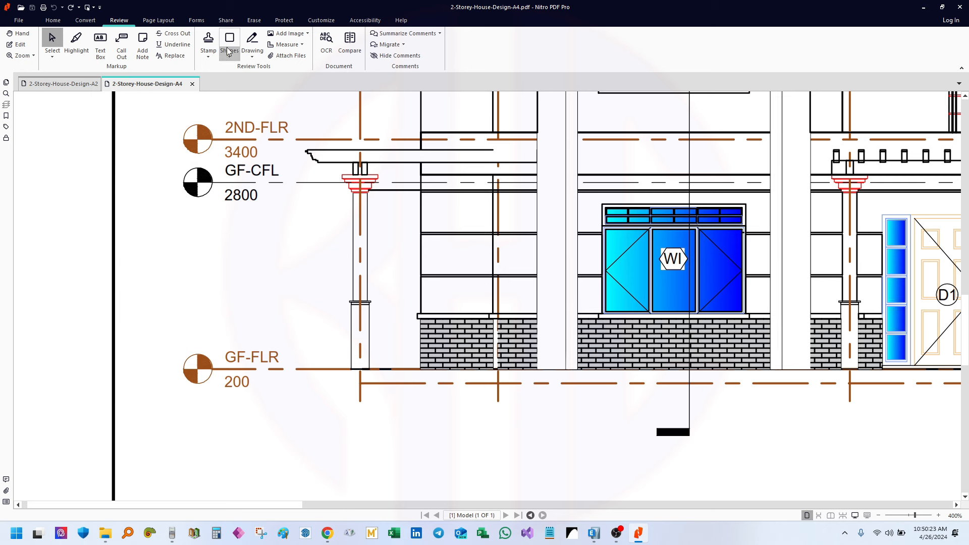
left_click(251, 40)
left_click(232, 39)
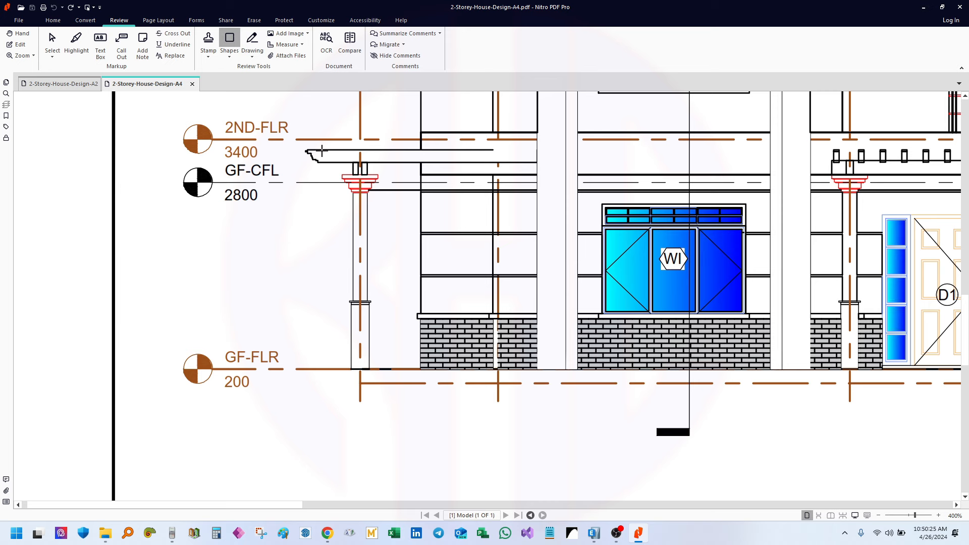
left_click_drag(354, 367, 924, 394)
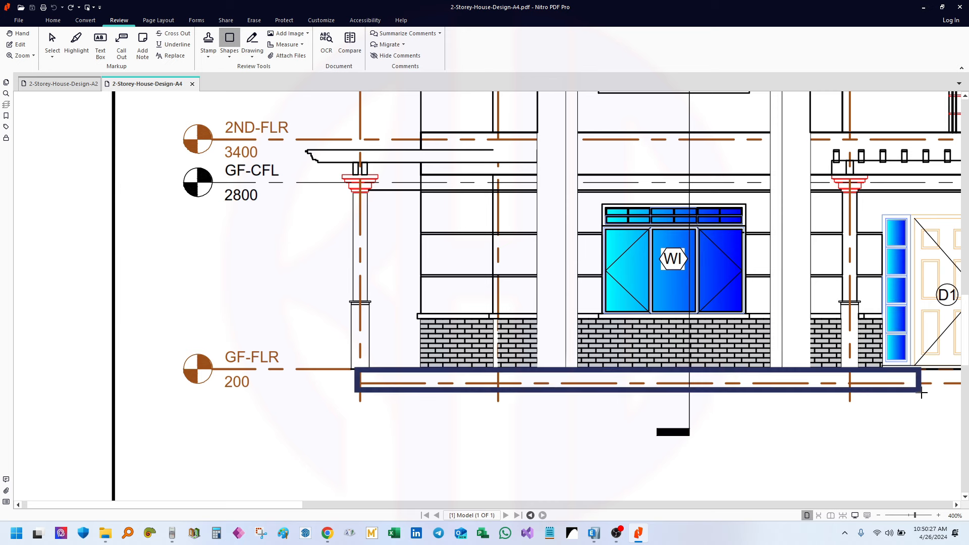
scroll(338, 395, "down", 2, "ctrl")
key("ctrl+z")
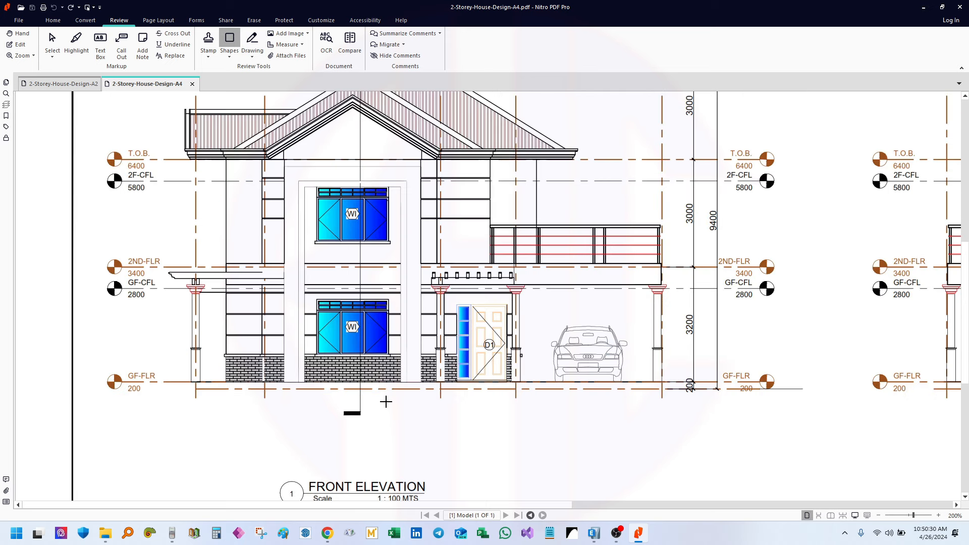
Draw a markup rectangle along the GF-FLR line across the full width of the front elevation and examine it
left_click_drag(192, 381, 663, 392)
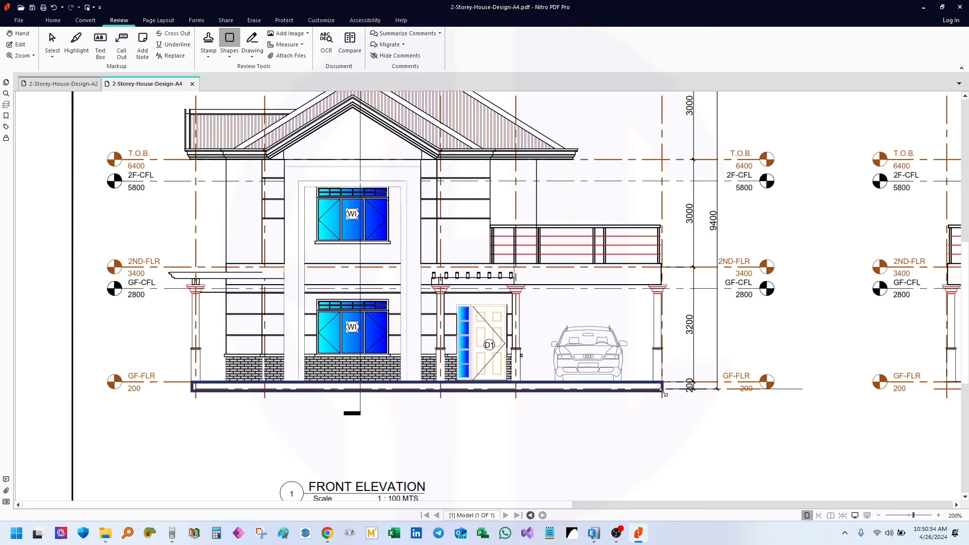
left_click(51, 40)
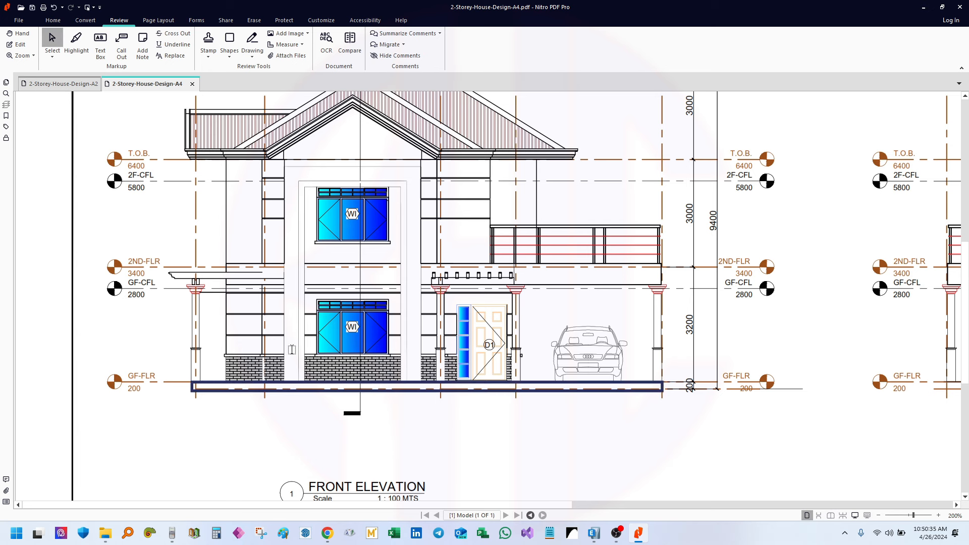
scroll(248, 382, "up", 4, "ctrl")
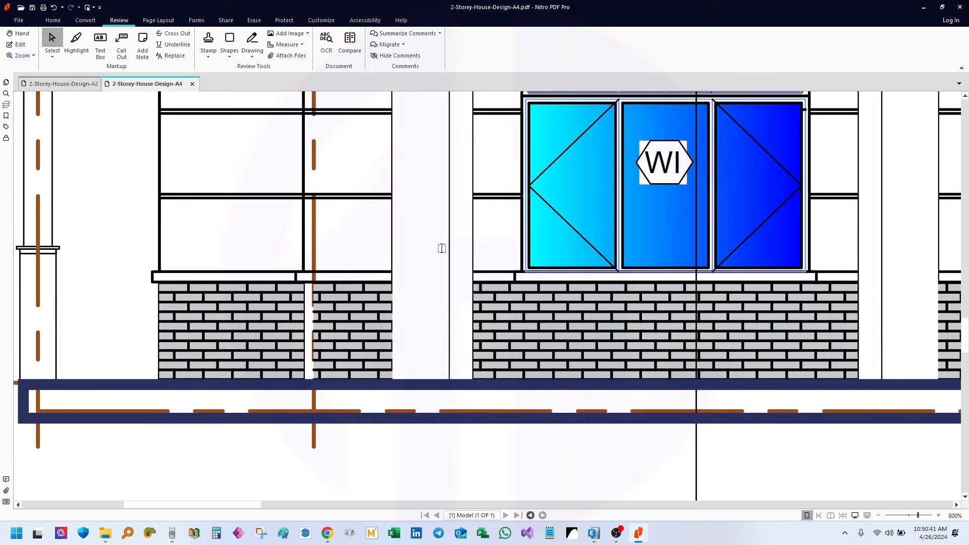
scroll(441, 248, "down", 4, "ctrl")
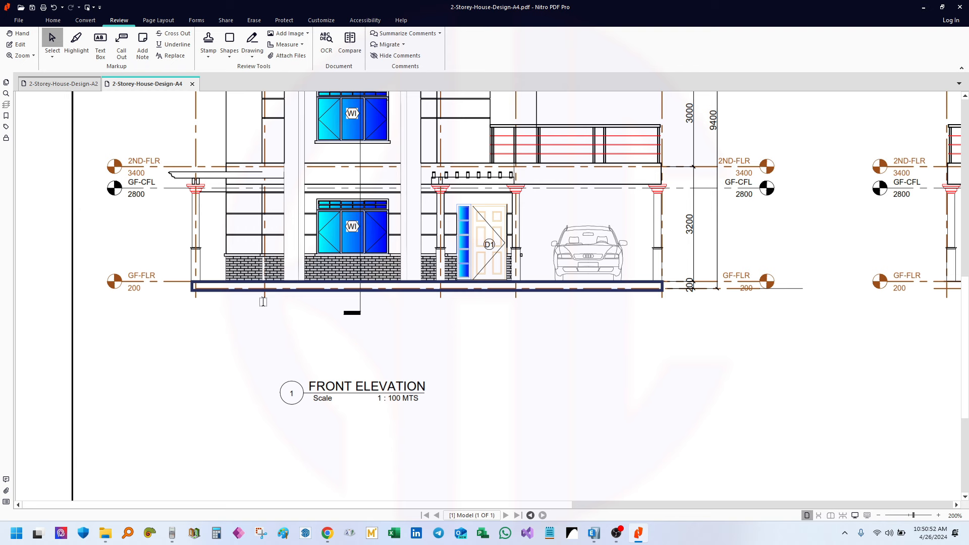
scroll(201, 318, "up", 2)
scroll(208, 308, "down", 2)
Draw three upright rectangles as column stubs below the front elevation's ground floor line, adjusting the middle one's lower edge
left_click(229, 41)
scroll(146, 346, "up", 2, "ctrl")
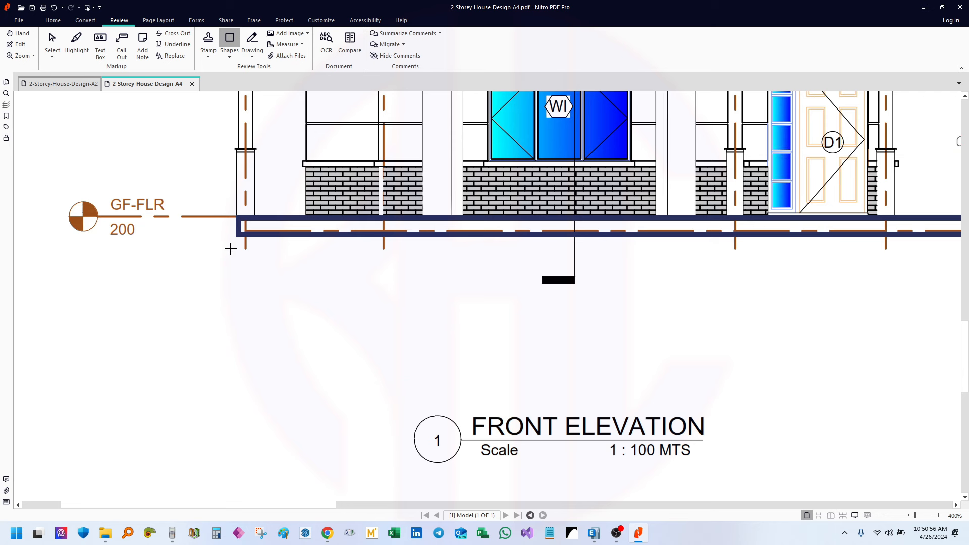
mouse_move(236, 238)
left_mouse_down()
mouse_move(247, 347)
mouse_move(255, 225)
mouse_move(259, 237)
left_mouse_up()
key("ctrl+z")
left_click_drag(413, 334, 463, 236)
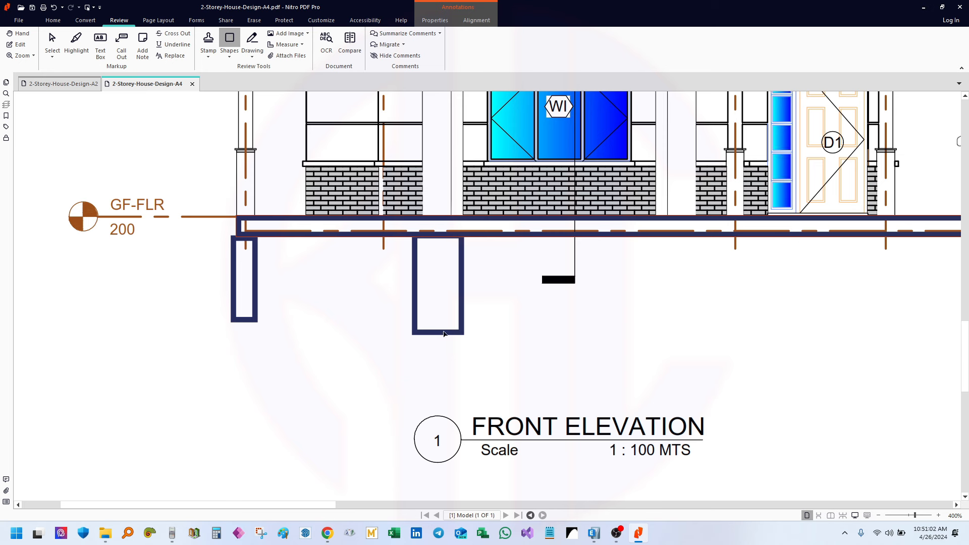
left_click_drag(444, 334, 446, 317)
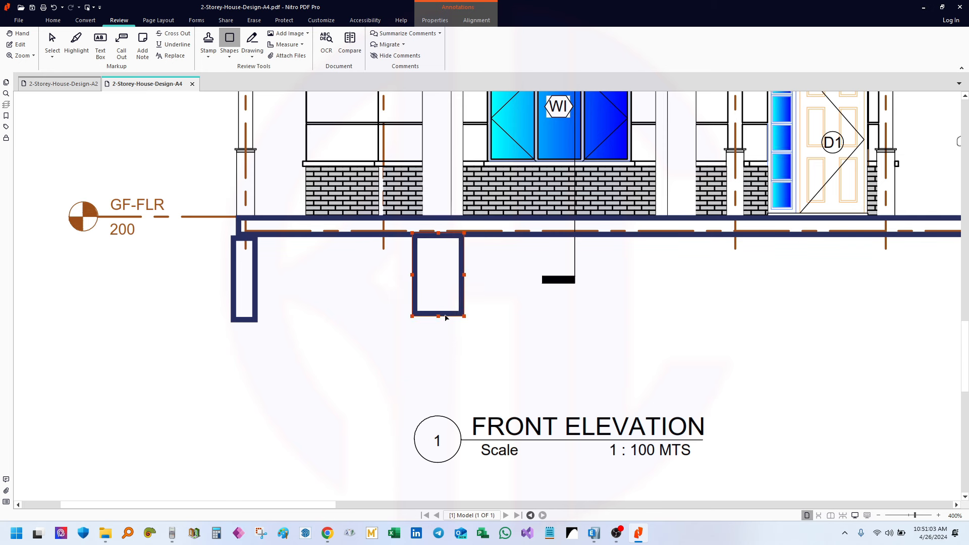
left_click_drag(649, 308, 699, 234)
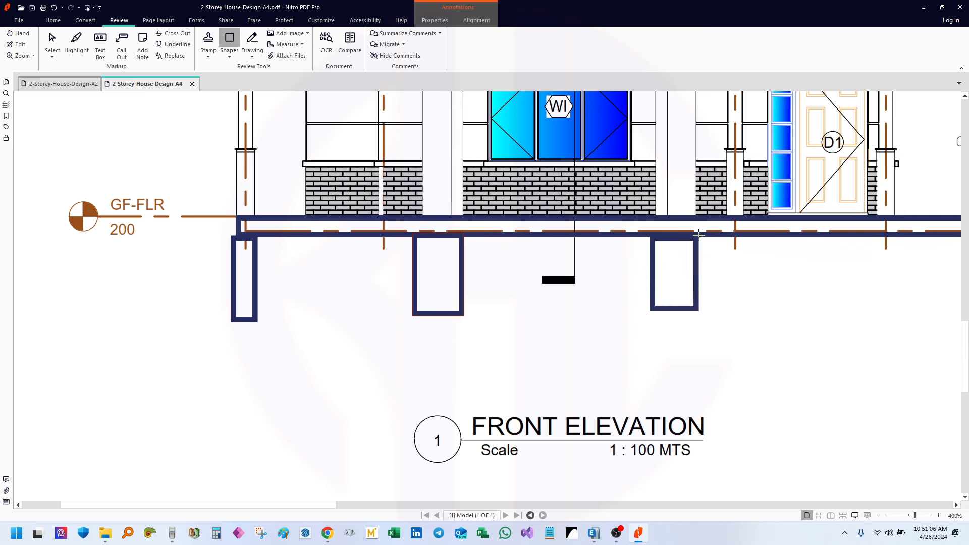
left_click(54, 43)
scroll(254, 277, "down", 1, "ctrl")
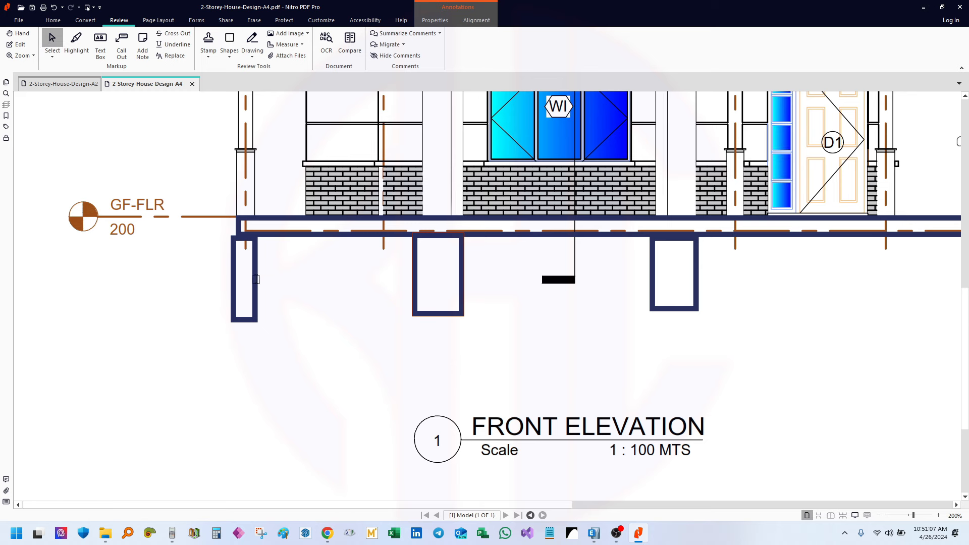
Draw a long, thin horizontal rectangle across the lower ends of the three column stubs
left_click(231, 44)
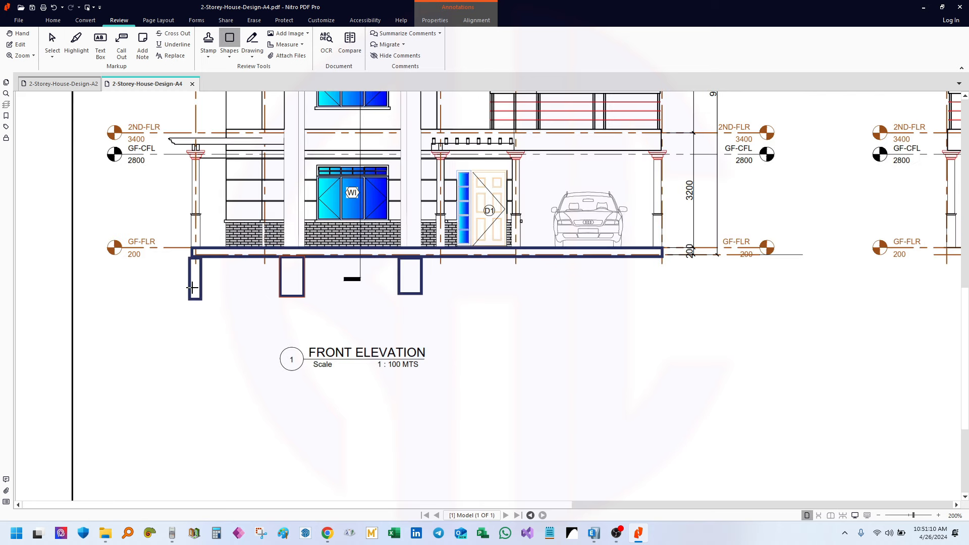
left_click_drag(189, 297, 412, 318)
key("ctrl+z")
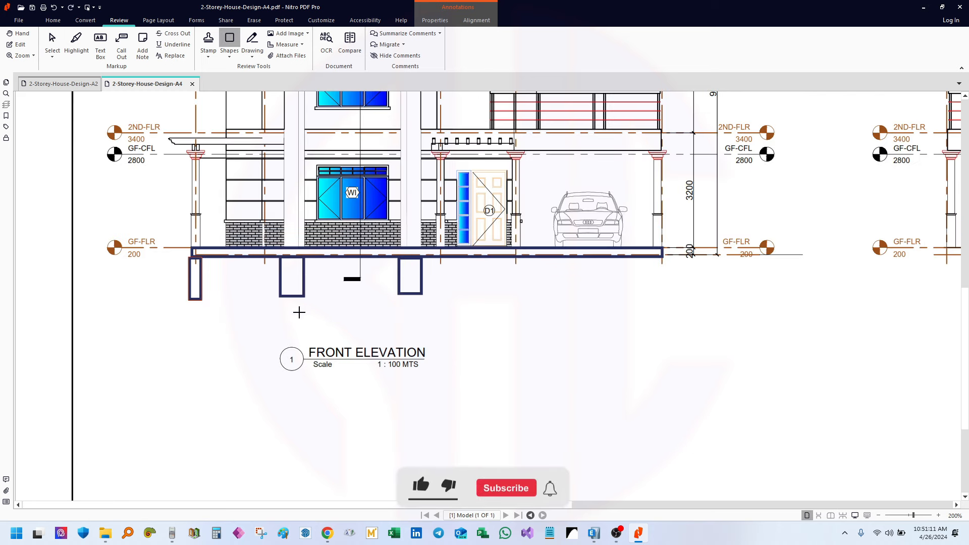
left_click_drag(168, 296, 432, 305)
left_click_drag(517, 349, 567, 372)
key("ctrl+z")
left_click(52, 40)
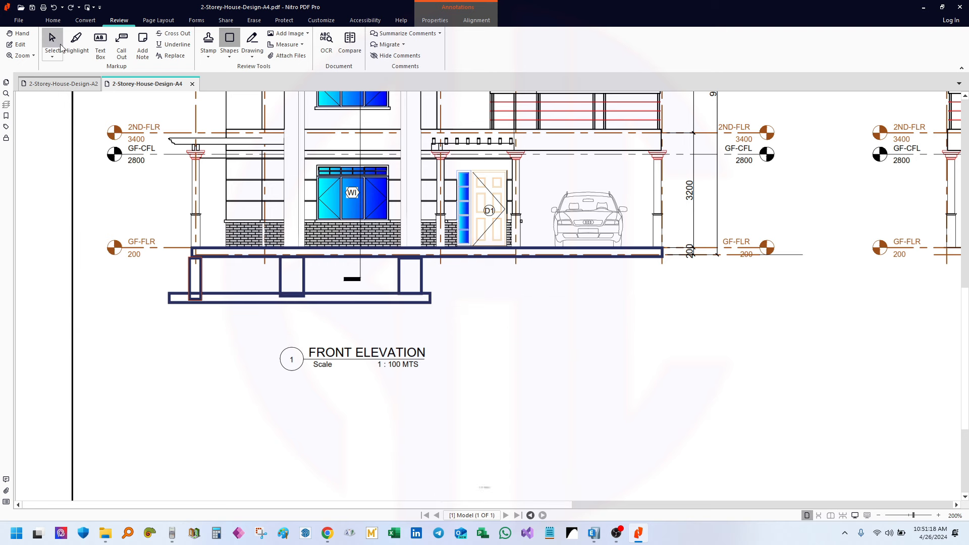
Shorten the lower horizontal rectangle to end at the outer column stub and delete the rectangle along the GF-FLR line
scroll(219, 312, "up", 2, "ctrl")
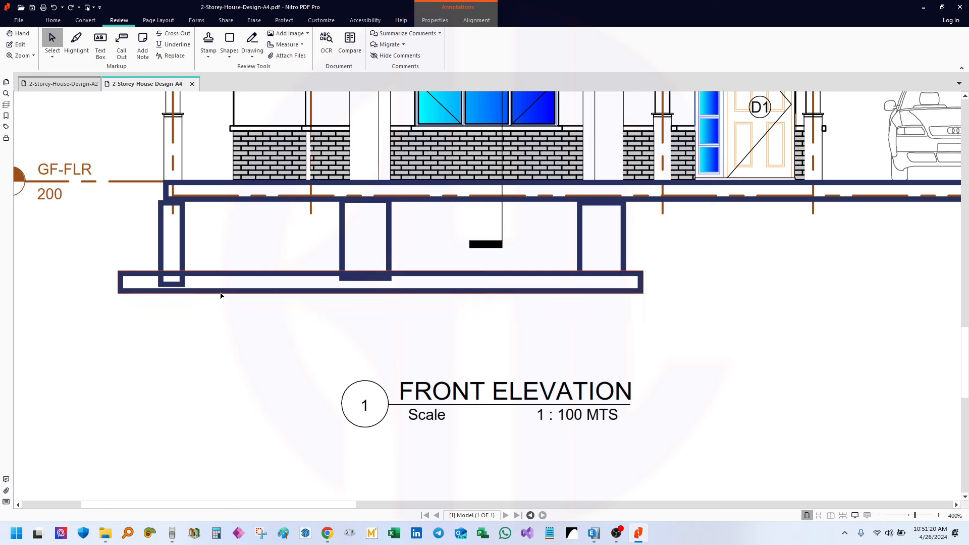
left_click_drag(119, 282, 161, 283)
left_click(485, 204)
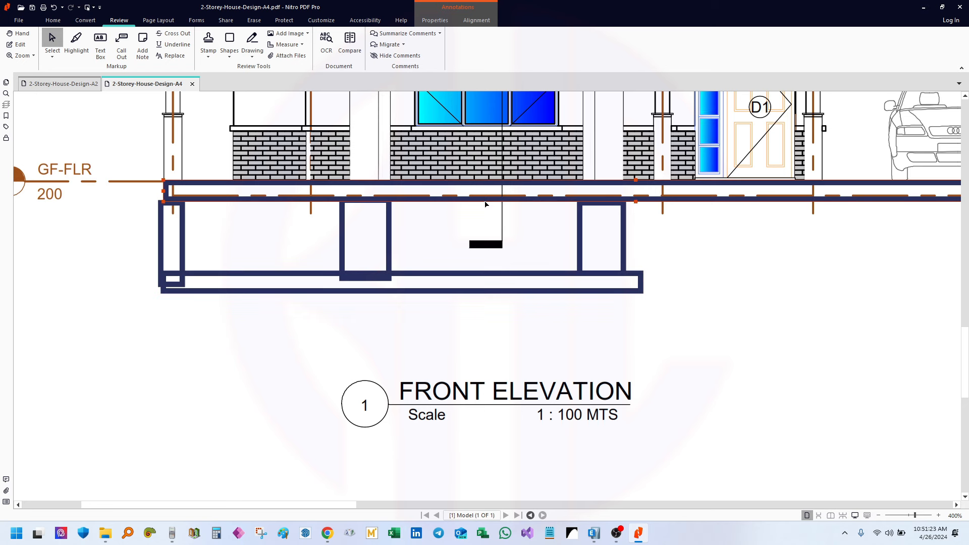
key("Delete")
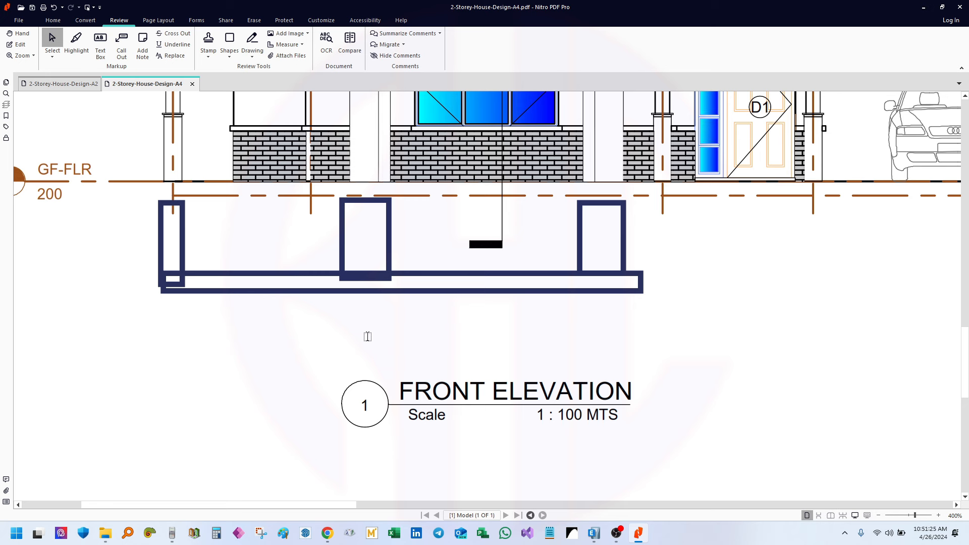
Examine the sketched column stubs and horizontal member below the front elevation, and return to the 2-Storey-House-Design-A2 drawing
left_click(283, 275)
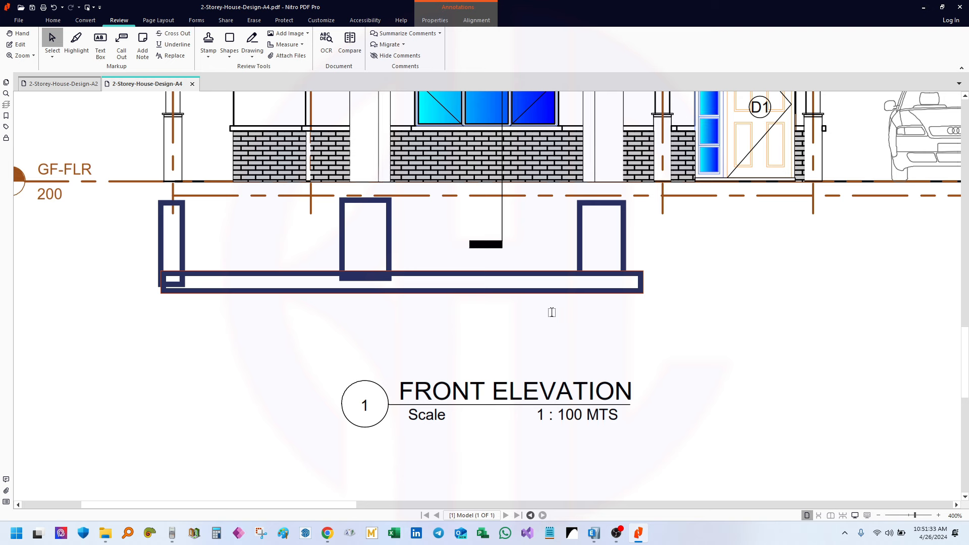
left_click(512, 272)
scroll(426, 279, "down", 3, "ctrl")
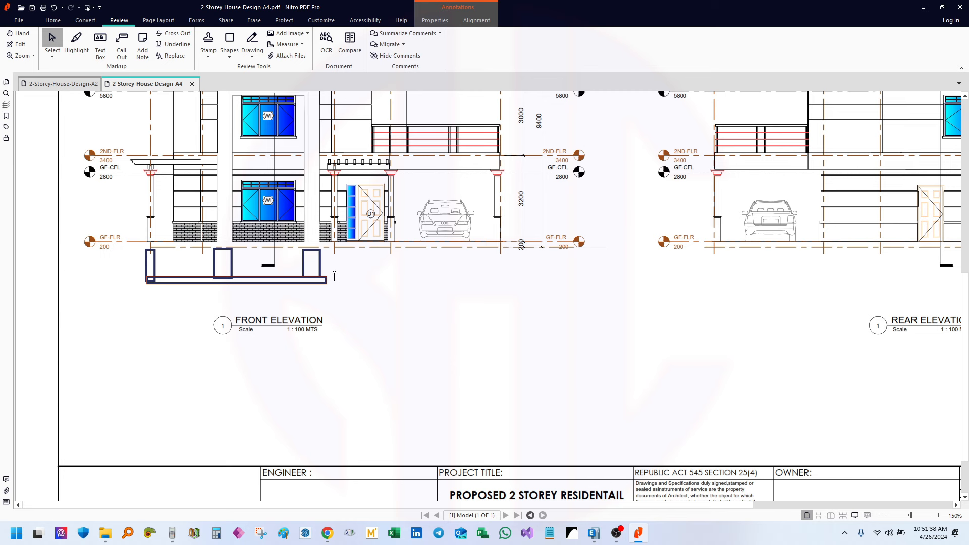
scroll(123, 265, "up", 3, "ctrl")
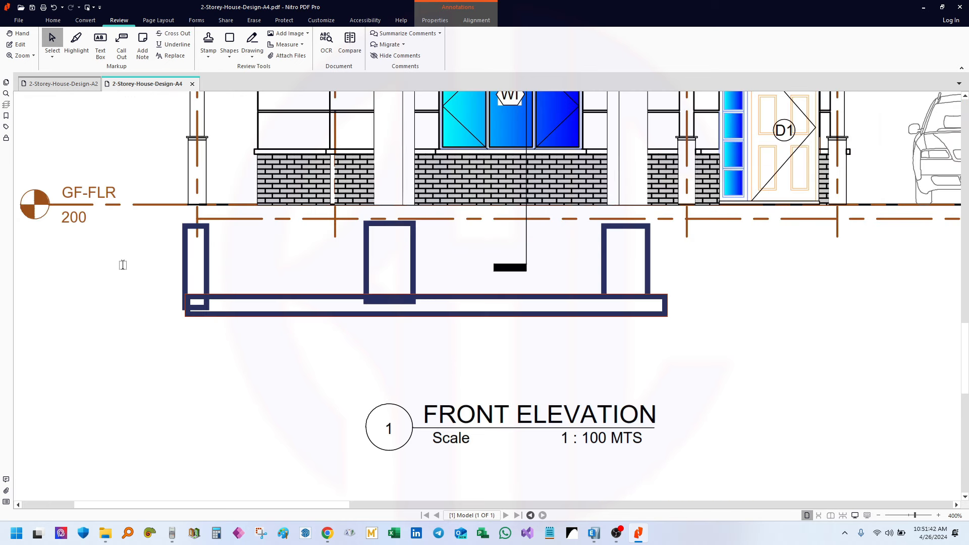
scroll(527, 350, "up", 2)
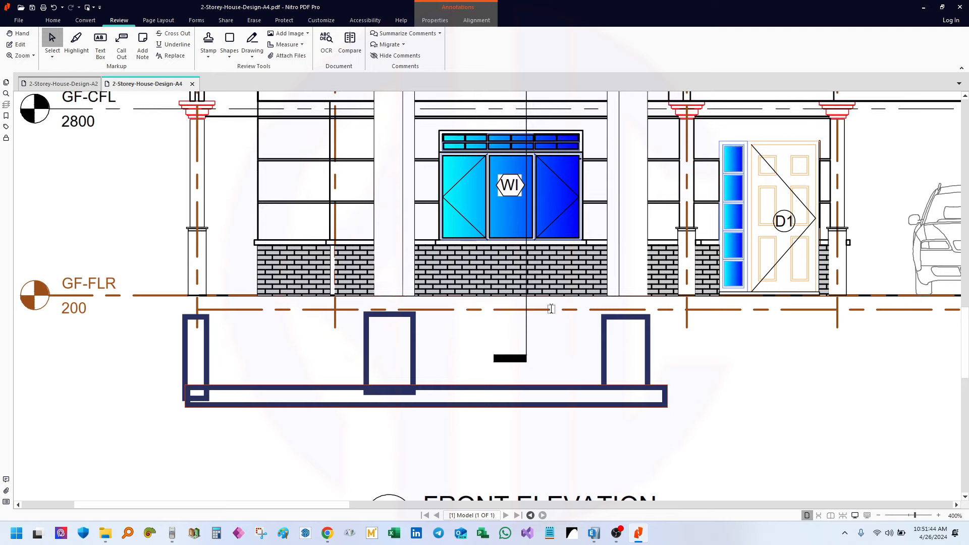
scroll(262, 250, "up", 1)
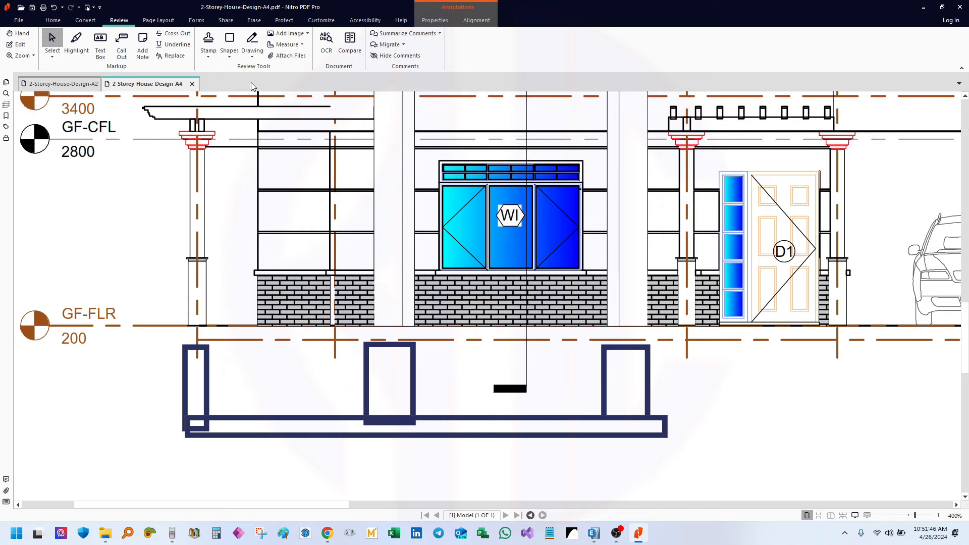
left_click(60, 82)
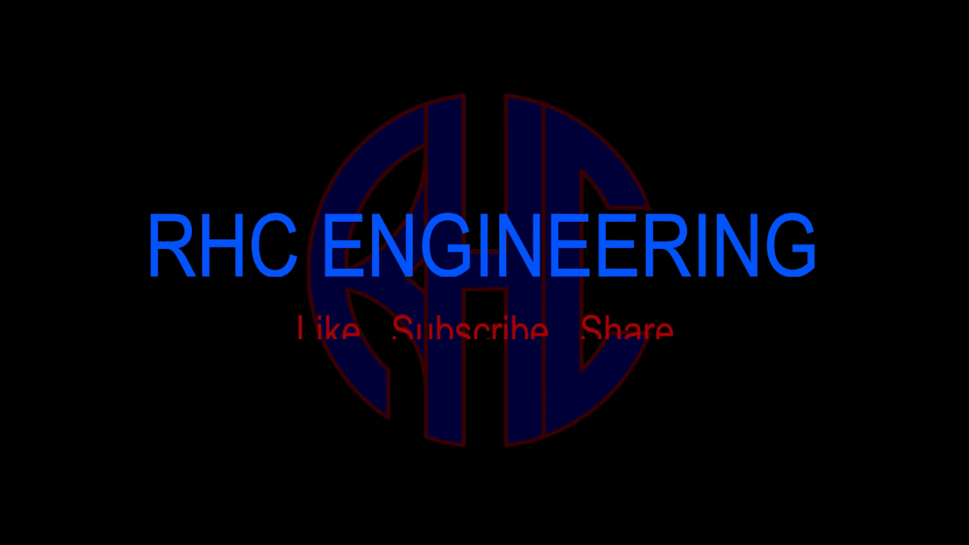